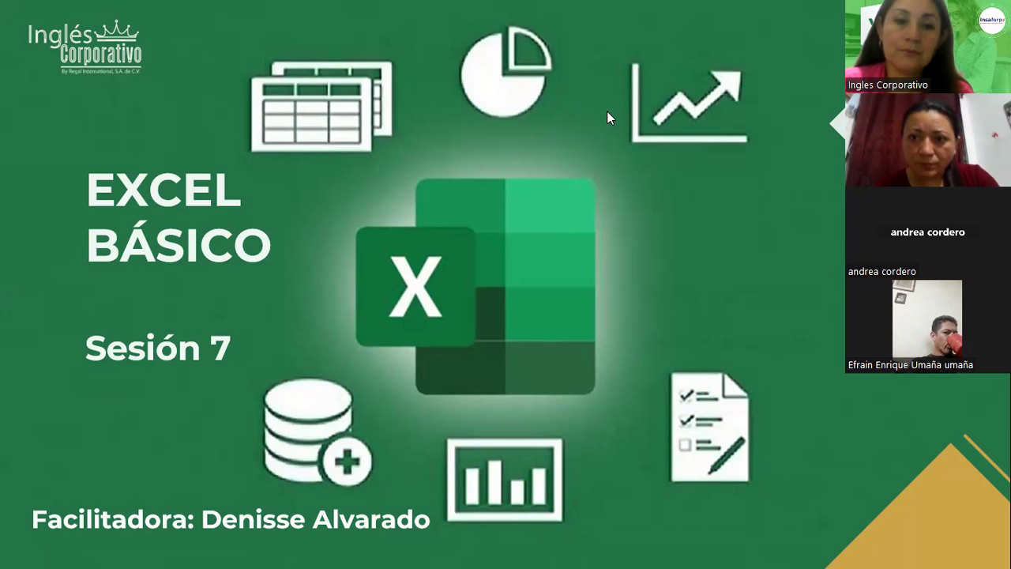
Step: Advance from the title slide to the Objetivo slide on the Administrador de nombres tool
{"action": "left_click", "coordinate": [344, 218]}
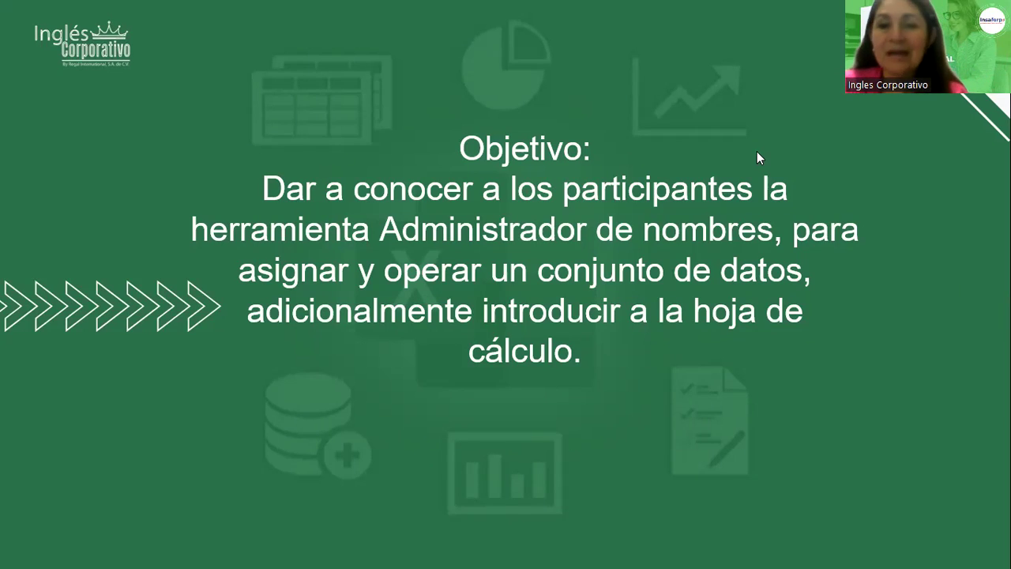
Step: Move on to the 'Definición de nombres de celdas y rangos de celdas' slide
{"action": "left_click", "coordinate": [679, 348]}
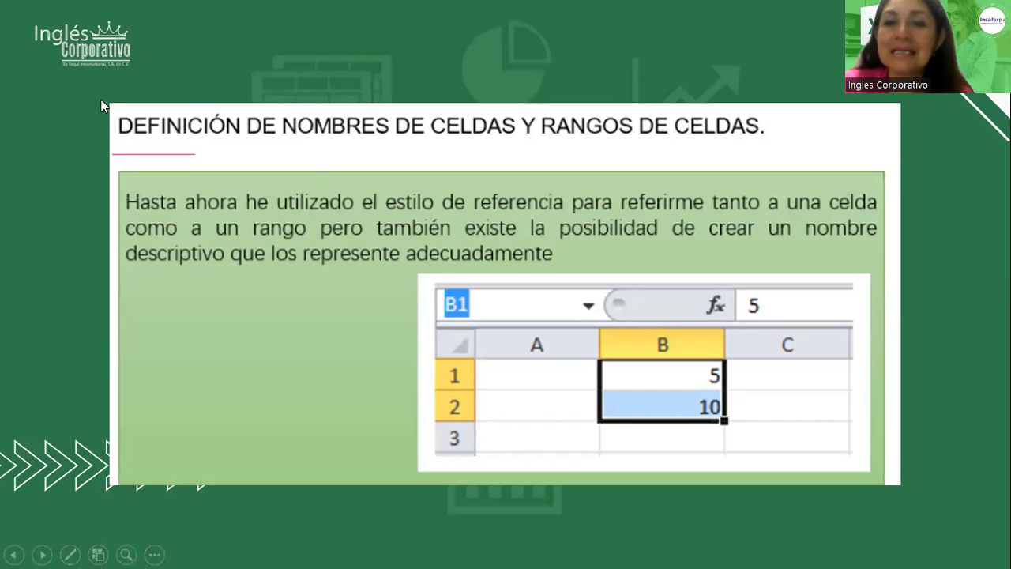
Step: Advance through 'Utilizar un nombre en una fórmula' to the 'Operaciones con rangos' slide
{"action": "left_click", "coordinate": [190, 164]}
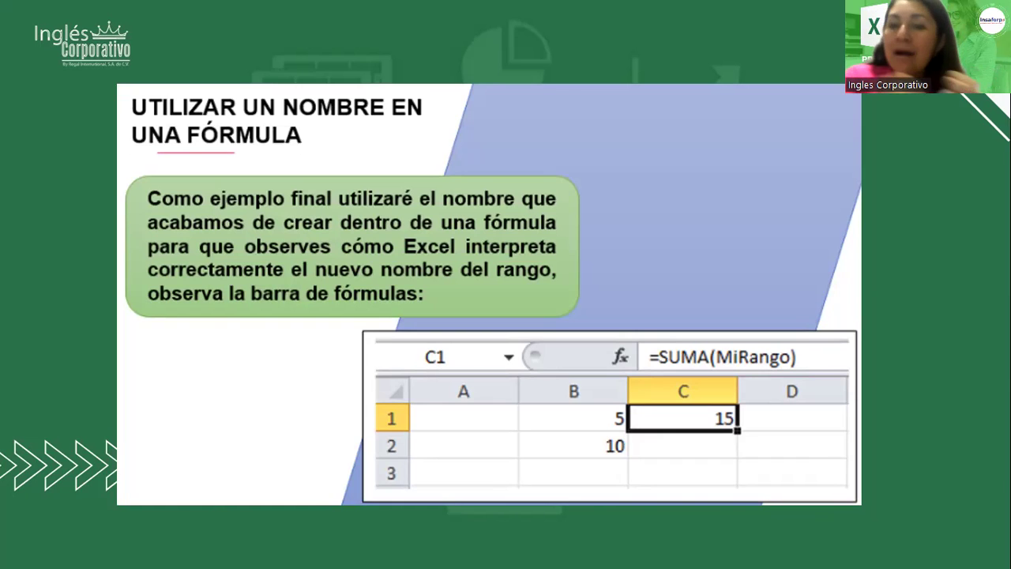
{"action": "left_click", "coordinate": [388, 108]}
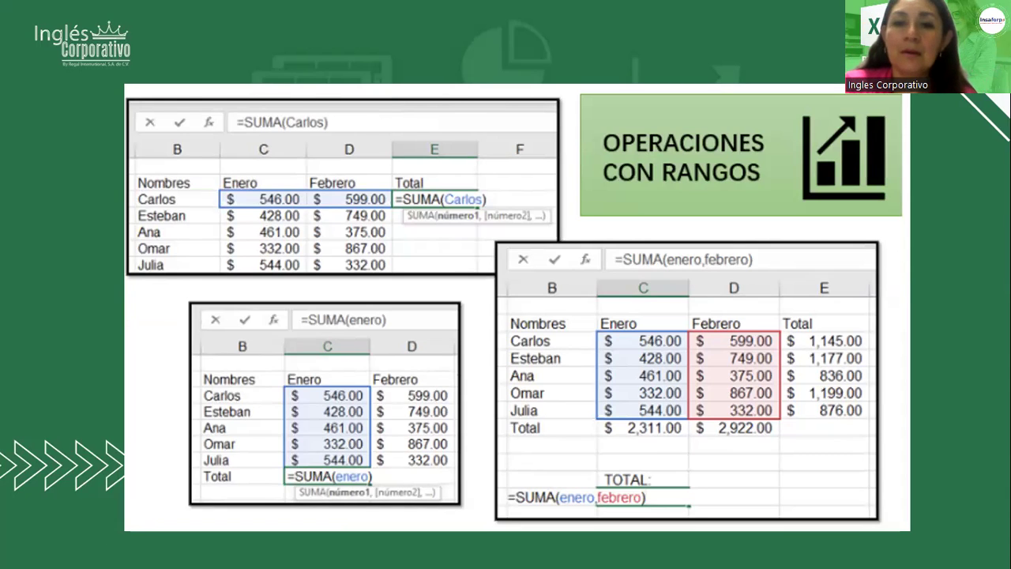
Step: Advance one slide with the Right arrow key, toward the Nombre nuevo dialog slide
{"action": "key", "text": "Right"}
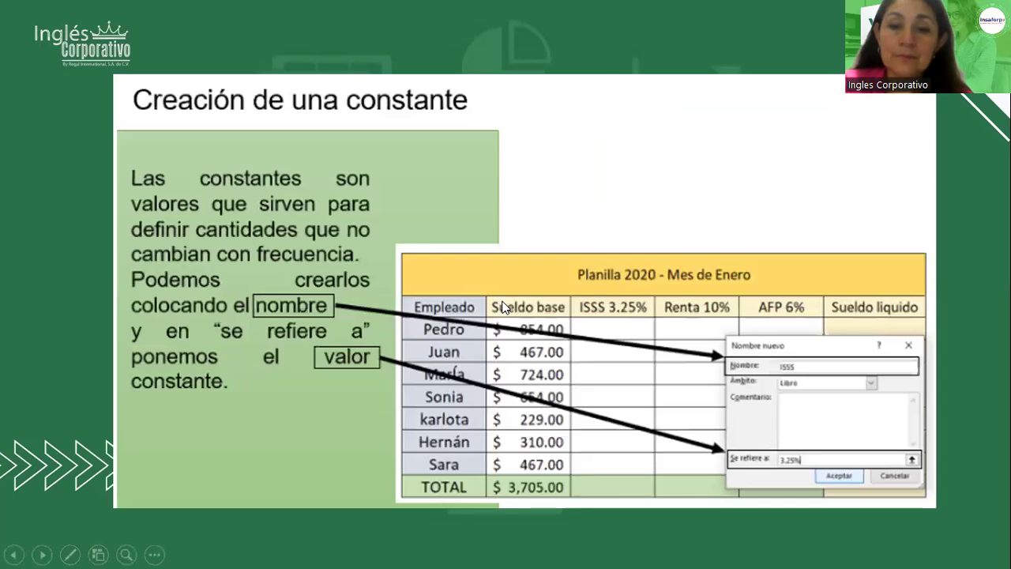
Step: Move on to the 'Creación de una constante' slide showing ISSS as 3.25%
{"action": "left_click", "coordinate": [415, 225]}
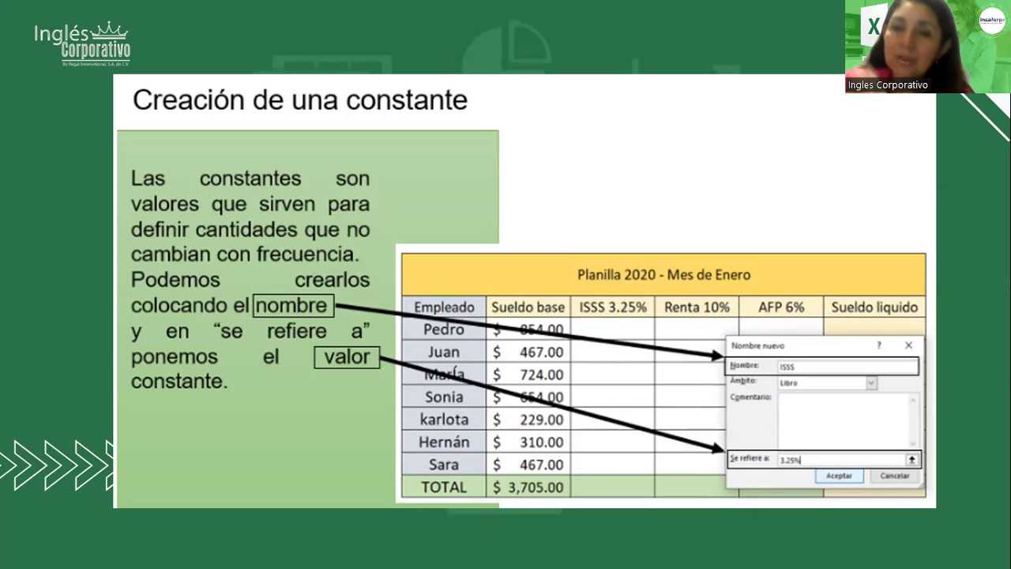
Step: Finish the slideshow and exit to the Administrador de nombres.xlsx payroll workbook
{"action": "left_click", "coordinate": [782, 227]}
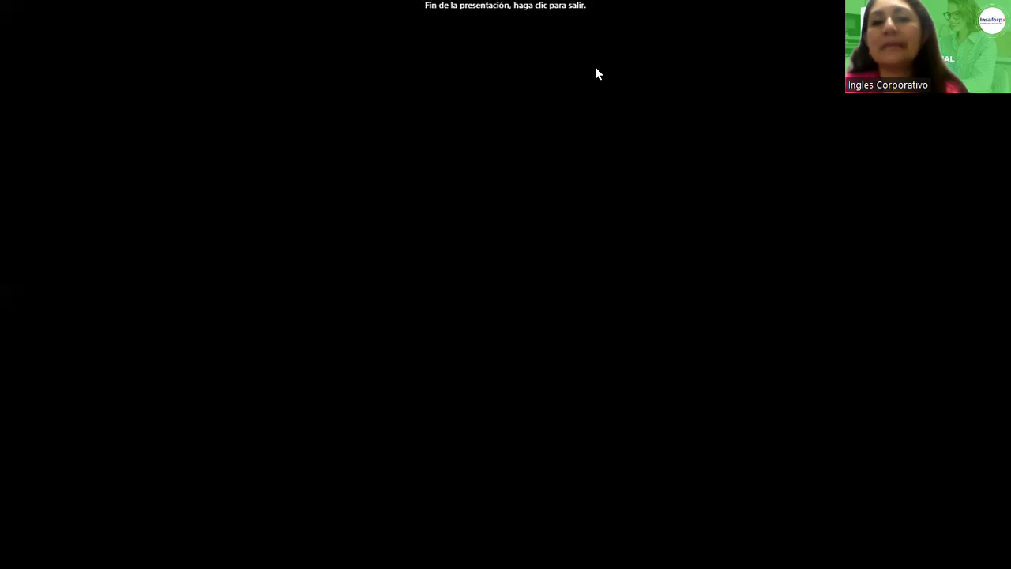
{"action": "left_click", "coordinate": [596, 69]}
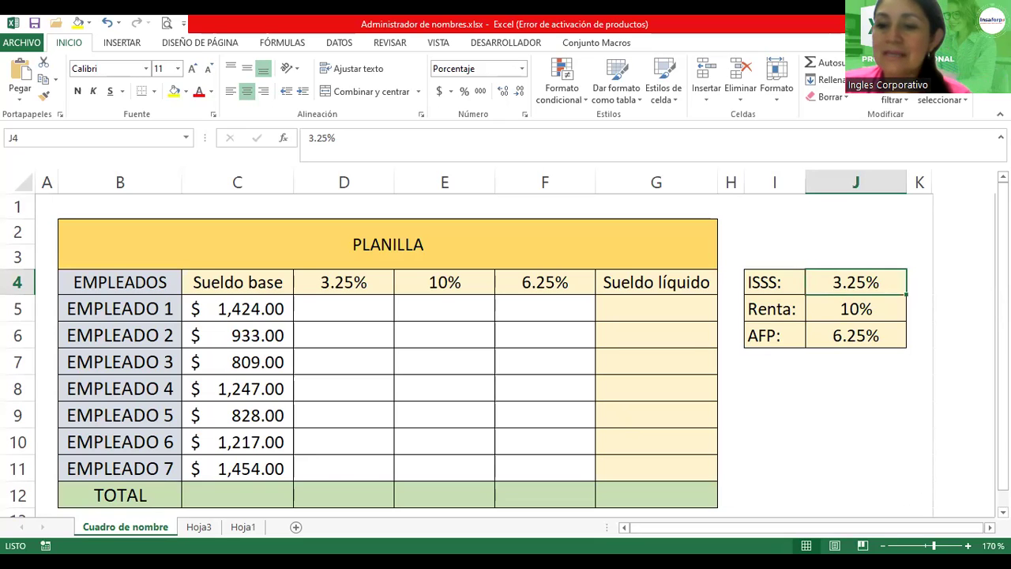
Step: Change the merged B2 title to 'PLANILLA MES NOVIEMBRE'
{"action": "left_click", "coordinate": [883, 545]}
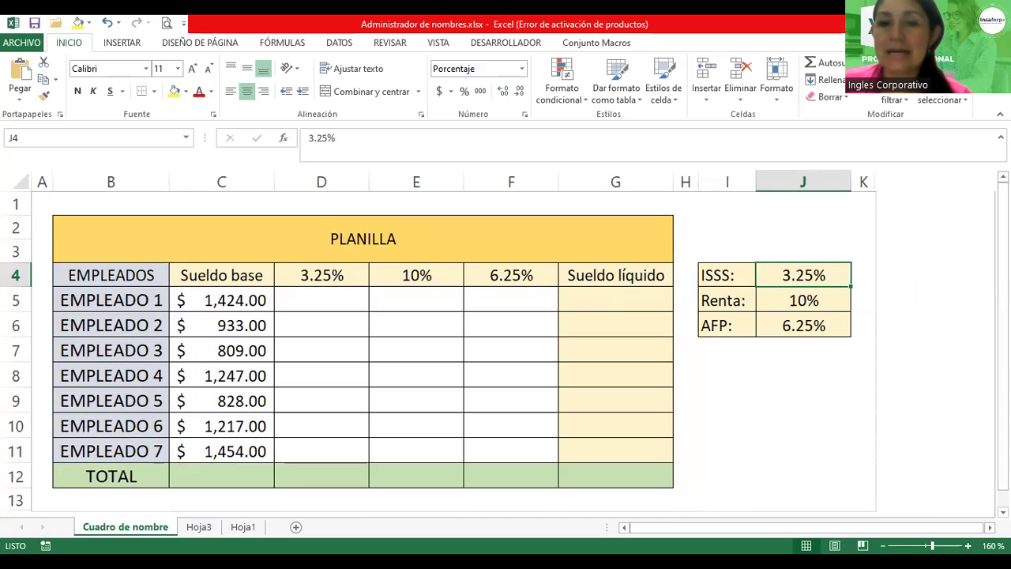
{"action": "left_click", "coordinate": [395, 235]}
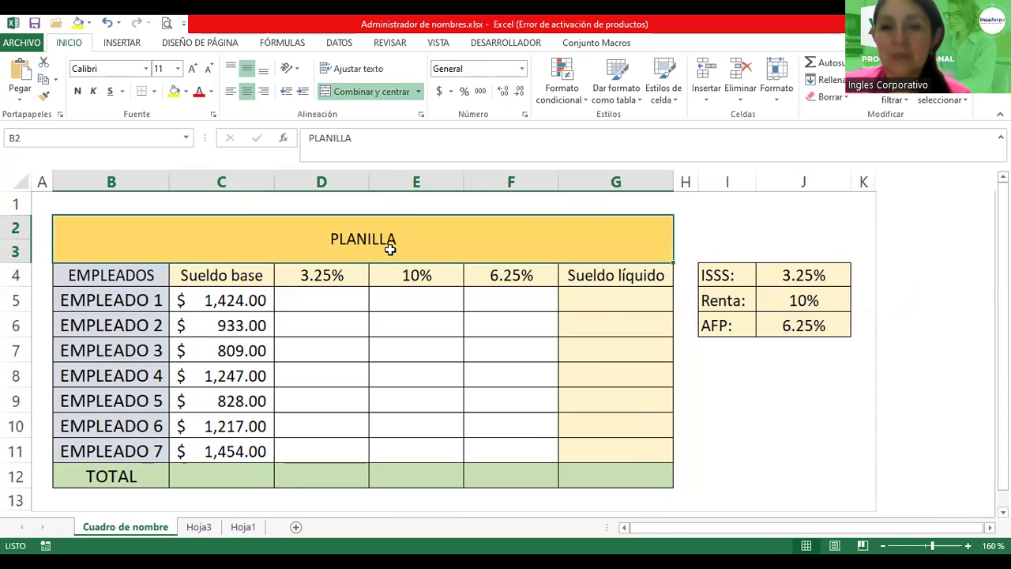
{"action": "double_click", "coordinate": [389, 240]}
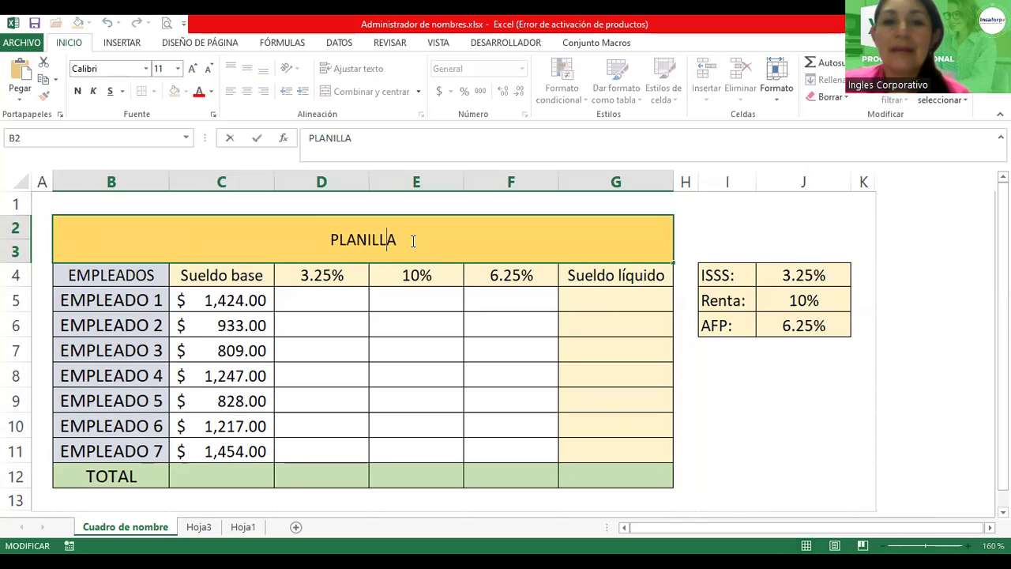
{"action": "type", "text": " de"}
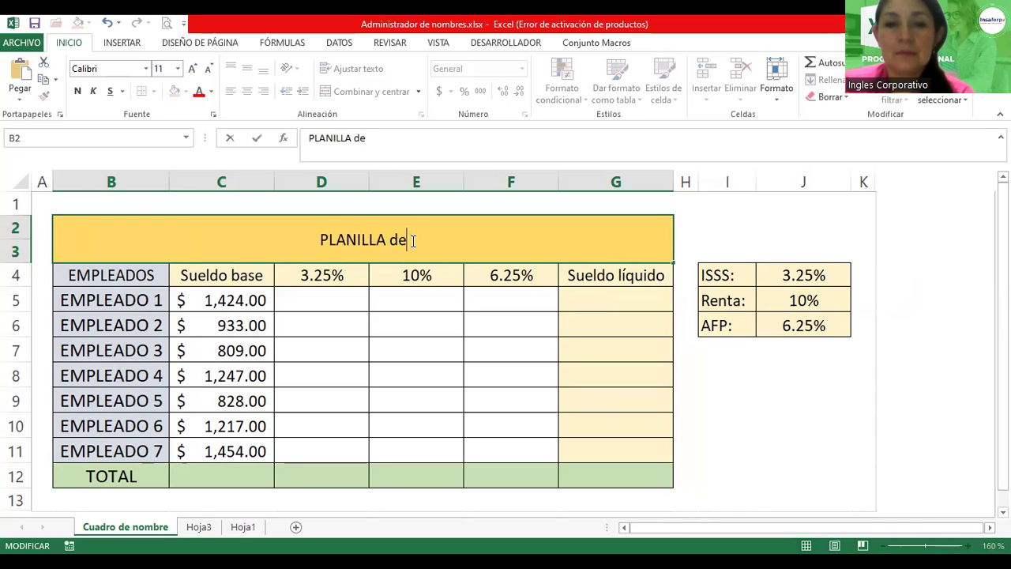
{"action": "key", "text": "BackSpace"}
{"action": "key", "text": "BackSpace"}
{"action": "type", "text": "De"}
{"action": "key", "text": "BackSpace"}
{"action": "key", "text": "BackSpace"}
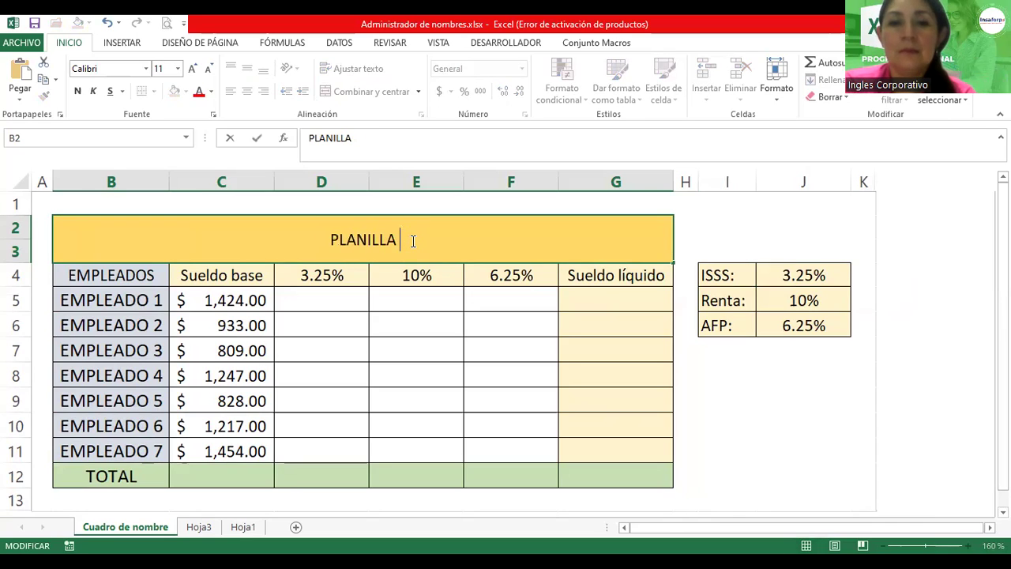
{"action": "type", "text": "MES NOVIEMBRE"}
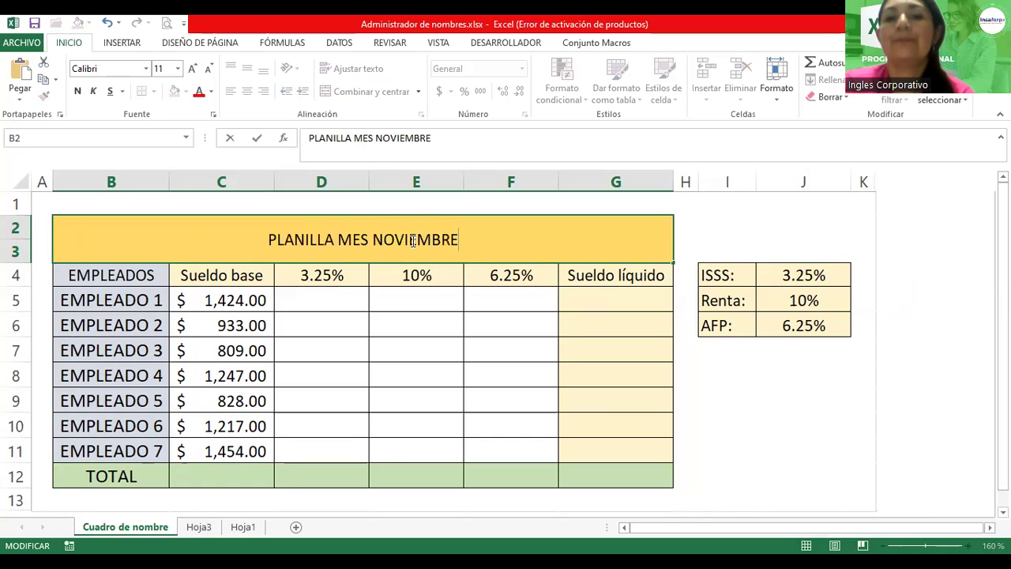
{"action": "key", "text": "Return"}
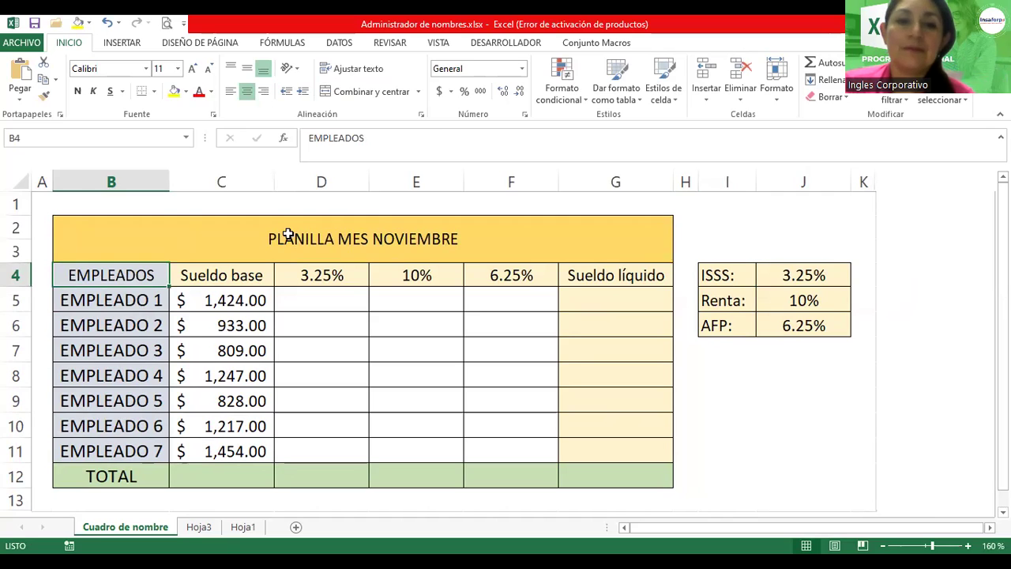
Step: Enlarge the B2 title font three times to size 18
{"action": "left_click", "coordinate": [288, 234]}
{"action": "left_click", "coordinate": [192, 68]}
{"action": "left_click", "coordinate": [192, 68]}
{"action": "left_click", "coordinate": [192, 69]}
{"action": "left_click", "coordinate": [192, 69]}
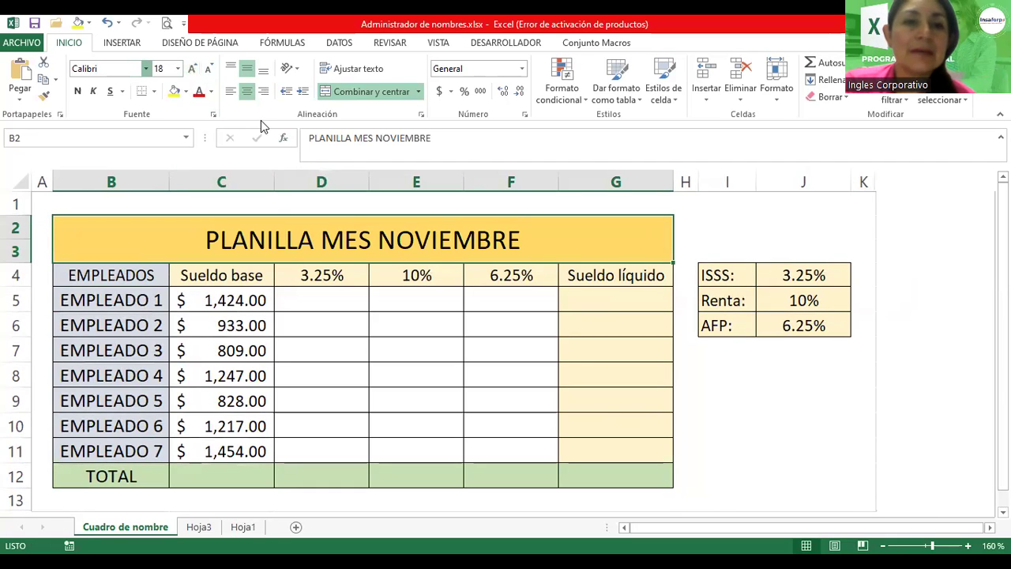
Step: Set the B2 title's font to Adobe Gothic Std B
{"action": "left_click", "coordinate": [145, 69]}
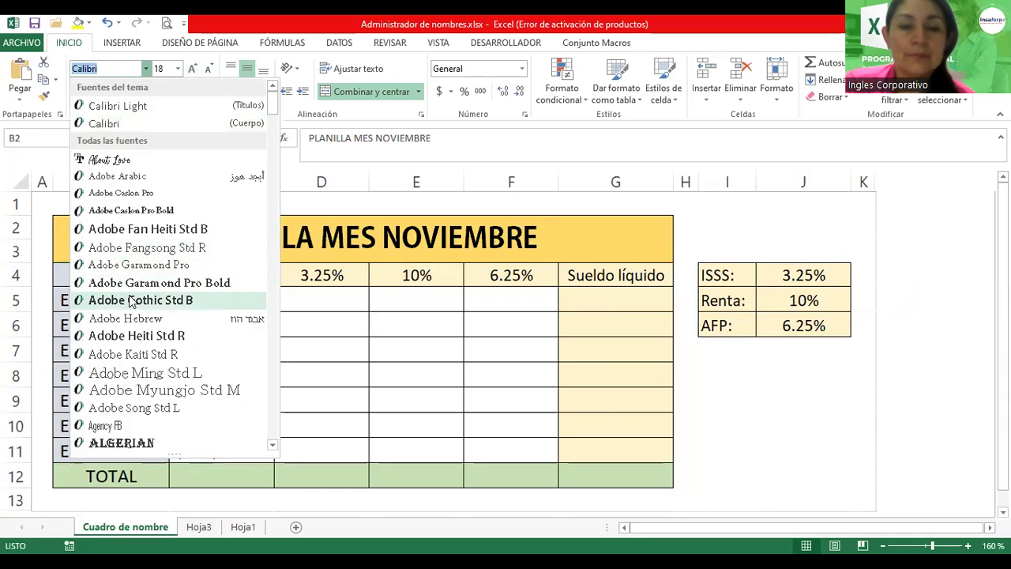
{"action": "left_click", "coordinate": [132, 301]}
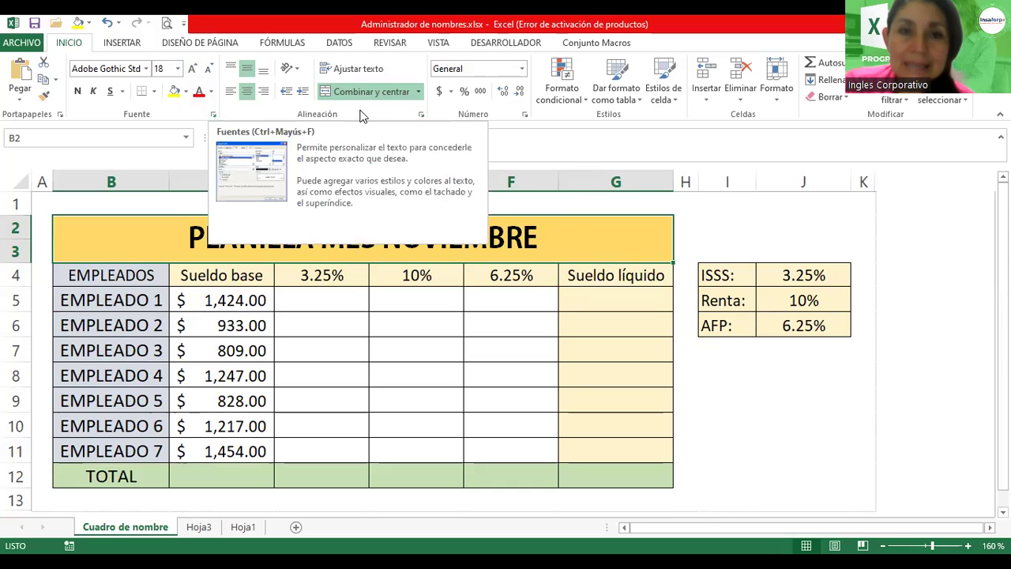
Step: Reach the Efectos de relleno gradient options from Formato de celdas' Relleno settings
{"action": "left_click", "coordinate": [526, 115]}
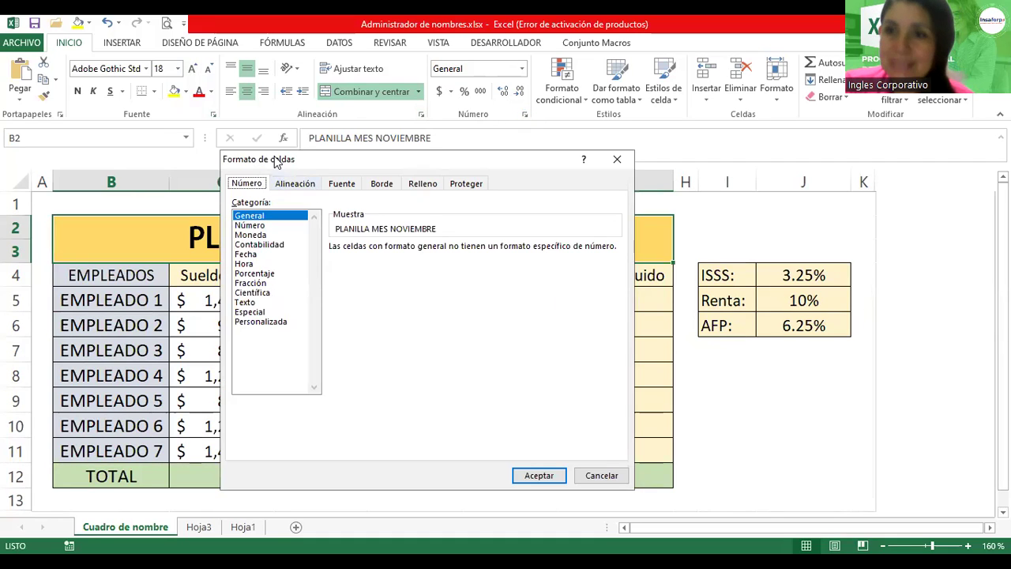
{"action": "left_click", "coordinate": [423, 187]}
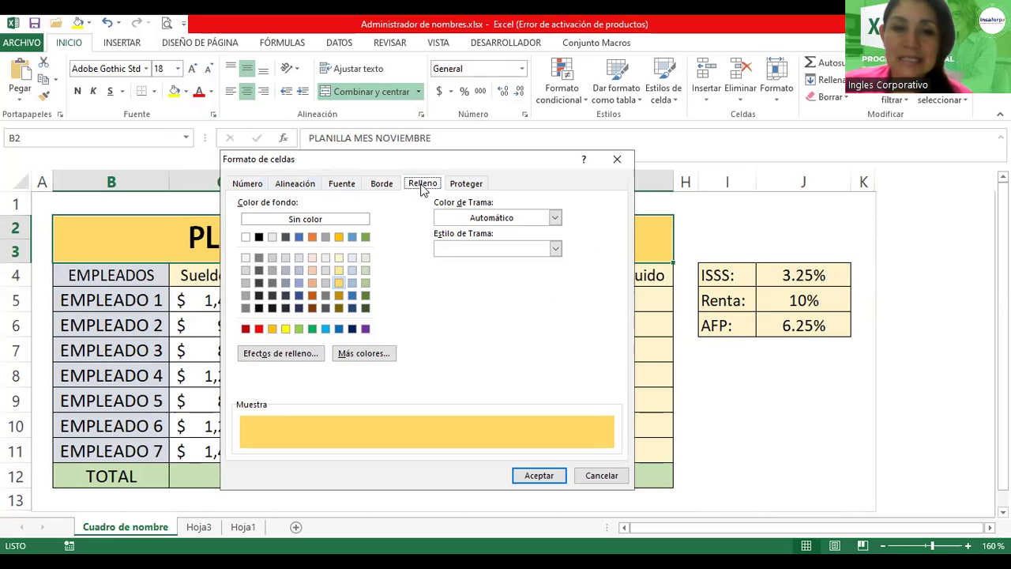
{"action": "left_click", "coordinate": [280, 354]}
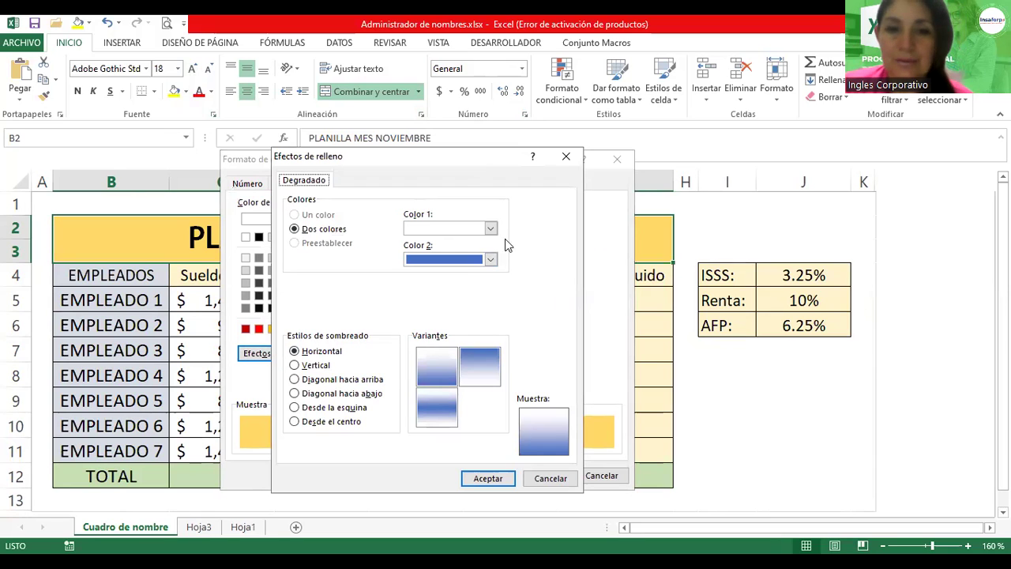
Step: Set the gradient's colours to a pale blue and green
{"action": "left_click", "coordinate": [489, 260]}
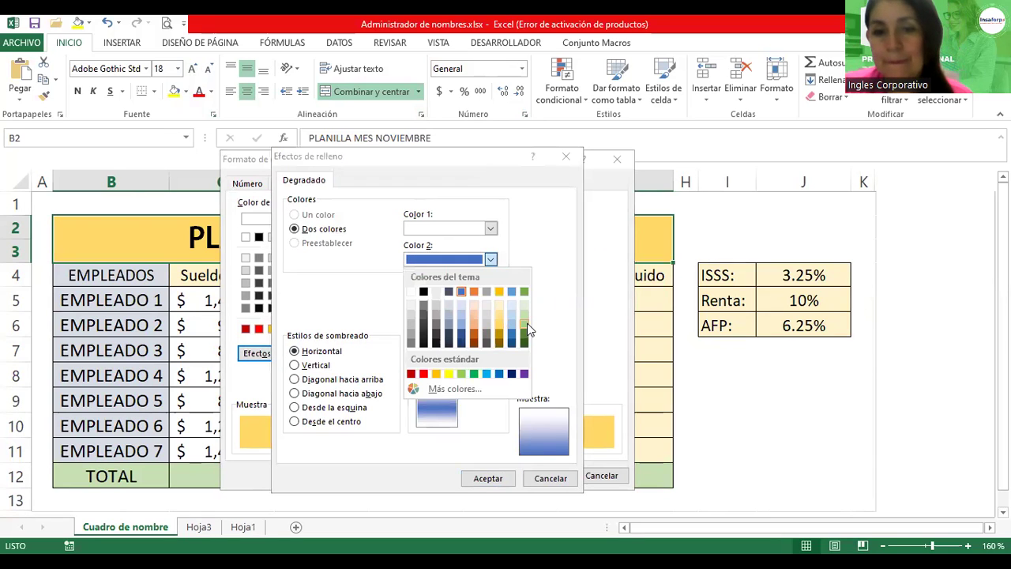
{"action": "left_click", "coordinate": [527, 330]}
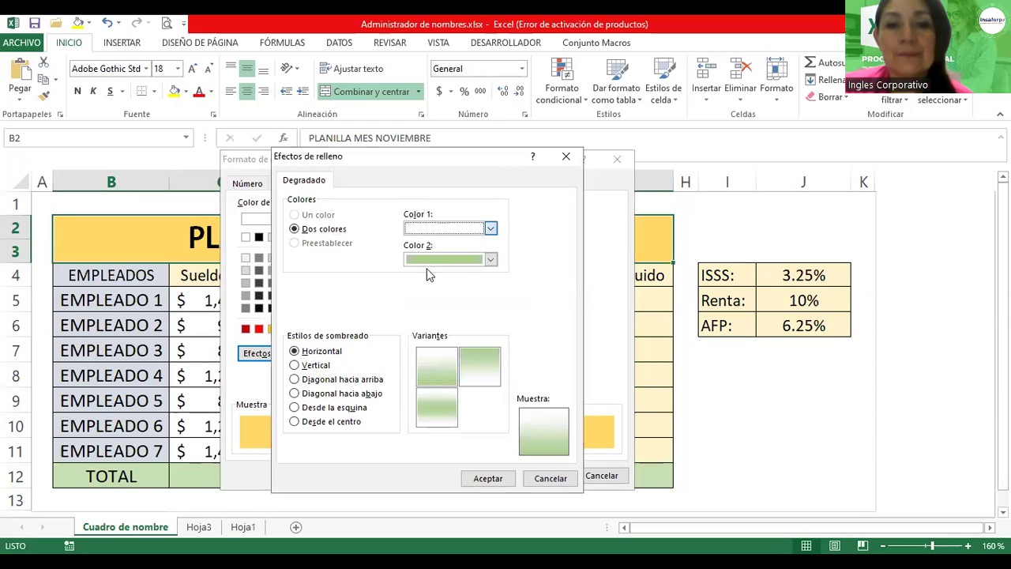
{"action": "left_click", "coordinate": [445, 228]}
{"action": "left_click", "coordinate": [460, 285]}
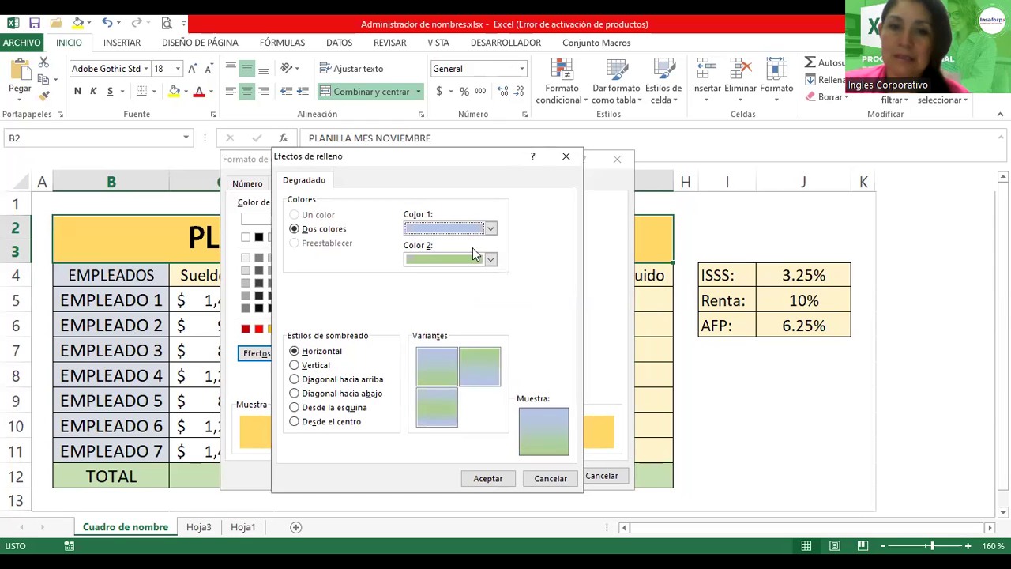
{"action": "left_click", "coordinate": [477, 229]}
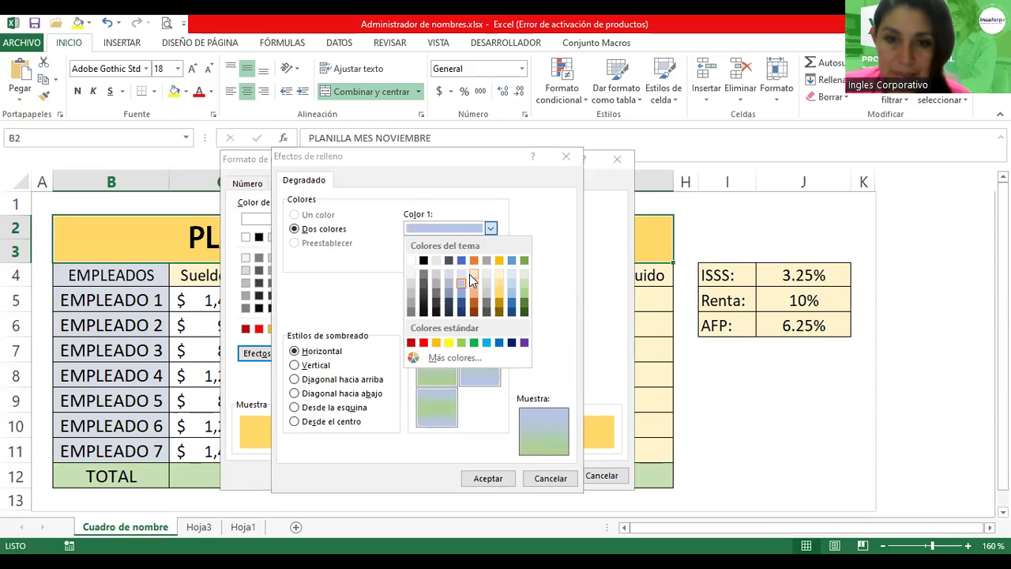
{"action": "left_click", "coordinate": [464, 273]}
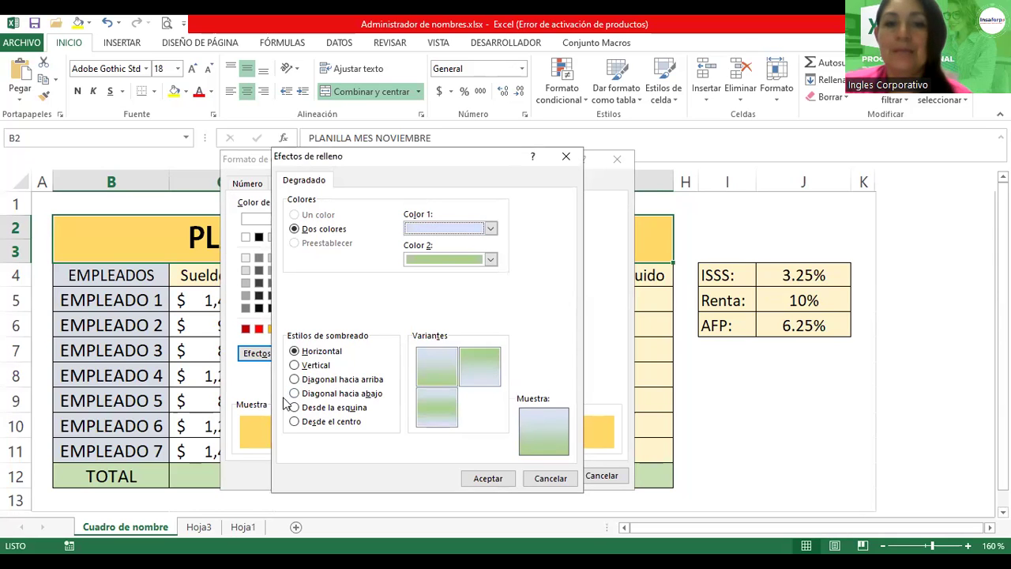
Step: Choose Diagonal hacia abajo as the gradient's shading style
{"action": "left_click", "coordinate": [296, 367]}
{"action": "left_click", "coordinate": [294, 351]}
{"action": "left_click", "coordinate": [294, 379]}
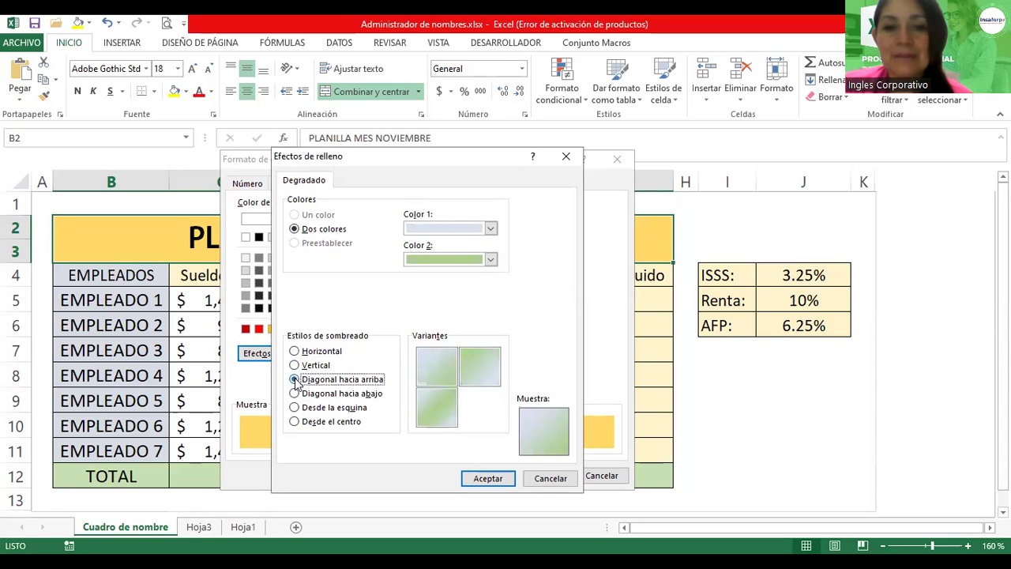
{"action": "left_click", "coordinate": [294, 394]}
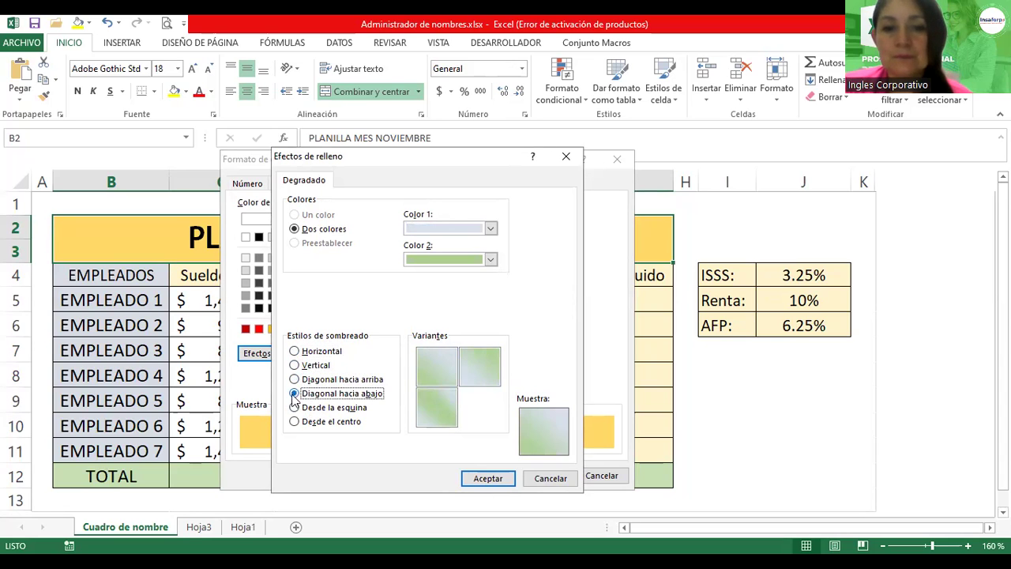
Step: Try the corner and centre shading styles, then settle on the second Vertical gradient variant and confirm it
{"action": "left_click", "coordinate": [438, 365]}
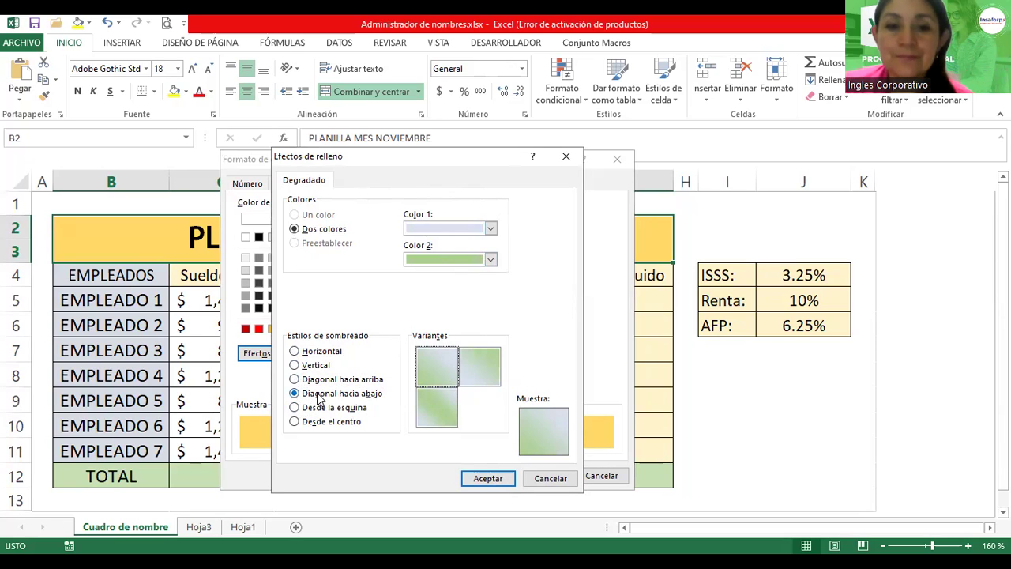
{"action": "left_click", "coordinate": [295, 408]}
{"action": "left_click", "coordinate": [295, 422]}
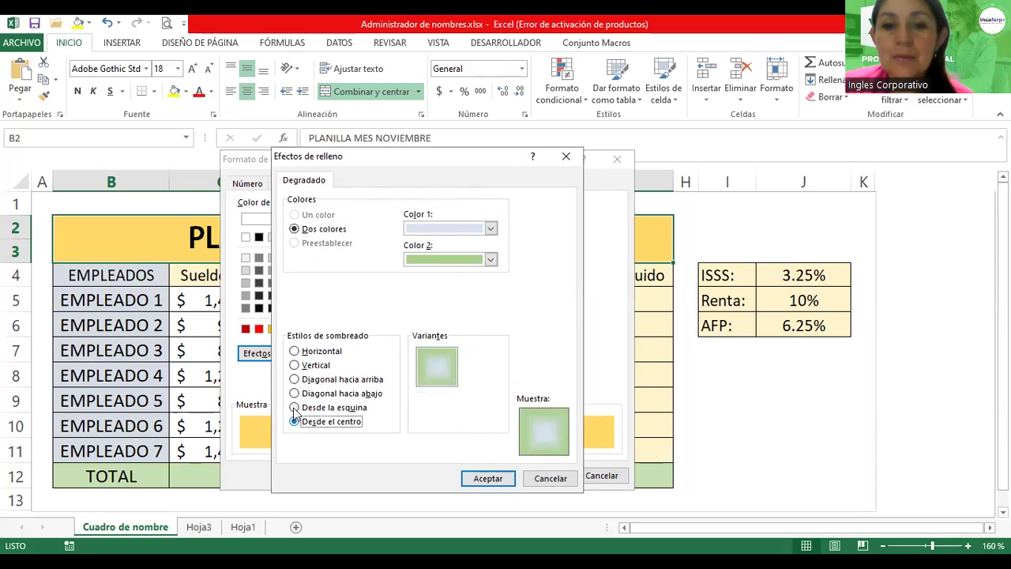
{"action": "left_click", "coordinate": [294, 379]}
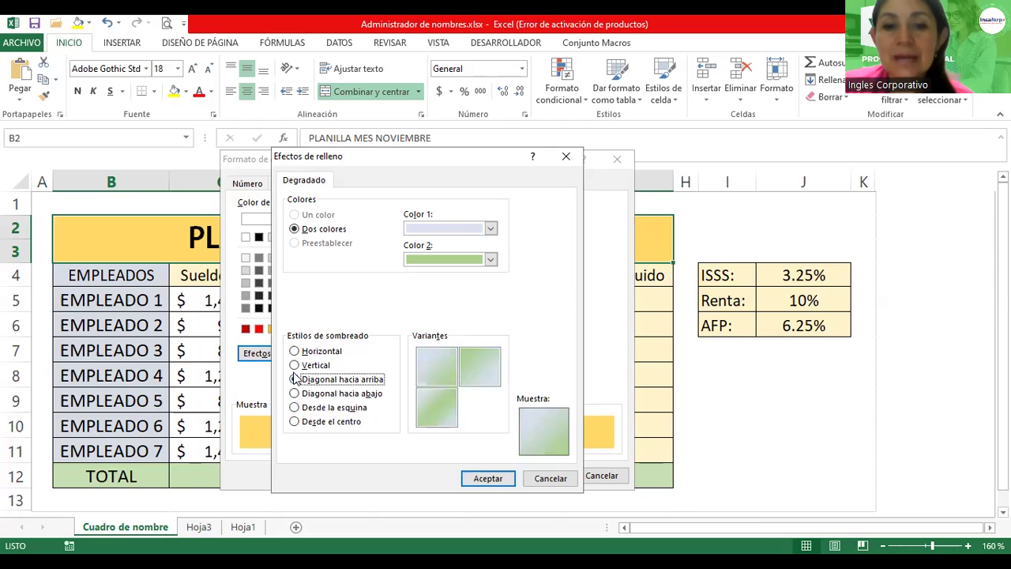
{"action": "left_click", "coordinate": [295, 365]}
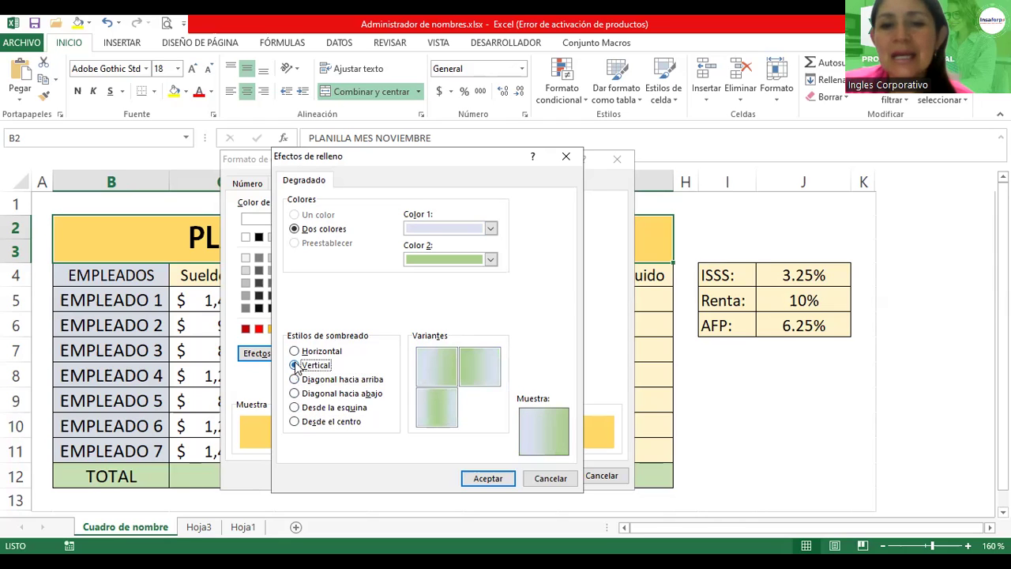
{"action": "left_click", "coordinate": [479, 366]}
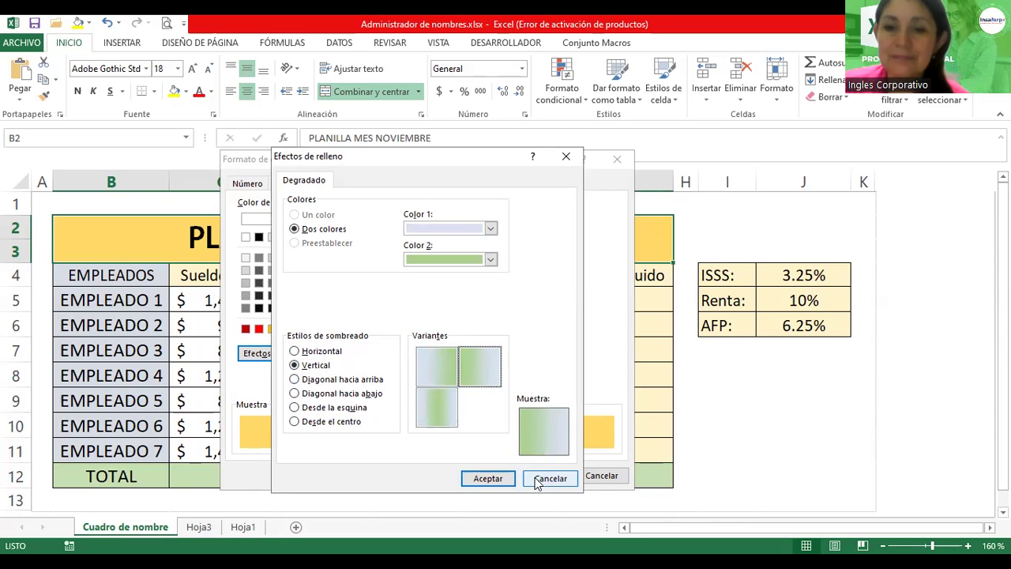
{"action": "left_click", "coordinate": [510, 479]}
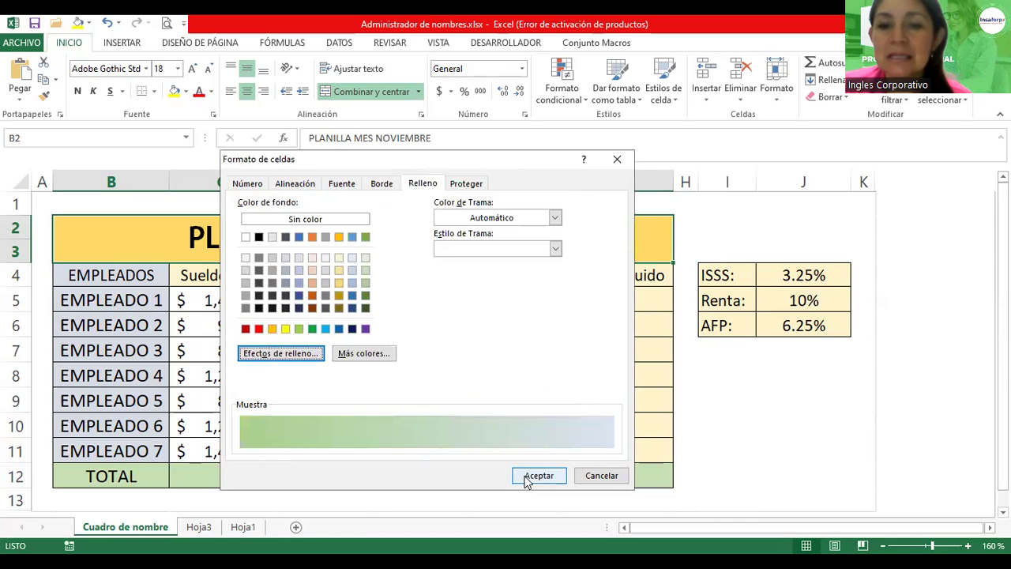
Step: Apply the green-to-pale-blue vertical gradient to the PLANILLA MES NOVIEMBRE title, then select cell D7
{"action": "left_click", "coordinate": [525, 477]}
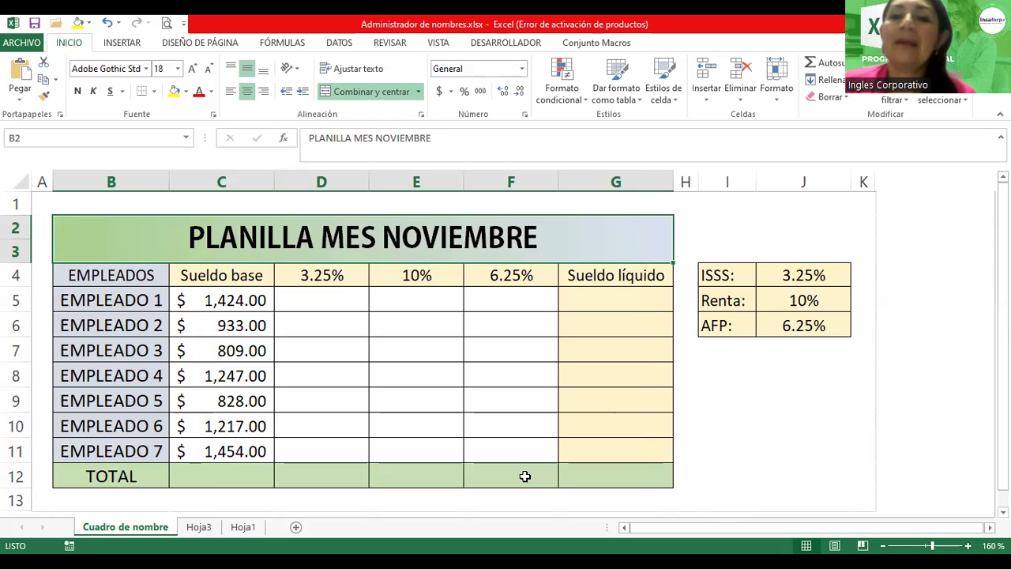
{"action": "left_click", "coordinate": [335, 354]}
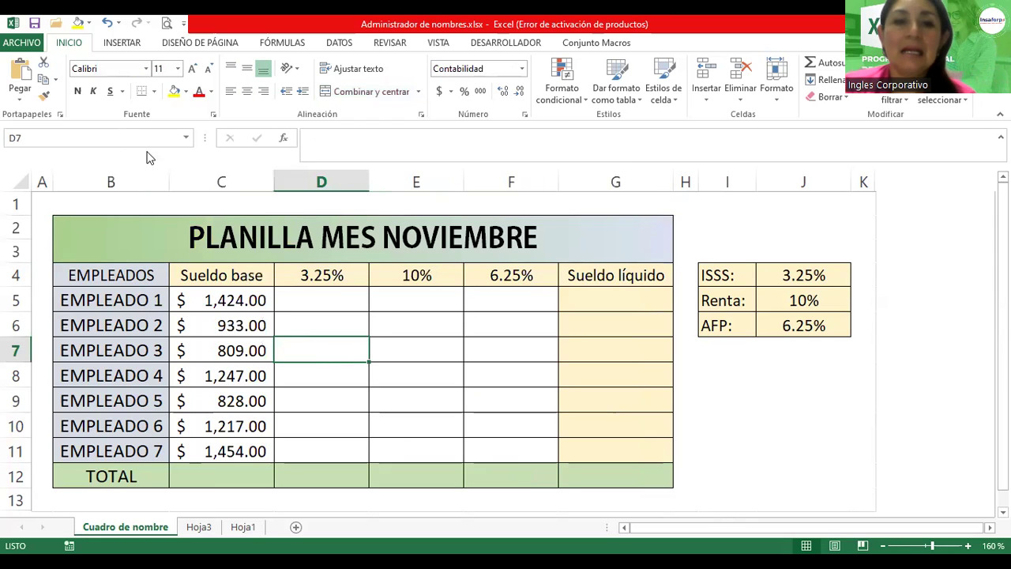
{"action": "left_click", "coordinate": [187, 138]}
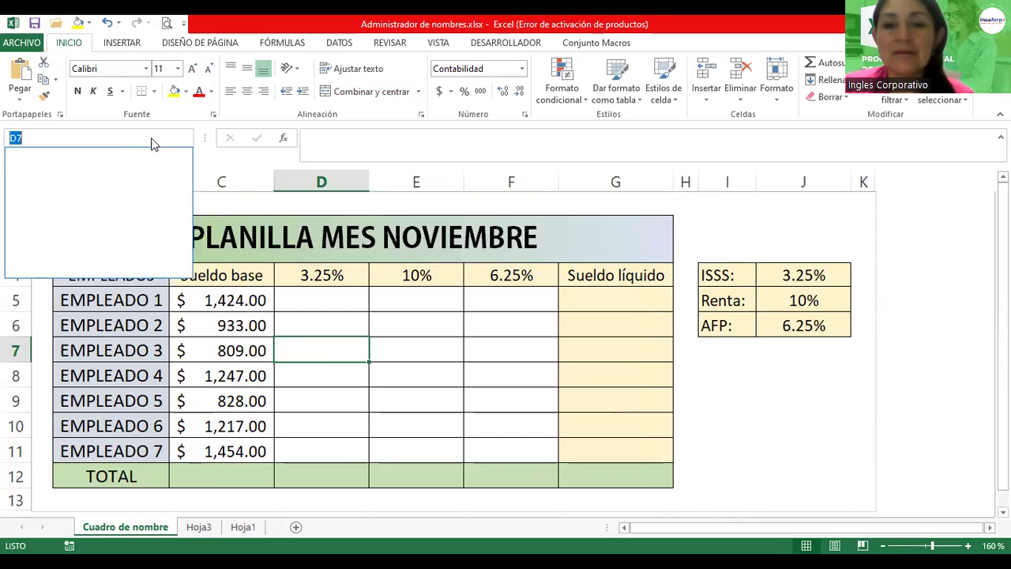
{"action": "key", "text": "Escape"}
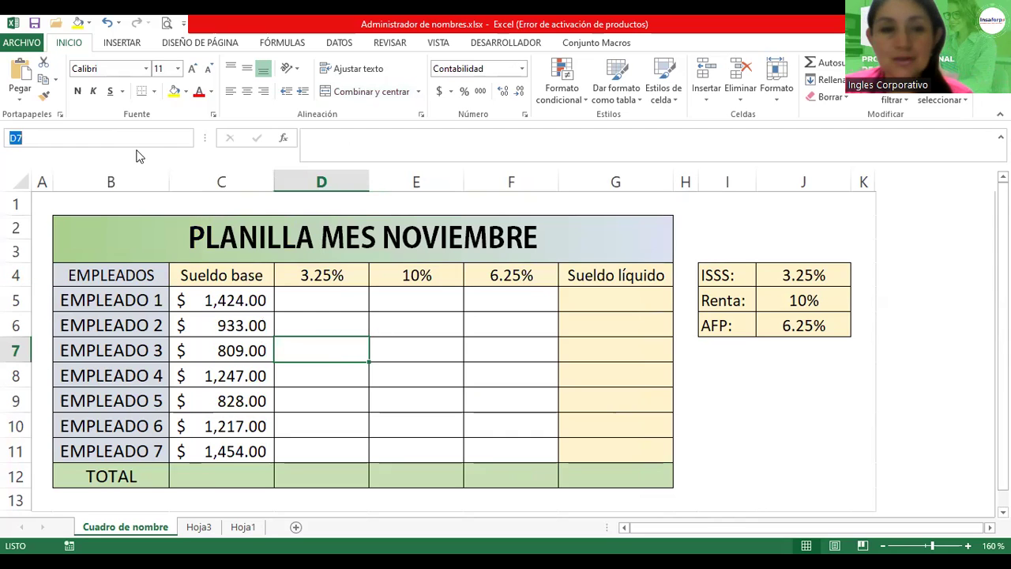
{"action": "left_click", "coordinate": [300, 295]}
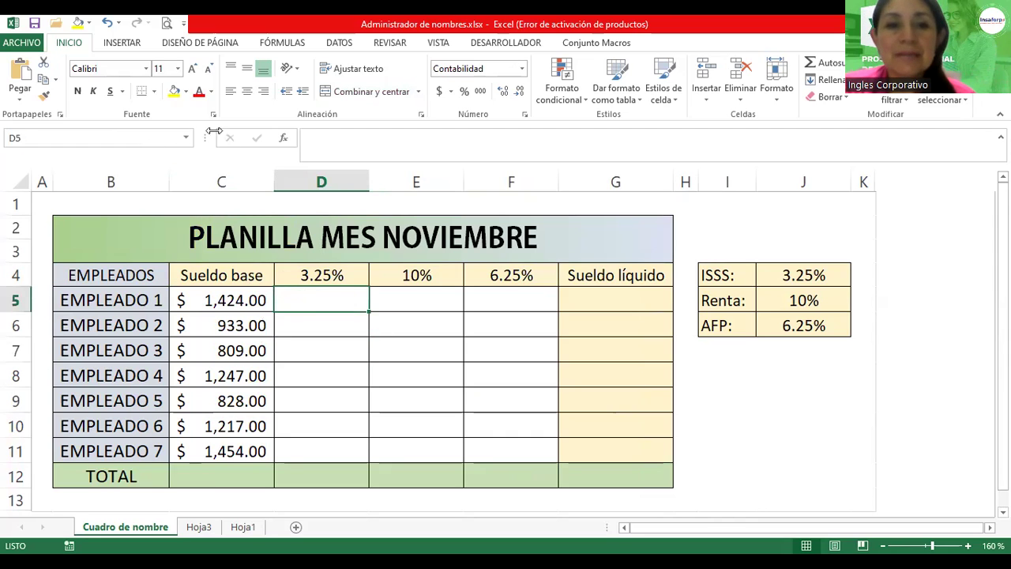
{"action": "left_click", "coordinate": [186, 138]}
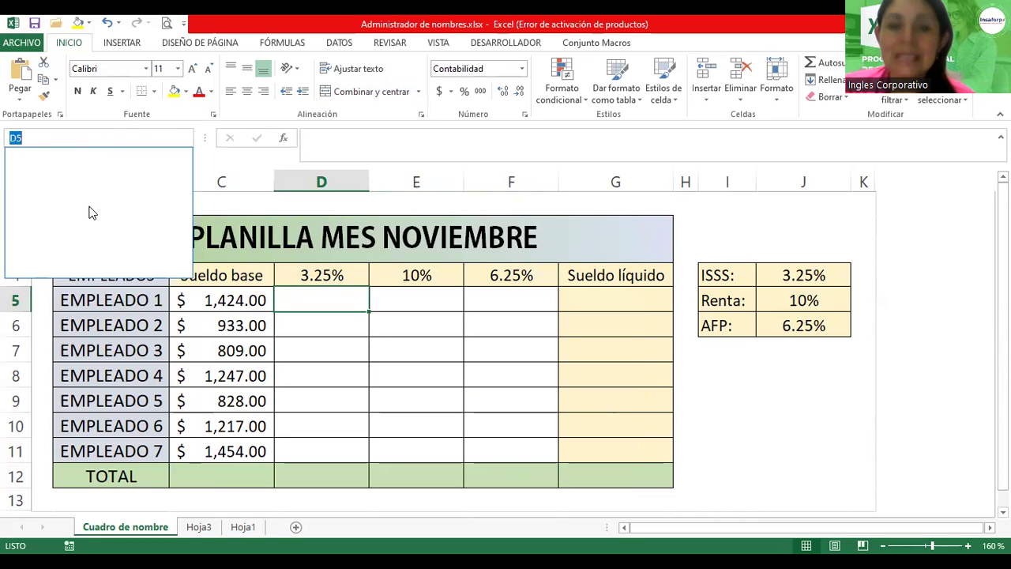
{"action": "left_click", "coordinate": [368, 370]}
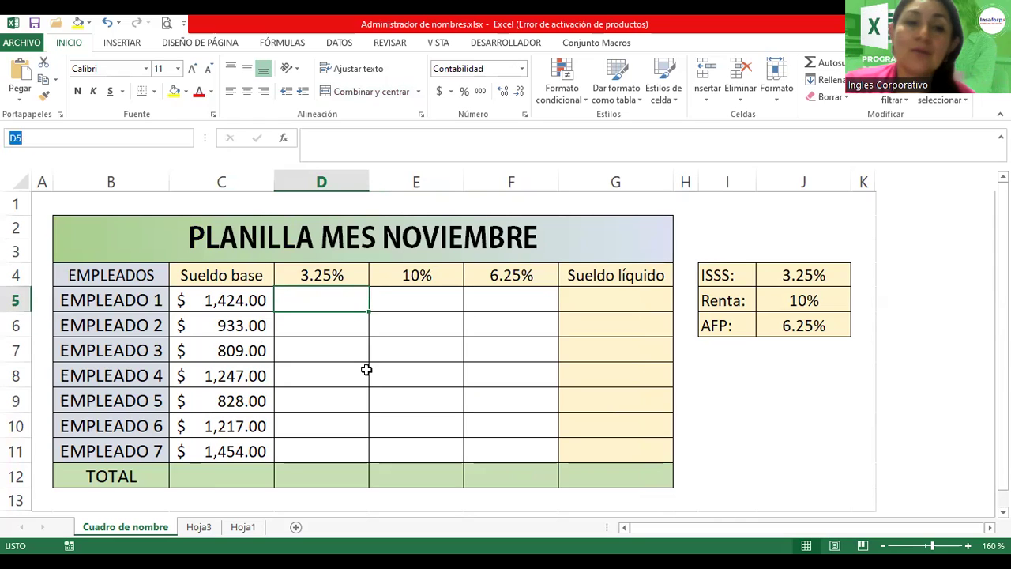
Step: Name the employee cells B5:B11 DATO1 using the Name Box
{"action": "left_click_drag", "start_coordinate": [145, 300], "coordinate": [147, 448]}
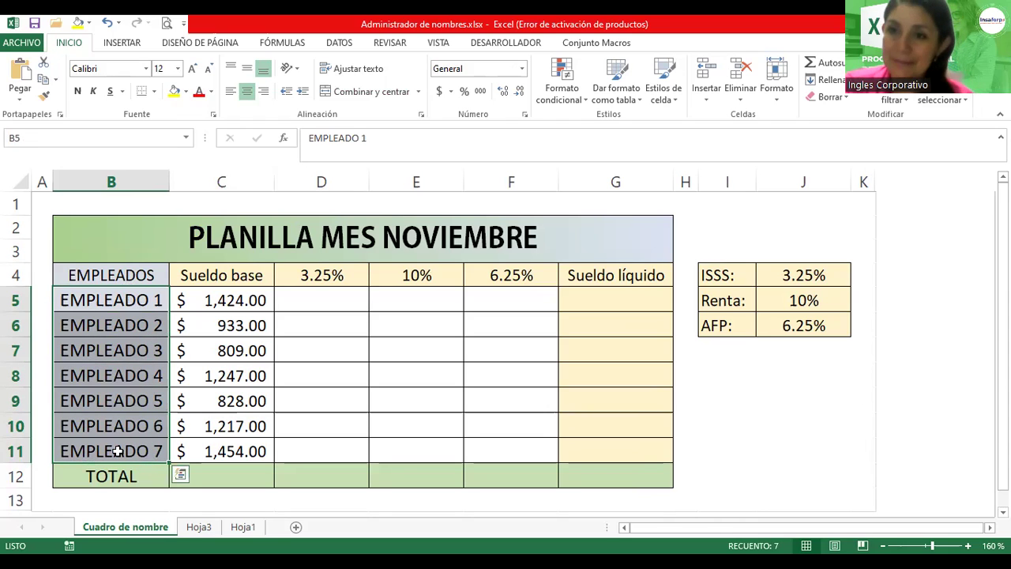
{"action": "left_click", "coordinate": [93, 138]}
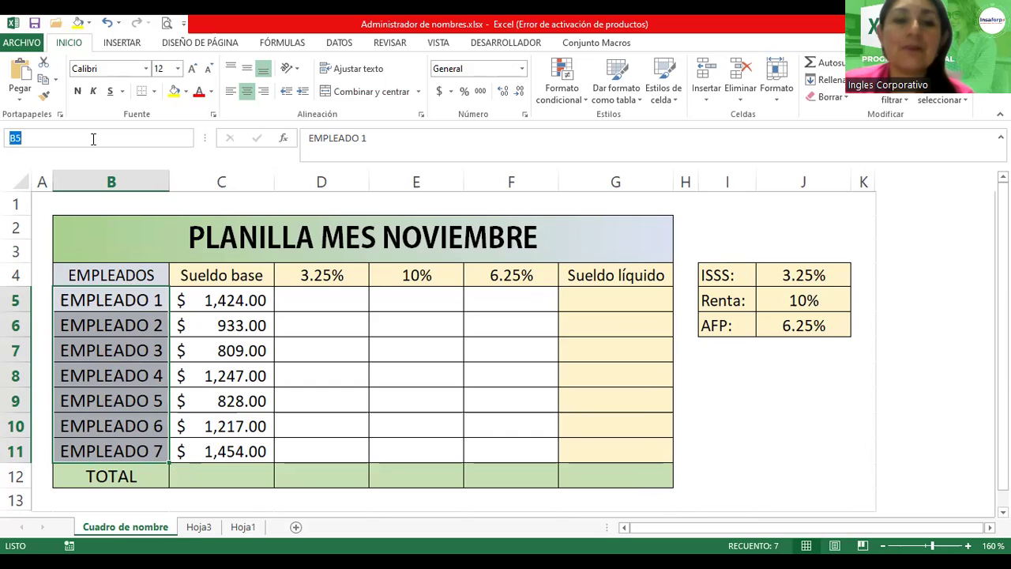
{"action": "type", "text": "DA"}
{"action": "key", "text": "BackSpace"}
{"action": "key", "text": "BackSpace"}
{"action": "type", "text": "DATOS1"}
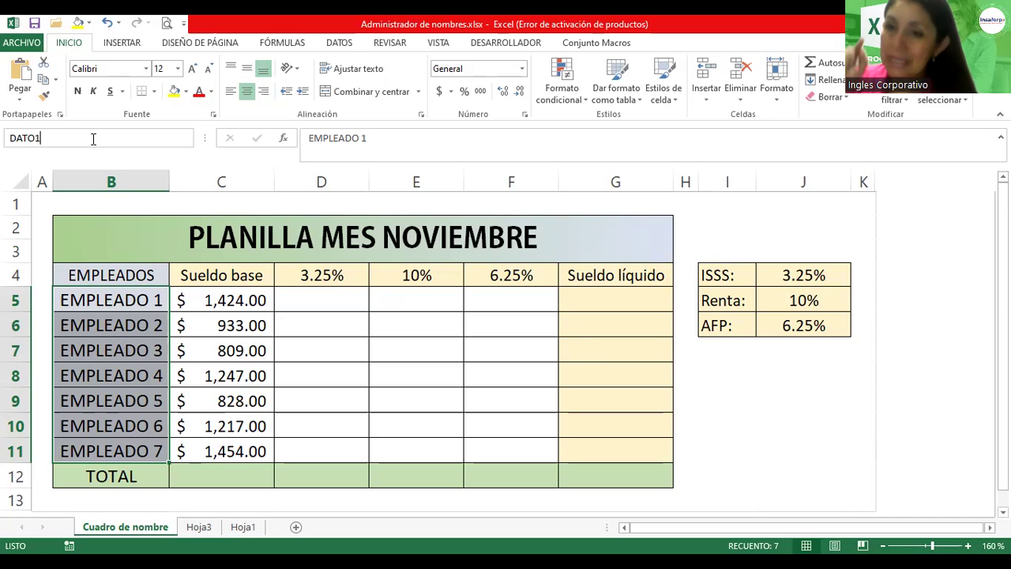
{"action": "key", "text": "Return"}
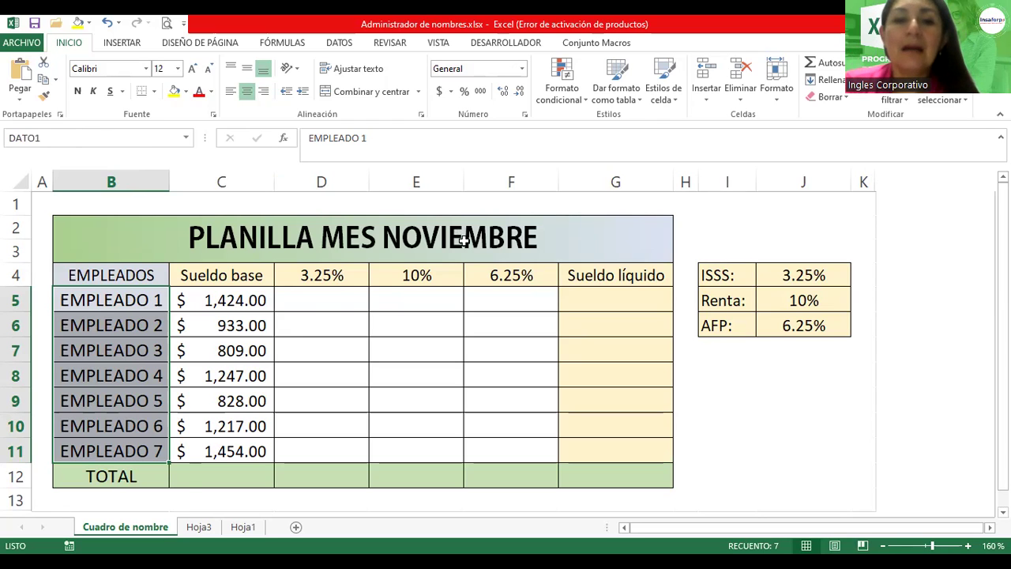
Step: Select the ISSS rate 3.25% in J4 and show the Fórmulas ribbon
{"action": "left_click", "coordinate": [312, 297]}
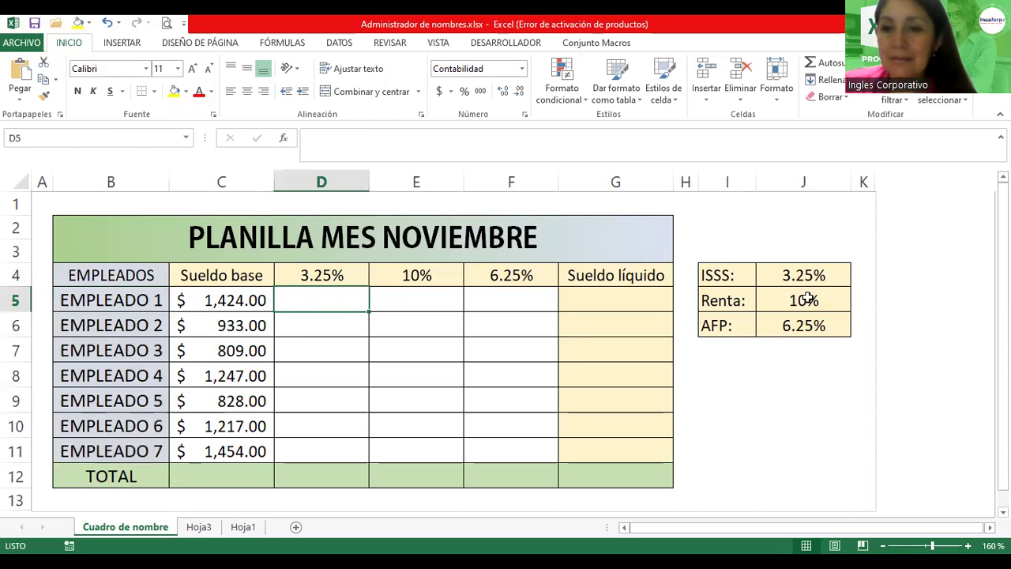
{"action": "left_click", "coordinate": [734, 276]}
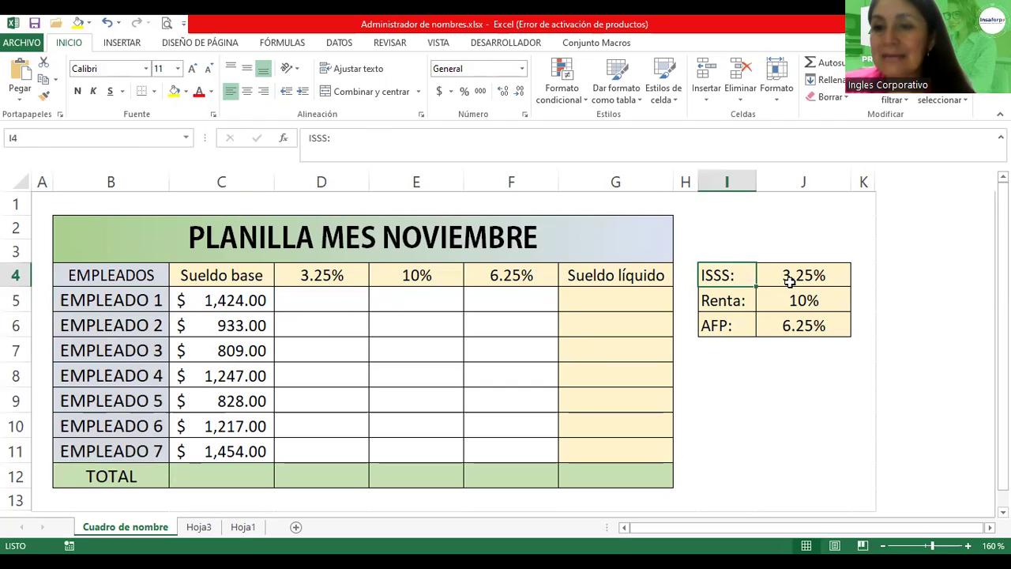
{"action": "left_click", "coordinate": [789, 277]}
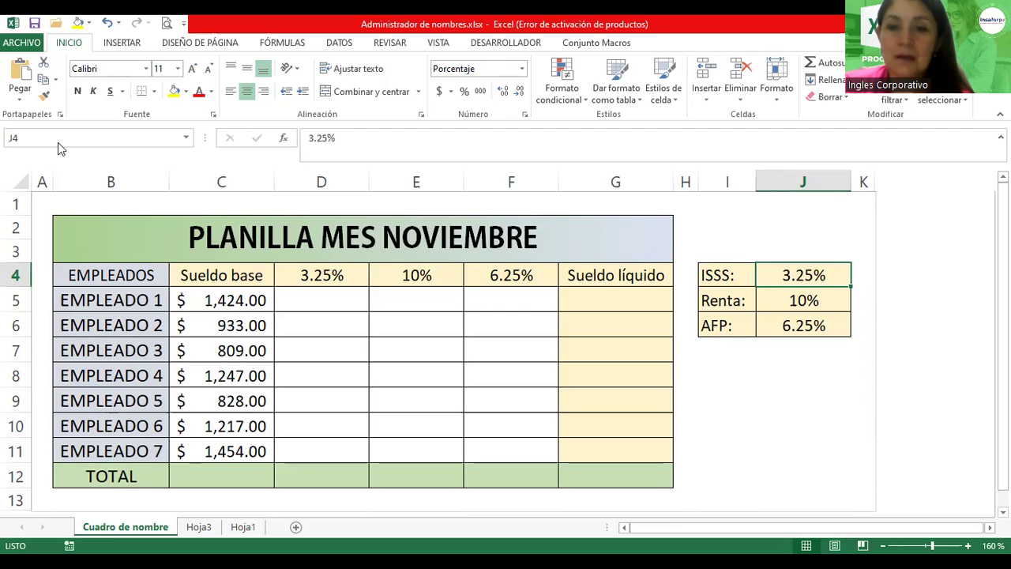
{"action": "left_click", "coordinate": [802, 285]}
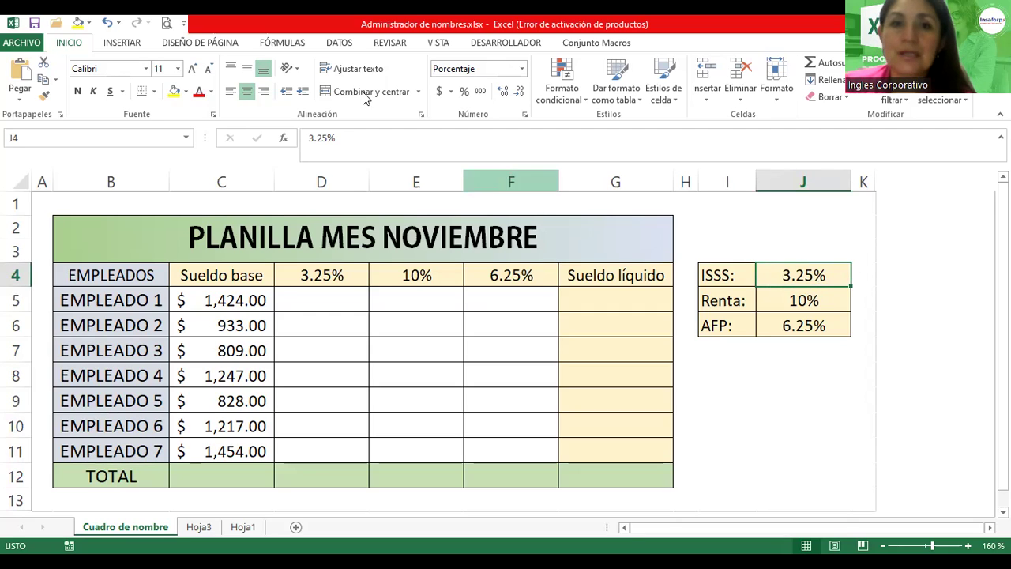
{"action": "left_click", "coordinate": [280, 43]}
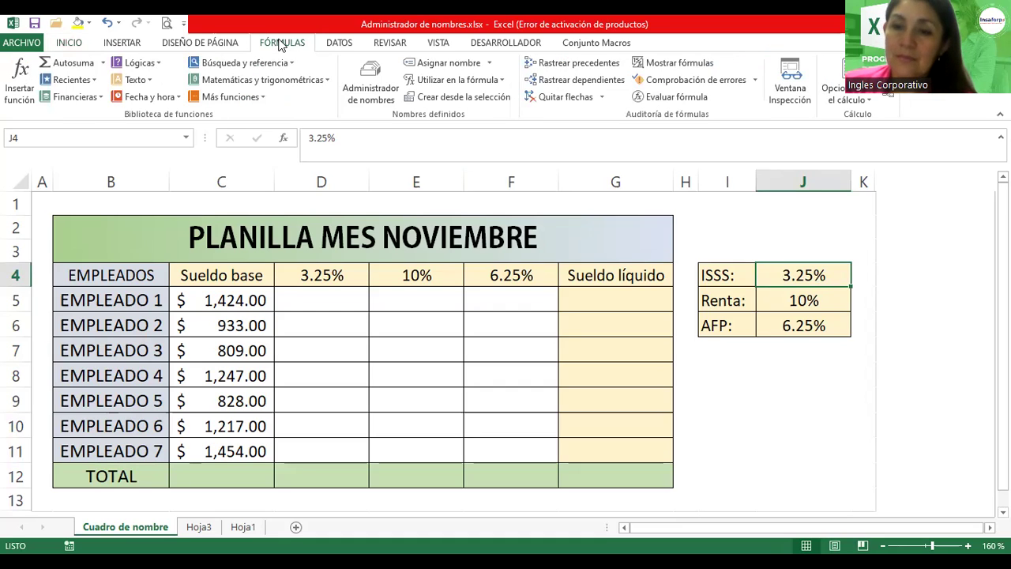
Step: In Name Manager, define the new name ISSS as the constant 3.25%
{"action": "left_click", "coordinate": [374, 86]}
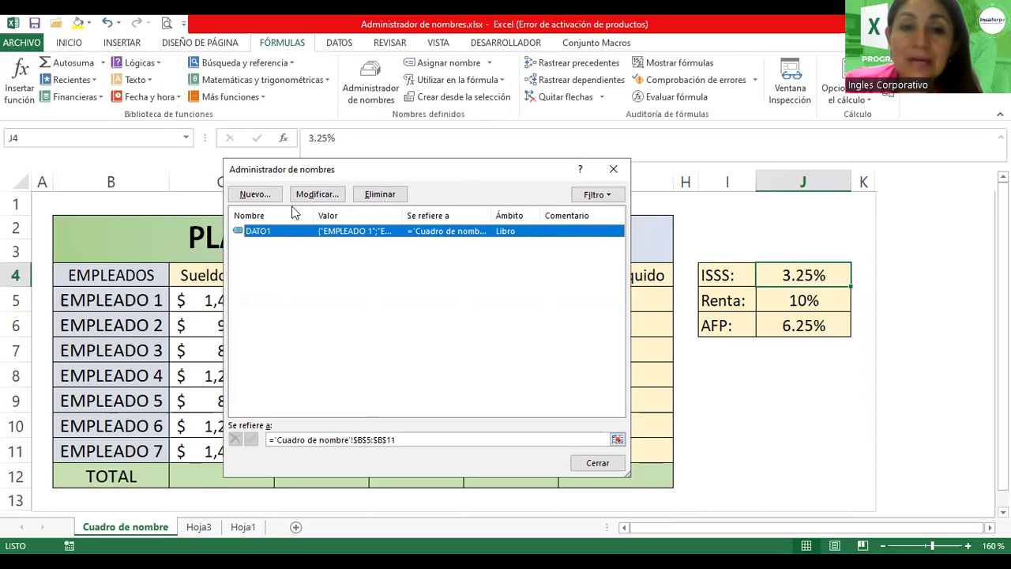
{"action": "left_click", "coordinate": [247, 198]}
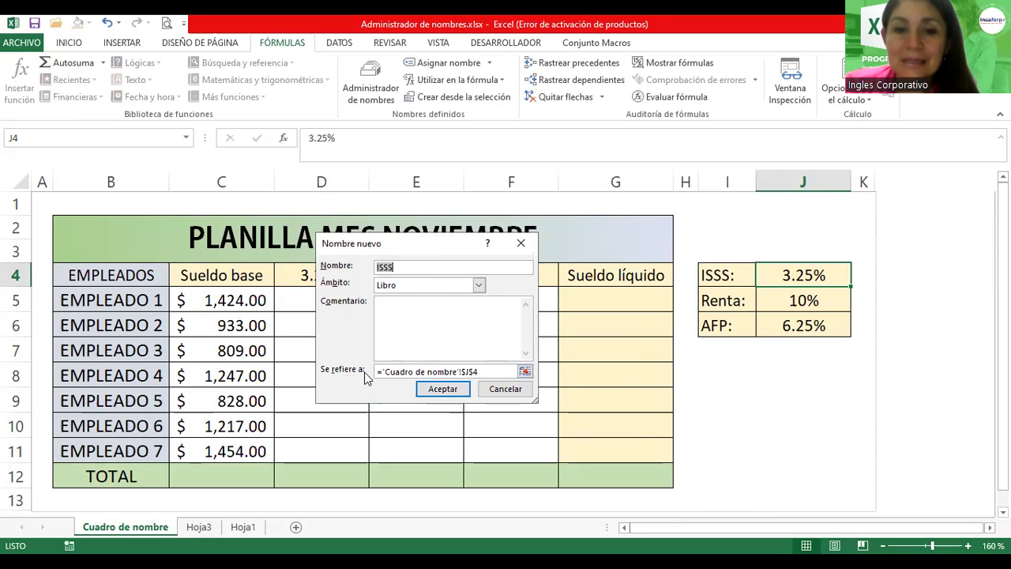
{"action": "left_click", "coordinate": [493, 372]}
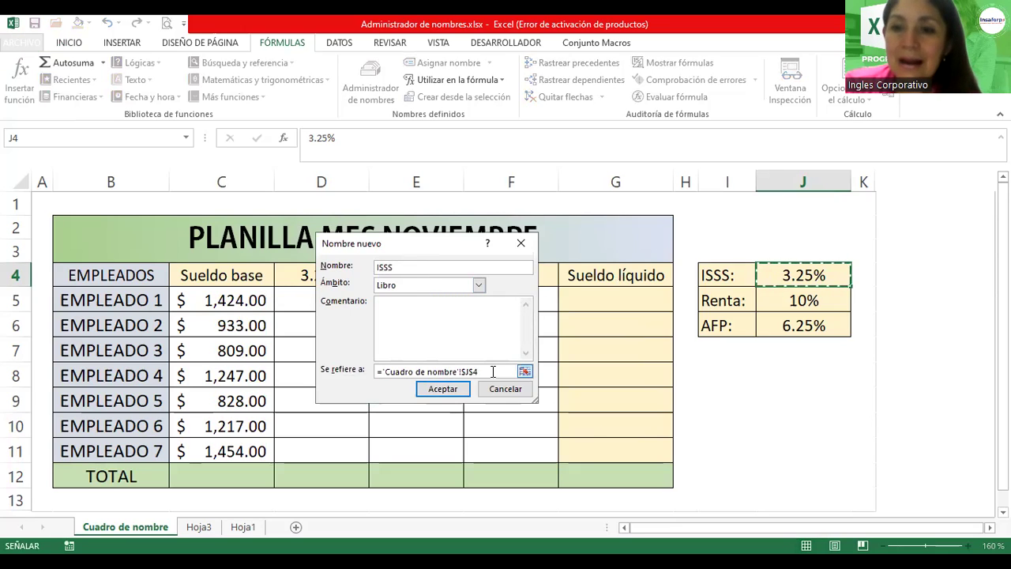
{"action": "key", "text": "BackSpace"}
{"action": "key", "text": "BackSpace"}
{"action": "key", "text": "BackSpace"}
{"action": "key", "text": "BackSpace"}
{"action": "key", "text": "BackSpace"}
{"action": "key", "text": "BackSpace"}
{"action": "key", "text": "BackSpace"}
{"action": "key", "text": "BackSpace"}
{"action": "type", "text": "3."}
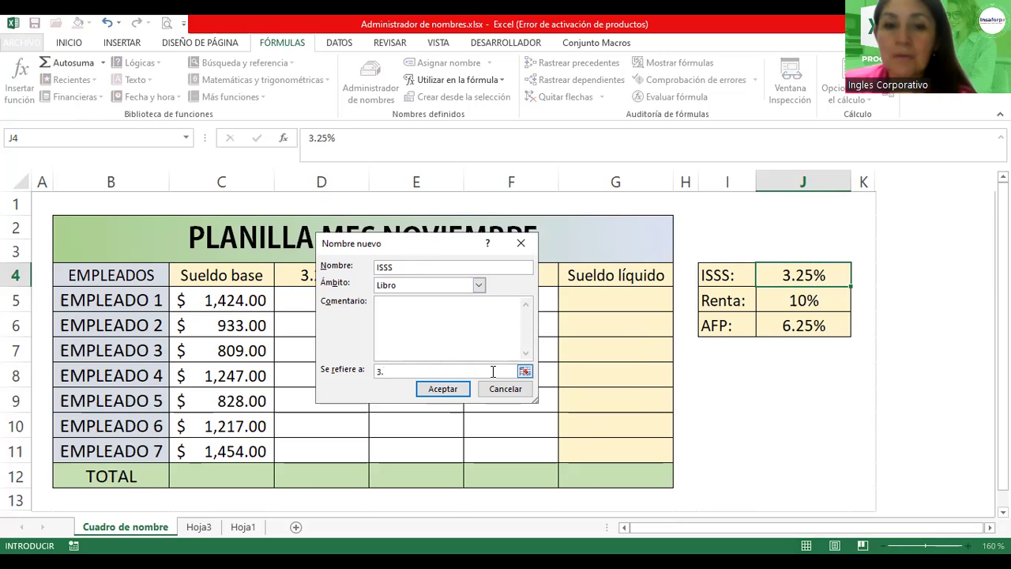
{"action": "type", "text": "25%"}
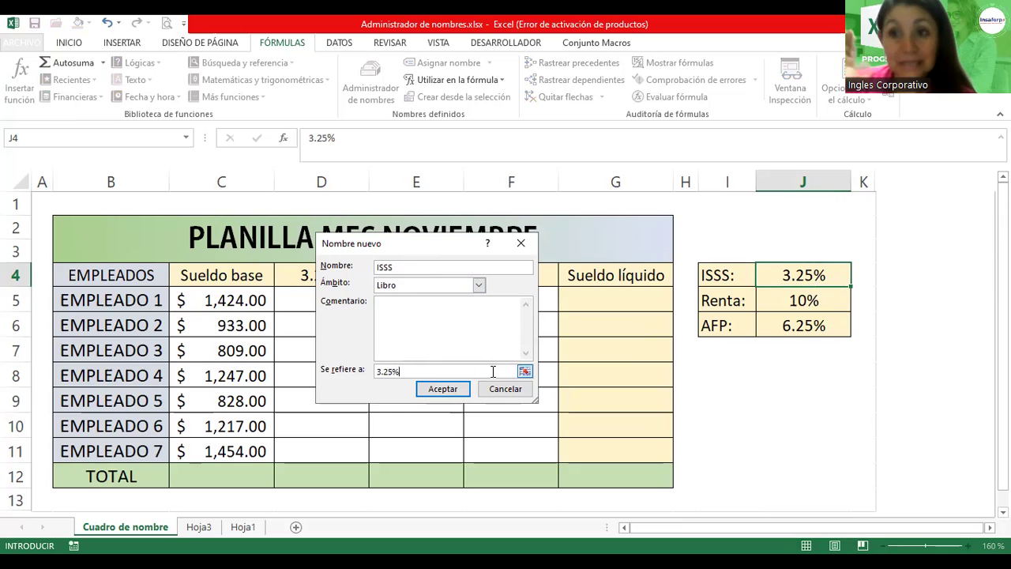
{"action": "left_click", "coordinate": [442, 390]}
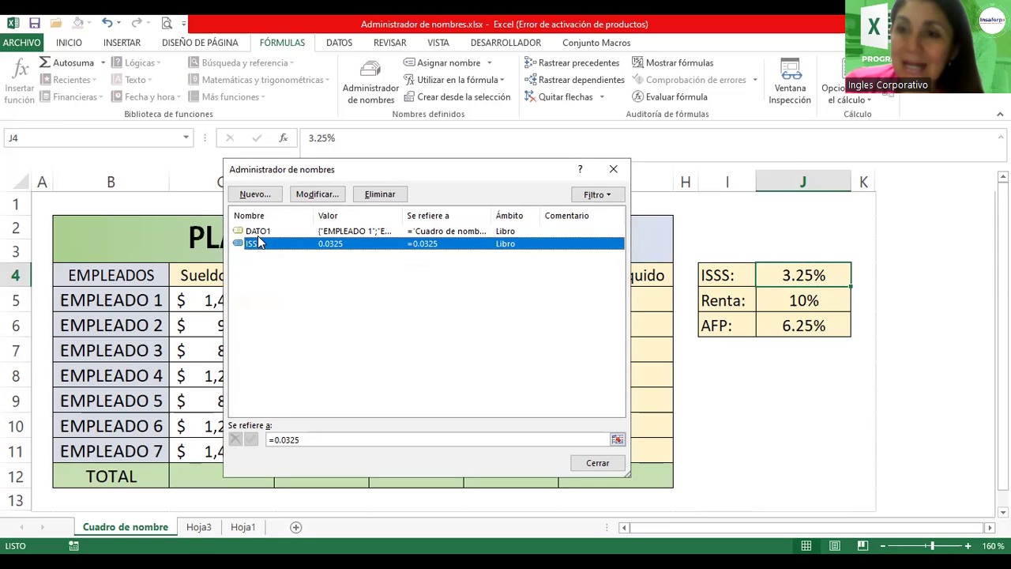
Step: Create the workbook-level name RENTA referring to the constant 10%
{"action": "left_click", "coordinate": [257, 195]}
{"action": "type", "text": "RENTA"}
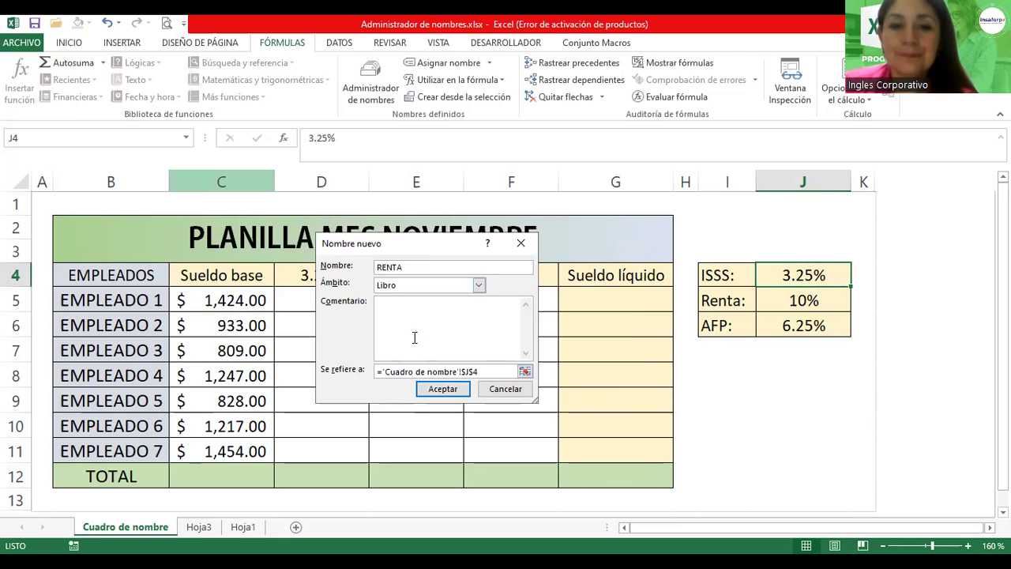
{"action": "left_click", "coordinate": [479, 372]}
{"action": "left_click_drag", "start_coordinate": [479, 372], "coordinate": [367, 374]}
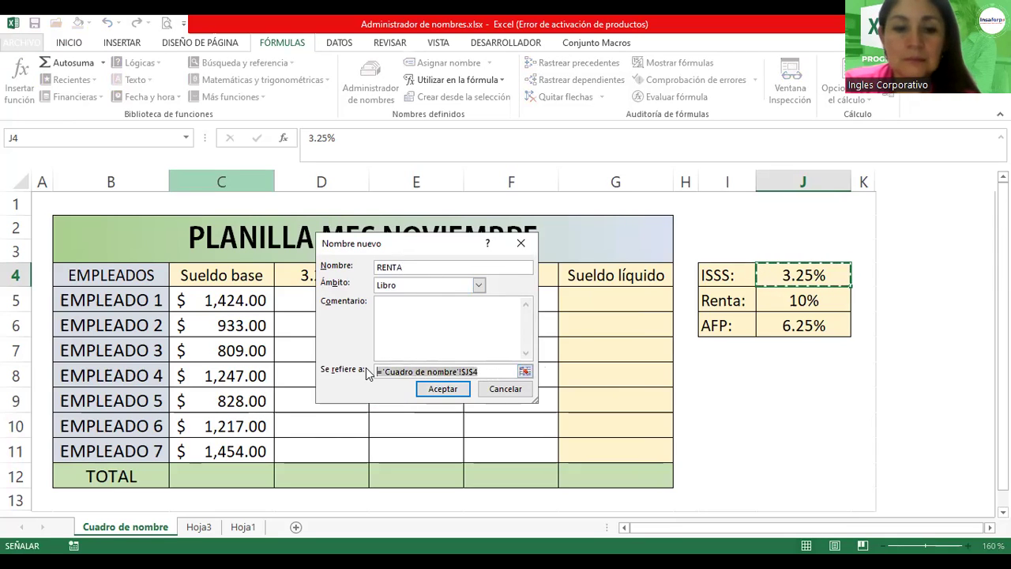
{"action": "type", "text": "10%"}
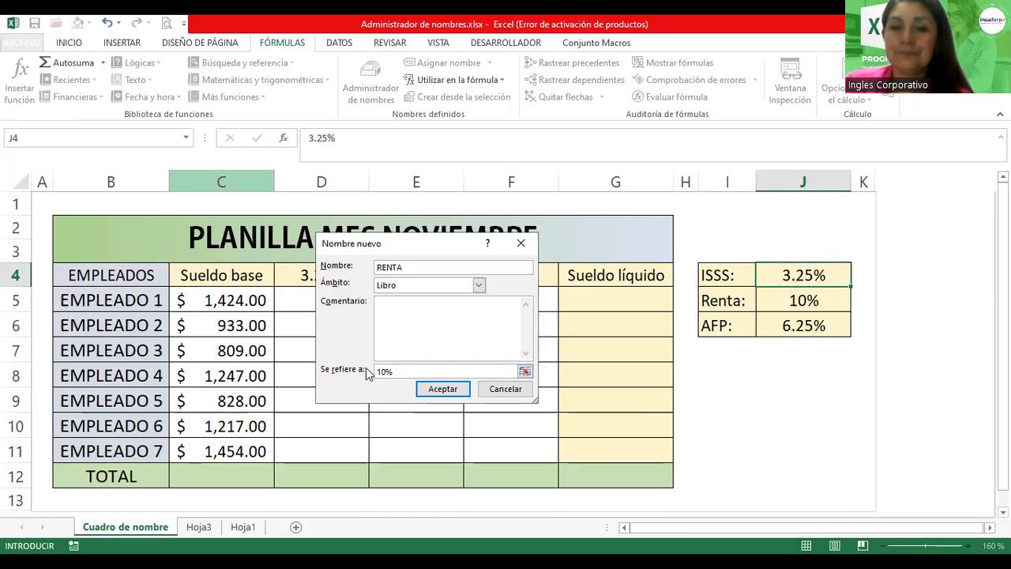
{"action": "left_click", "coordinate": [422, 268]}
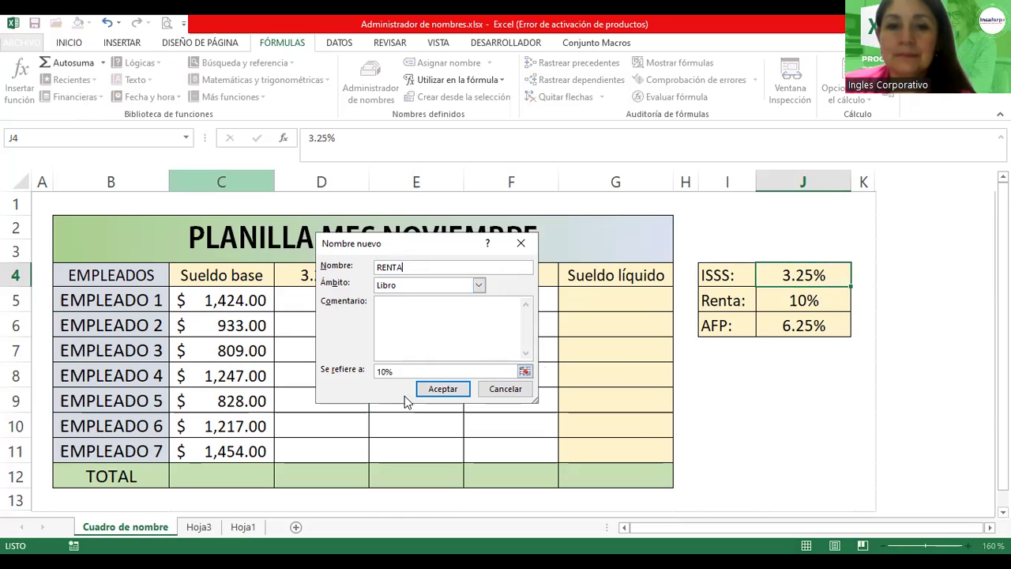
{"action": "left_click", "coordinate": [398, 371]}
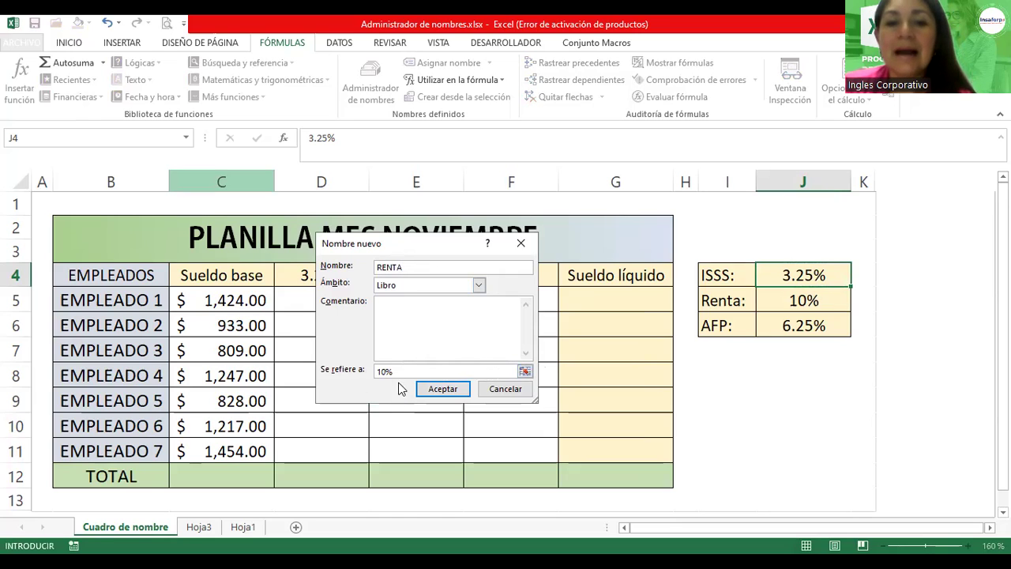
{"action": "left_click", "coordinate": [444, 393]}
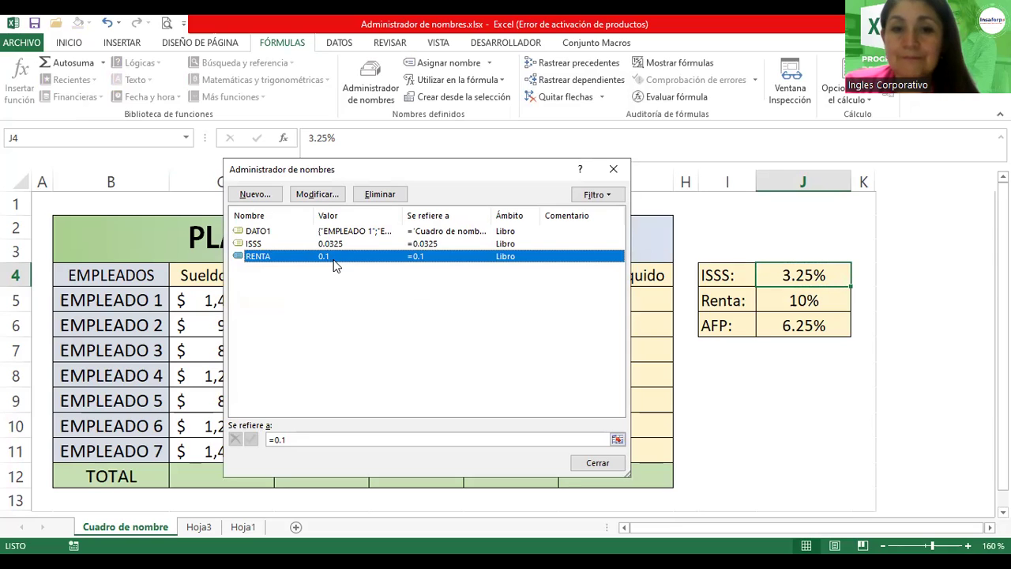
Step: Define the name AFP as the constant 6.25%, close Name Manager, and select D5
{"action": "left_click", "coordinate": [285, 244]}
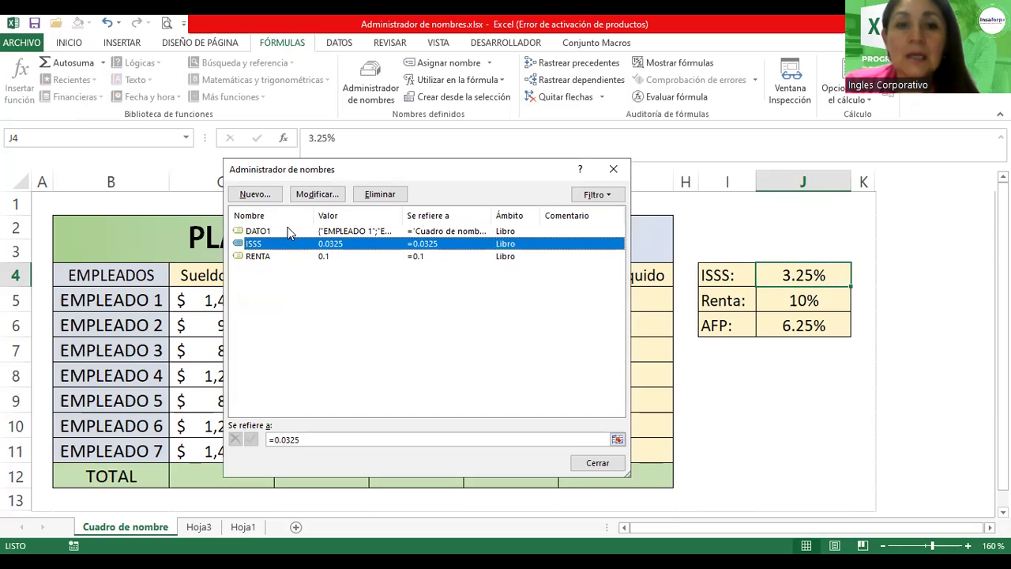
{"action": "left_click", "coordinate": [289, 231]}
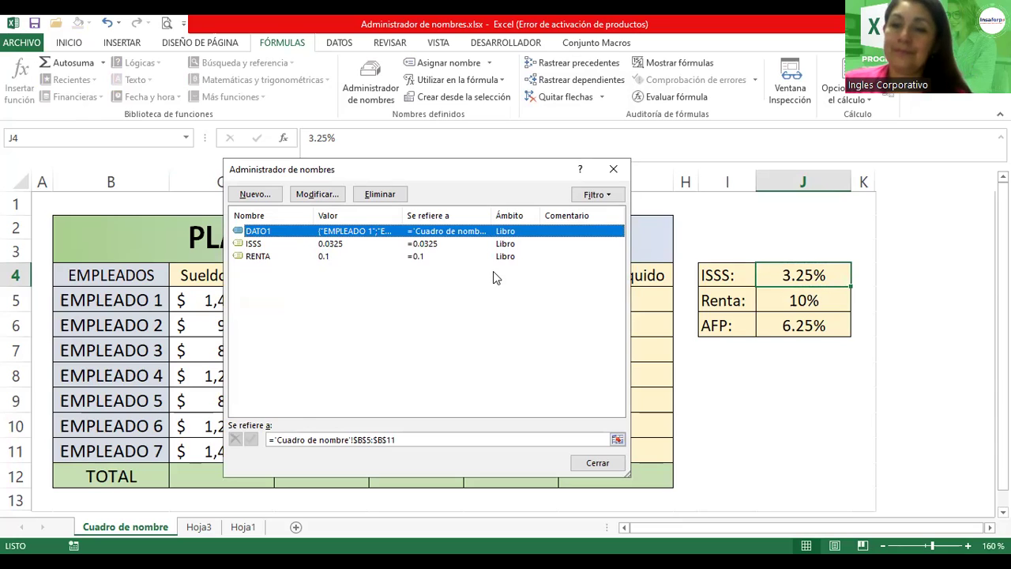
{"action": "left_click", "coordinate": [263, 196]}
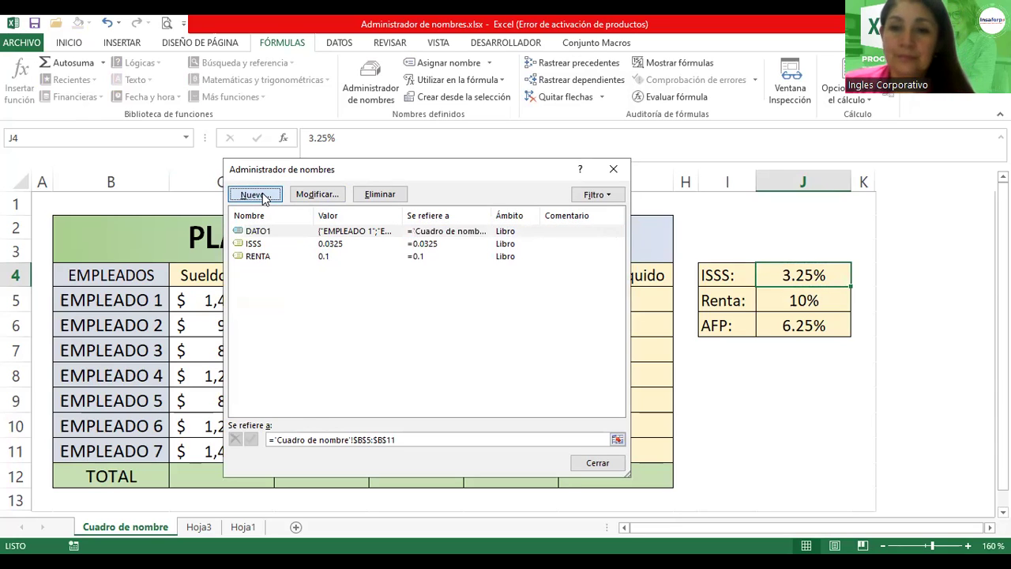
{"action": "type", "text": "AFP"}
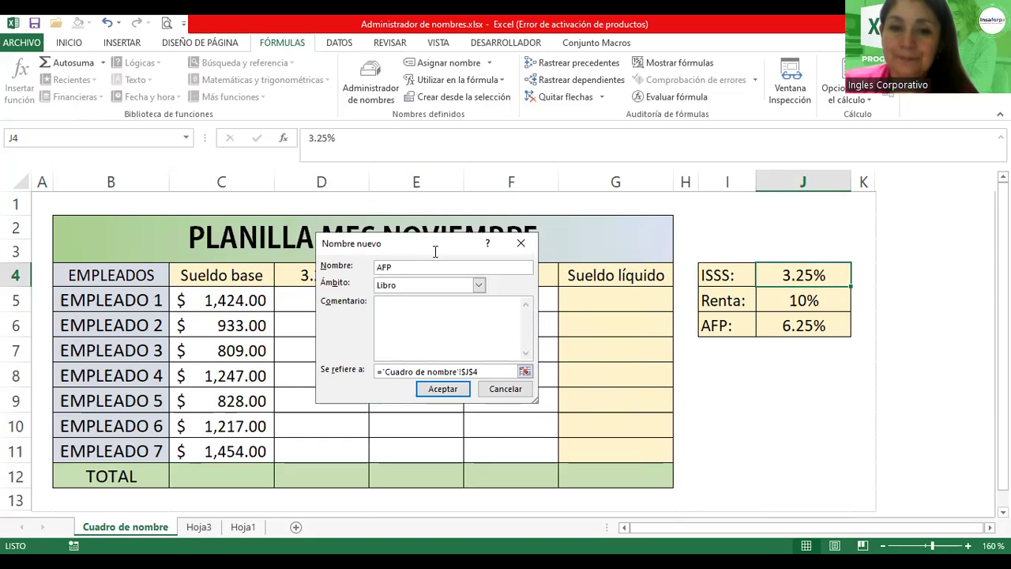
{"action": "left_click", "coordinate": [506, 372]}
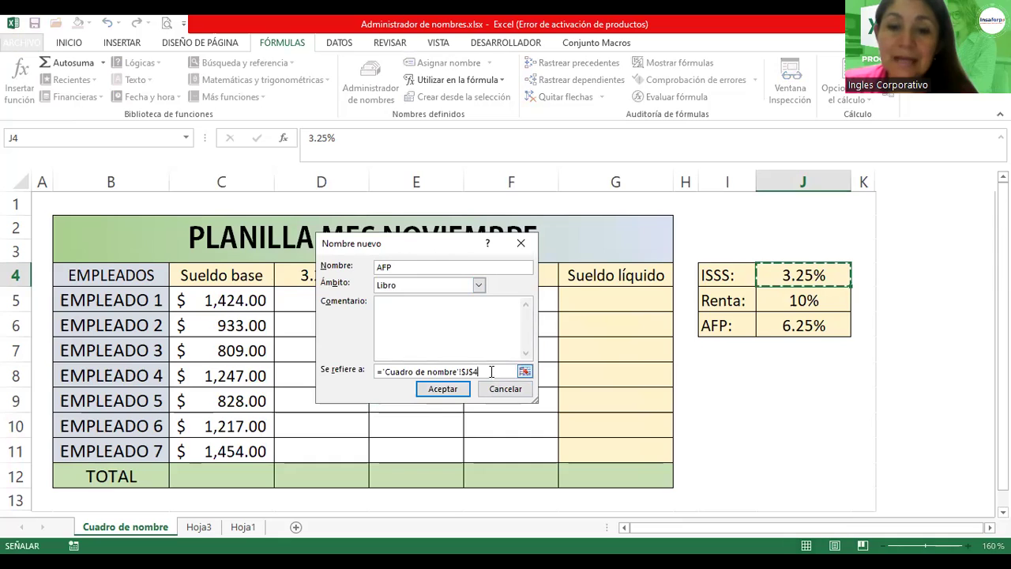
{"action": "triple_click", "coordinate": [407, 365]}
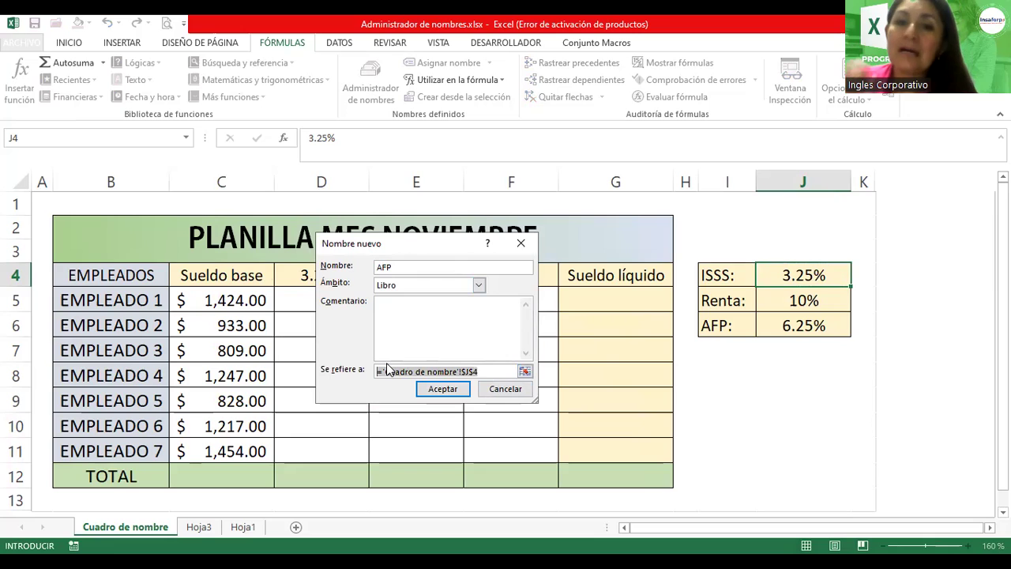
{"action": "type", "text": "6.25"}
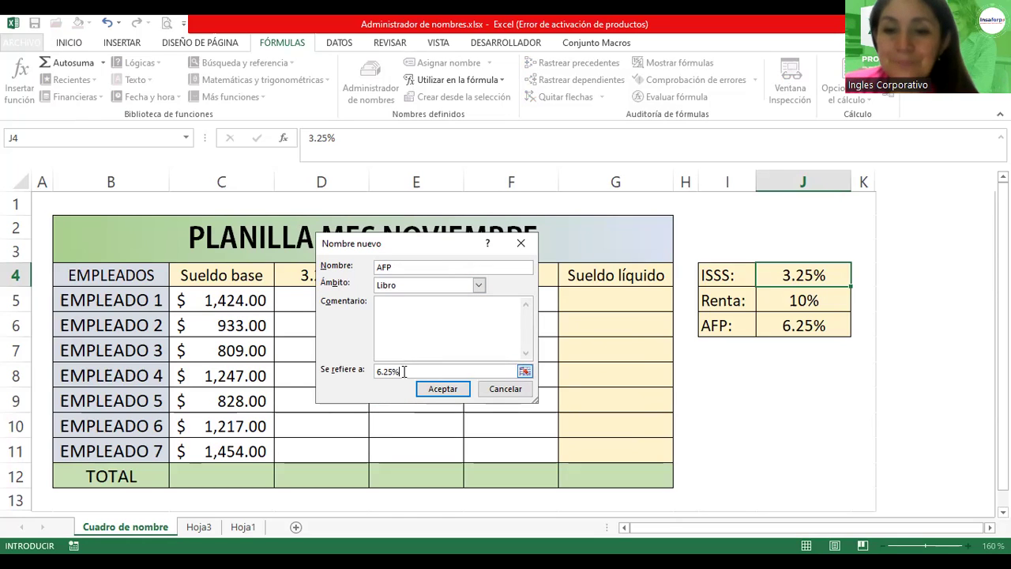
{"action": "left_click", "coordinate": [436, 390]}
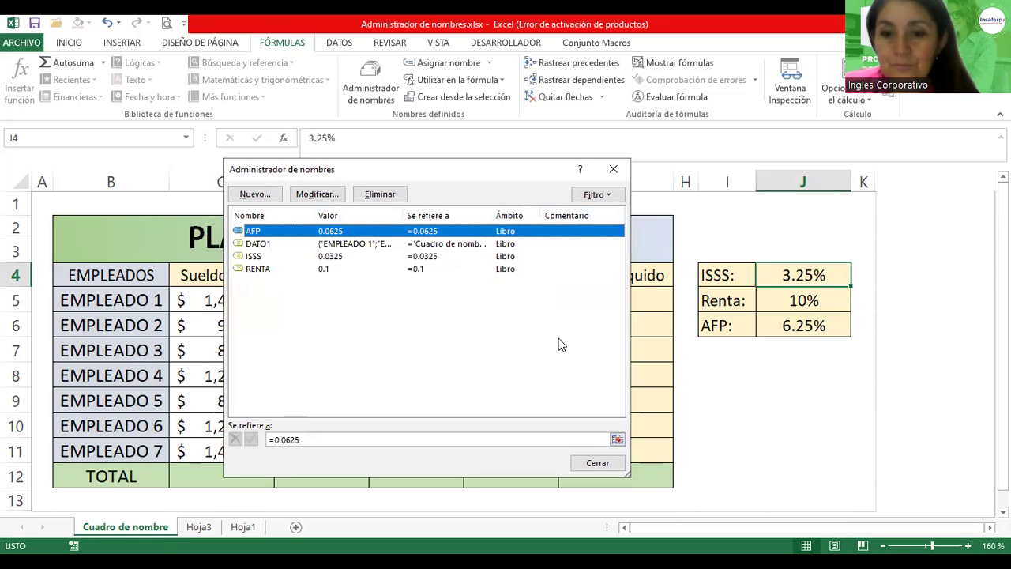
{"action": "left_click", "coordinate": [597, 464]}
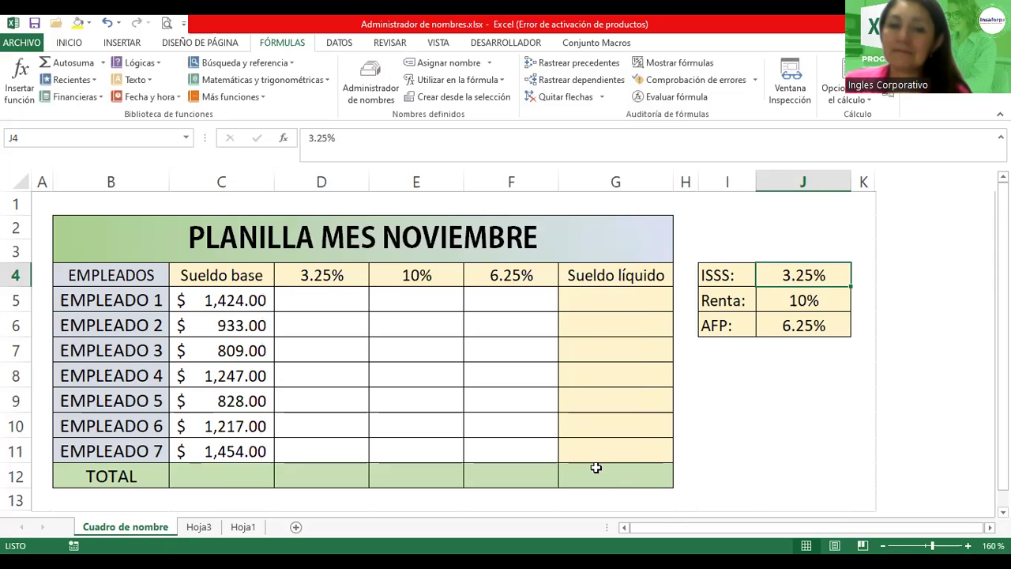
{"action": "left_click", "coordinate": [341, 297]}
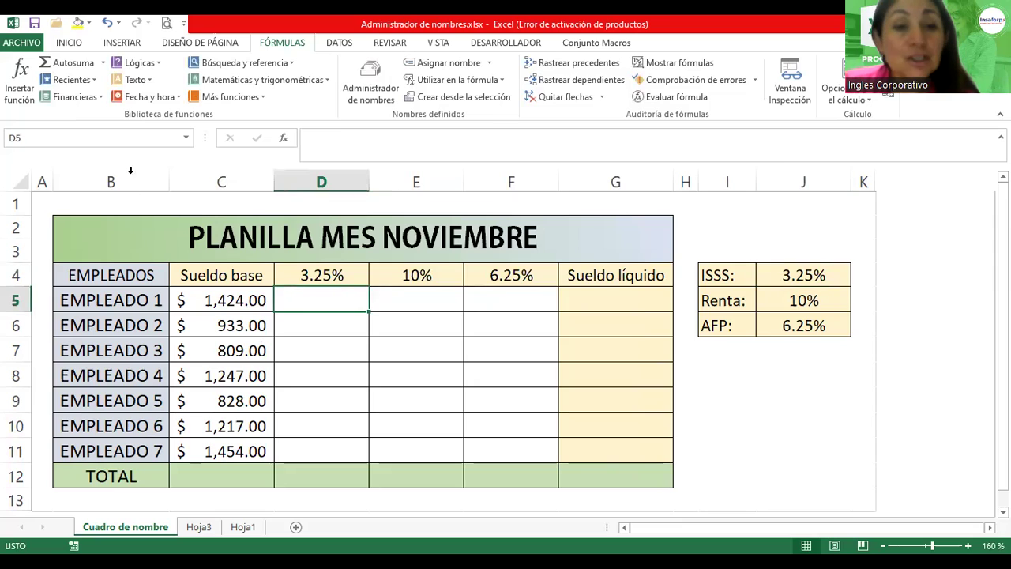
Step: Jump to the DATO1 range from the Name Box list, then return to cell D5
{"action": "left_click", "coordinate": [188, 136]}
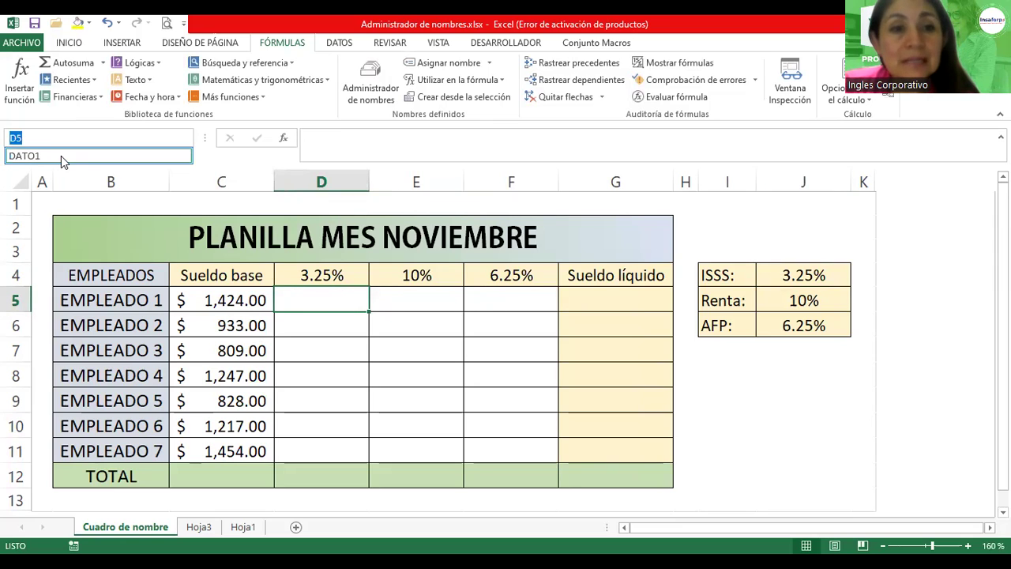
{"action": "left_click", "coordinate": [49, 156]}
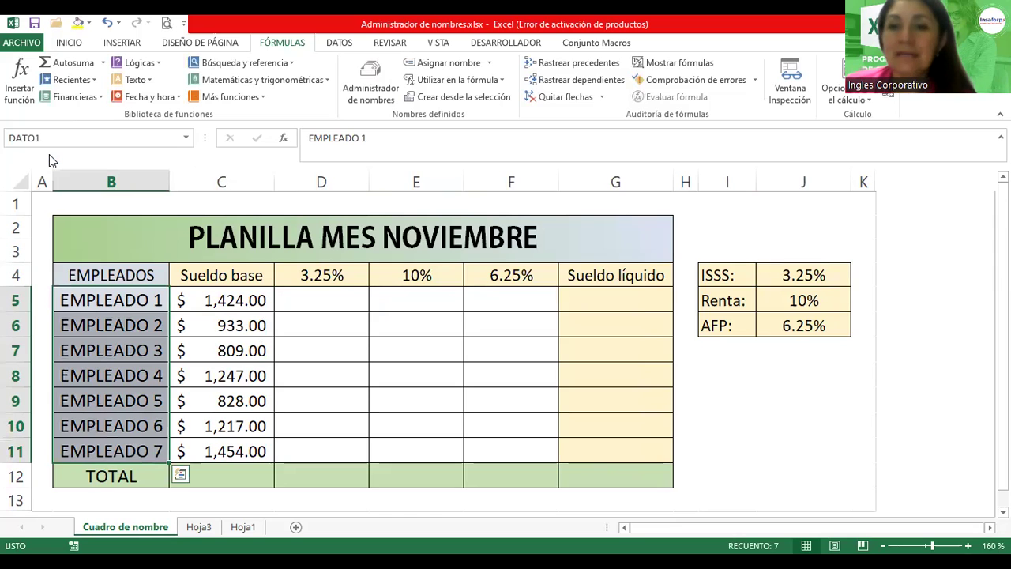
{"action": "left_click", "coordinate": [309, 301]}
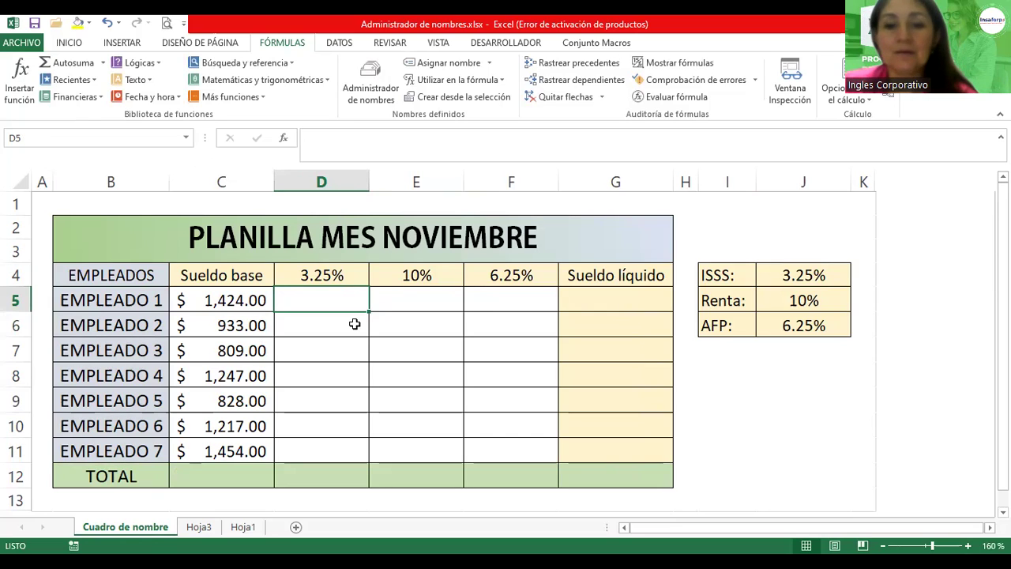
{"action": "left_click_drag", "start_coordinate": [355, 324], "coordinate": [344, 303]}
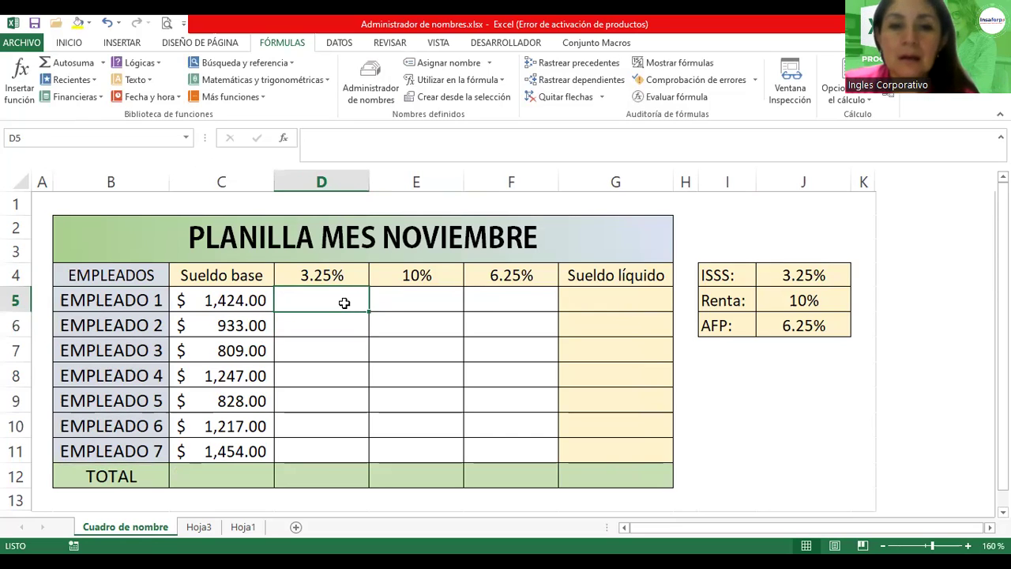
Step: Enter =C5*ISSS in D5 and fill it down to D11, giving $46.28 to $47.26
{"action": "type", "text": "="}
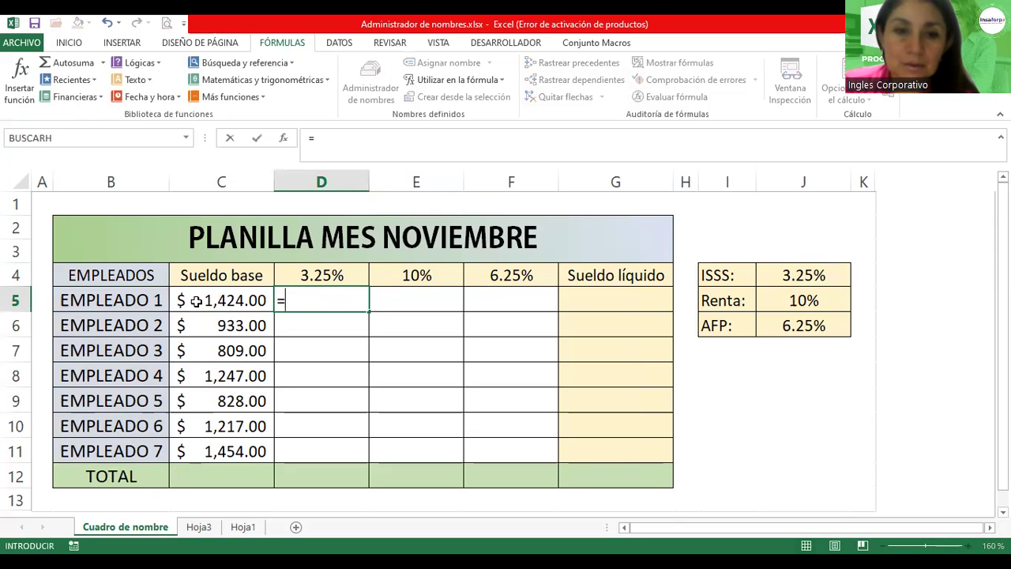
{"action": "left_click", "coordinate": [195, 301]}
{"action": "type", "text": "*I"}
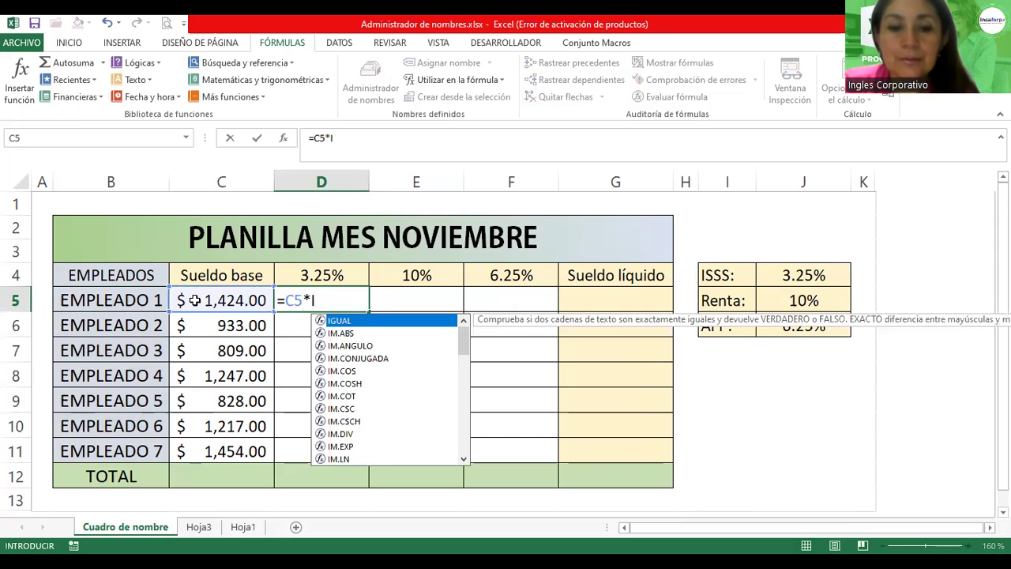
{"action": "type", "text": "SS"}
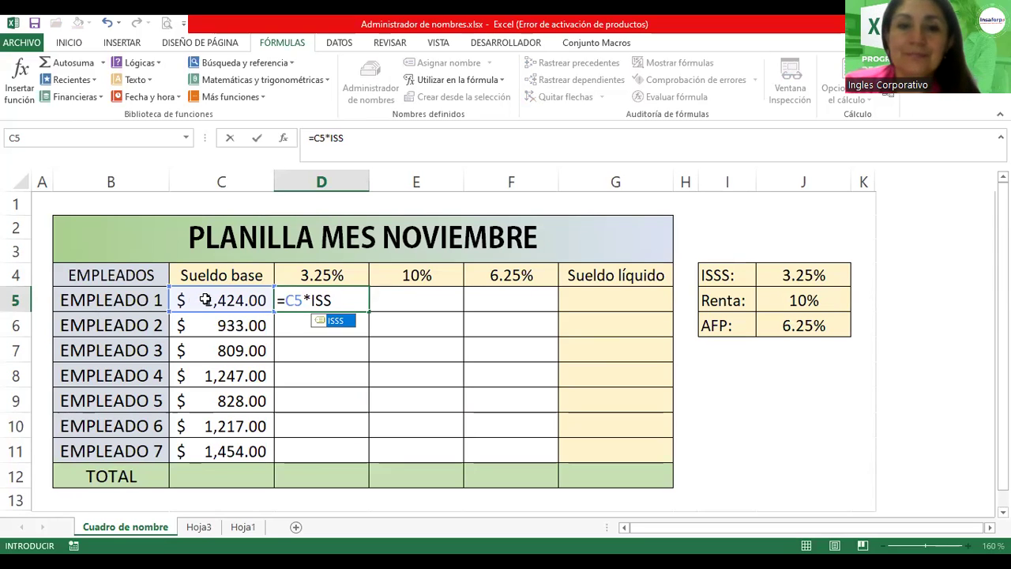
{"action": "double_click", "coordinate": [336, 319]}
{"action": "key", "text": "Return"}
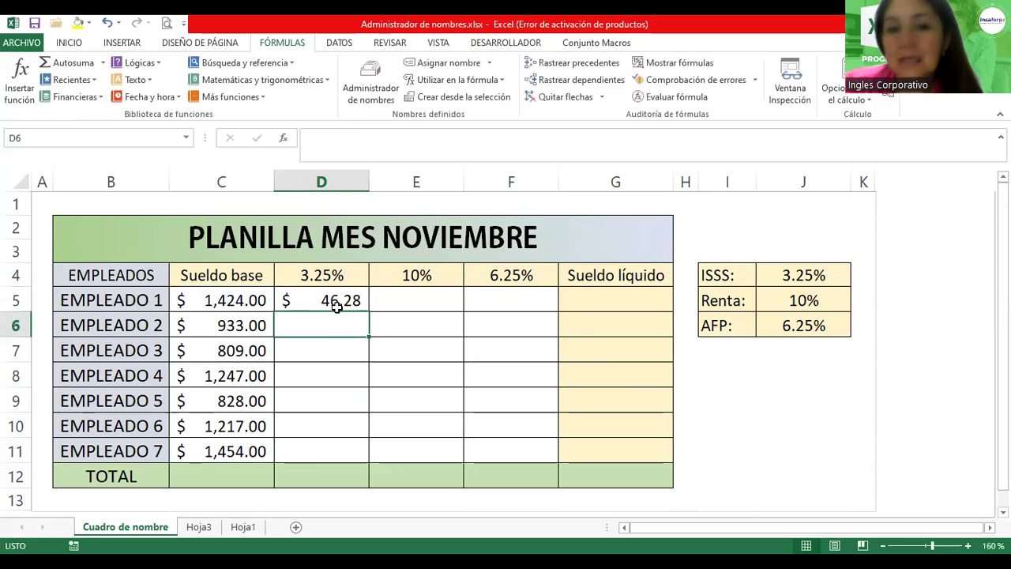
{"action": "left_click", "coordinate": [352, 303]}
{"action": "left_click_drag", "start_coordinate": [371, 313], "coordinate": [362, 453]}
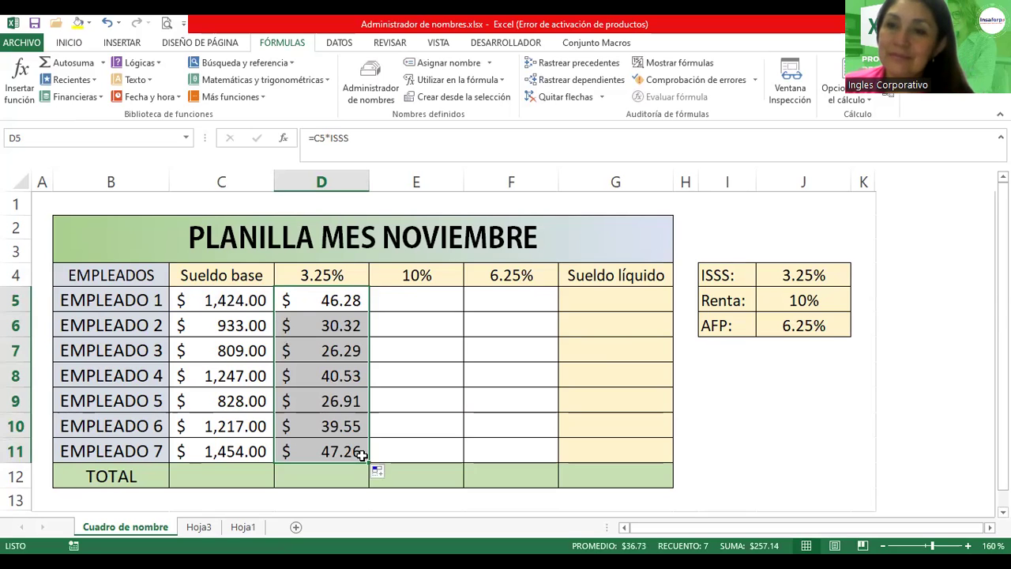
Step: Enter =C5*RENTA in E5 for Empleado 1's 10% Renta deduction
{"action": "left_click", "coordinate": [421, 293]}
{"action": "type", "text": "="}
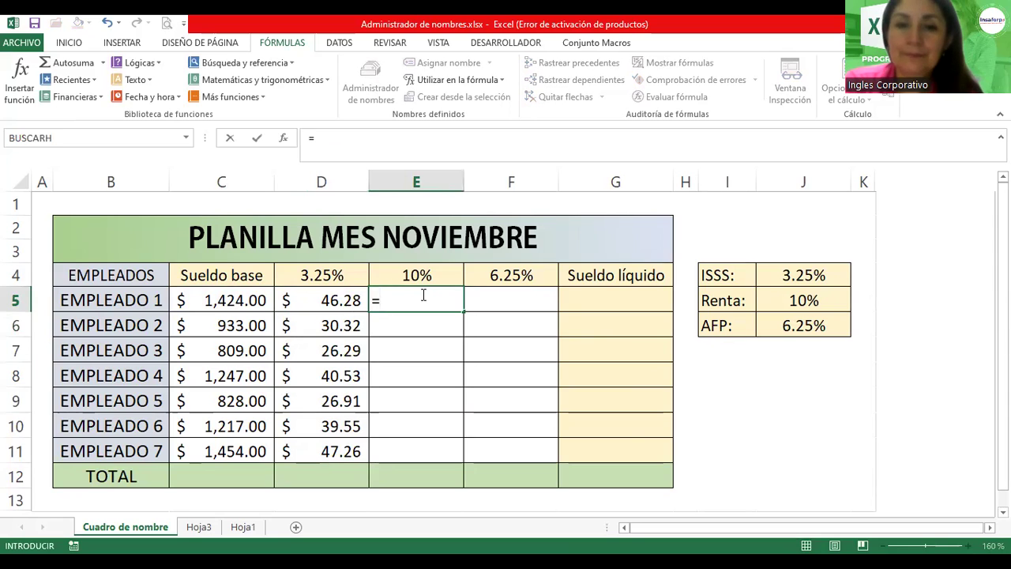
{"action": "left_click", "coordinate": [257, 298]}
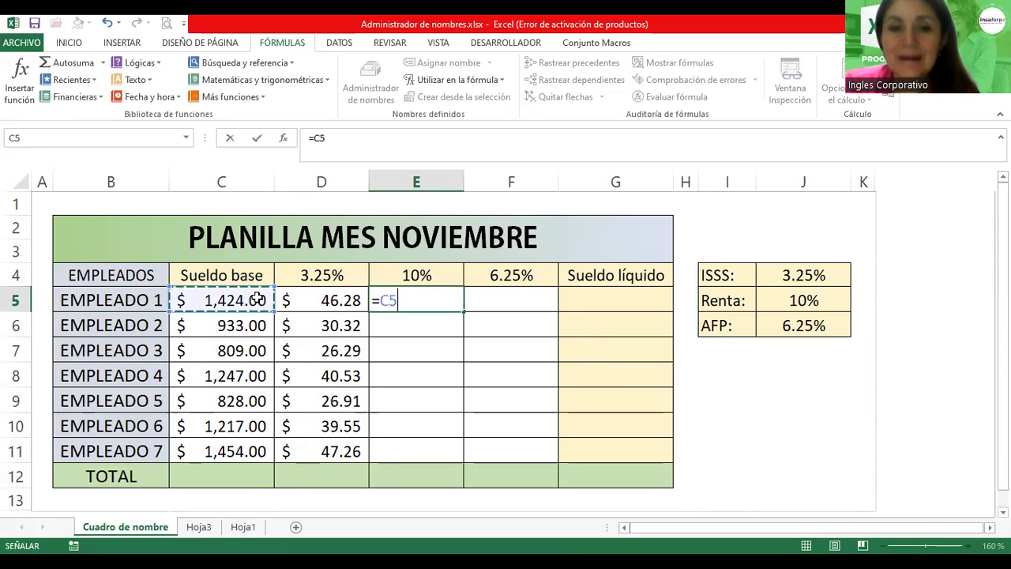
{"action": "type", "text": "*"}
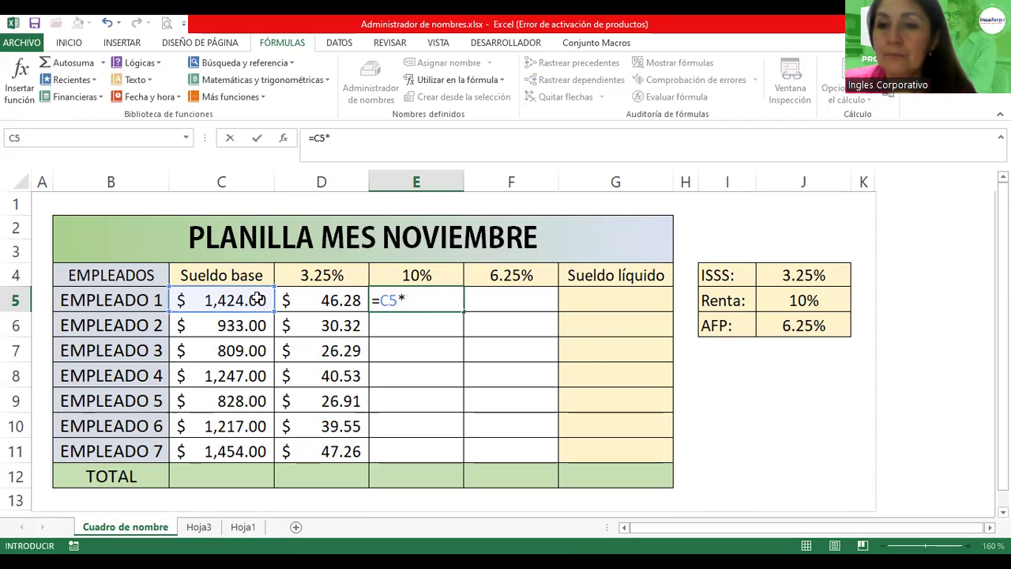
{"action": "type", "text": "R"}
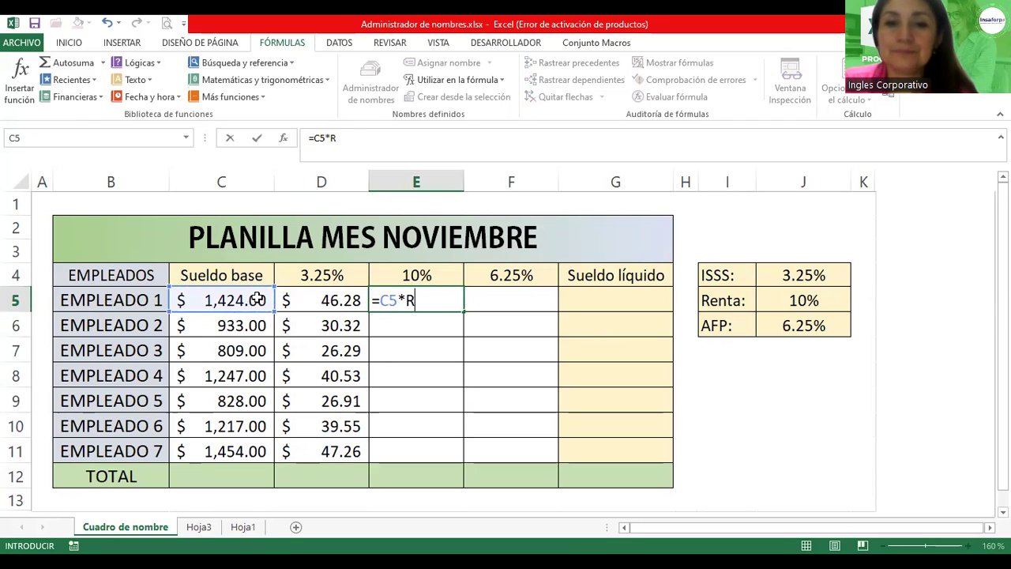
{"action": "type", "text": "ENTA"}
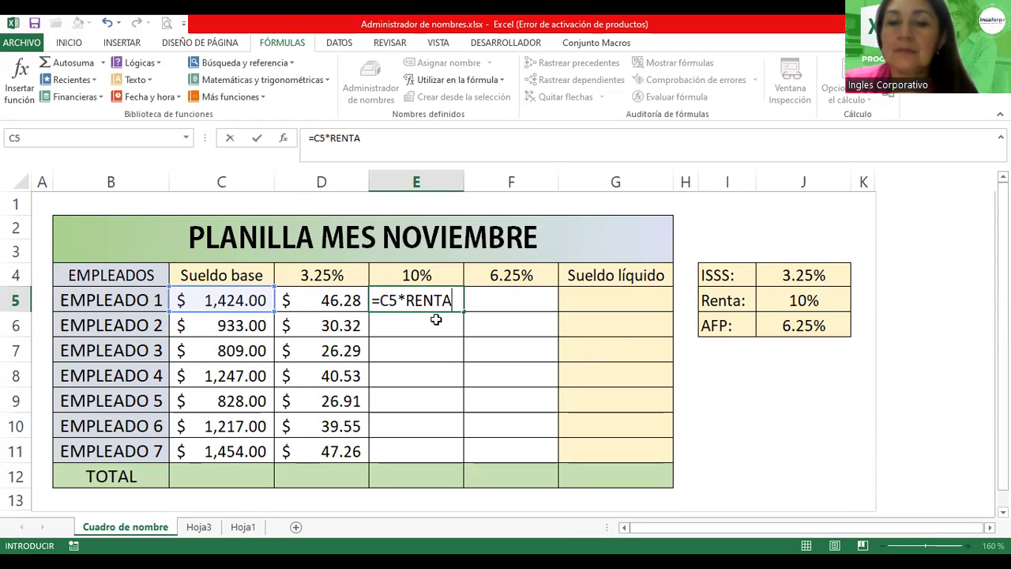
{"action": "key", "text": "Return"}
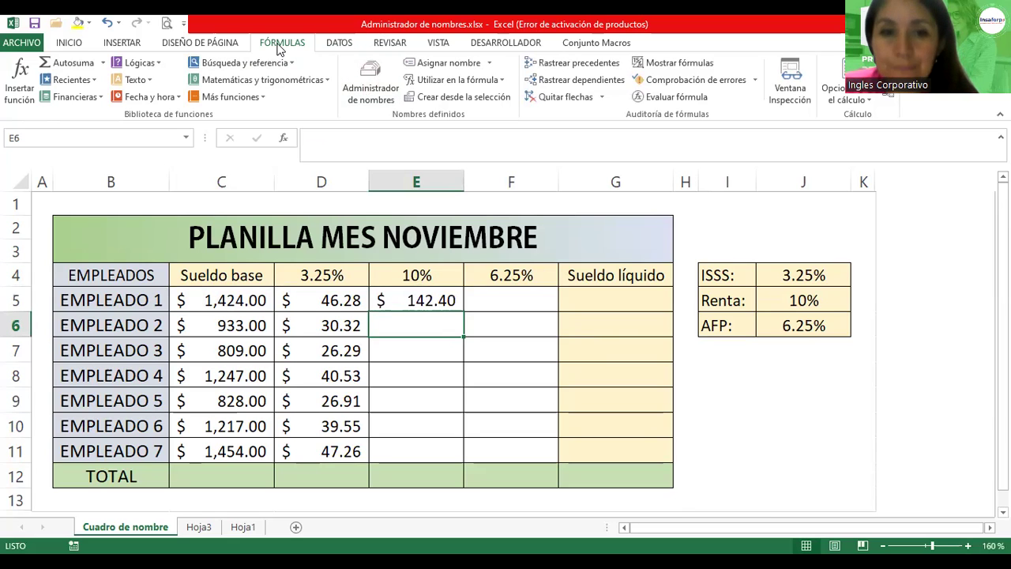
{"action": "left_click", "coordinate": [372, 90]}
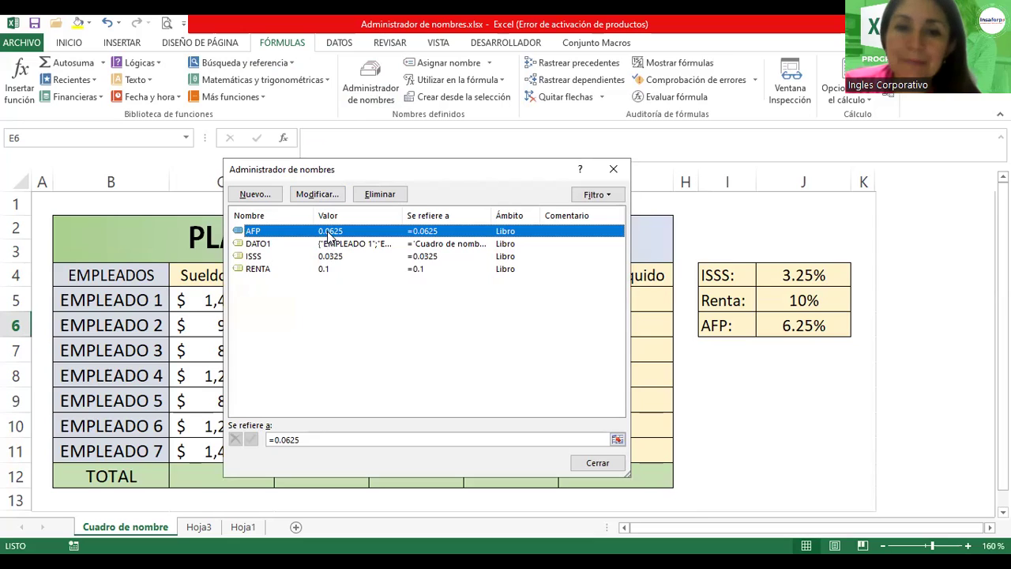
{"action": "left_click", "coordinate": [320, 198]}
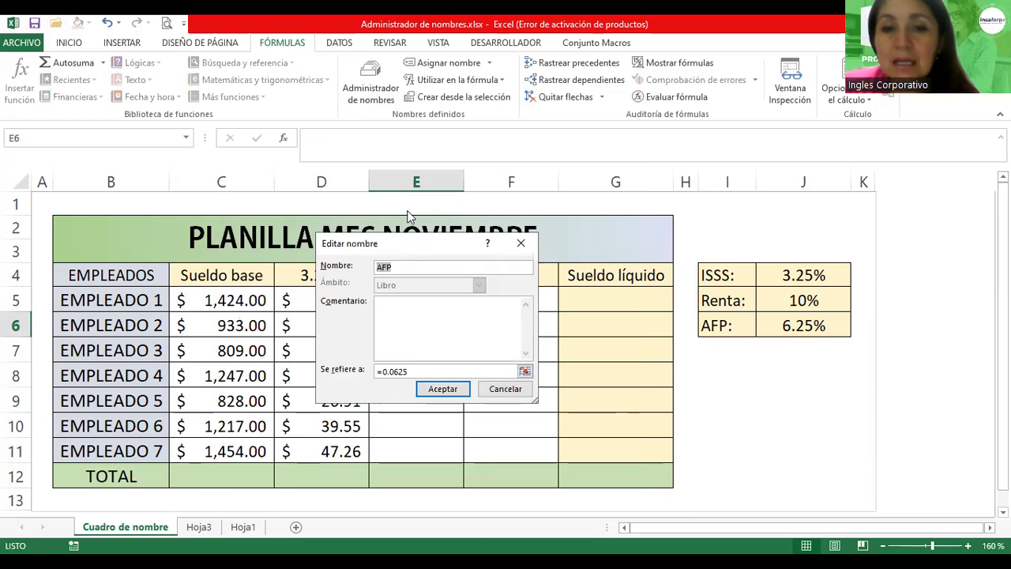
{"action": "left_click_drag", "start_coordinate": [407, 247], "coordinate": [410, 203]}
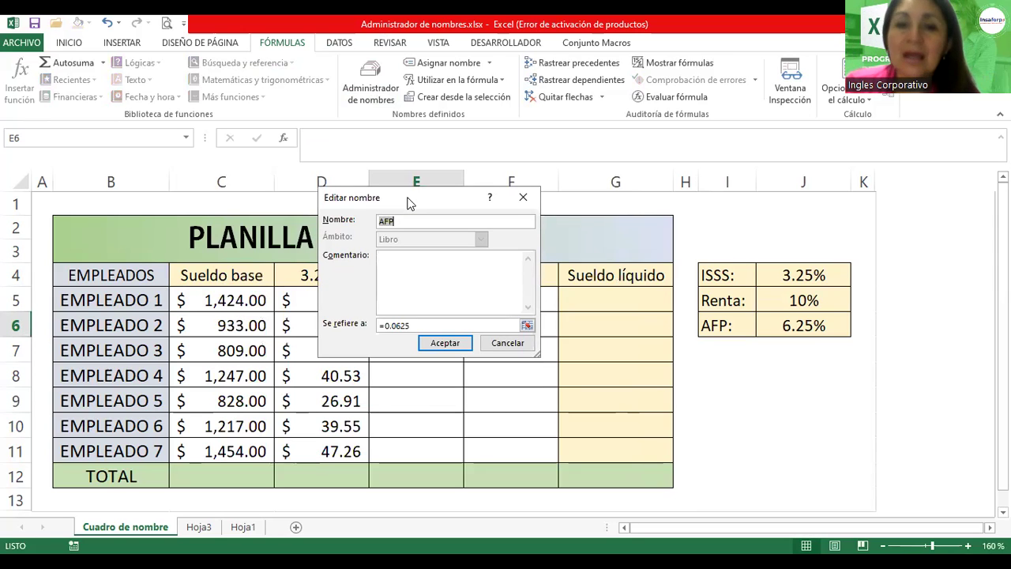
{"action": "left_click", "coordinate": [448, 324]}
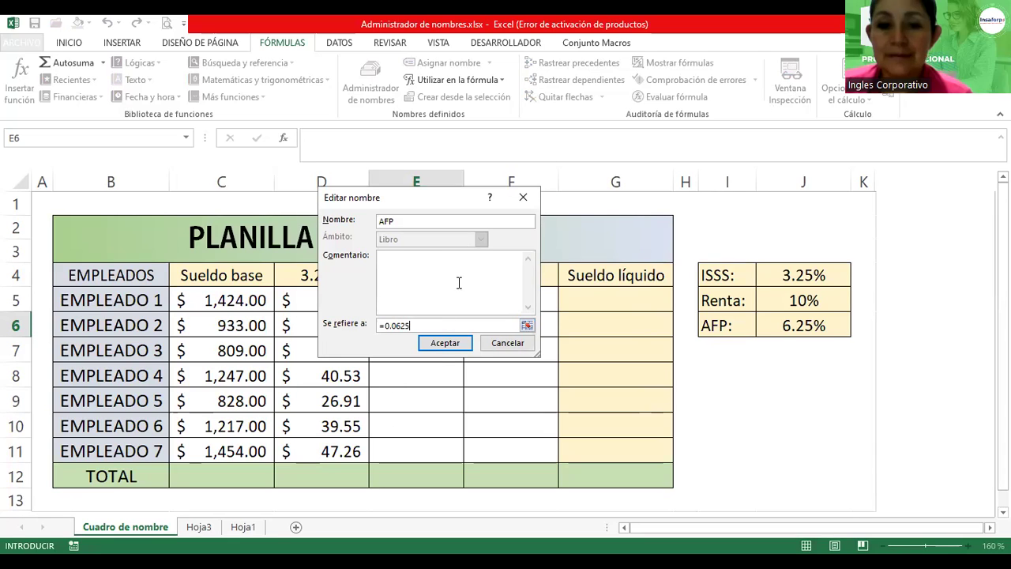
{"action": "left_click", "coordinate": [497, 352]}
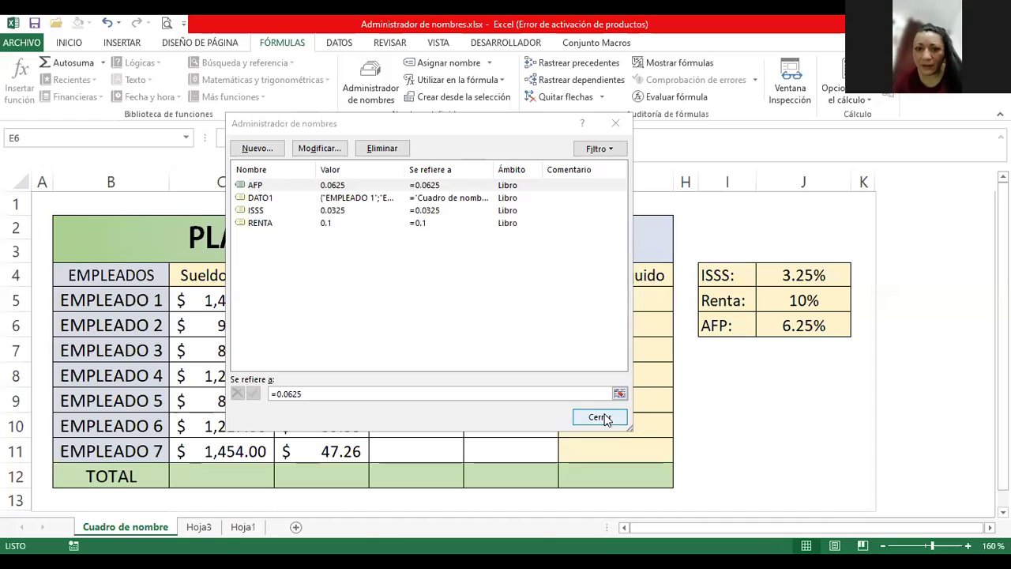
{"action": "left_click", "coordinate": [606, 418]}
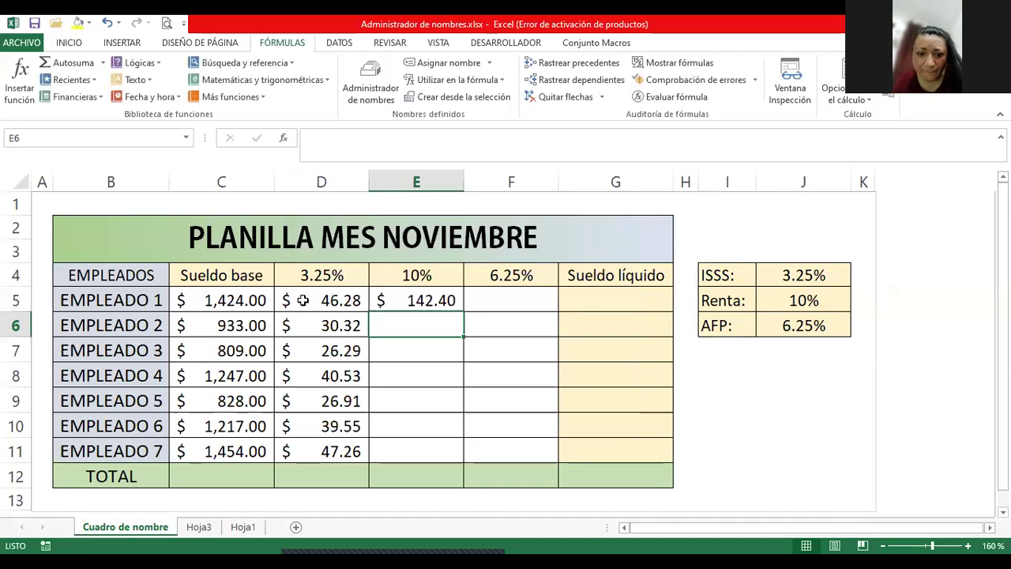
{"action": "left_click", "coordinate": [235, 300]}
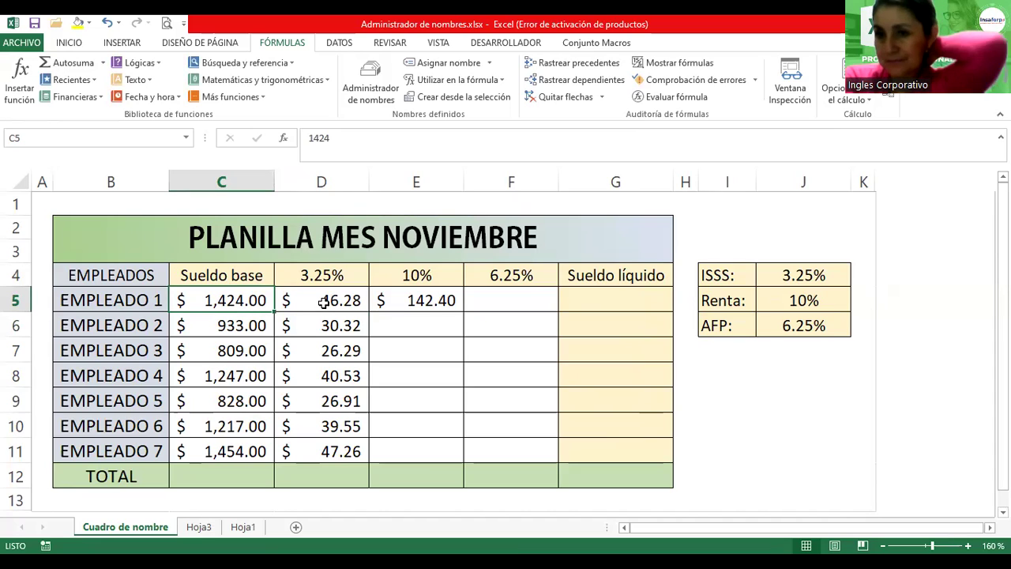
{"action": "double_click", "coordinate": [324, 302]}
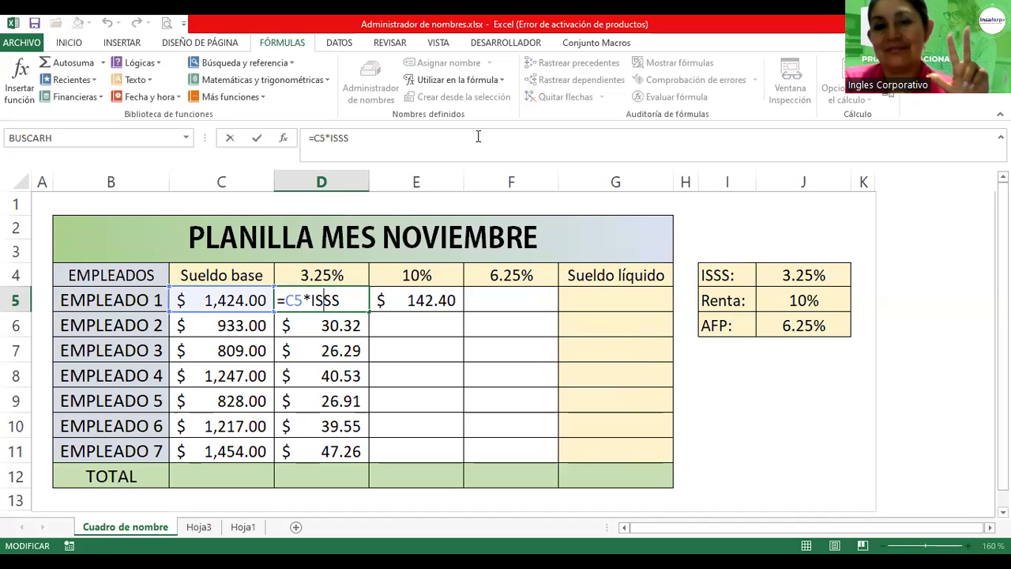
{"action": "left_click", "coordinate": [431, 323]}
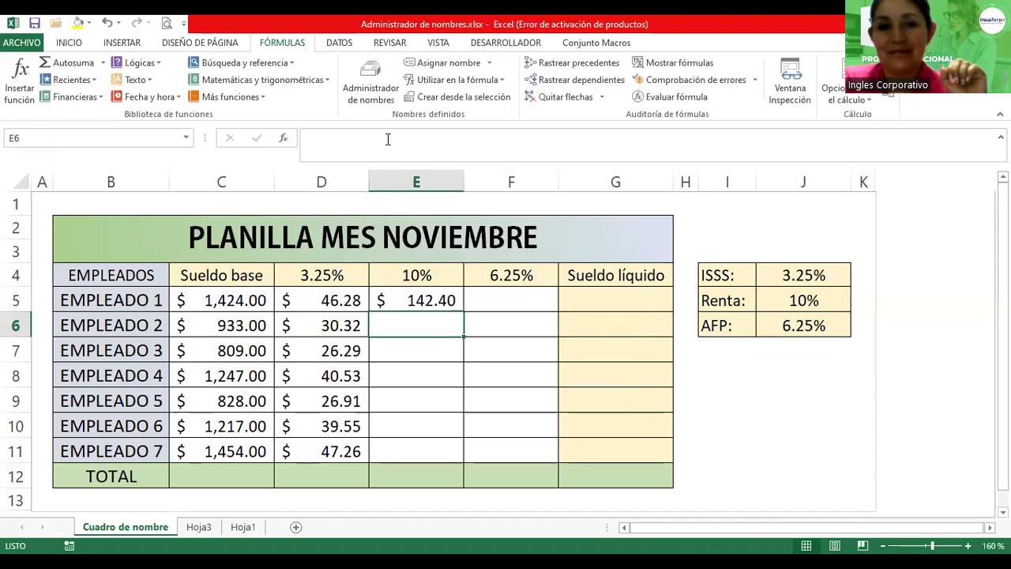
{"action": "left_click", "coordinate": [376, 94]}
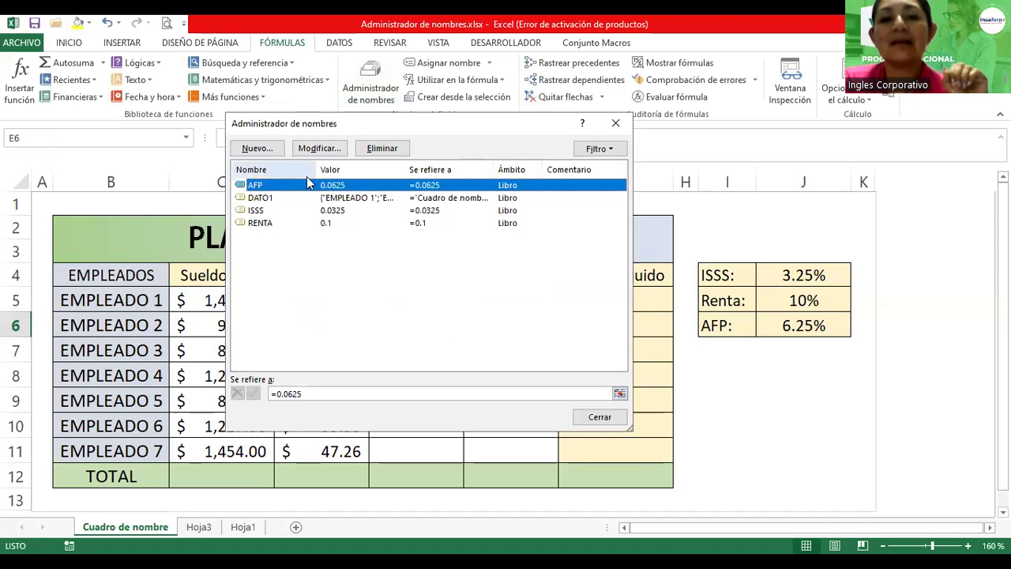
{"action": "left_click", "coordinate": [258, 150]}
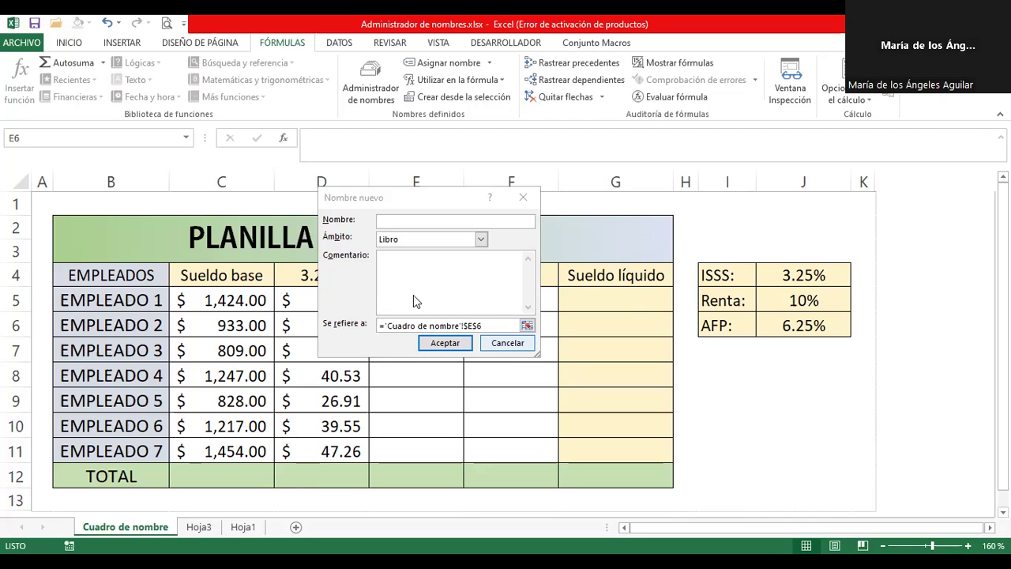
{"action": "key", "text": "Escape"}
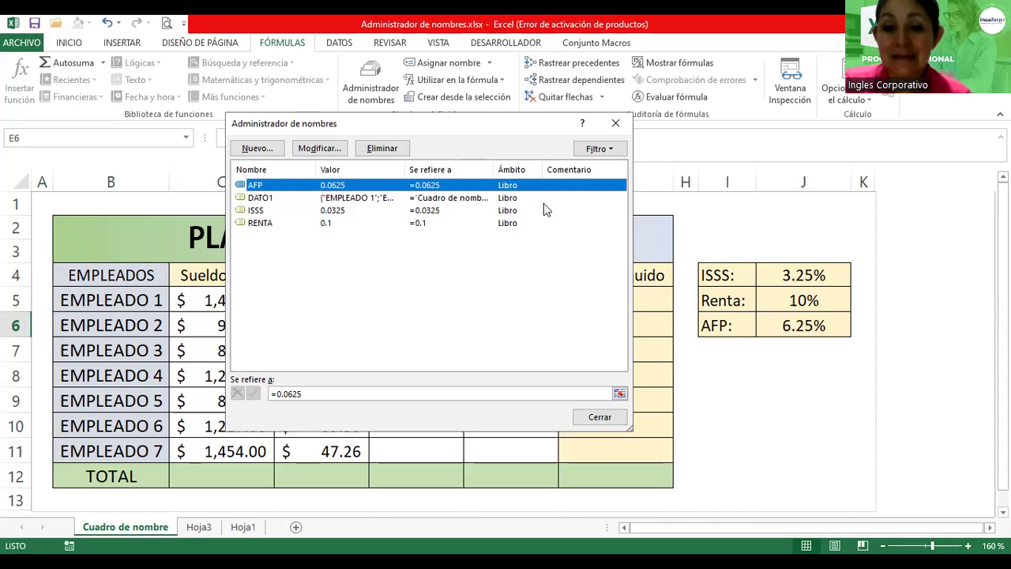
{"action": "left_click", "coordinate": [600, 417]}
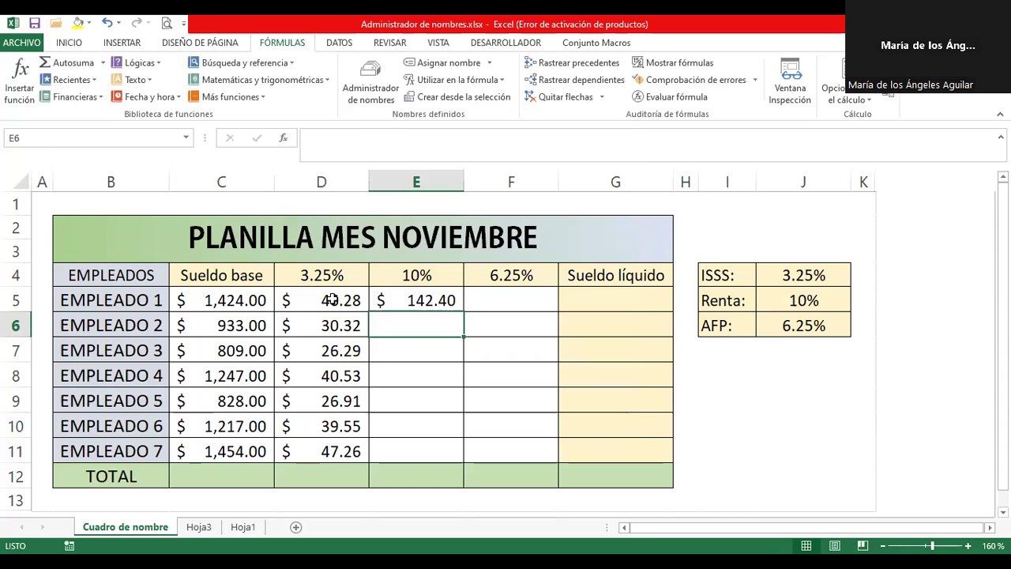
Step: Recheck the =C5*ISSS formula in D5 and the =C5*RENTA formula in E5, then select F5
{"action": "double_click", "coordinate": [365, 306]}
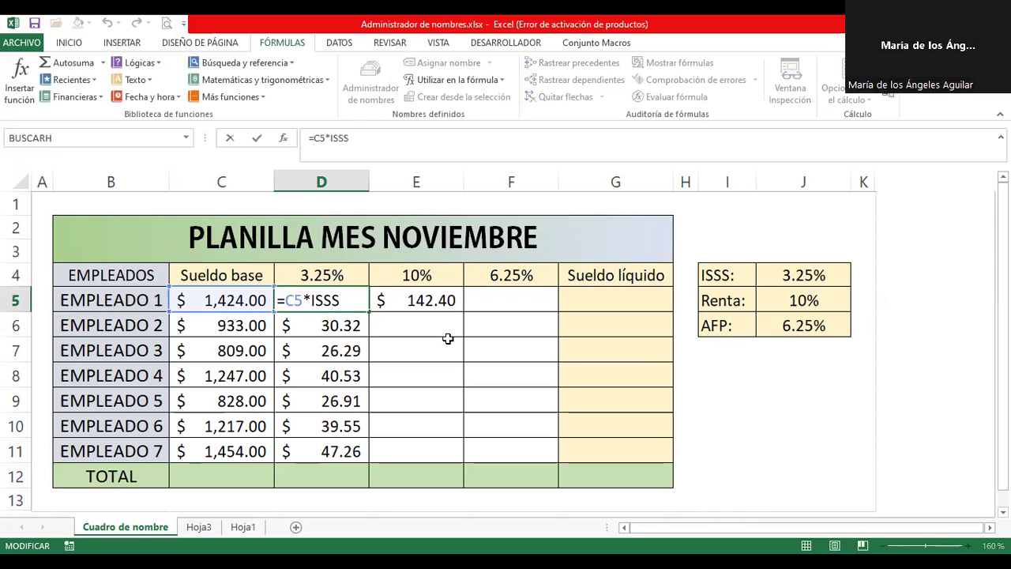
{"action": "key", "text": "Return"}
{"action": "double_click", "coordinate": [427, 305]}
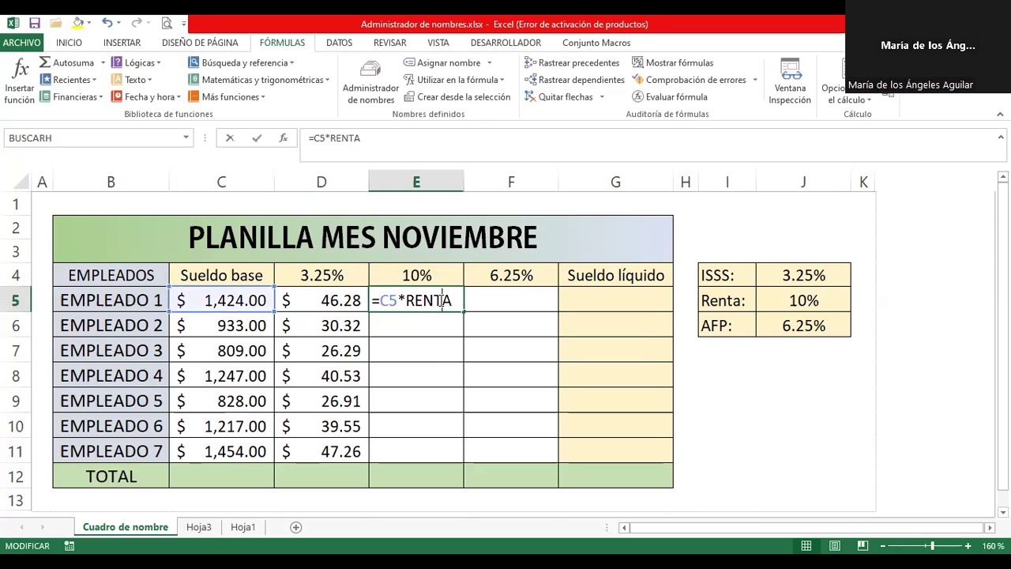
{"action": "key", "text": "Return"}
{"action": "left_click", "coordinate": [499, 298]}
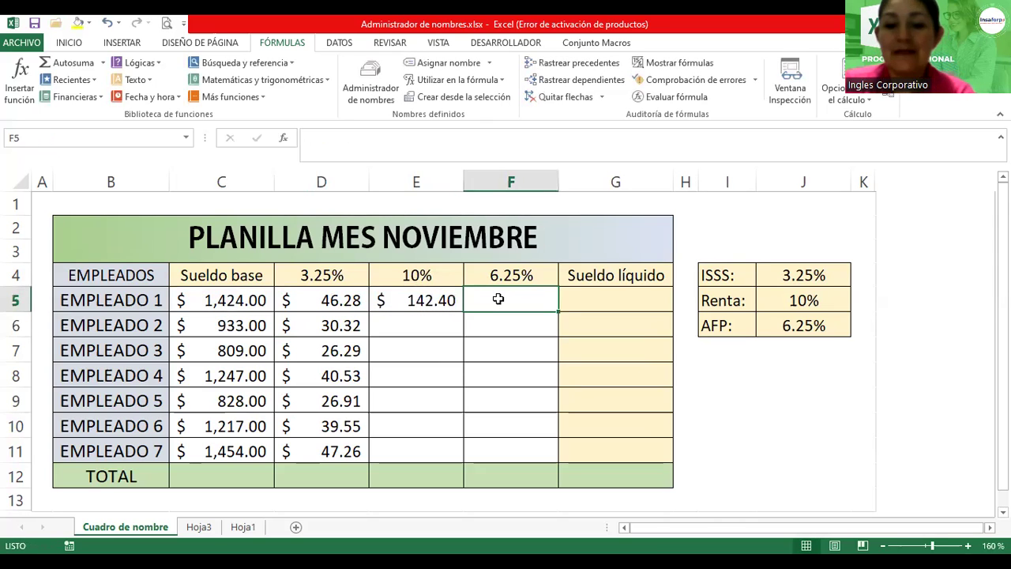
Step: Enter the AFP deduction formula =C5*AFP in F5
{"action": "type", "text": "="}
{"action": "left_click", "coordinate": [245, 302]}
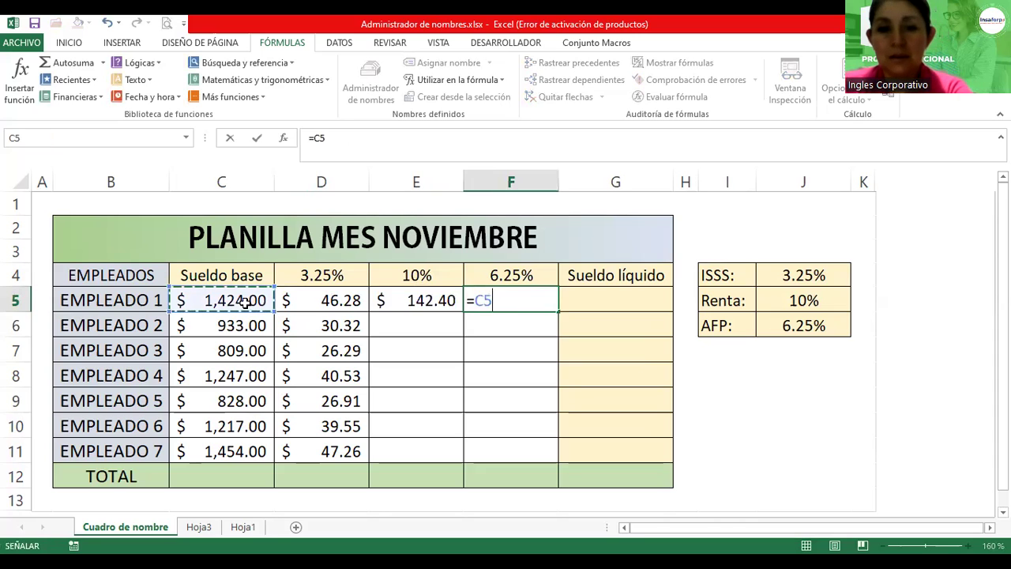
{"action": "type", "text": "*"}
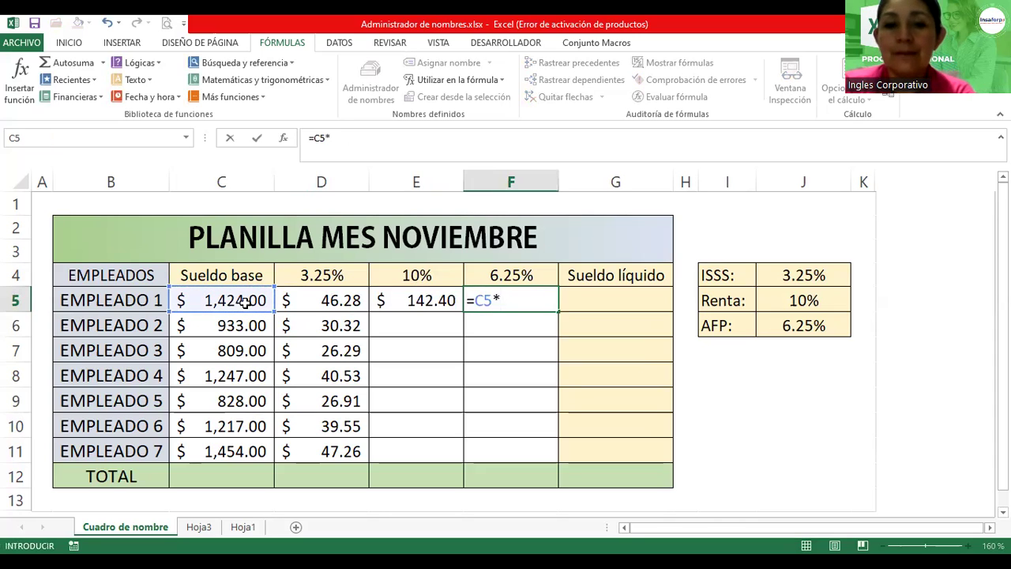
{"action": "type", "text": "A"}
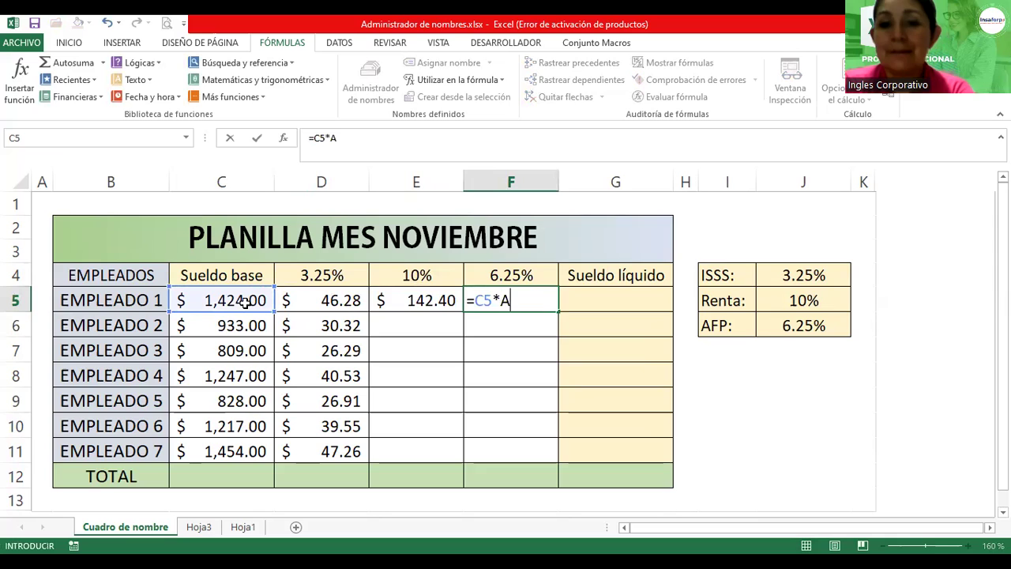
{"action": "type", "text": "FP"}
{"action": "key", "text": "Return"}
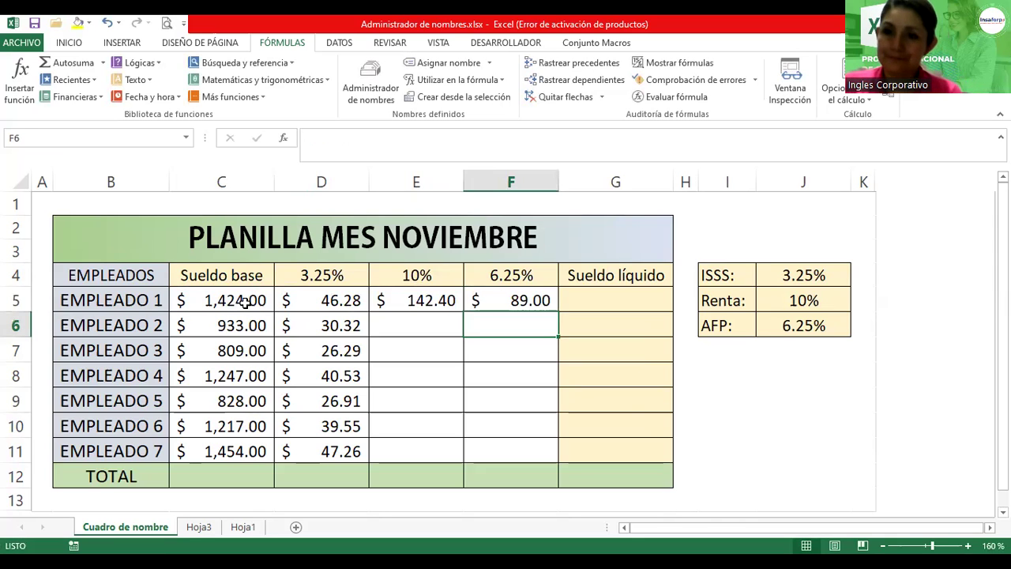
Step: Fill the Renta (E5) and AFP (F5) formulas down through row 11
{"action": "left_click", "coordinate": [455, 308]}
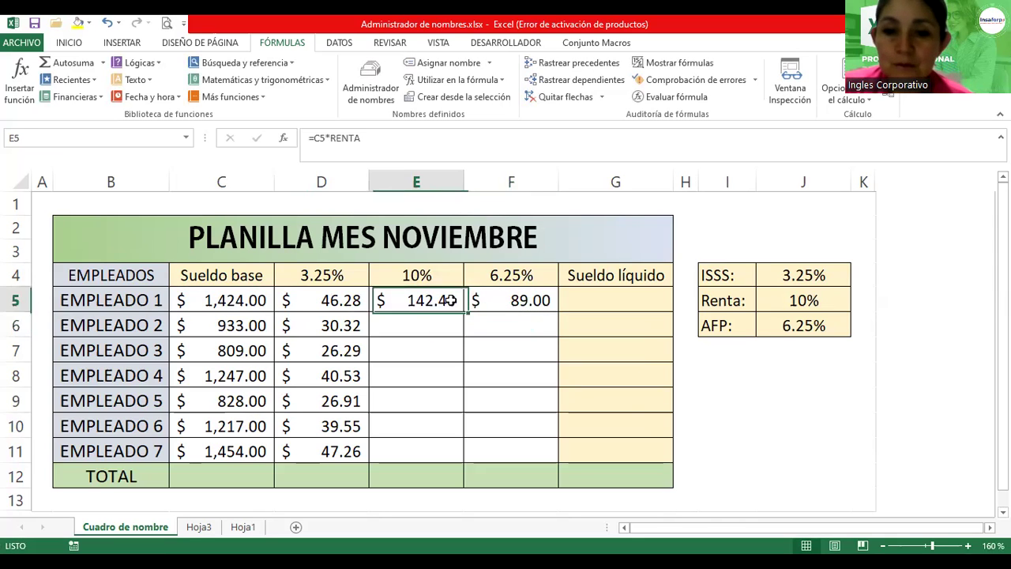
{"action": "left_click_drag", "start_coordinate": [459, 307], "coordinate": [461, 462]}
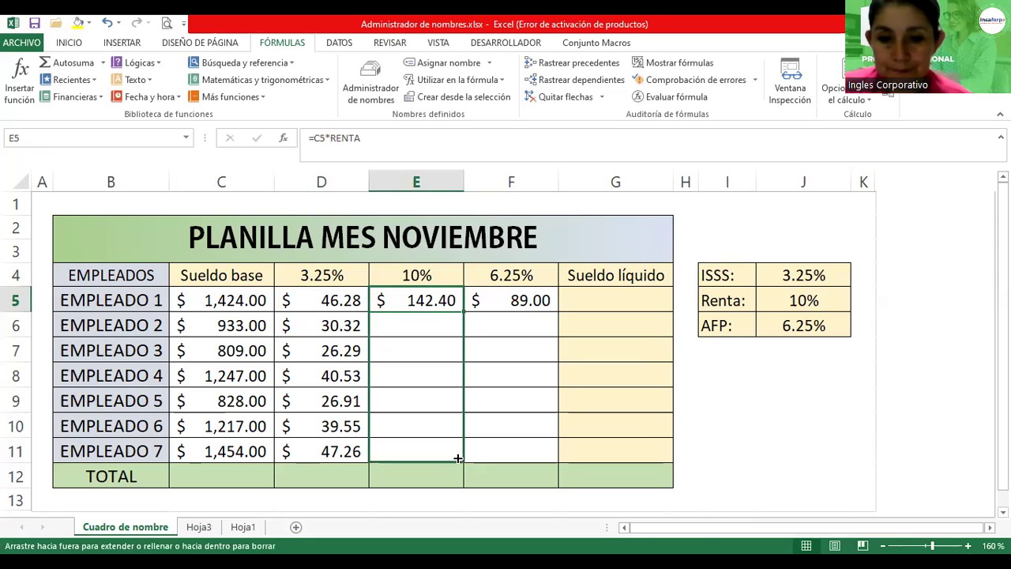
{"action": "left_click", "coordinate": [547, 302]}
{"action": "left_click_drag", "start_coordinate": [558, 313], "coordinate": [558, 451]}
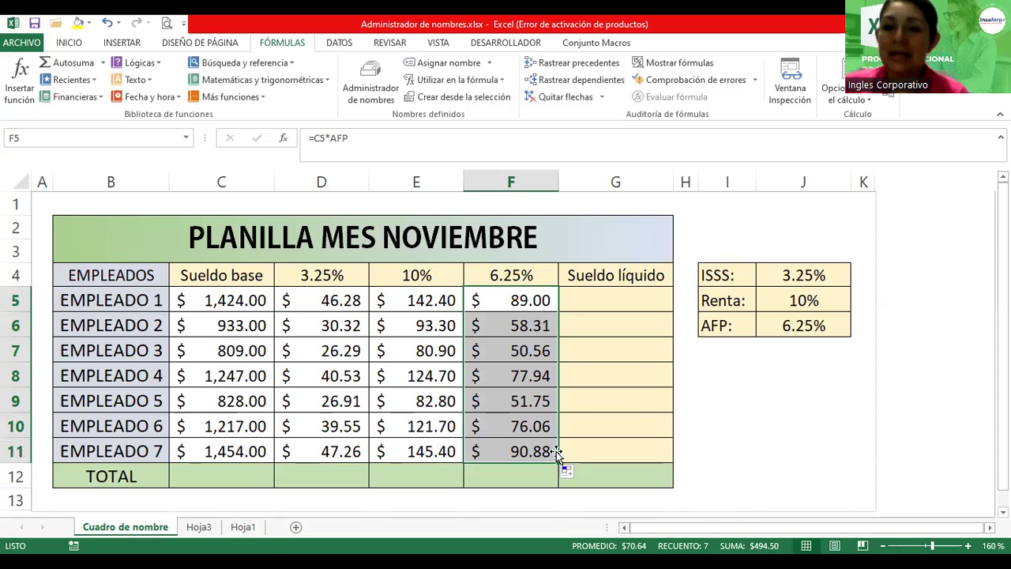
{"action": "left_click", "coordinate": [604, 301]}
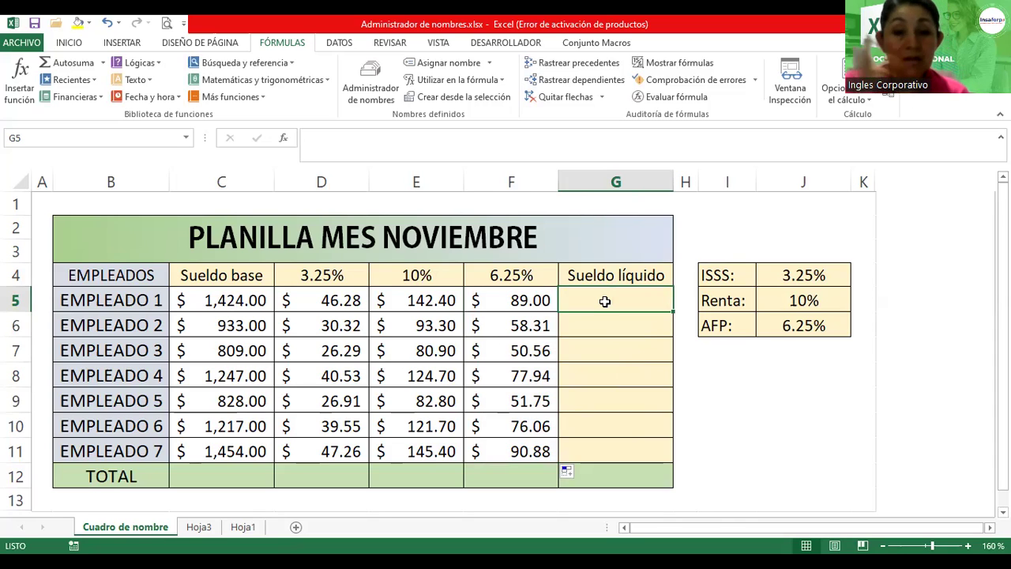
Step: Enter the net salary formula =C5-D5-E5-F5 in G5
{"action": "type", "text": "="}
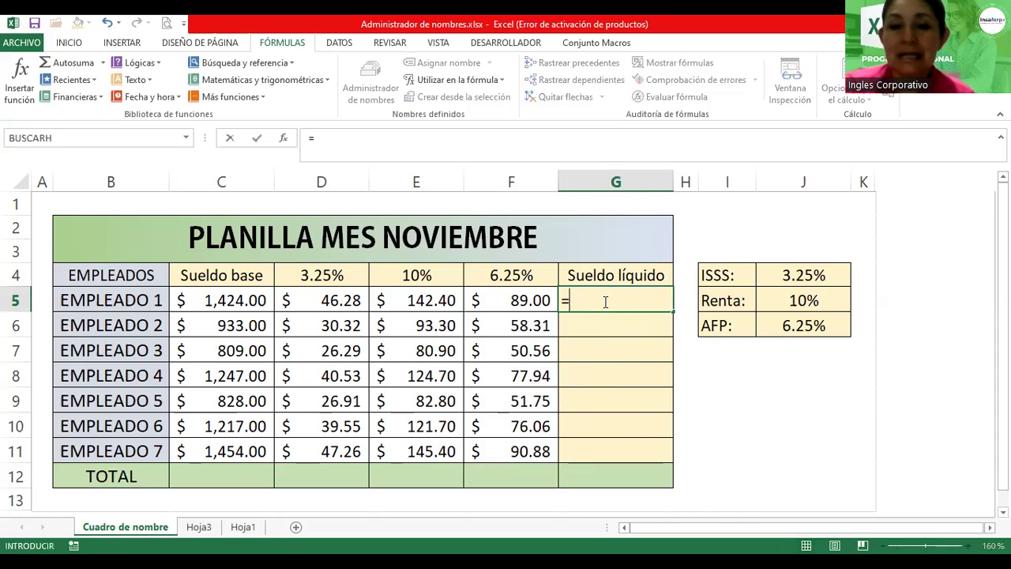
{"action": "left_click", "coordinate": [214, 308]}
{"action": "type", "text": "-"}
{"action": "left_click", "coordinate": [312, 302]}
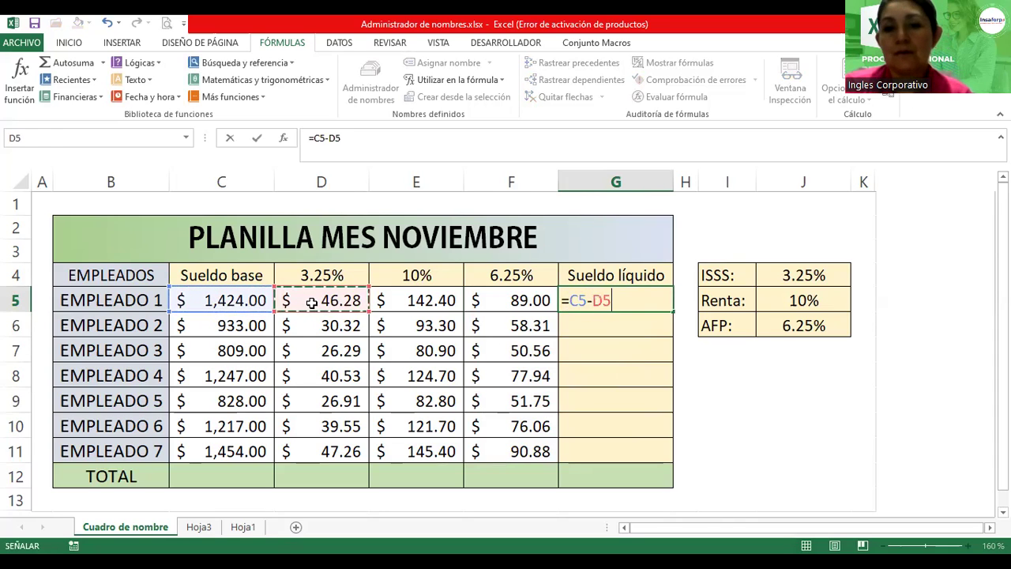
{"action": "type", "text": "-"}
{"action": "left_click", "coordinate": [419, 300]}
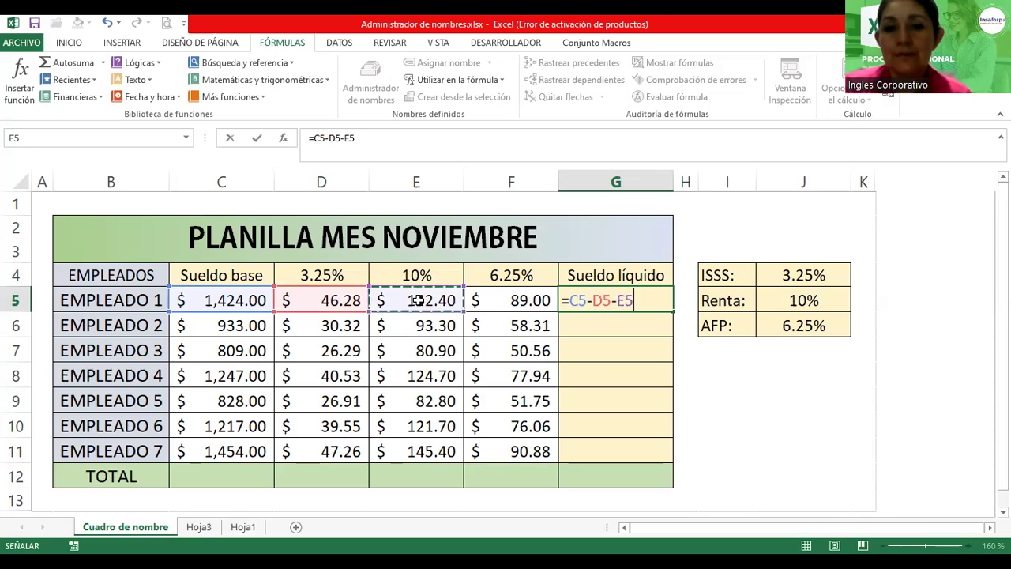
{"action": "type", "text": "-"}
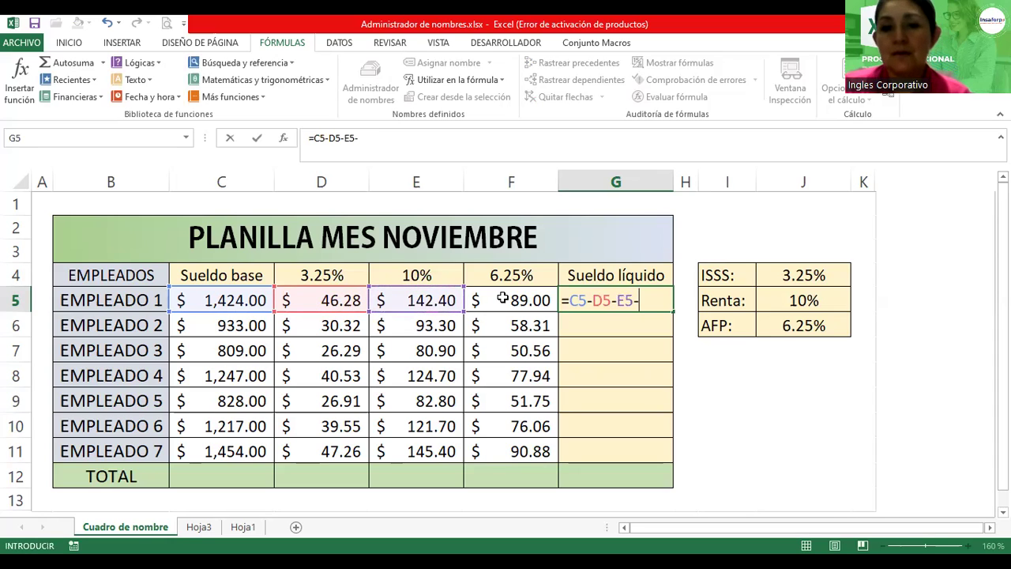
{"action": "left_click", "coordinate": [502, 298]}
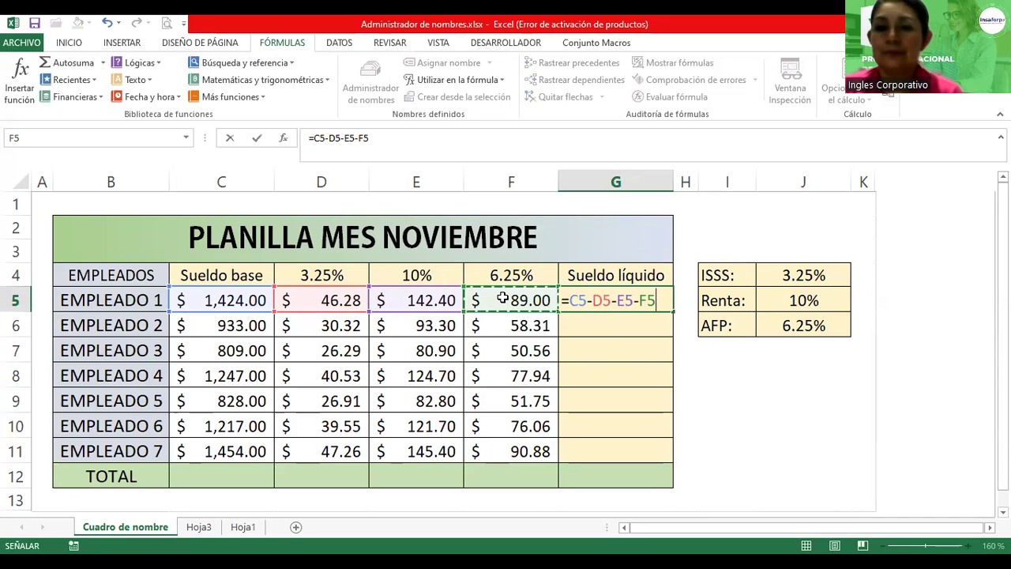
{"action": "key", "text": "Return"}
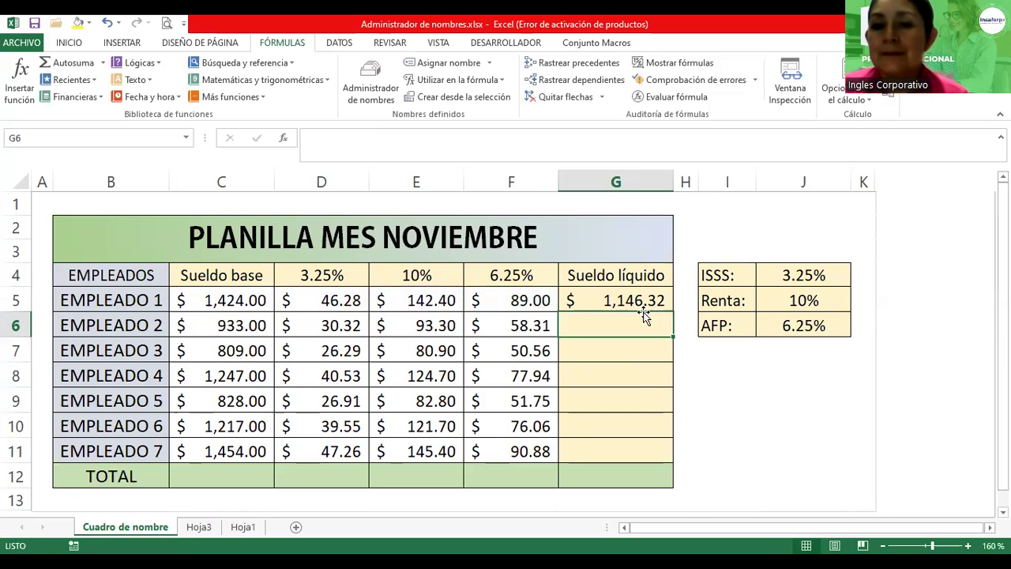
Step: Copy the net salary formula down to G11, then select the TOTAL row B12:G12
{"action": "left_click", "coordinate": [637, 297]}
{"action": "left_click_drag", "start_coordinate": [674, 314], "coordinate": [668, 457]}
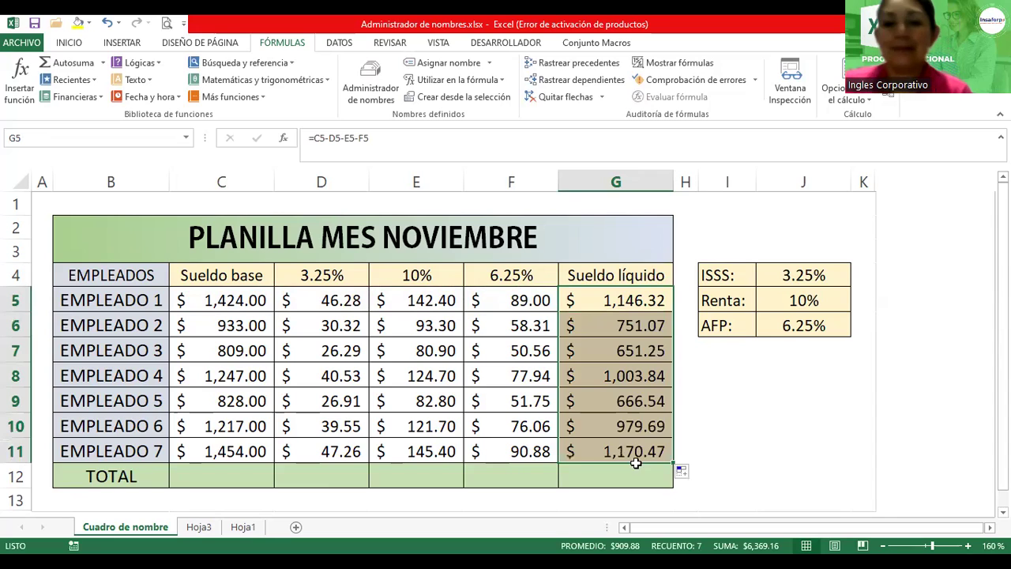
{"action": "left_click", "coordinate": [196, 477]}
{"action": "mouse_move", "coordinate": [95, 474]}
{"action": "left_mouse_down"}
{"action": "mouse_move", "coordinate": [565, 461]}
{"action": "mouse_move", "coordinate": [585, 479]}
{"action": "left_mouse_up"}
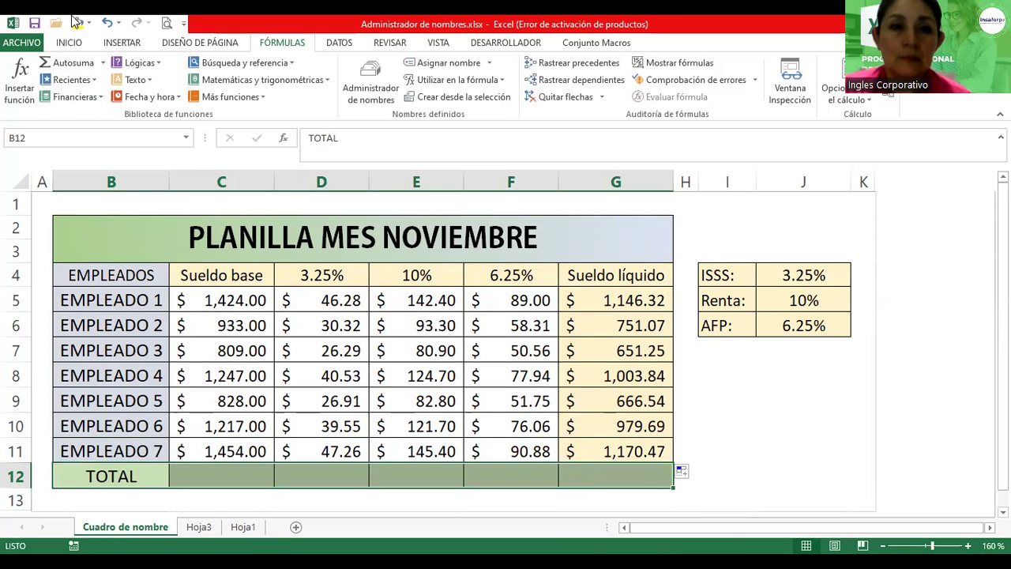
Step: Make the TOTAL row bold with a yellow fill
{"action": "left_click", "coordinate": [69, 43]}
{"action": "left_click", "coordinate": [77, 91]}
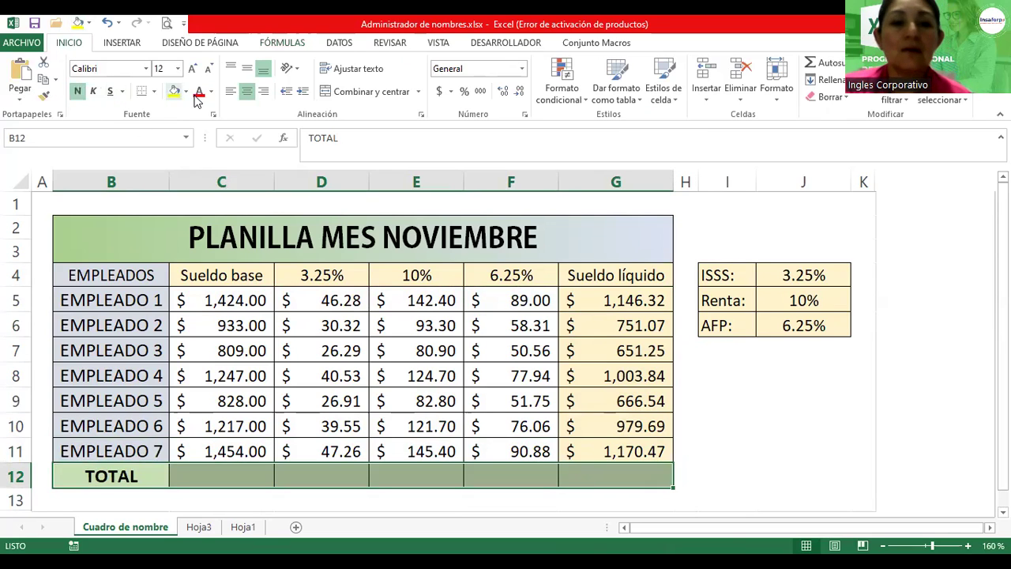
{"action": "left_click", "coordinate": [175, 91]}
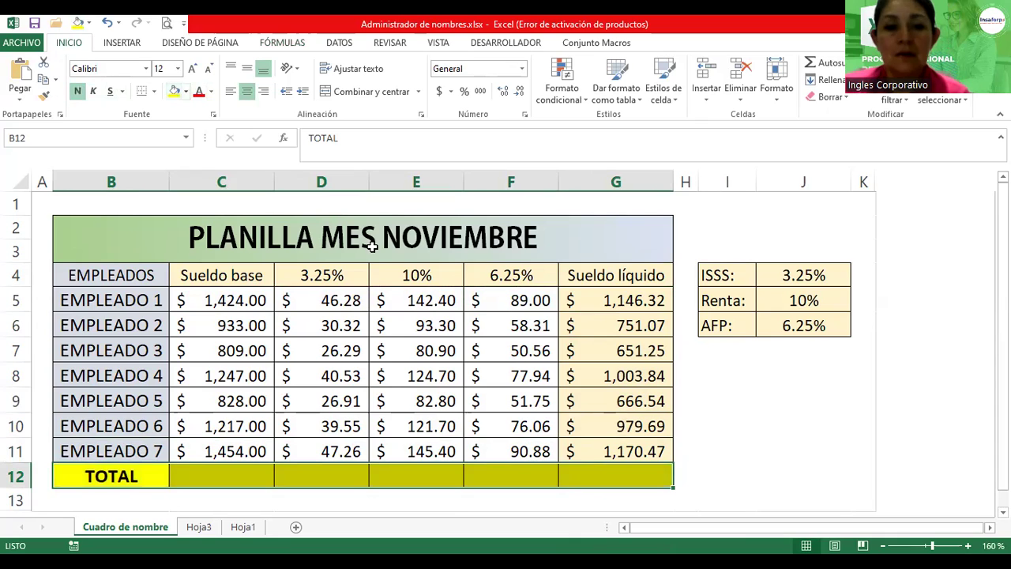
Step: Zoom the sheet to 170% and begin a =SUMA( formula in C12
{"action": "left_click", "coordinate": [968, 545]}
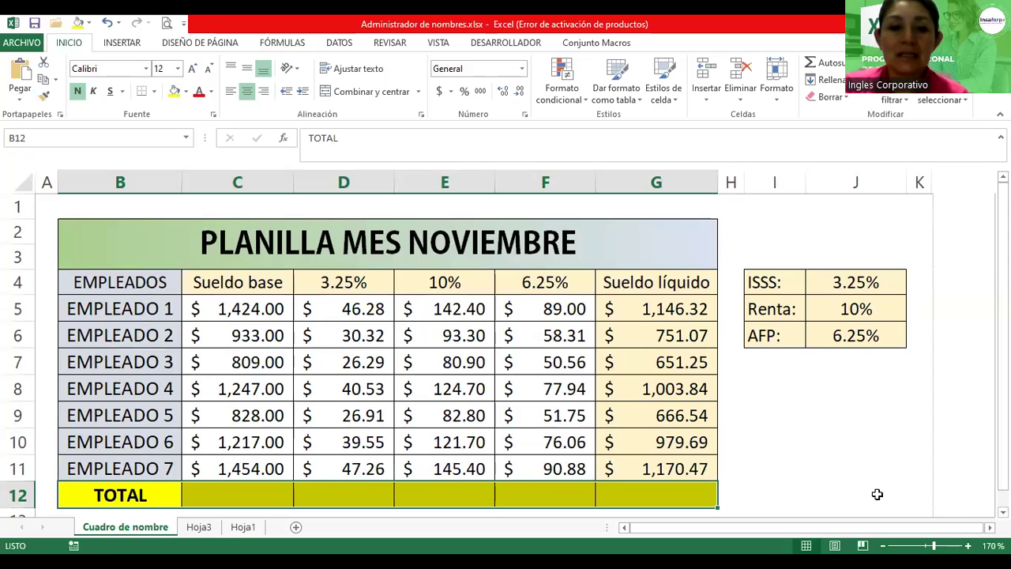
{"action": "key", "text": "Right"}
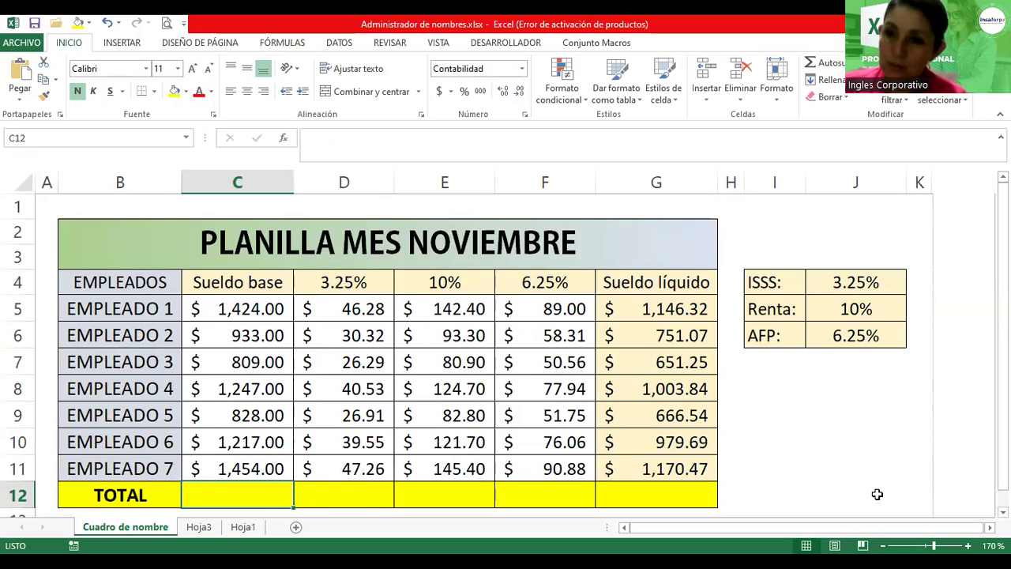
{"action": "type", "text": "="}
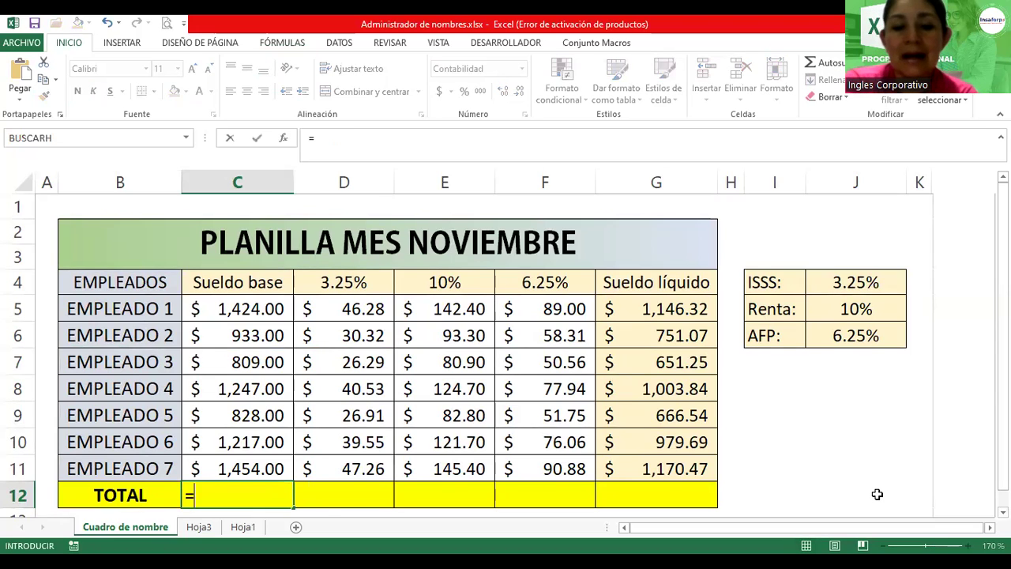
{"action": "type", "text": "SUMA("}
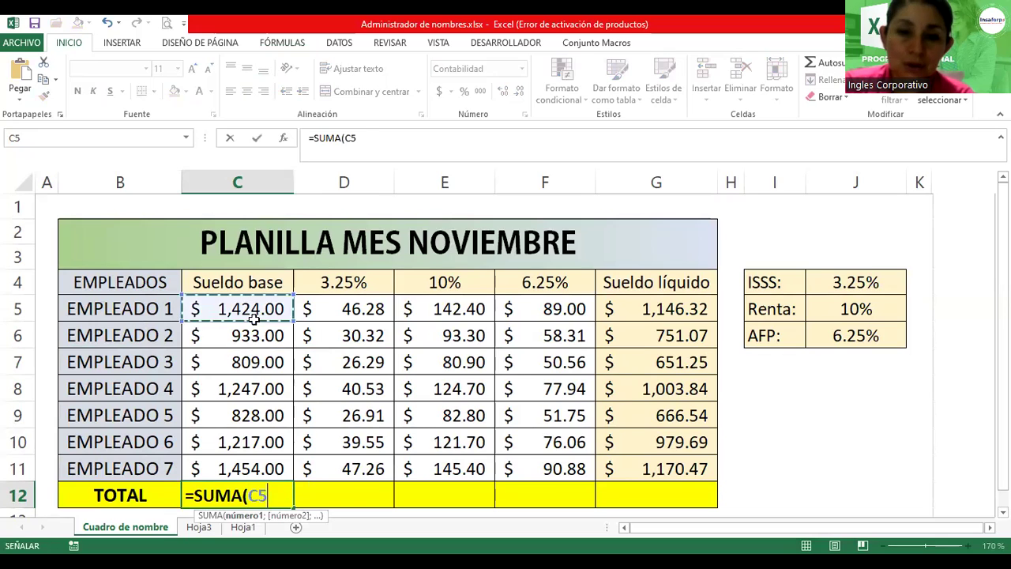
Step: Finish =SUMA(C5:C11) in C12 for a $7,912.00 total, then select D5:D11
{"action": "left_click_drag", "start_coordinate": [251, 309], "coordinate": [258, 352]}
{"action": "left_click_drag", "start_coordinate": [255, 440], "coordinate": [253, 456]}
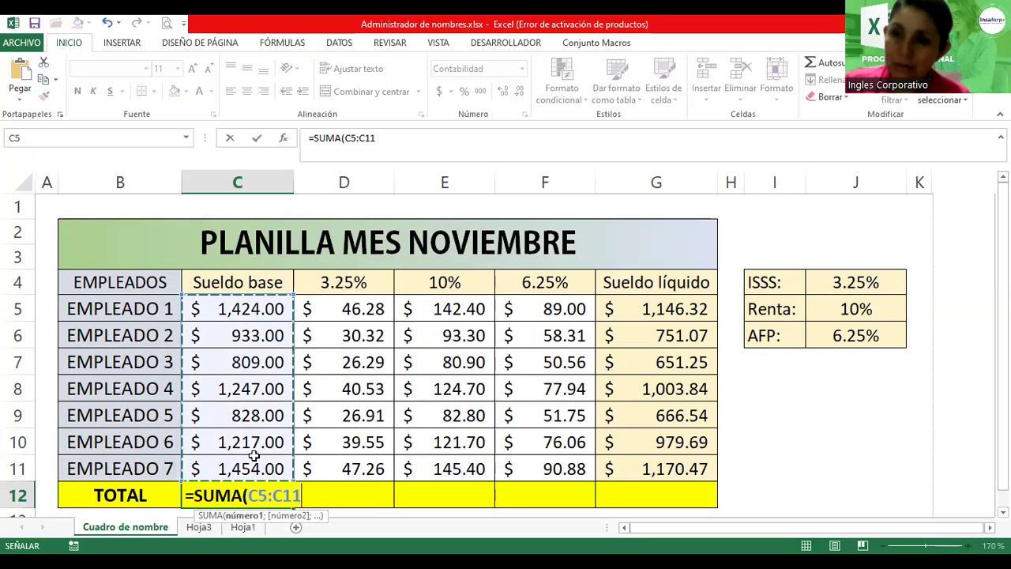
{"action": "key", "text": "Return"}
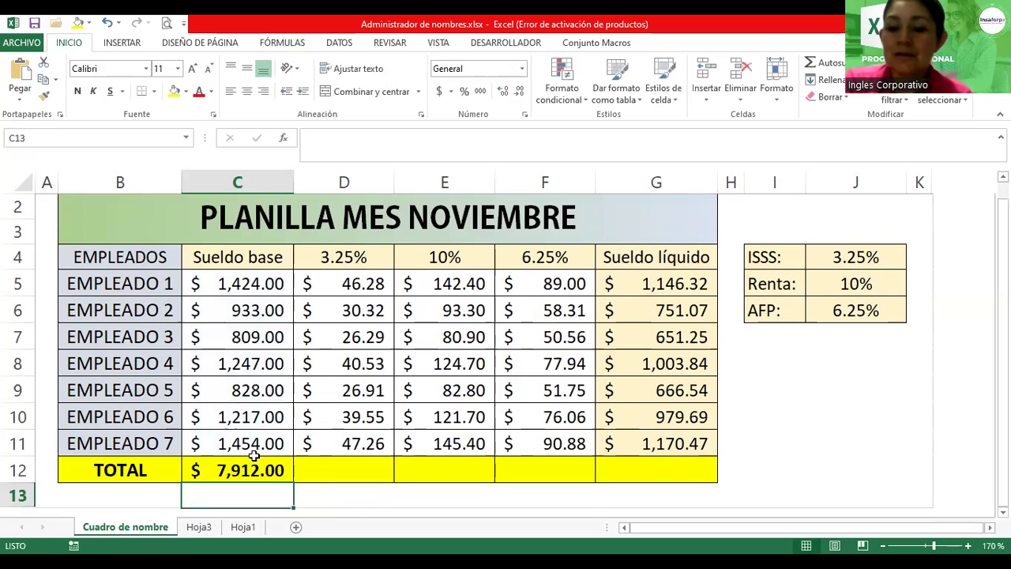
{"action": "left_click", "coordinate": [254, 460]}
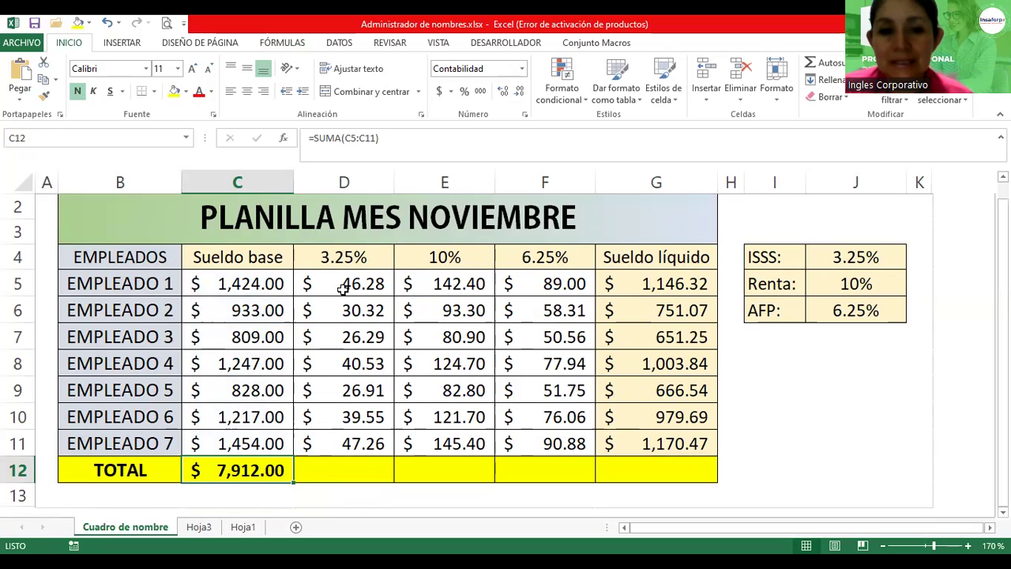
{"action": "left_click_drag", "start_coordinate": [336, 283], "coordinate": [367, 447]}
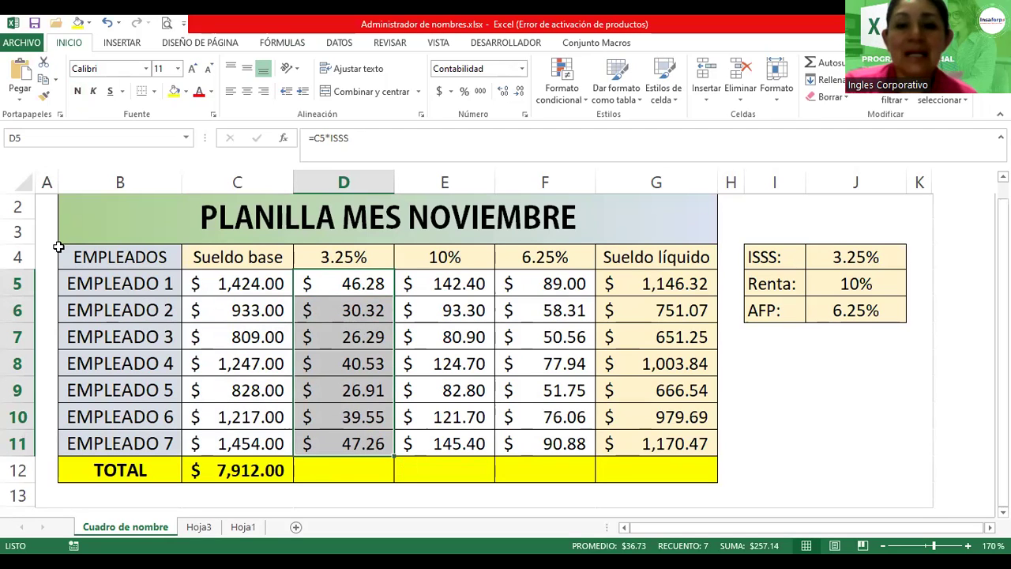
Step: Name the selected ISSS deductions D5:D11 ISSS2 via the Name Box
{"action": "left_click", "coordinate": [50, 137]}
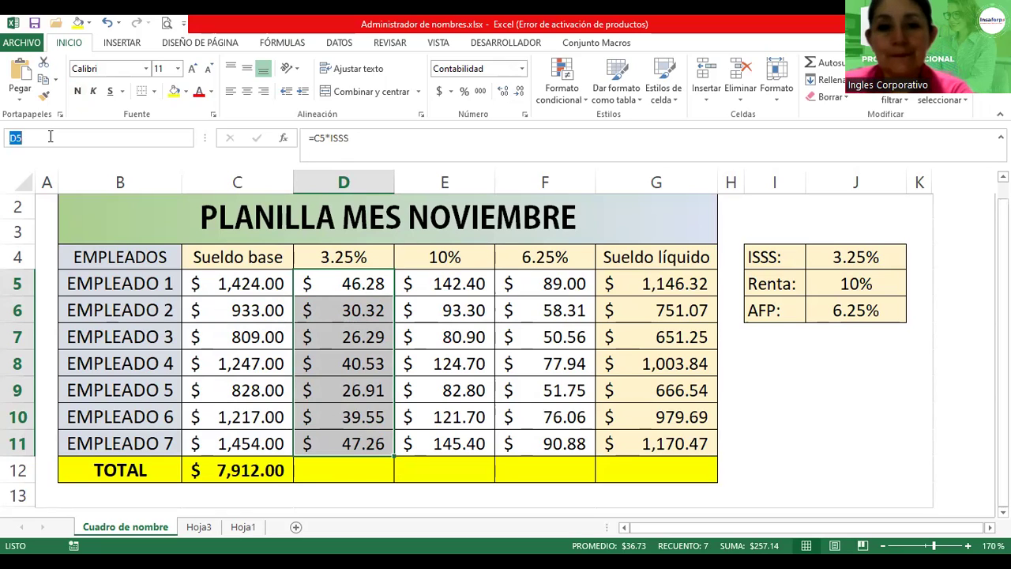
{"action": "type", "text": "iii"}
{"action": "key", "text": "BackSpace"}
{"action": "key", "text": "BackSpace"}
{"action": "type", "text": "ISSS2"}
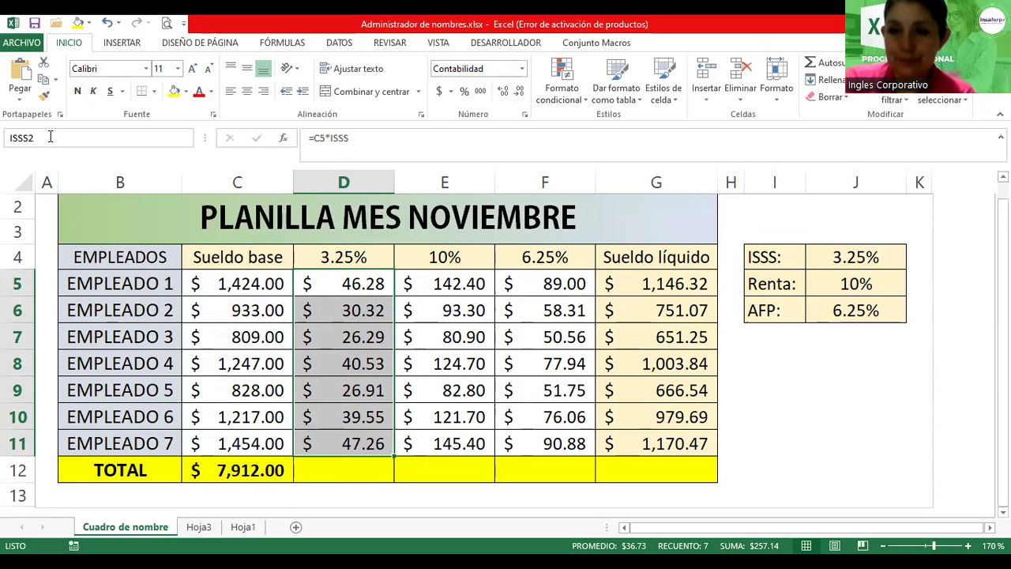
{"action": "key", "text": "Return"}
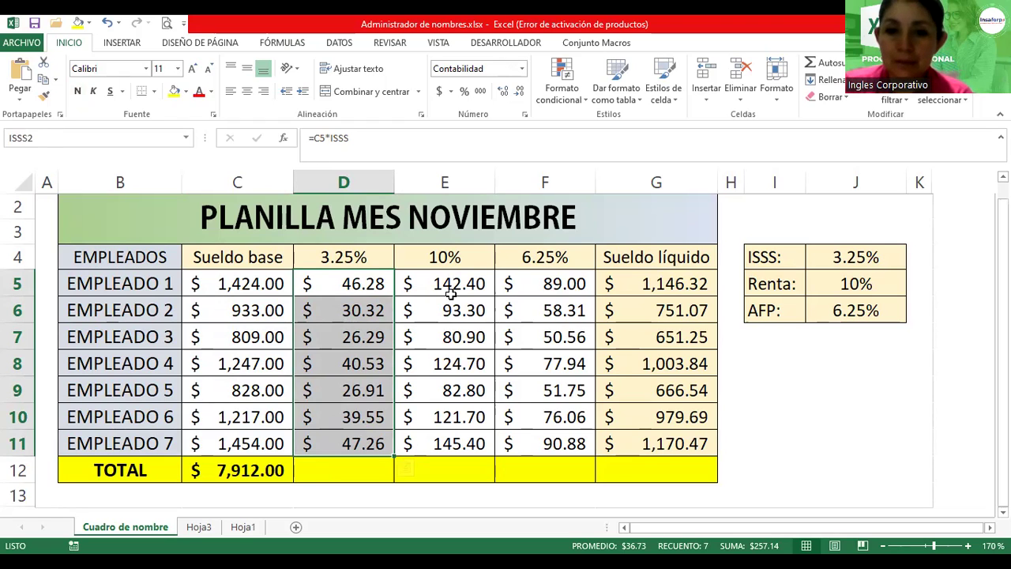
Step: Name the Renta deductions E5:E11 RENTA2
{"action": "left_click_drag", "start_coordinate": [449, 289], "coordinate": [463, 440]}
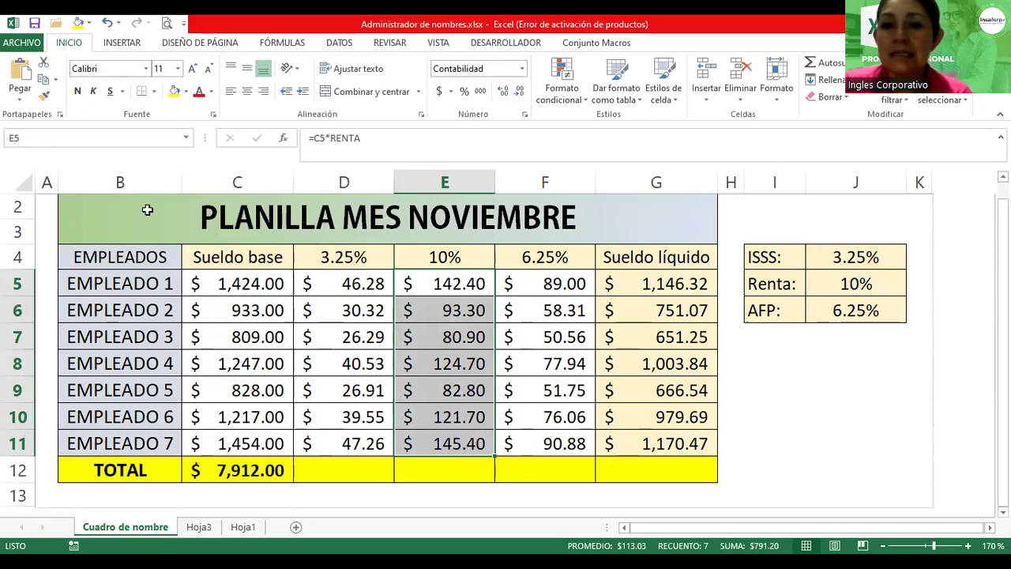
{"action": "left_click", "coordinate": [103, 139]}
{"action": "type", "text": "RENTA"}
{"action": "key", "text": "Return"}
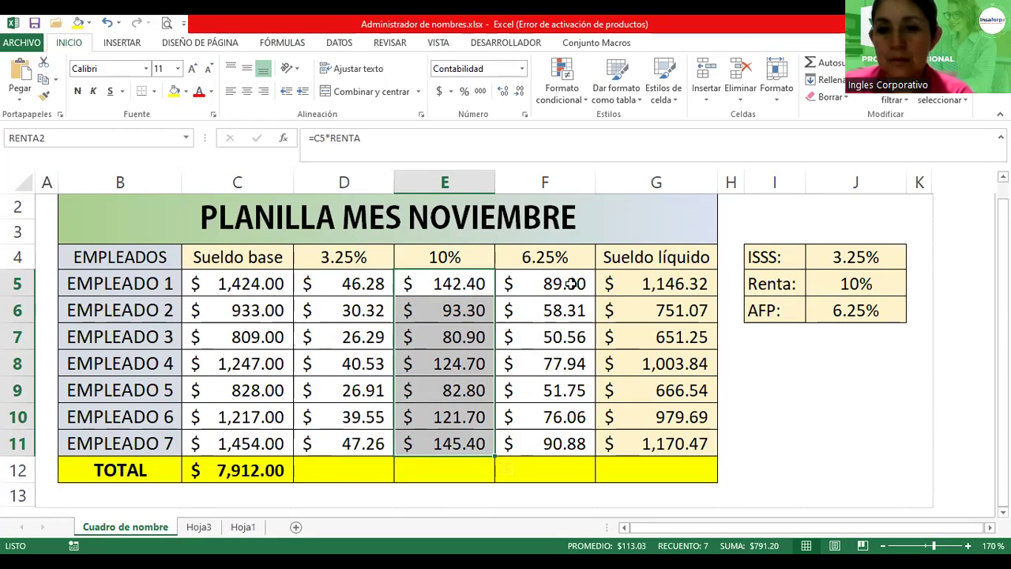
Step: Enter AFP2 for F5:F11, which only jumps to cell AFP2, then select G5:G11
{"action": "left_click_drag", "start_coordinate": [571, 283], "coordinate": [581, 440]}
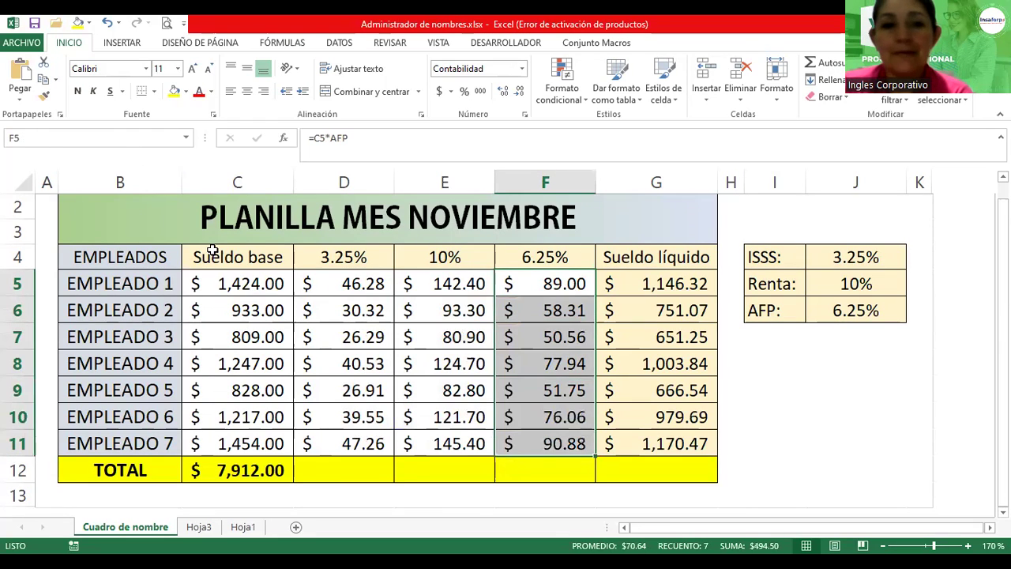
{"action": "left_click", "coordinate": [126, 136]}
{"action": "type", "text": "AFP"}
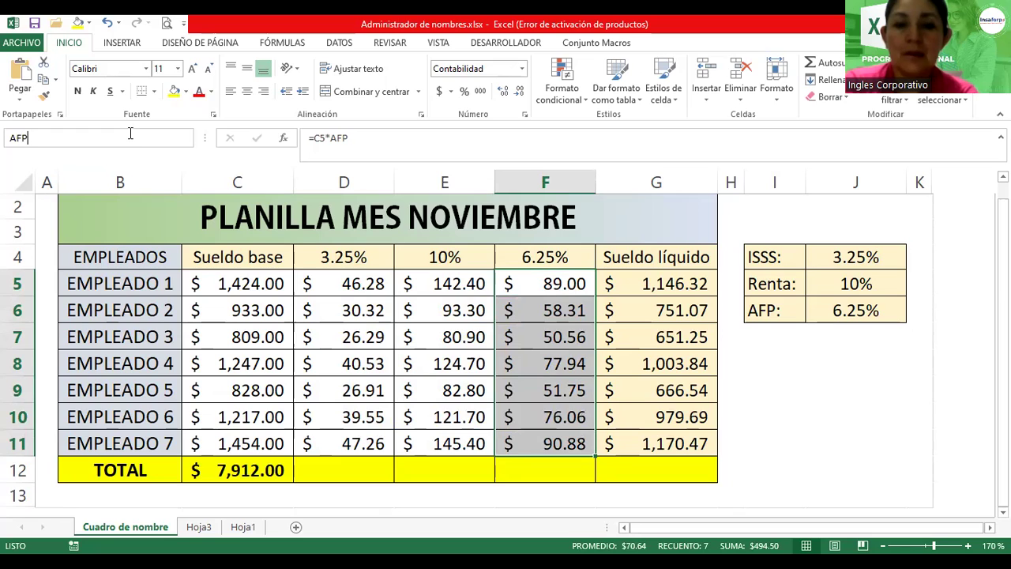
{"action": "type", "text": "2"}
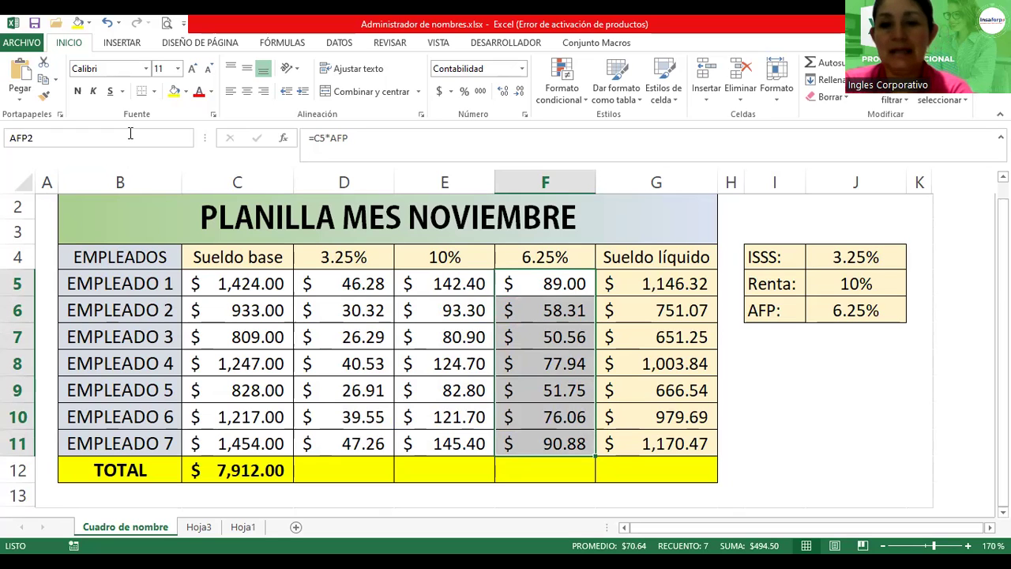
{"action": "key", "text": "Return"}
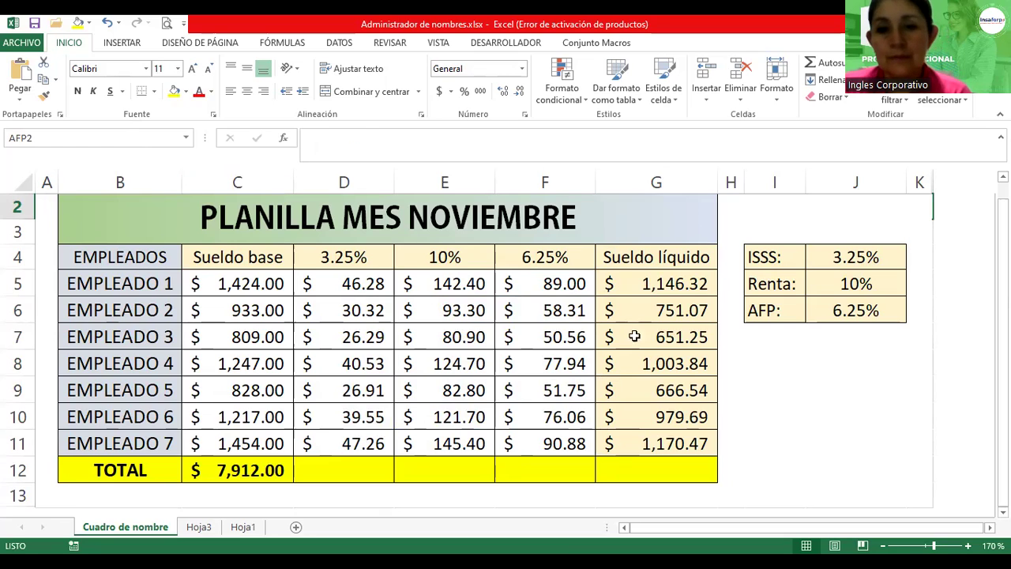
{"action": "left_click", "coordinate": [650, 284]}
{"action": "left_click_drag", "start_coordinate": [650, 284], "coordinate": [660, 437]}
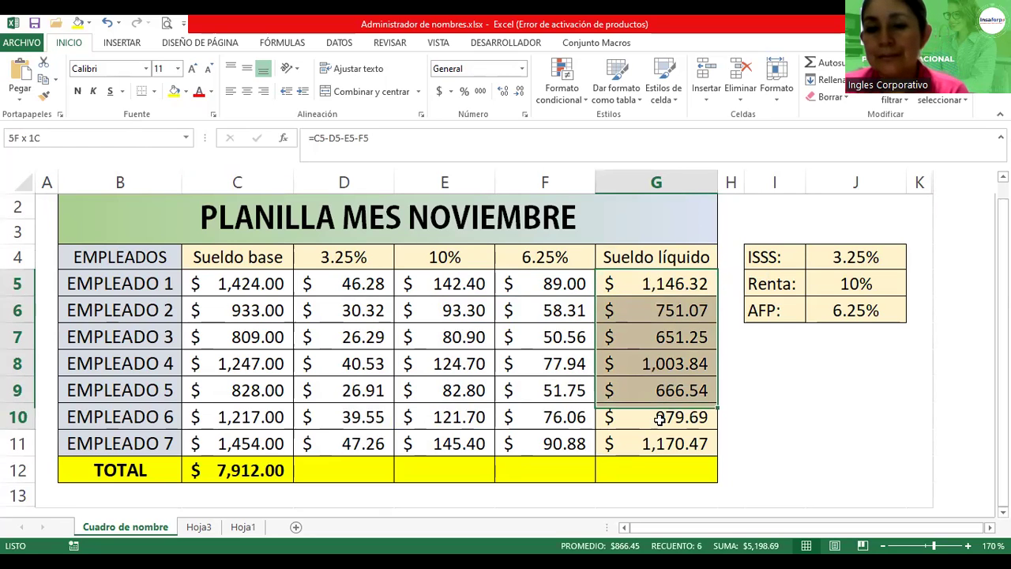
Step: Name the net salaries G5:G11 LIQUIDO
{"action": "left_click", "coordinate": [101, 137]}
{"action": "type", "text": "LIQUIDO"}
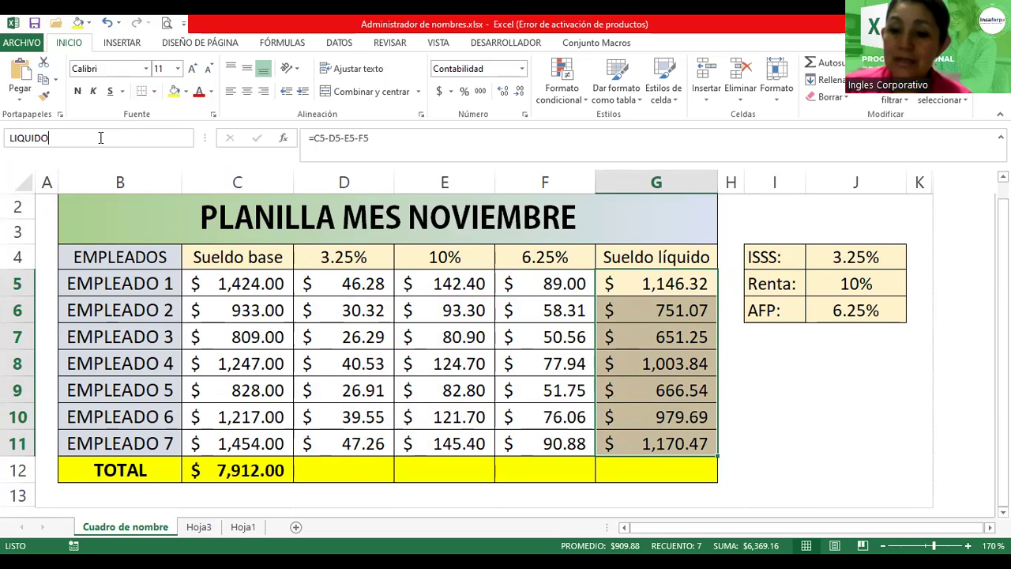
{"action": "key", "text": "Return"}
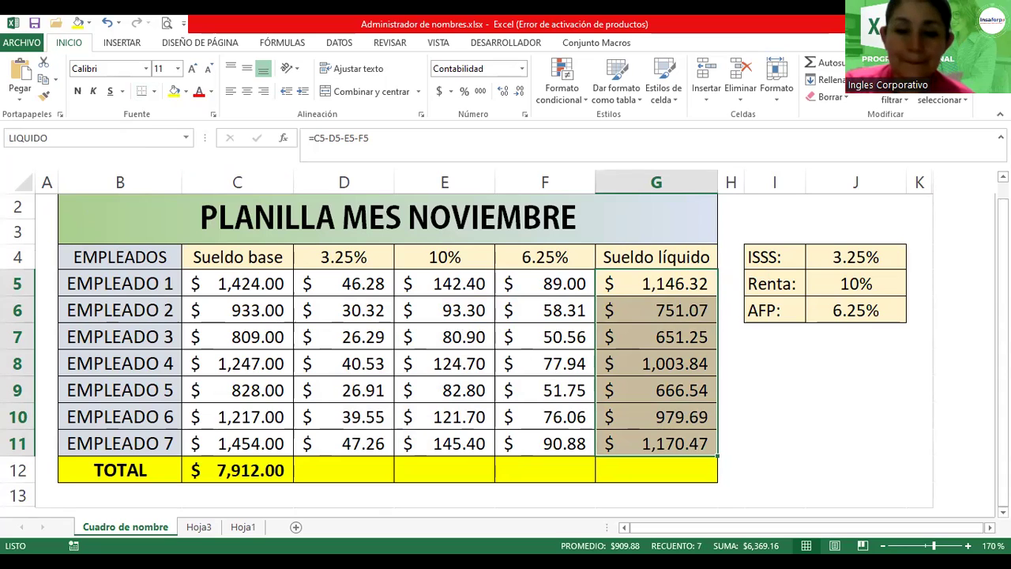
Step: Open the Name Box dropdown to check DATO1, ISSS2, LIQUIDO and RENTA2
{"action": "left_click", "coordinate": [190, 139]}
{"action": "left_click", "coordinate": [191, 138]}
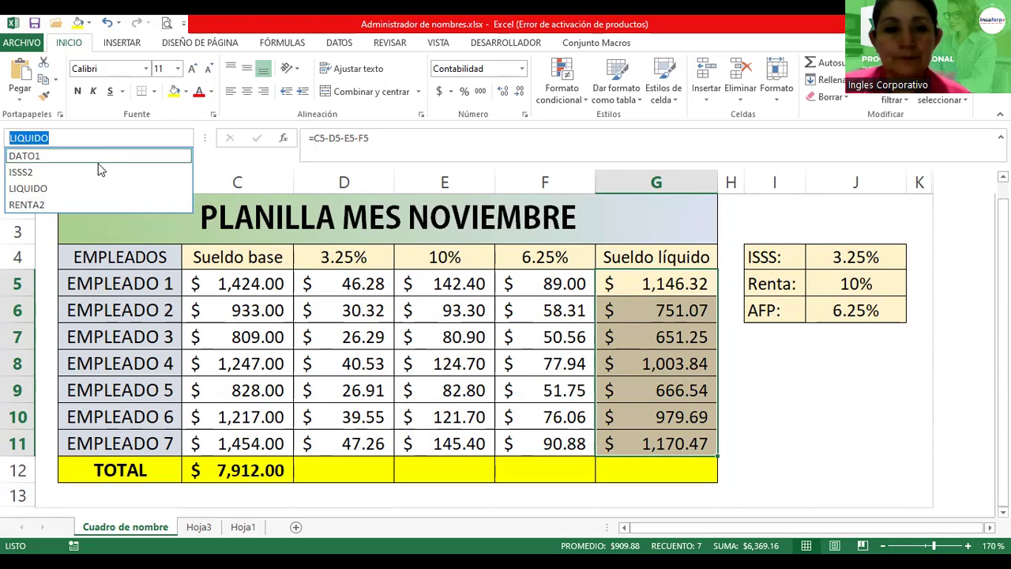
{"action": "left_click", "coordinate": [282, 329]}
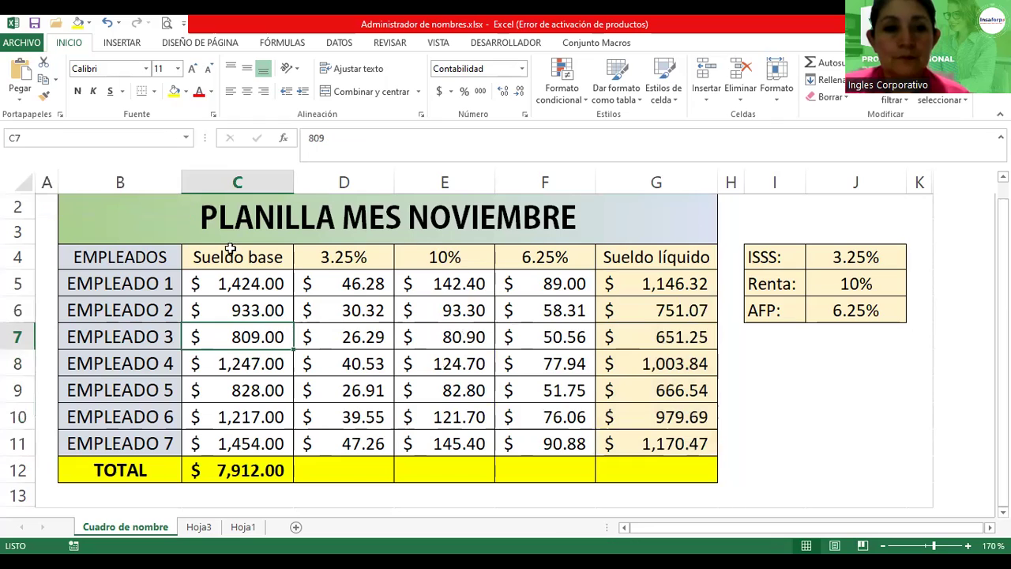
{"action": "left_click", "coordinate": [187, 139]}
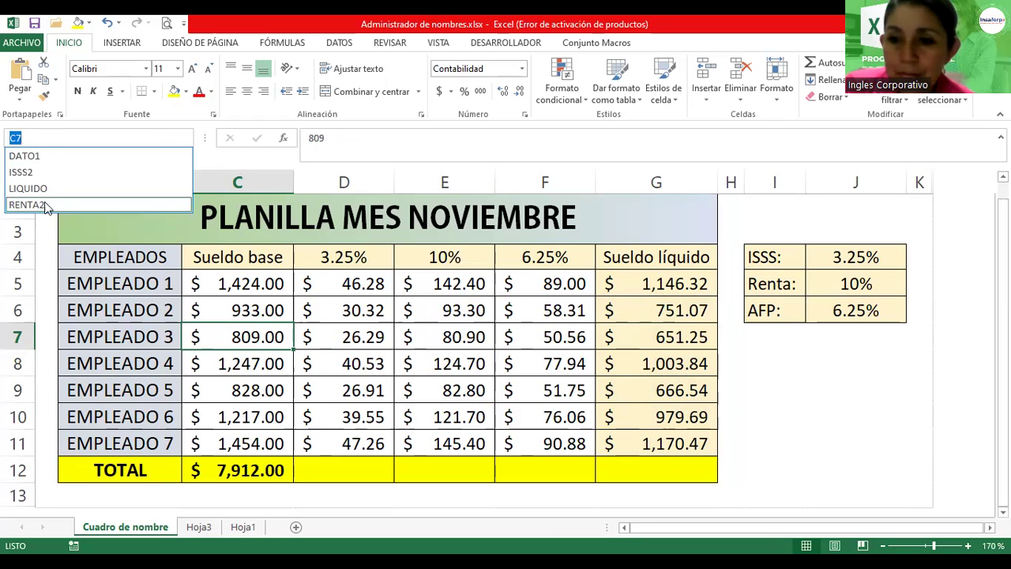
{"action": "left_click", "coordinate": [552, 315]}
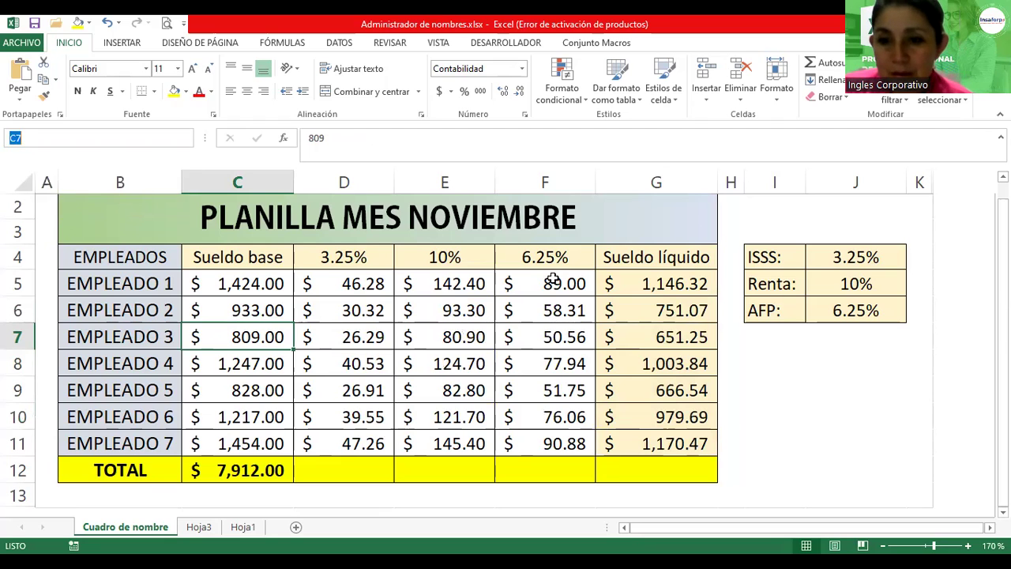
{"action": "left_click_drag", "start_coordinate": [553, 278], "coordinate": [555, 443]}
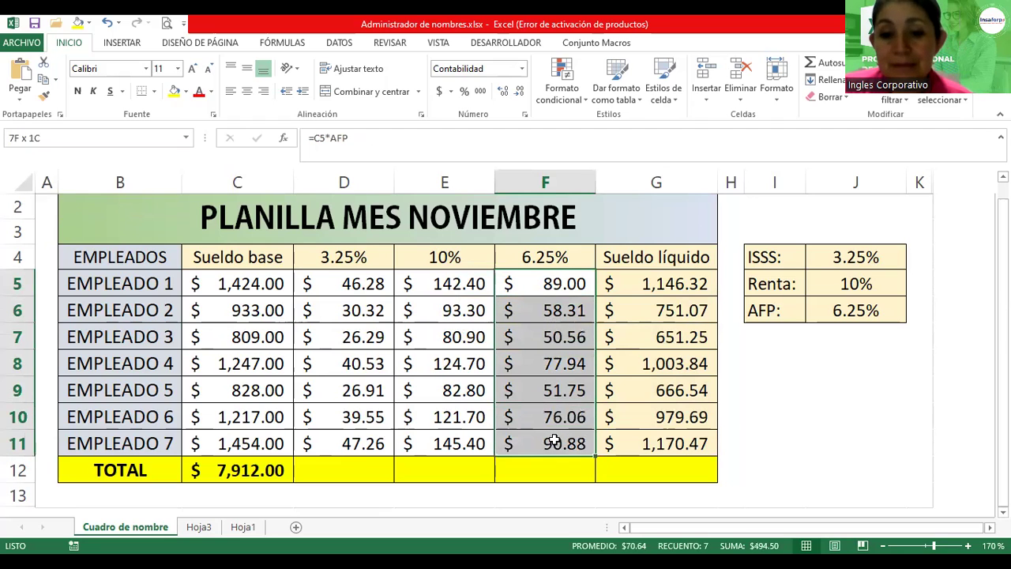
{"action": "left_click", "coordinate": [157, 138]}
{"action": "type", "text": "AFP2"}
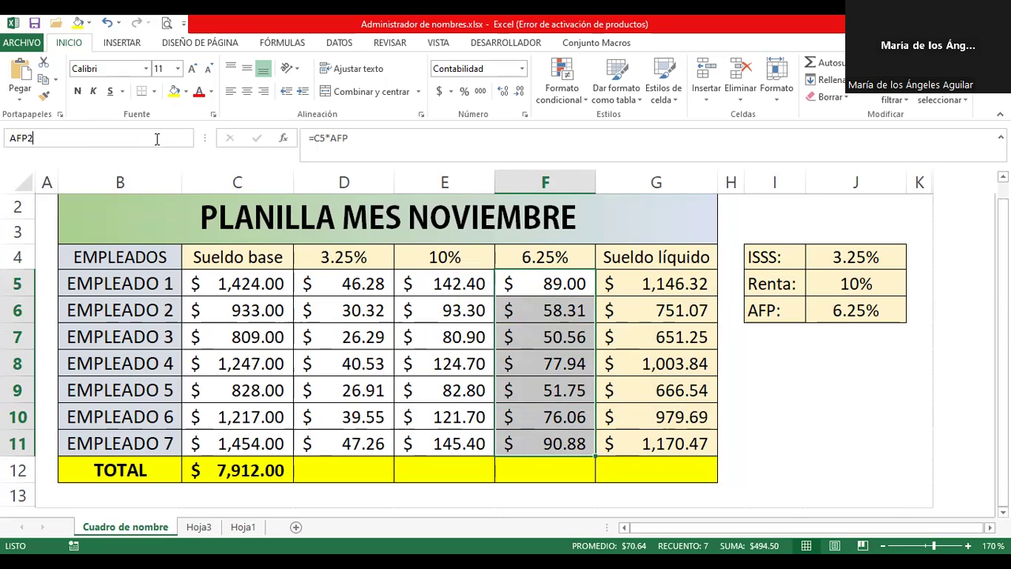
{"action": "key", "text": "Return"}
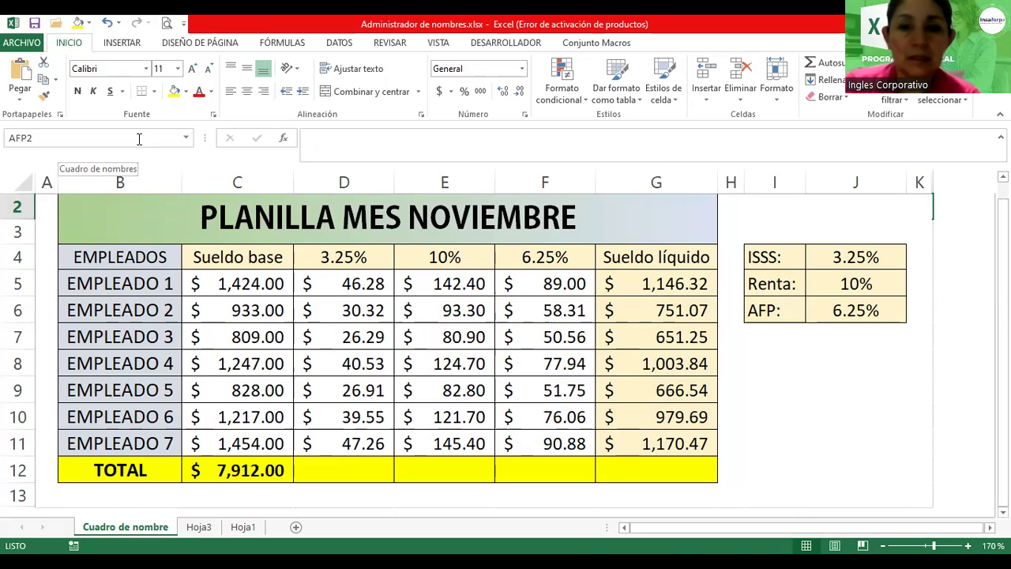
{"action": "left_click", "coordinate": [186, 139]}
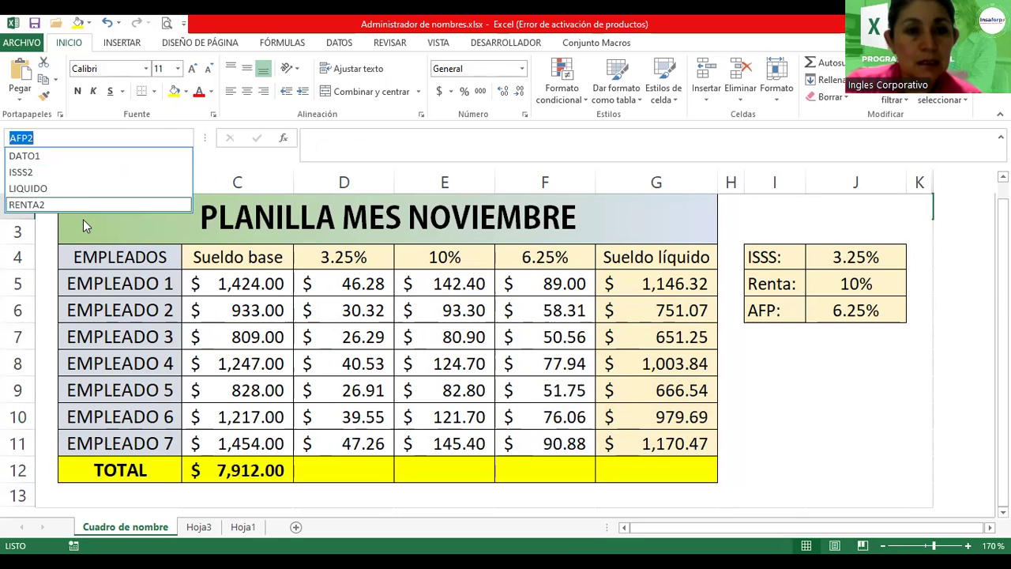
{"action": "left_click", "coordinate": [85, 137]}
{"action": "key", "text": "BackSpace"}
{"action": "type", "text": "_02"}
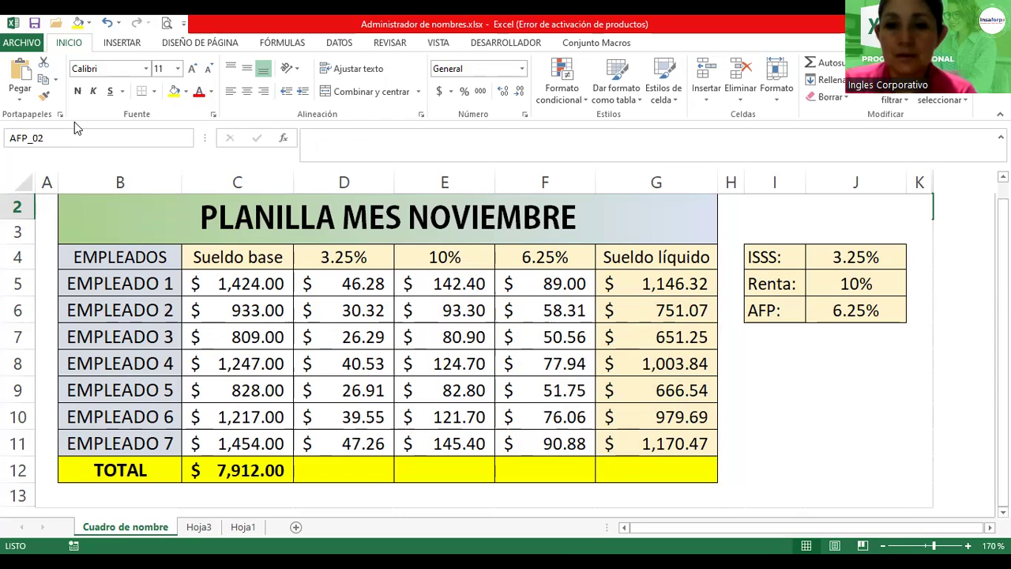
{"action": "key", "text": "Escape"}
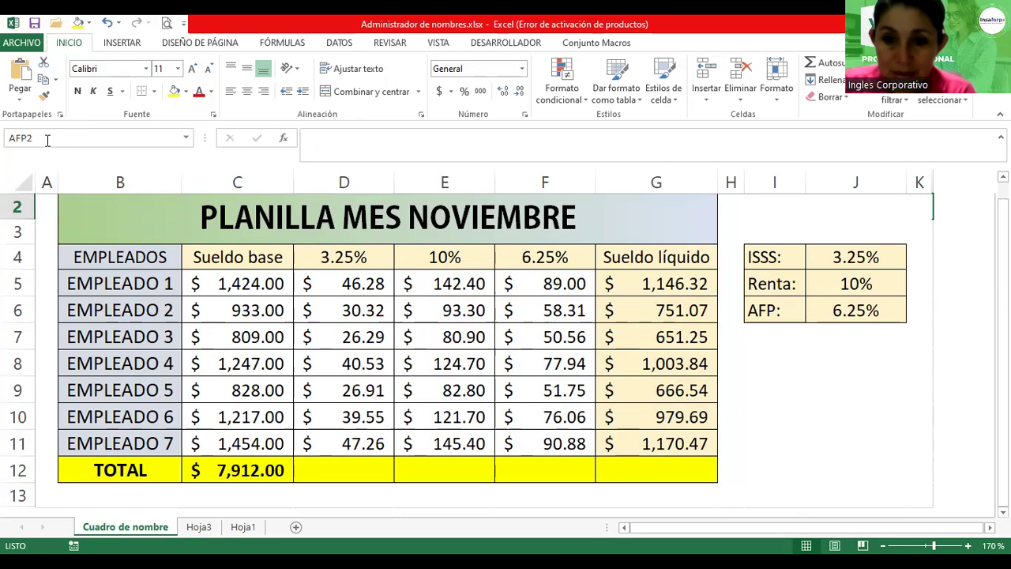
Step: Name the AFP deductions F5:F11 AFP_02
{"action": "left_click", "coordinate": [553, 280]}
{"action": "left_click_drag", "start_coordinate": [553, 280], "coordinate": [557, 439]}
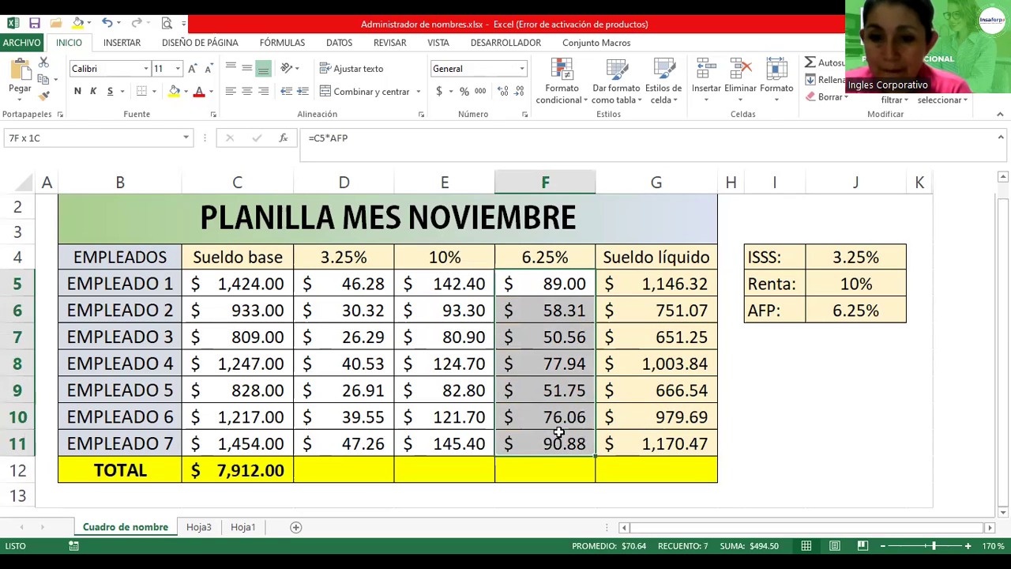
{"action": "left_click", "coordinate": [151, 138]}
{"action": "type", "text": "AFP_02"}
{"action": "key", "text": "Return"}
{"action": "left_click", "coordinate": [477, 361]}
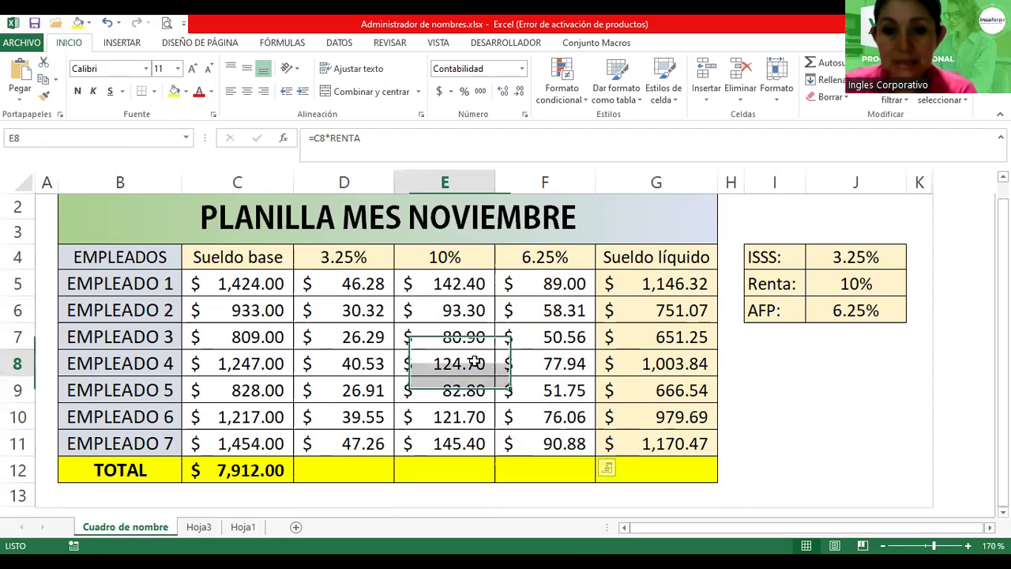
Step: Jump to the AFP_02, RENTA2 and ISSS2 ranges from the Name Box dropdown
{"action": "left_click", "coordinate": [186, 140]}
{"action": "left_click", "coordinate": [139, 163]}
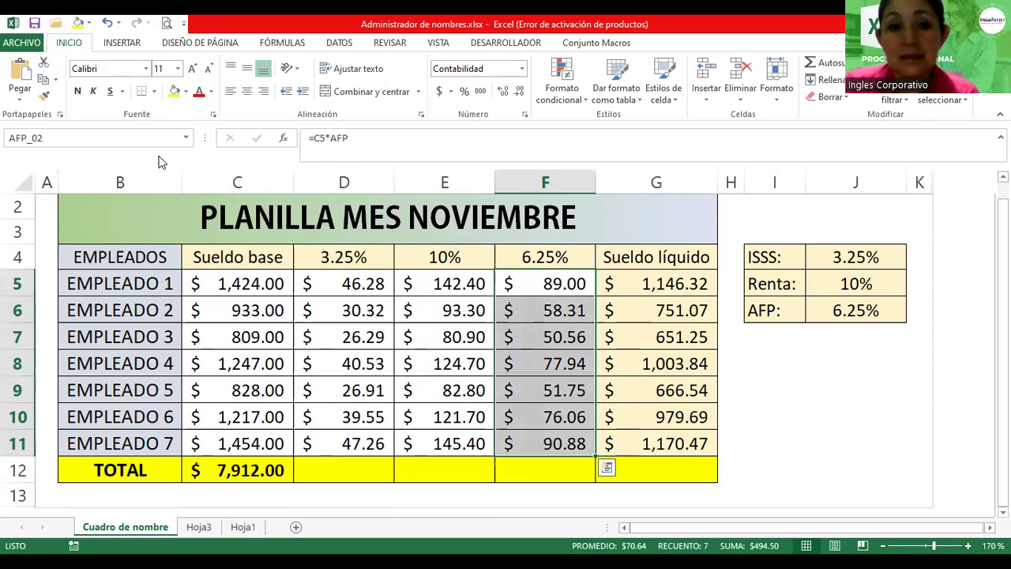
{"action": "left_click", "coordinate": [186, 140]}
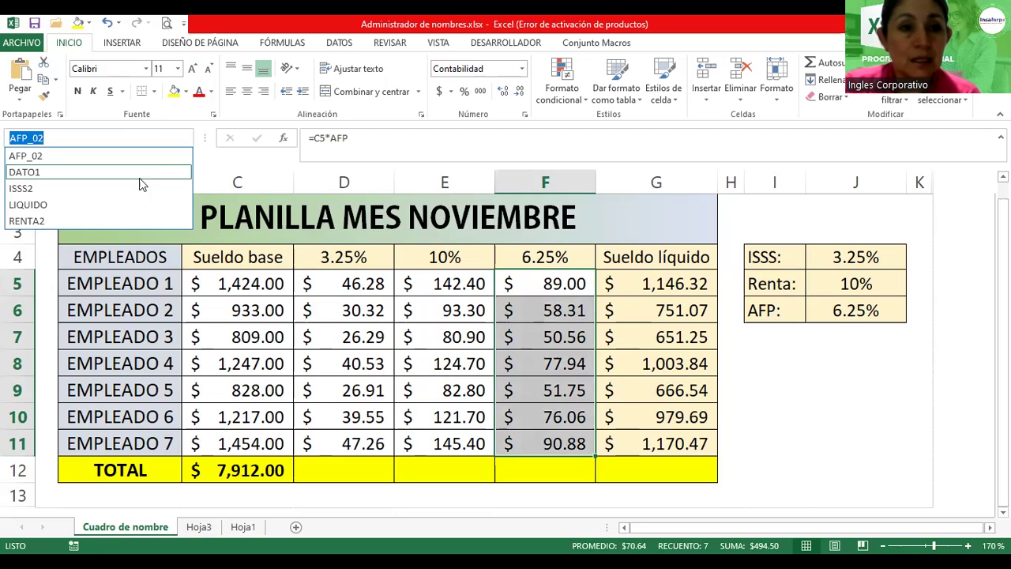
{"action": "left_click", "coordinate": [41, 222]}
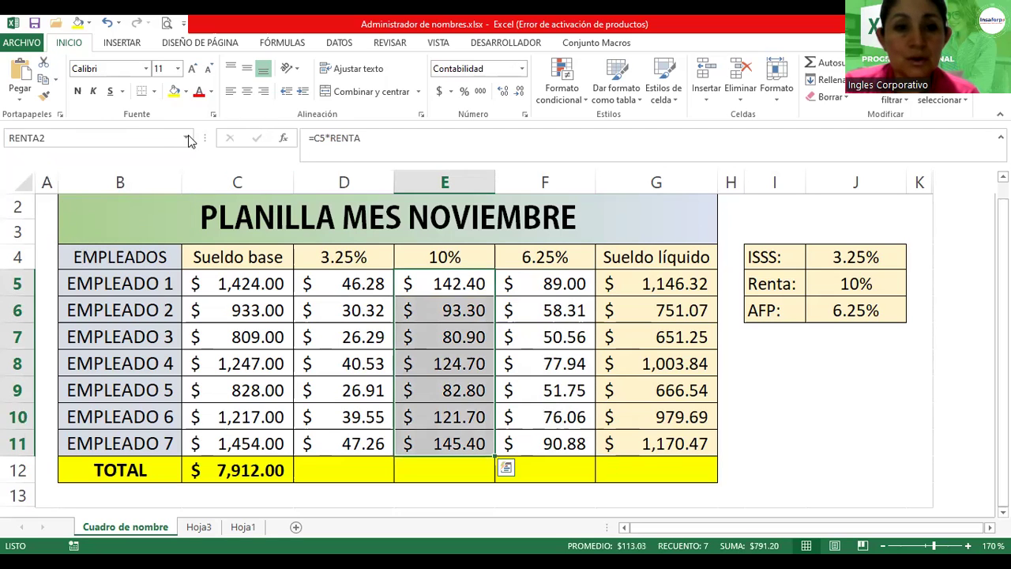
{"action": "left_click", "coordinate": [187, 138]}
{"action": "left_click", "coordinate": [77, 193]}
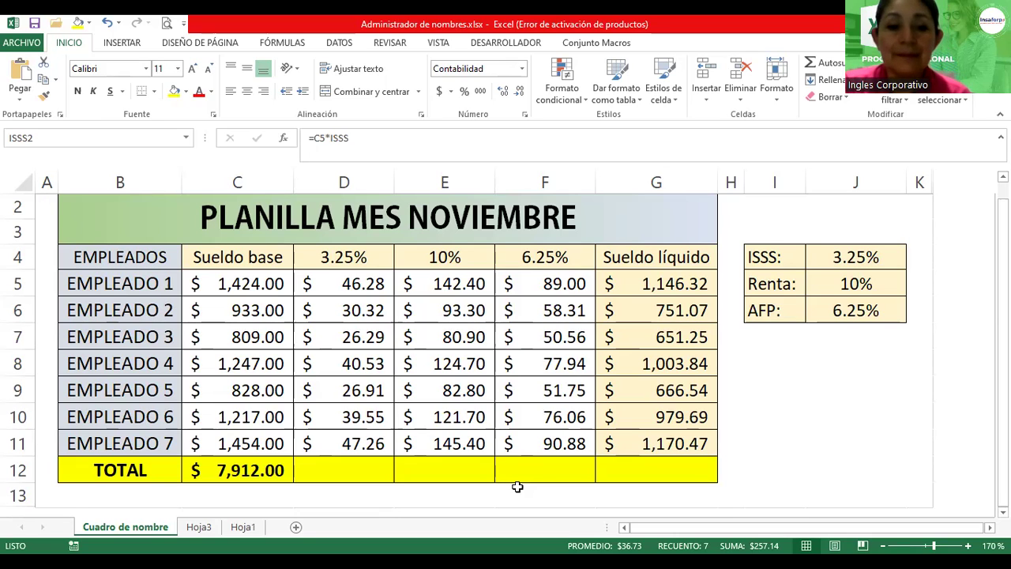
Step: Enter =SUMA(ISSS2) in D12, totalling $257.14
{"action": "left_click", "coordinate": [355, 466]}
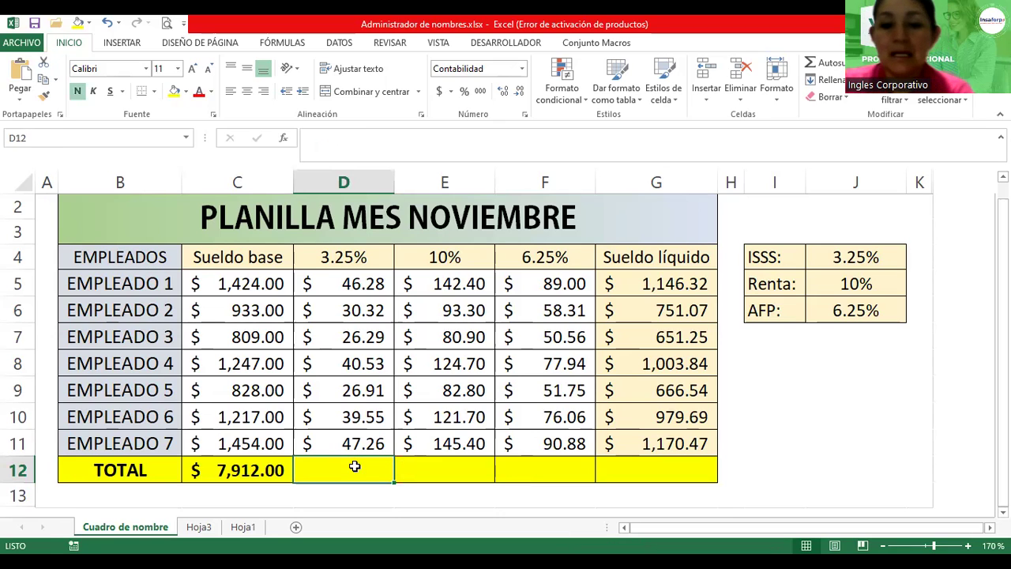
{"action": "type", "text": "="}
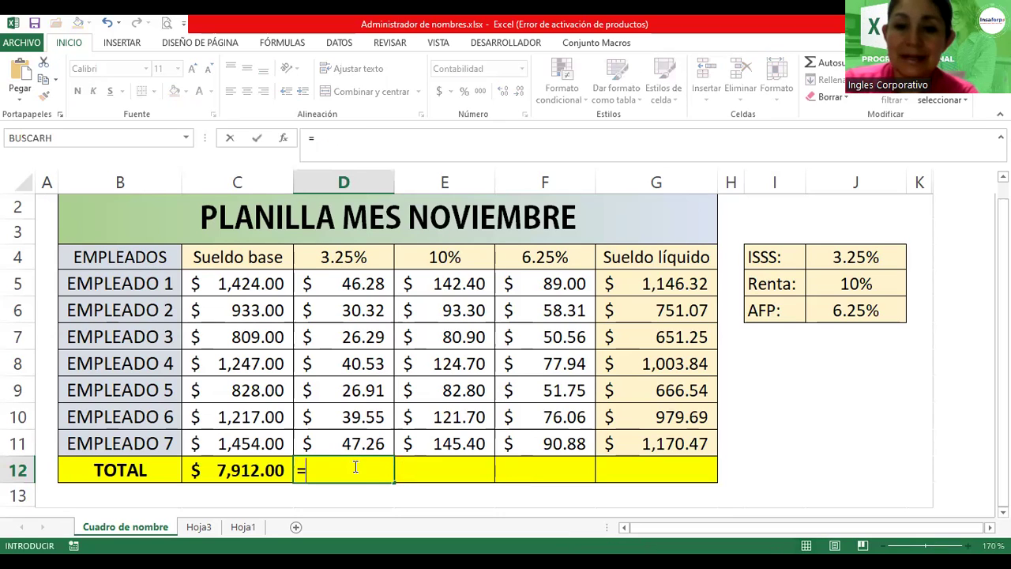
{"action": "type", "text": "SUMA("}
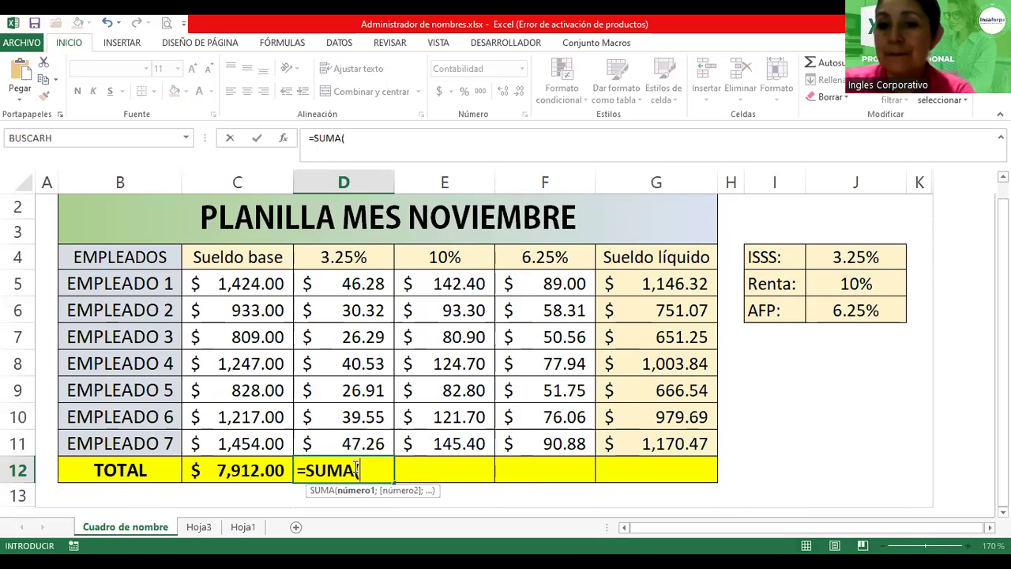
{"action": "type", "text": "ISS"}
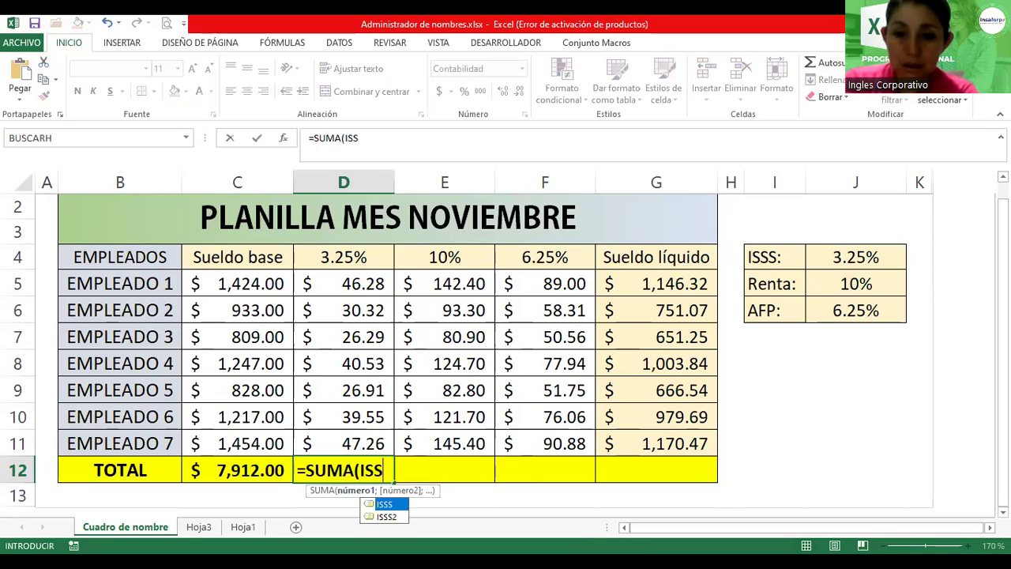
{"action": "key", "text": "Down"}
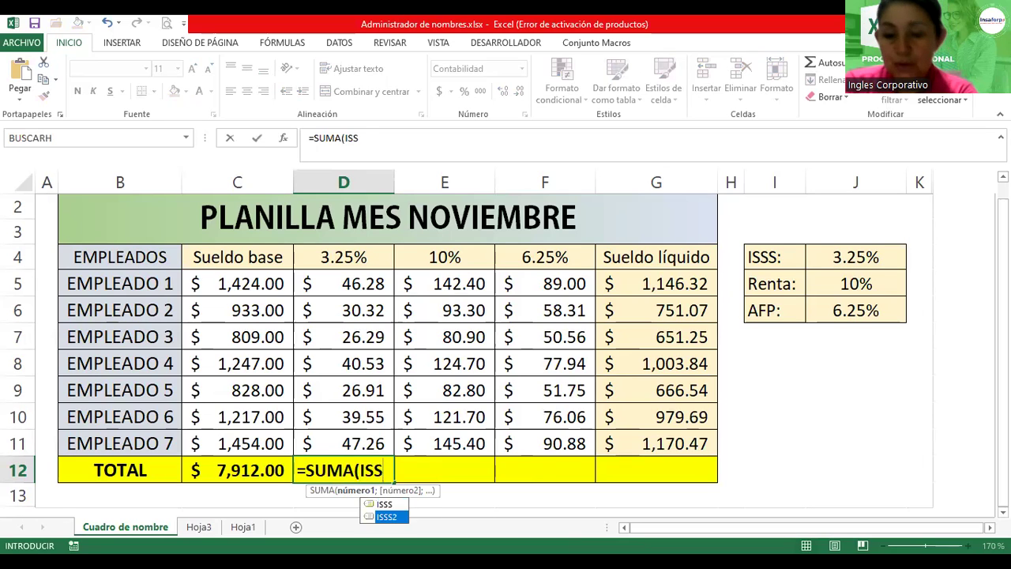
{"action": "key", "text": "Tab"}
{"action": "type", "text": ")"}
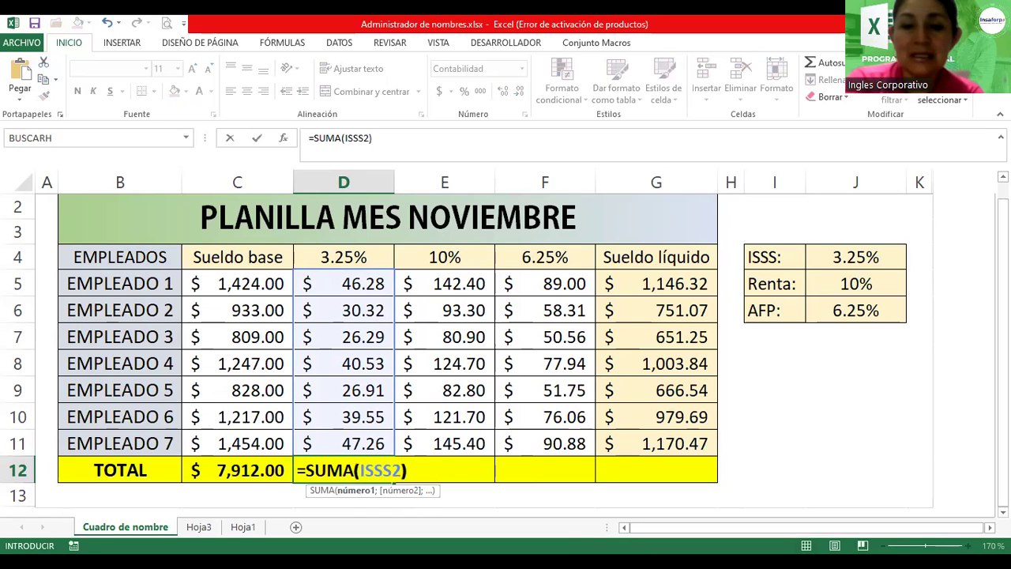
{"action": "key", "text": "Return"}
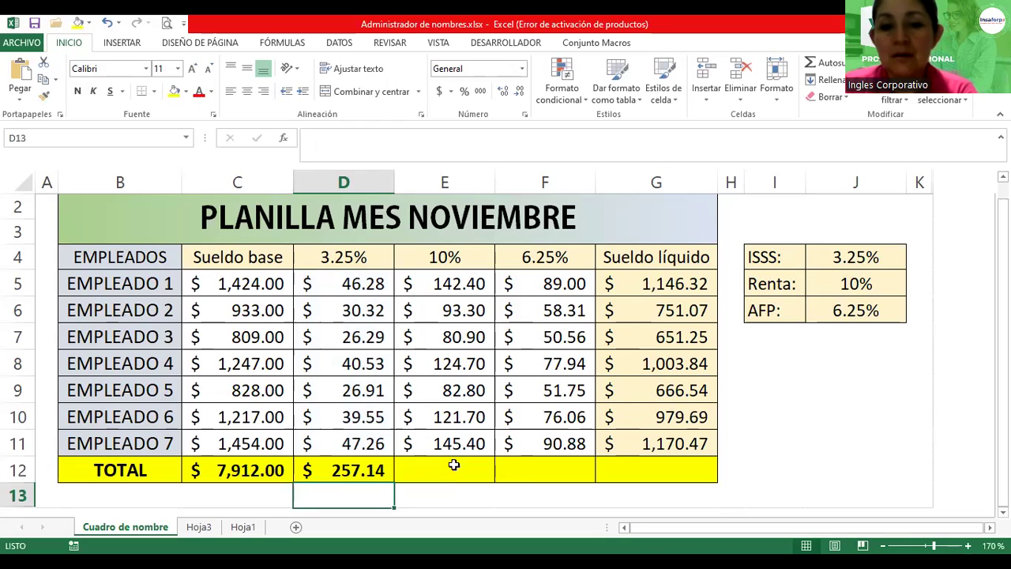
Step: Enter =SUMA(RENTA2) in E12, totalling $791.20
{"action": "left_click", "coordinate": [454, 463]}
{"action": "type", "text": "="}
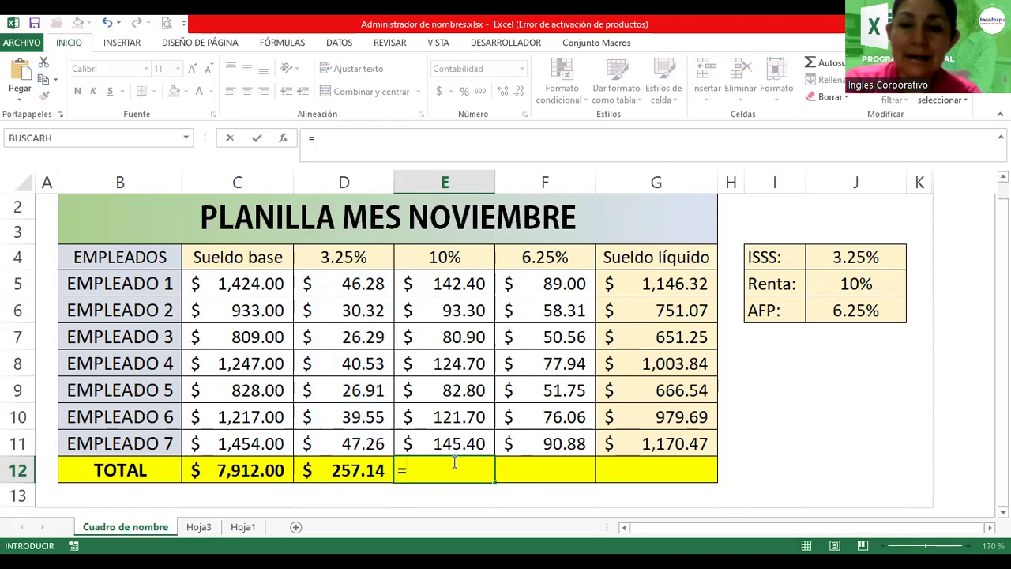
{"action": "type", "text": "S"}
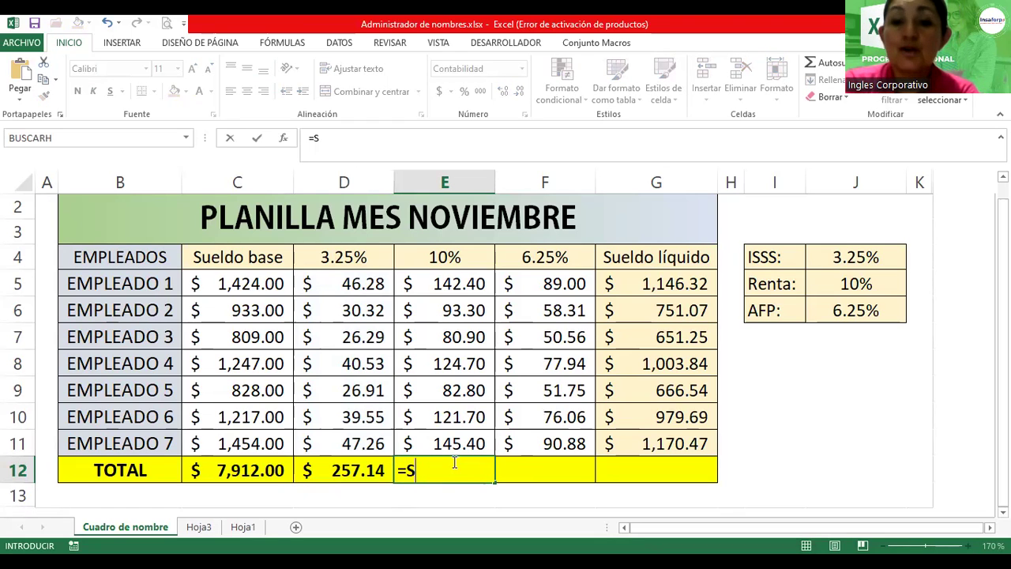
{"action": "type", "text": "UMA(RENTA"}
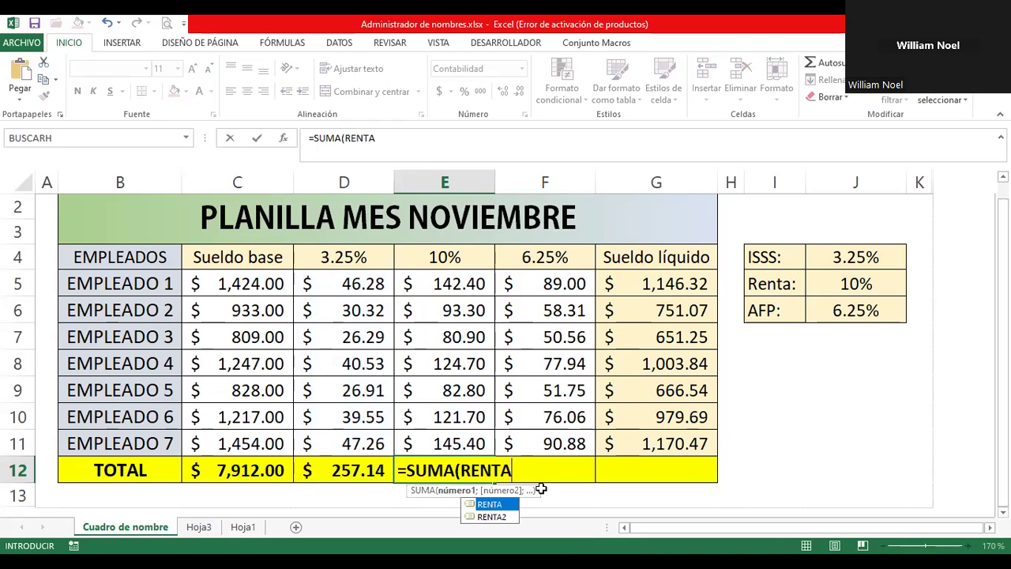
{"action": "key", "text": "Down"}
{"action": "key", "text": "Tab"}
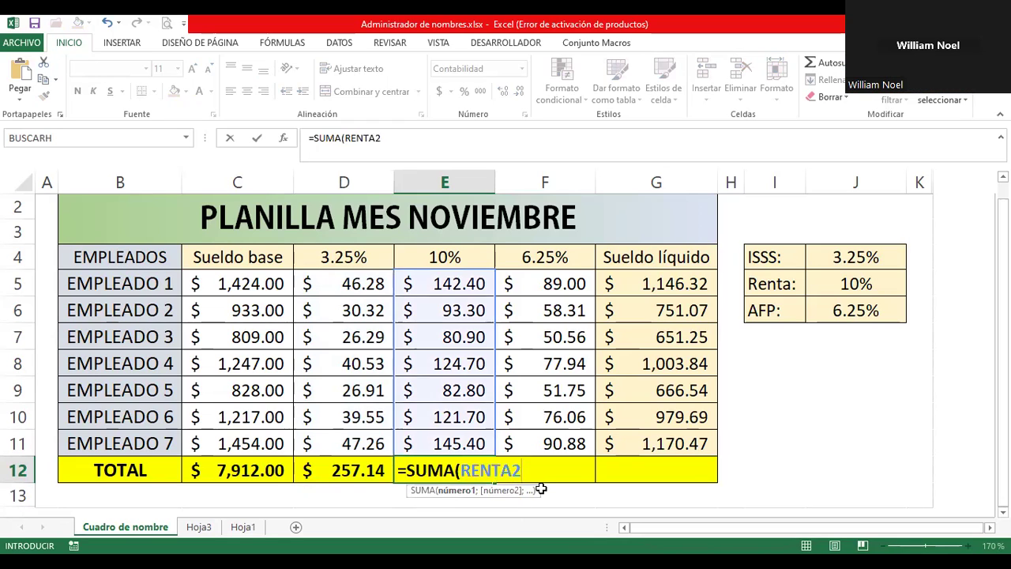
{"action": "key", "text": "Return"}
Step: Enter =SUMA(AFP_02) in F12, totalling $494.50
{"action": "key", "text": "Up"}
{"action": "key", "text": "Right"}
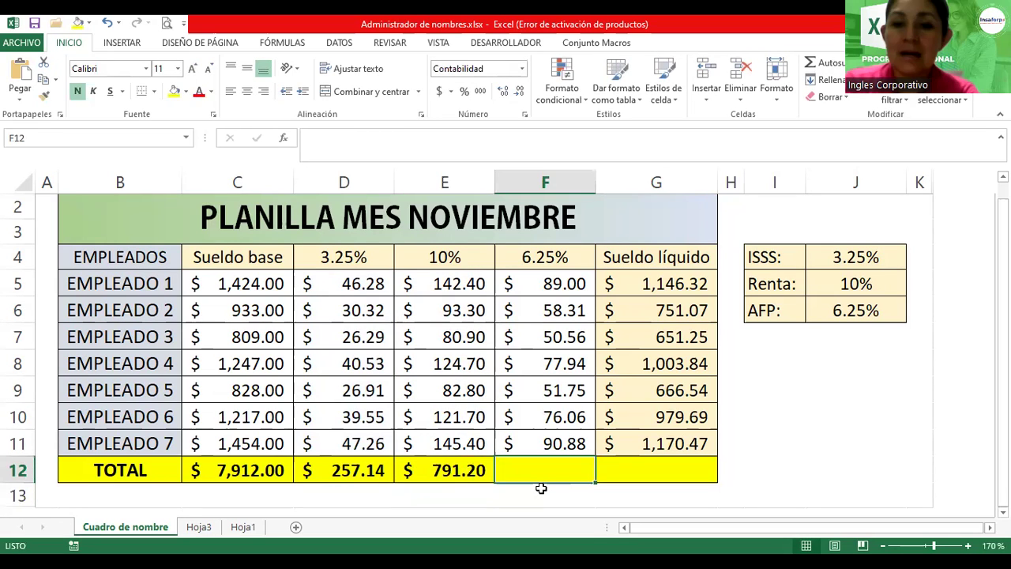
{"action": "type", "text": "="}
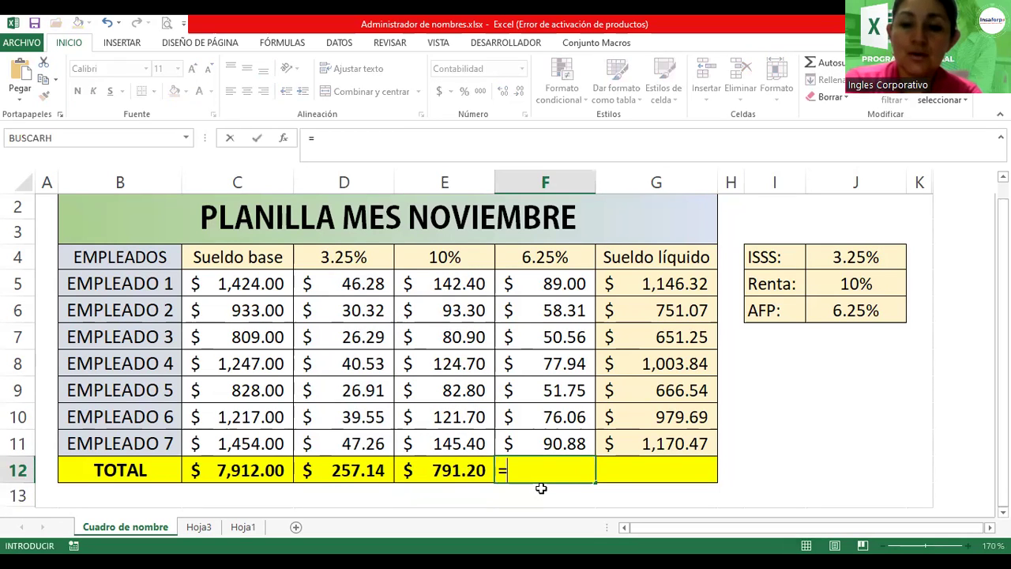
{"action": "type", "text": "SUMA("}
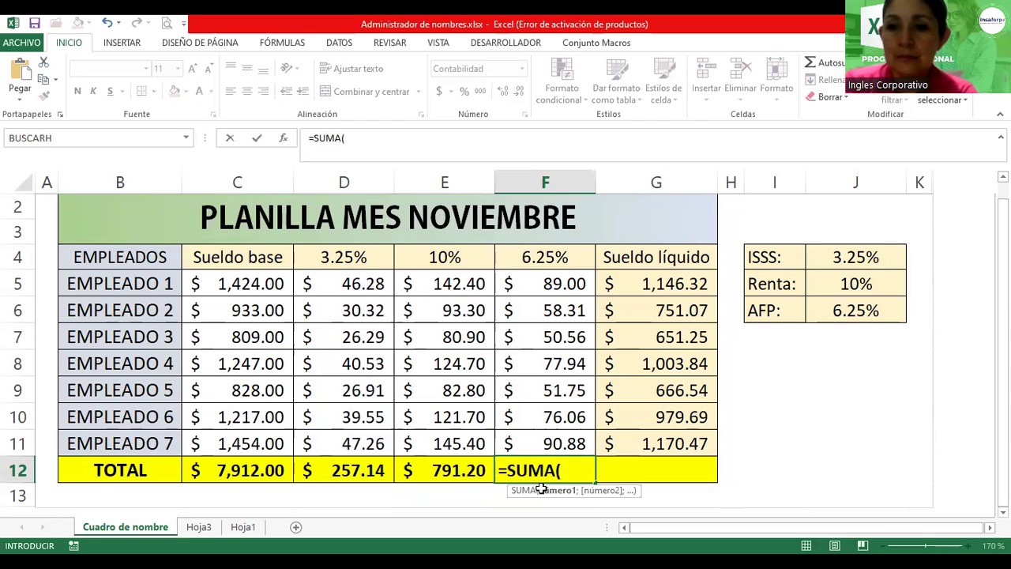
{"action": "type", "text": "AFP"}
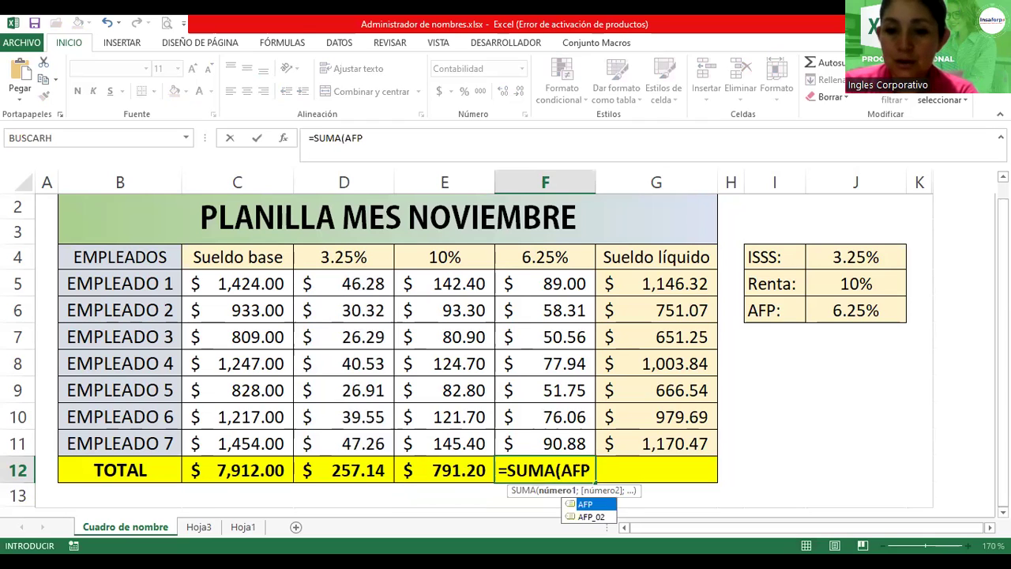
{"action": "key", "text": "Down"}
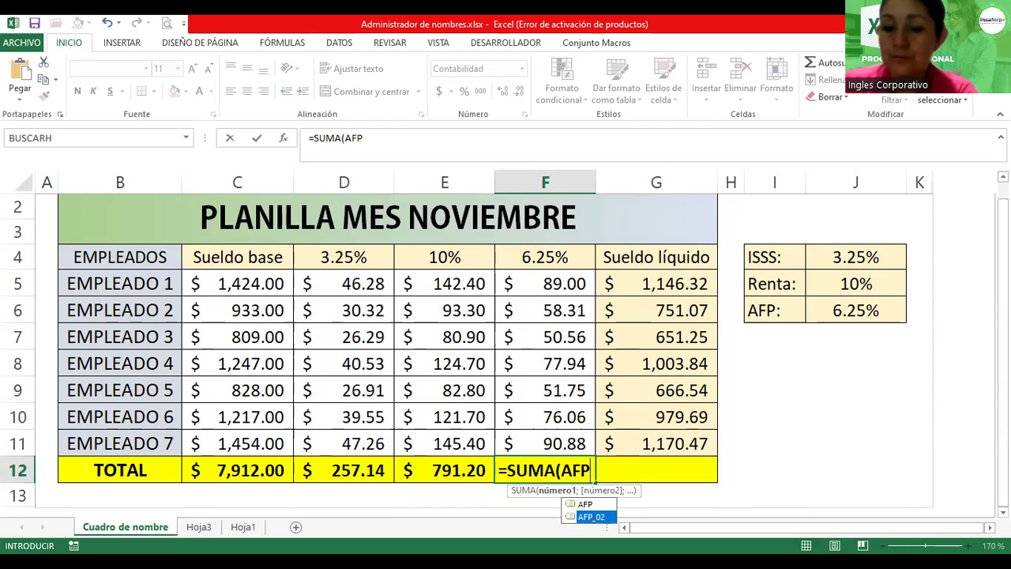
{"action": "key", "text": "Return"}
Step: Enter =SUMA(LIQUIDO) in G12, totalling $6,369.16
{"action": "left_click", "coordinate": [666, 469]}
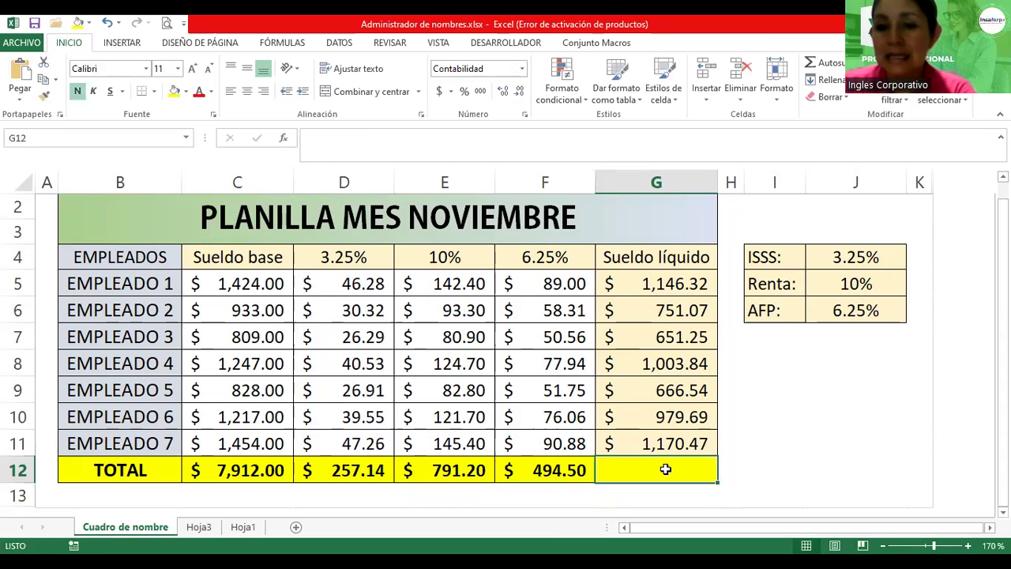
{"action": "type", "text": "=S"}
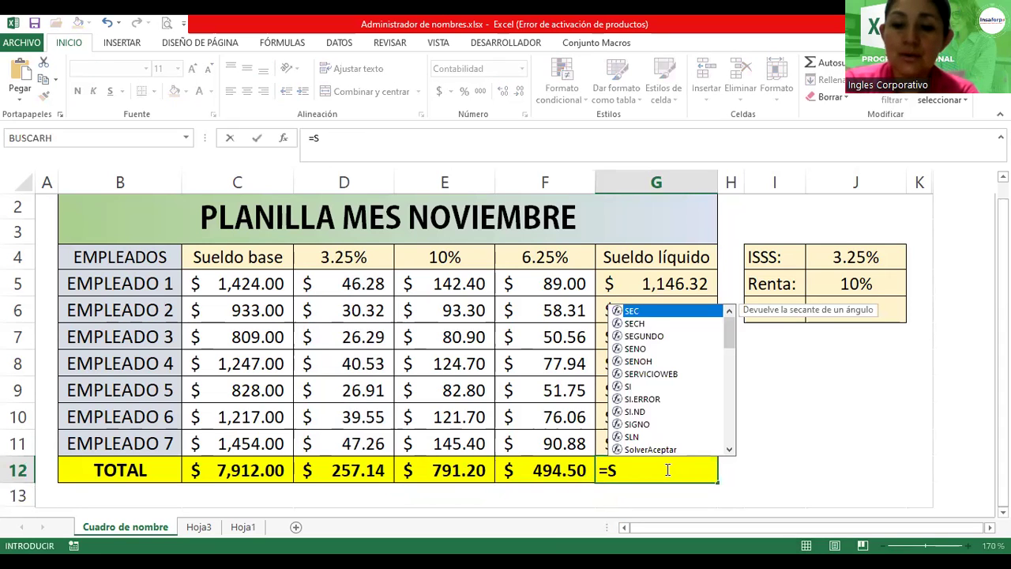
{"action": "type", "text": "UMA("}
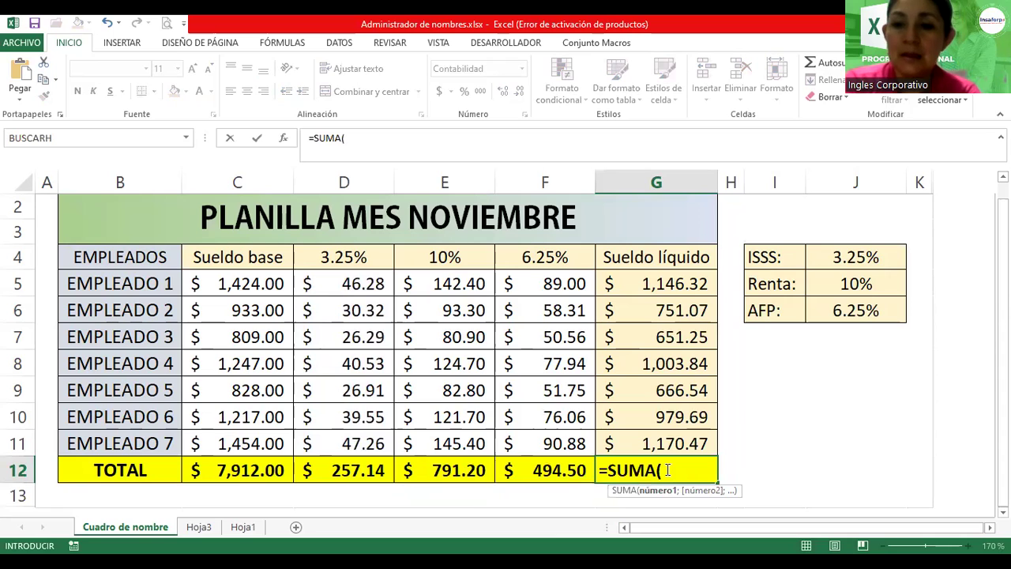
{"action": "type", "text": "LI"}
{"action": "key", "text": "Down"}
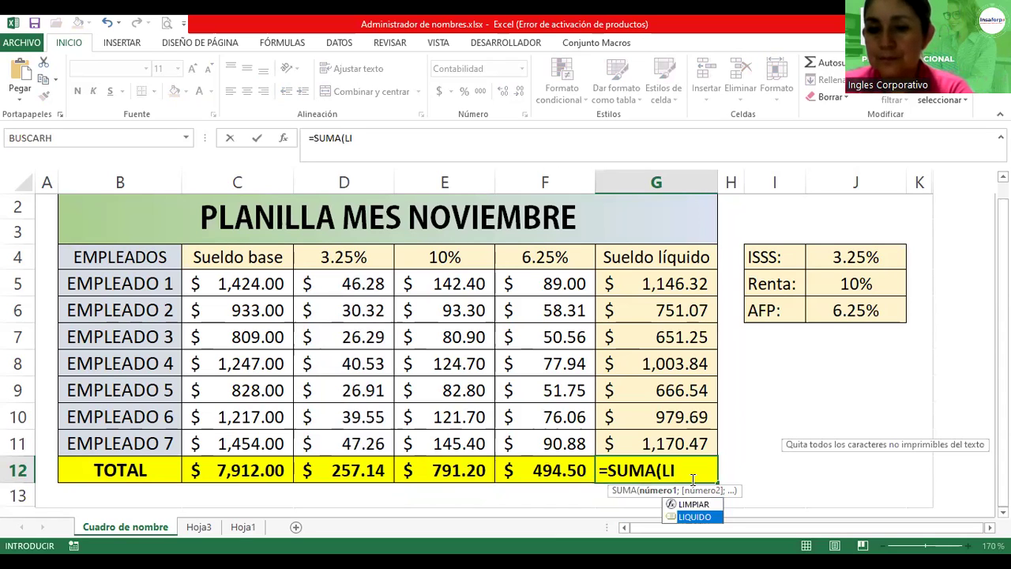
{"action": "key", "text": "Tab"}
{"action": "type", "text": ")"}
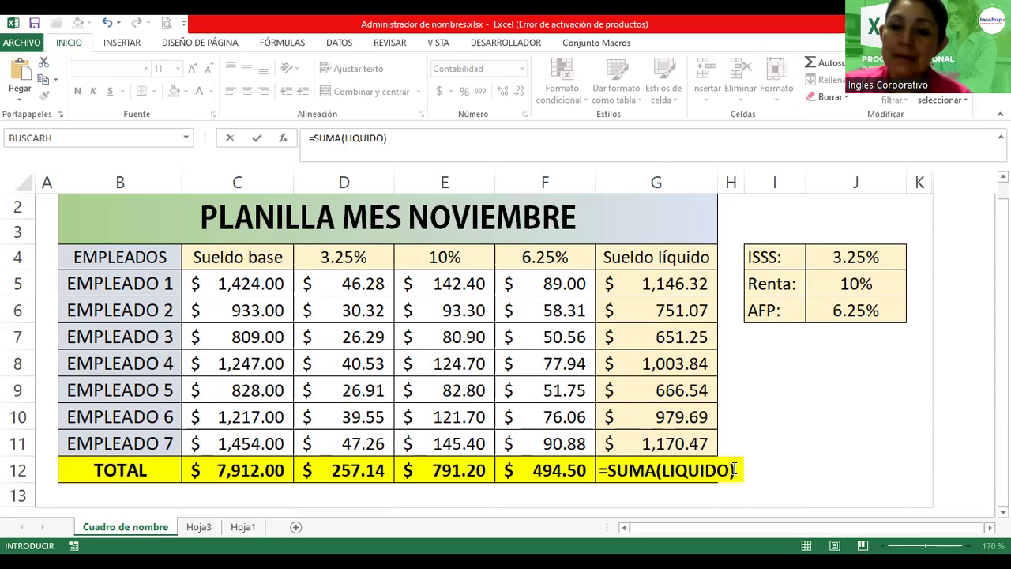
{"action": "key", "text": "Return"}
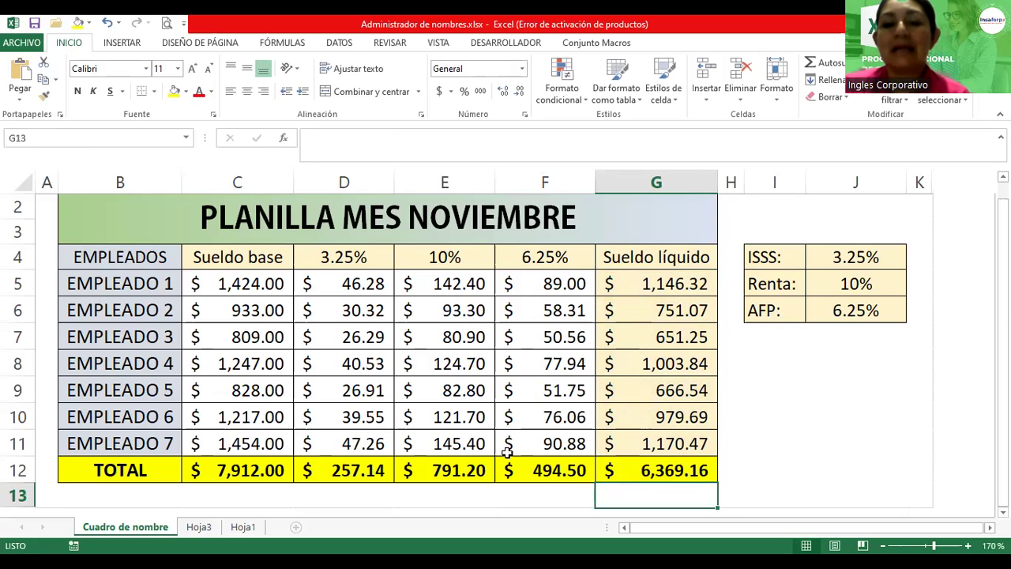
Step: Review C12's =SUMA(C5:C11) unchanged, then select D5:D11
{"action": "double_click", "coordinate": [247, 472]}
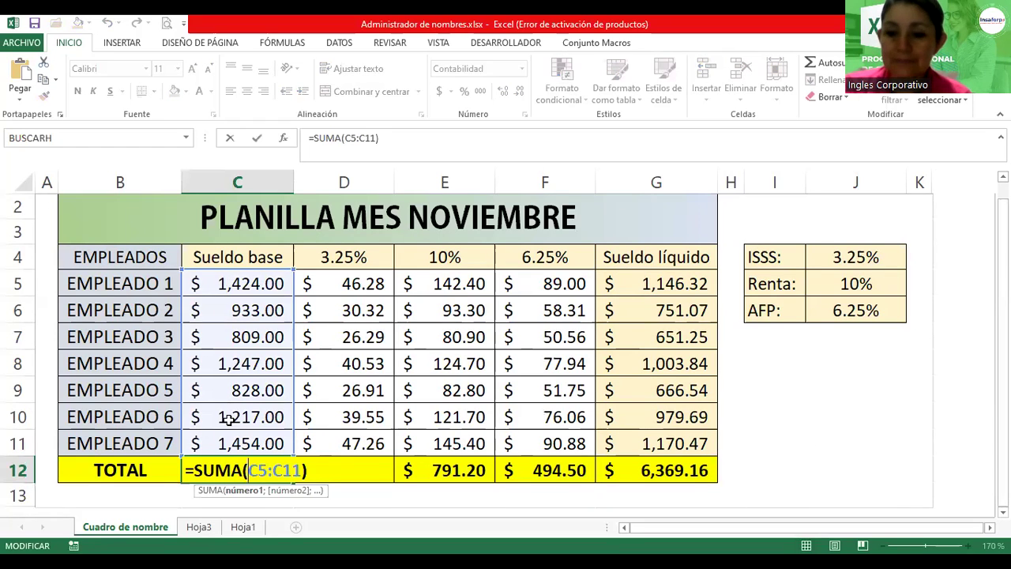
{"action": "key", "text": "Return"}
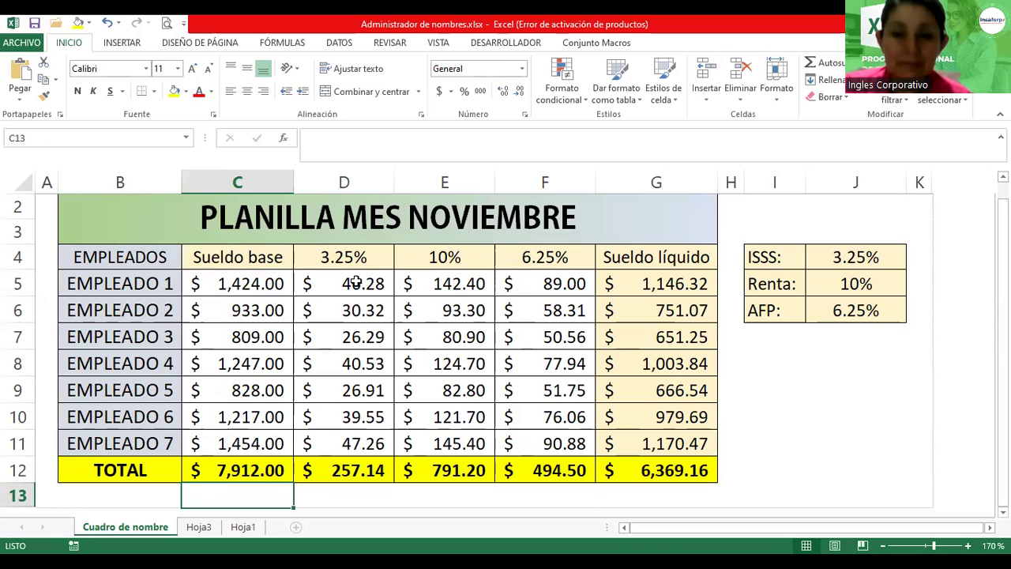
{"action": "left_click_drag", "start_coordinate": [356, 282], "coordinate": [359, 435]}
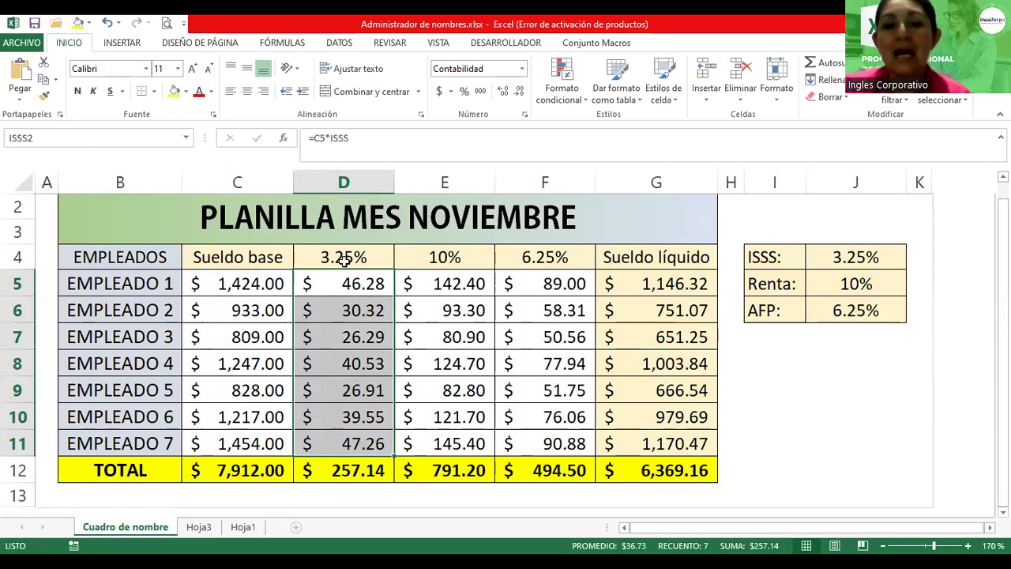
{"action": "left_click", "coordinate": [464, 326]}
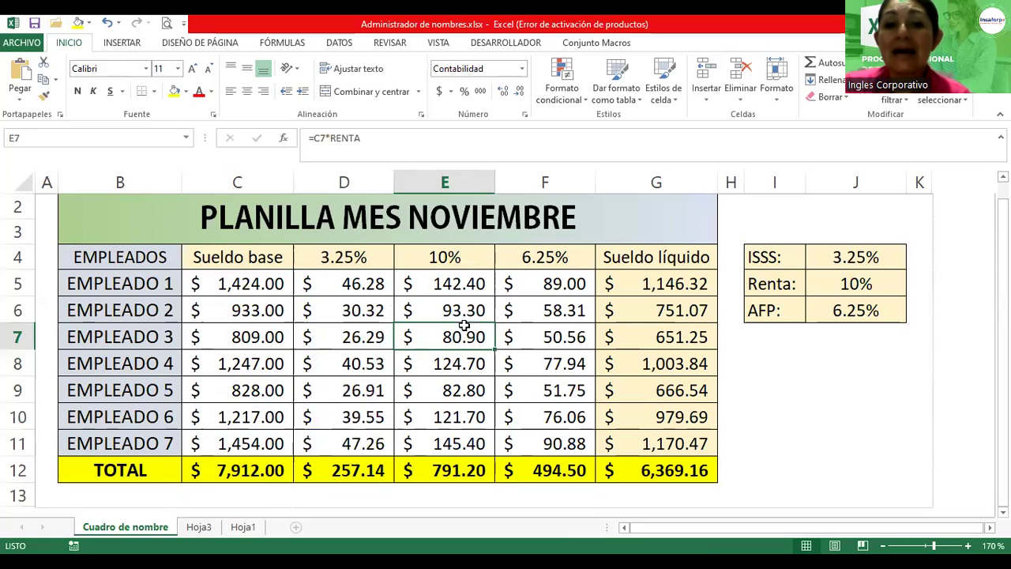
{"action": "left_click", "coordinate": [189, 142]}
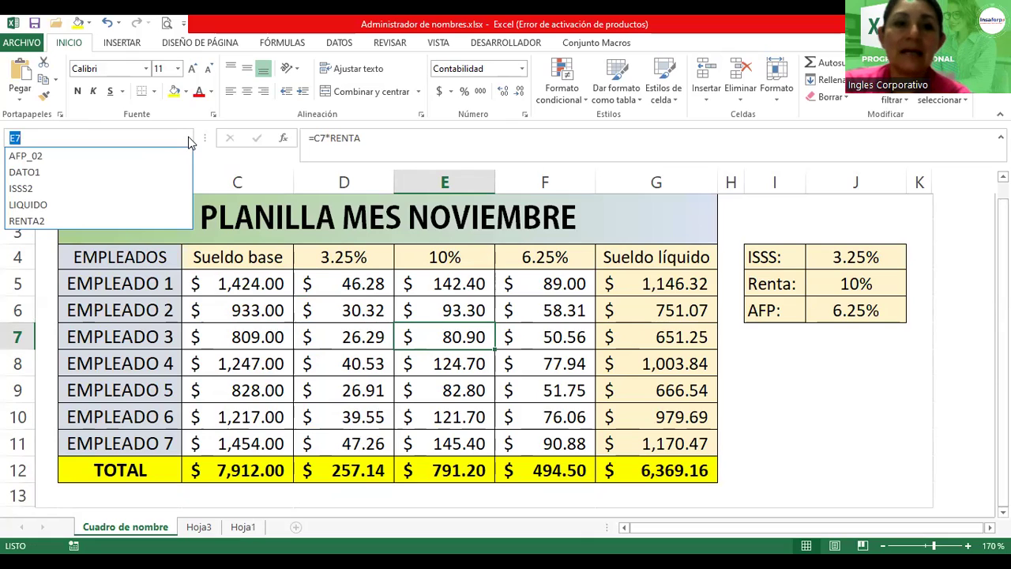
{"action": "left_click", "coordinate": [80, 190]}
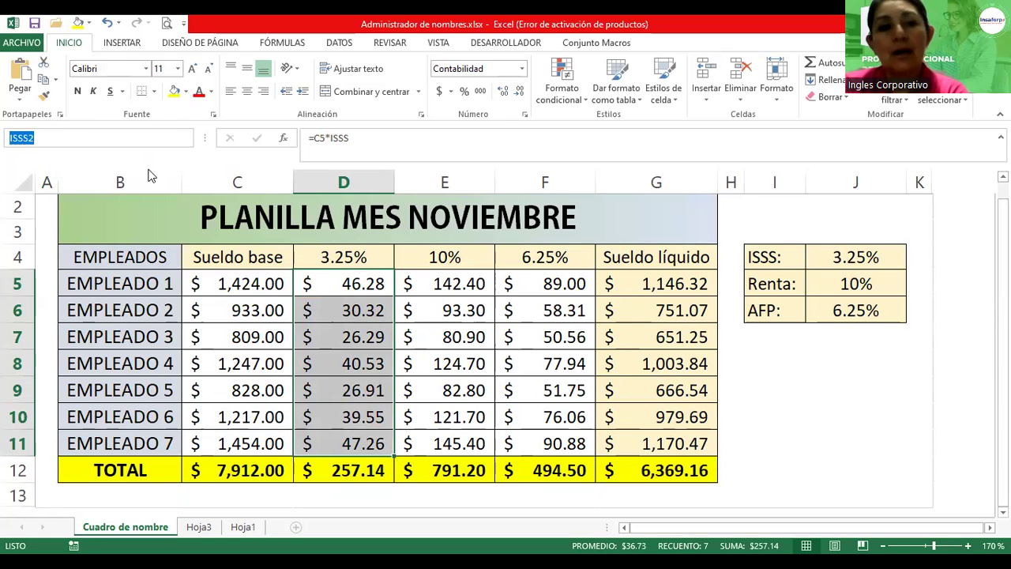
{"action": "left_click", "coordinate": [188, 139]}
{"action": "left_click", "coordinate": [82, 222]}
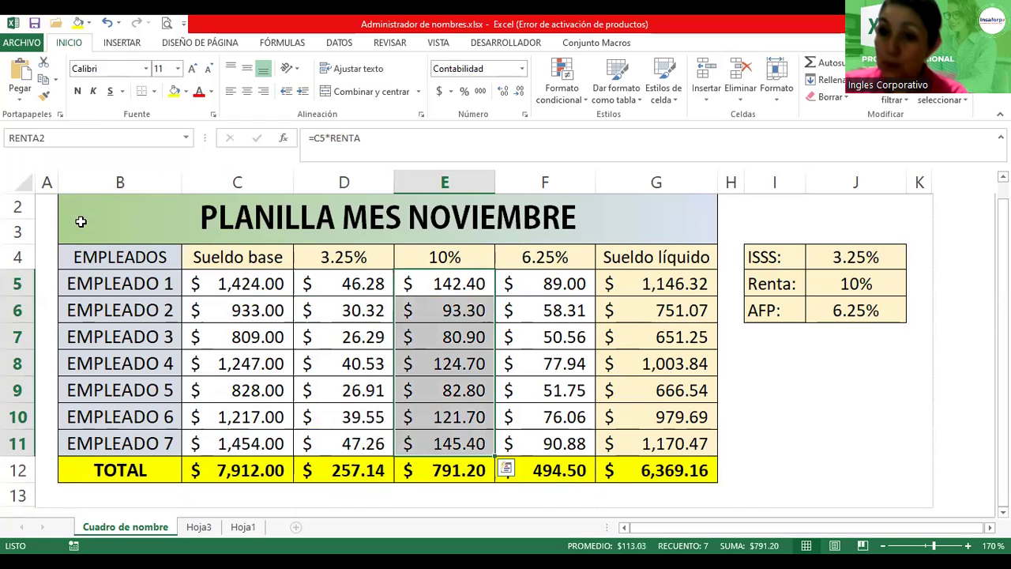
{"action": "left_click", "coordinate": [186, 140]}
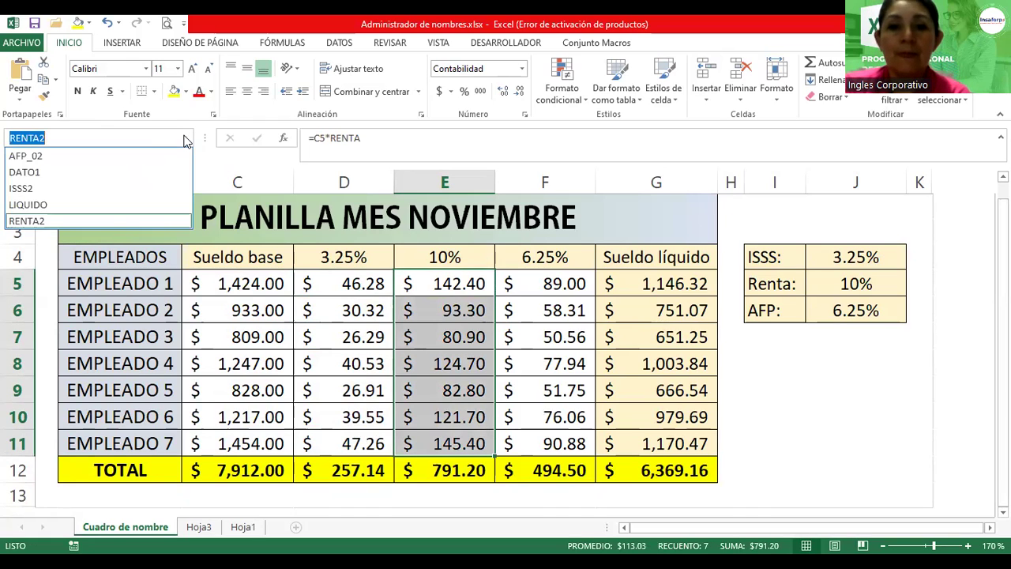
{"action": "left_click", "coordinate": [83, 161]}
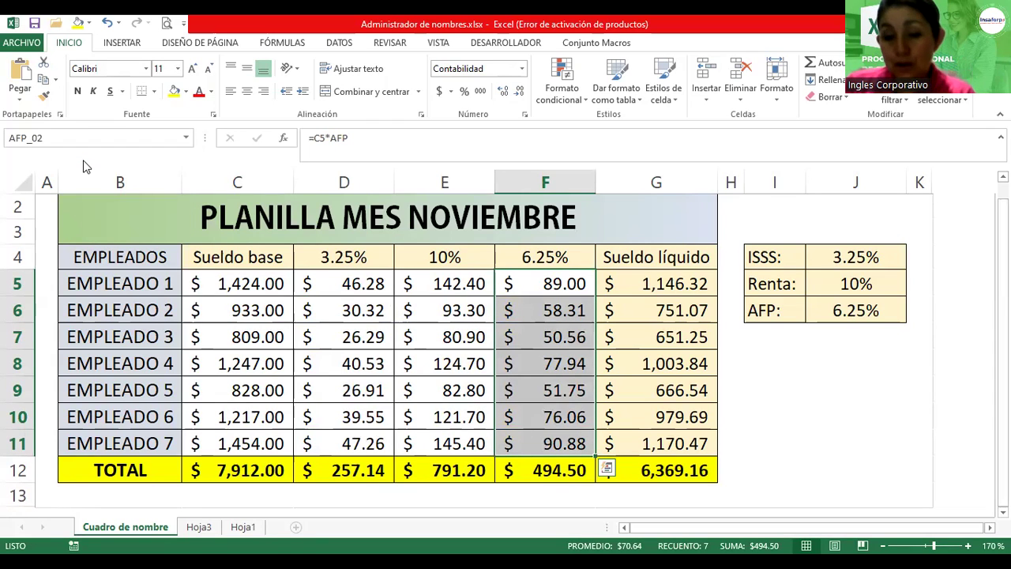
{"action": "left_click", "coordinate": [852, 267]}
{"action": "left_click", "coordinate": [853, 283]}
{"action": "left_click", "coordinate": [848, 310]}
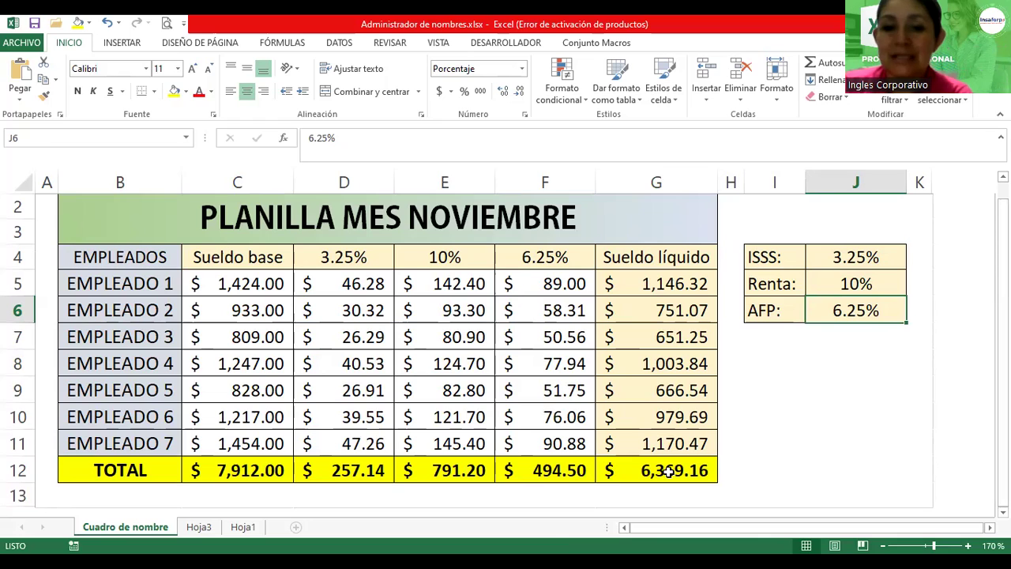
{"action": "left_click", "coordinate": [353, 469]}
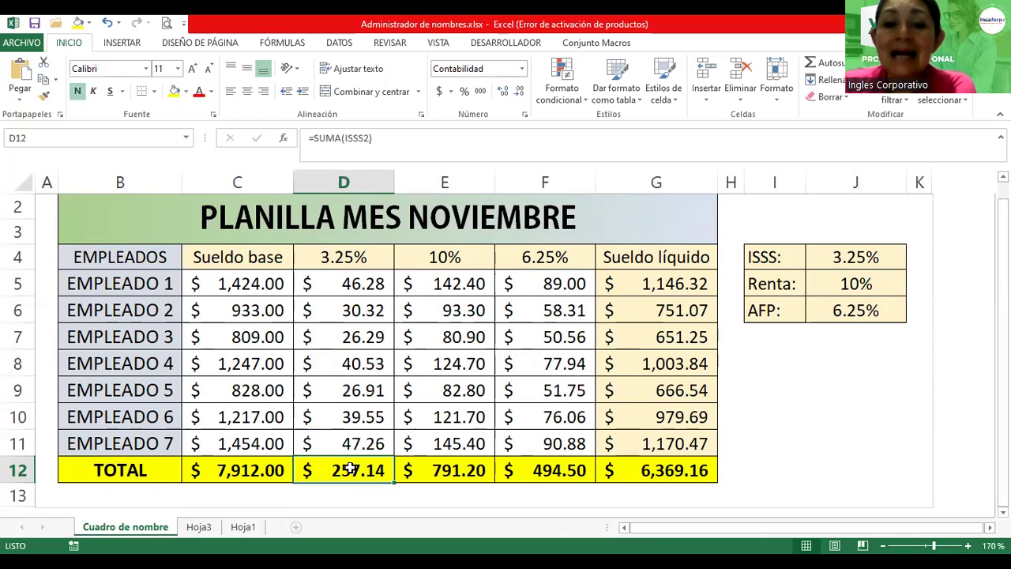
{"action": "double_click", "coordinate": [352, 469]}
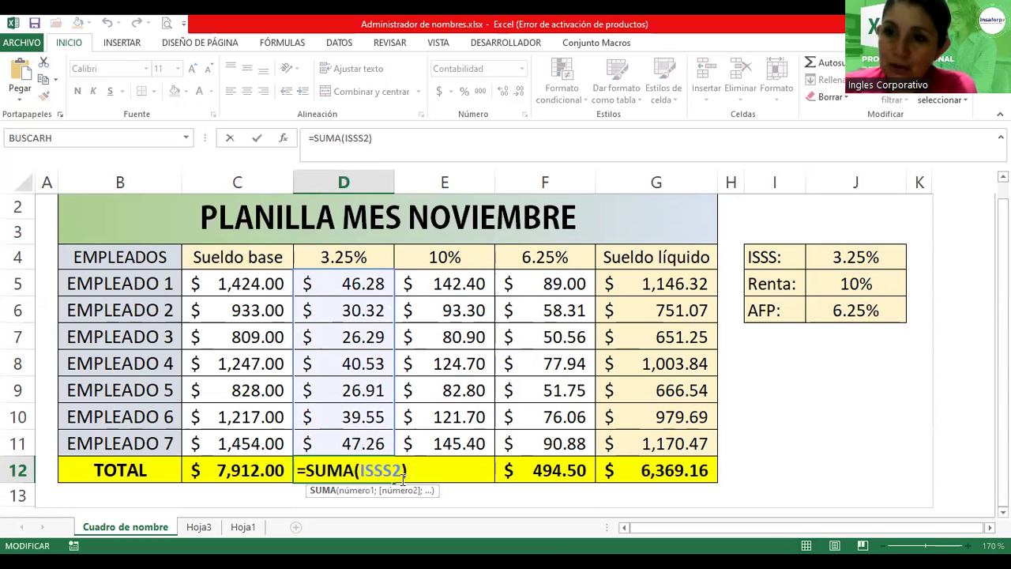
{"action": "left_click", "coordinate": [430, 473]}
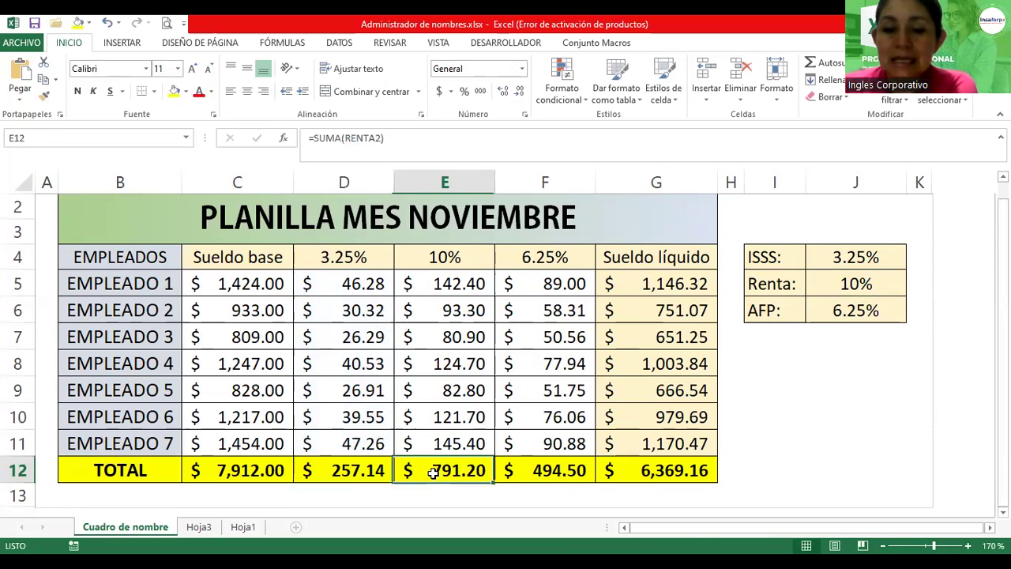
{"action": "double_click", "coordinate": [434, 472]}
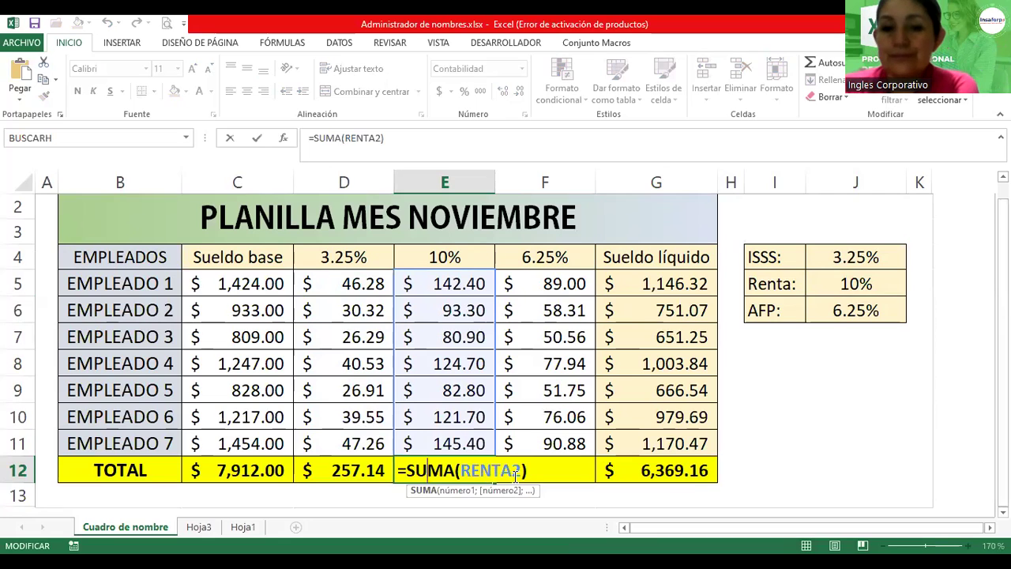
{"action": "key", "text": "Return"}
{"action": "double_click", "coordinate": [533, 473]}
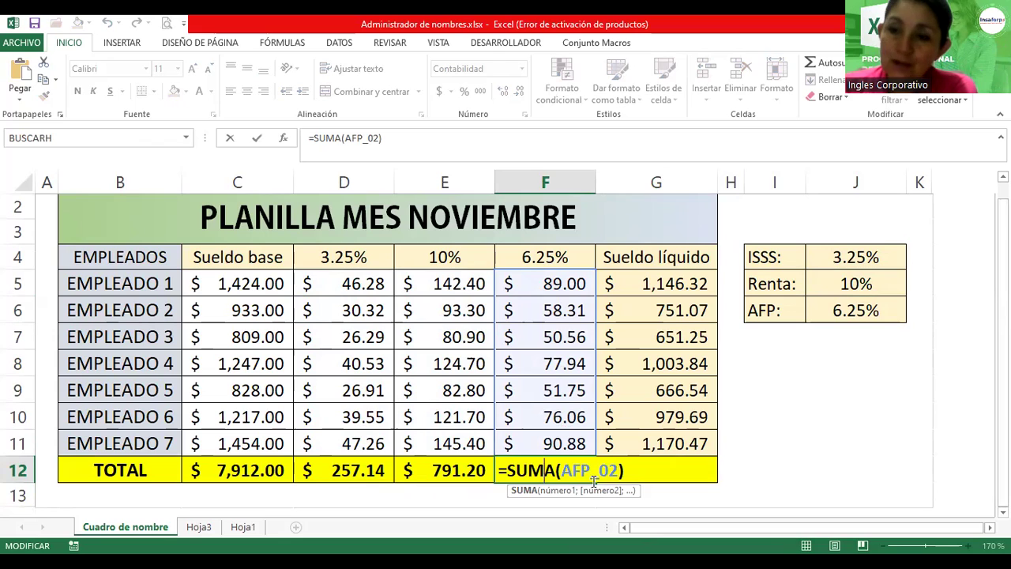
{"action": "key", "text": "Return"}
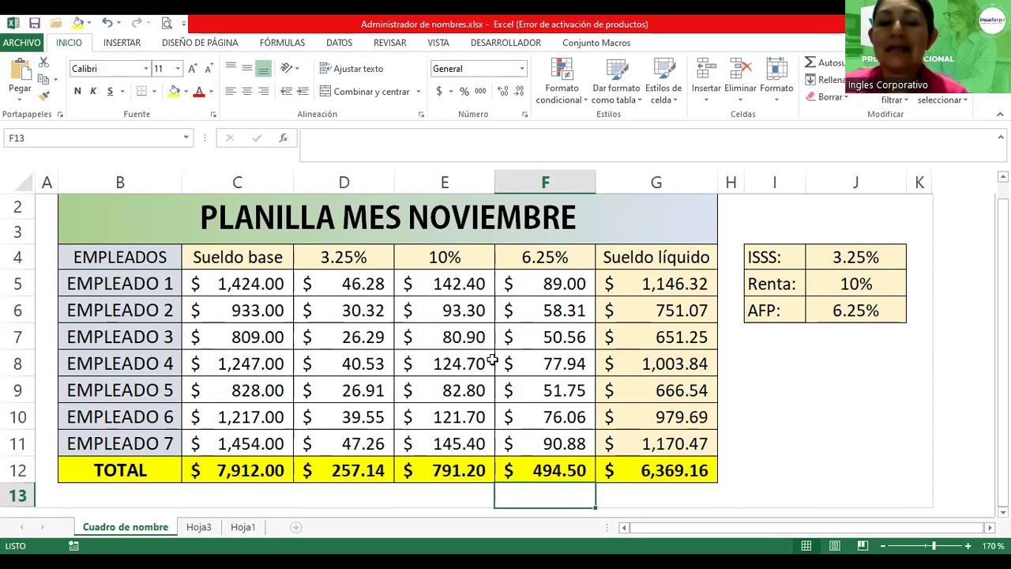
{"action": "left_click", "coordinate": [228, 285]}
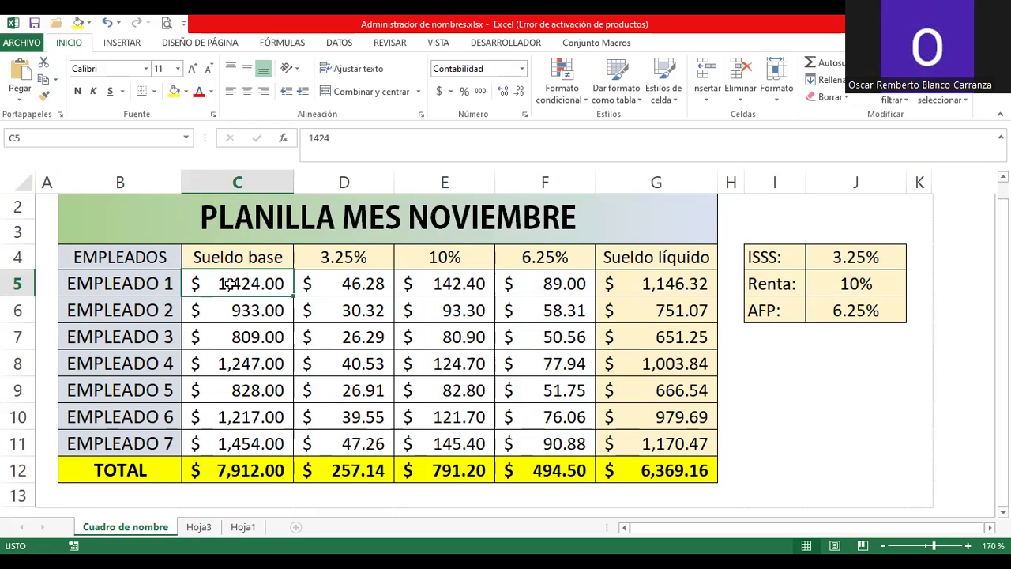
{"action": "left_click", "coordinate": [438, 285]}
{"action": "double_click", "coordinate": [438, 285]}
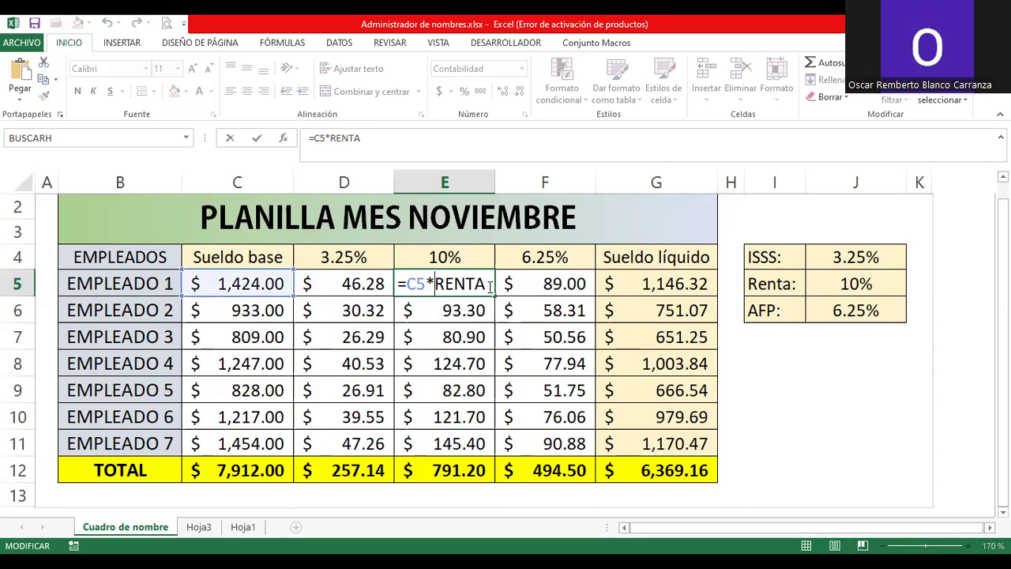
{"action": "key", "text": "Return"}
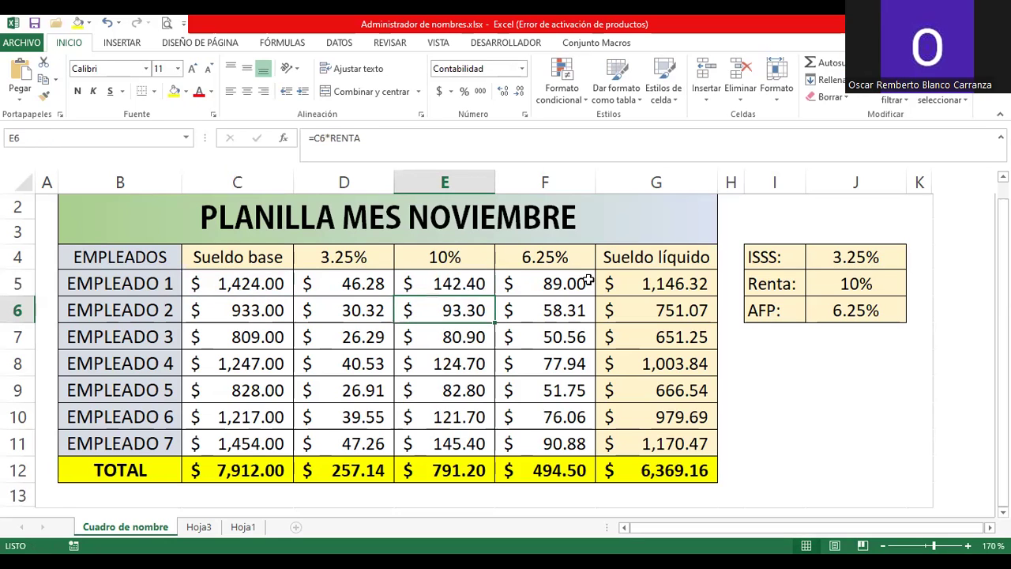
{"action": "double_click", "coordinate": [570, 286]}
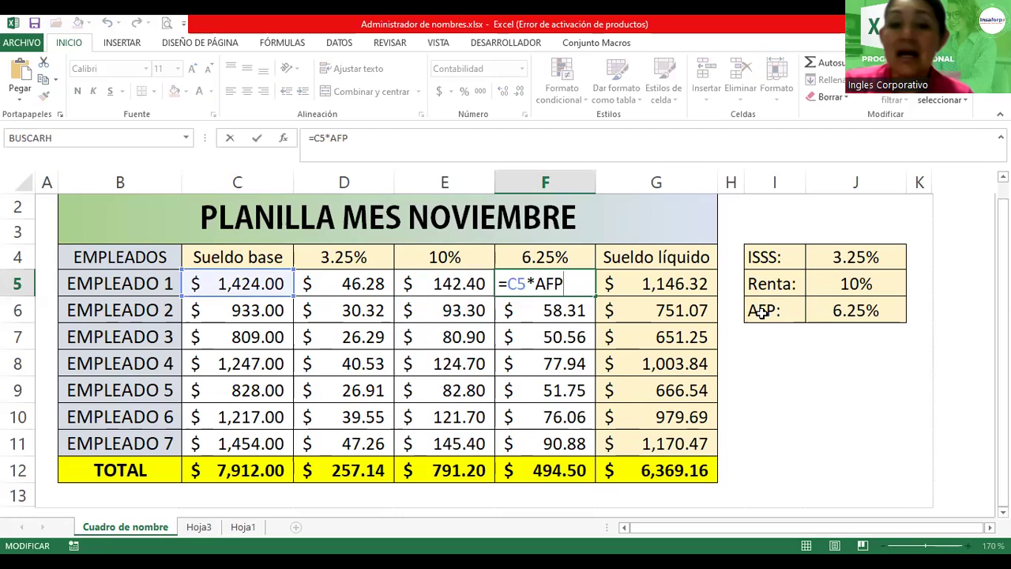
{"action": "key", "text": "Return"}
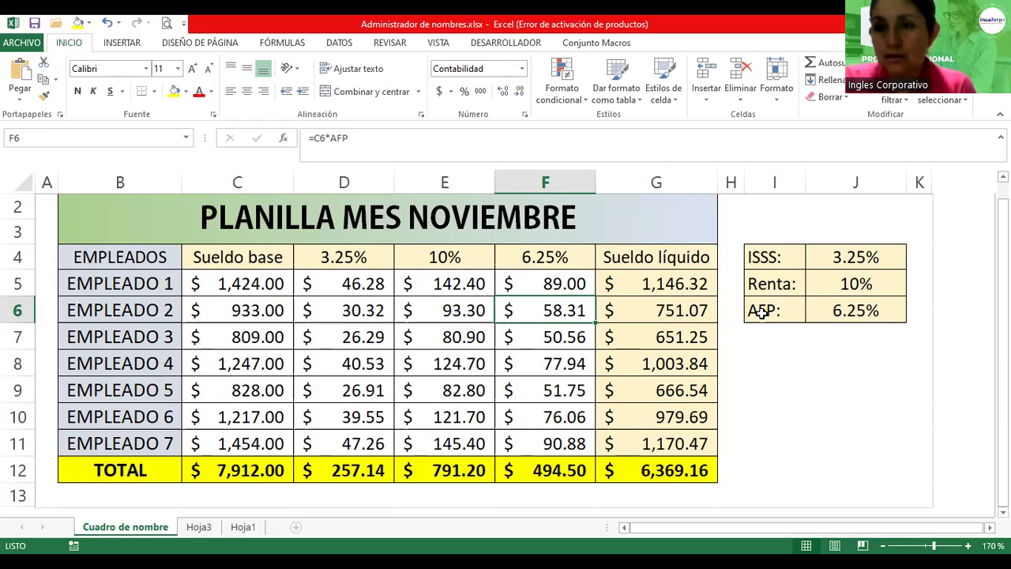
{"action": "left_click", "coordinate": [451, 308]}
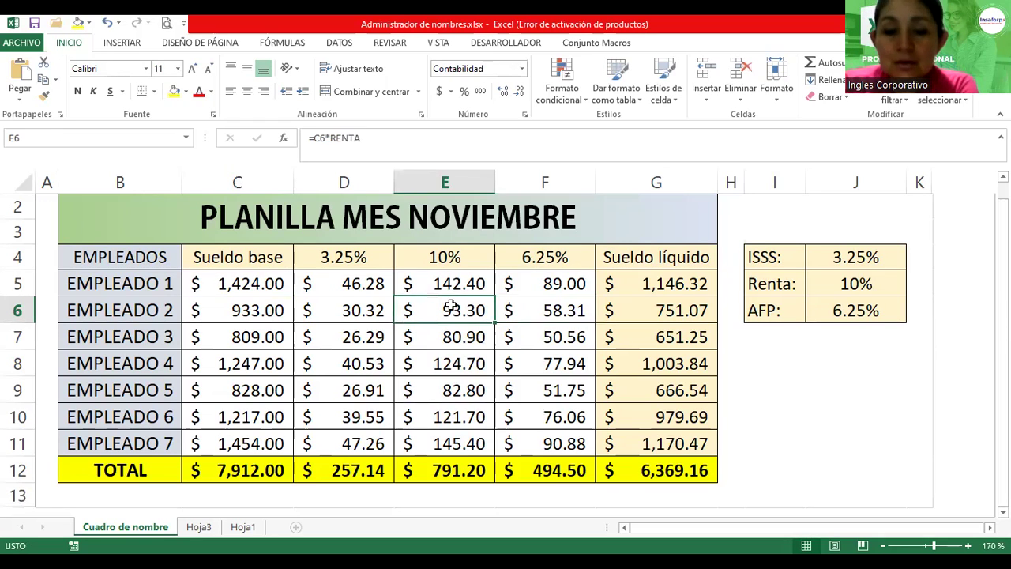
Step: Open Administrador de nombres from FÓRMULAS and select ISSS2, referring to D5:D11
{"action": "left_click", "coordinate": [286, 44]}
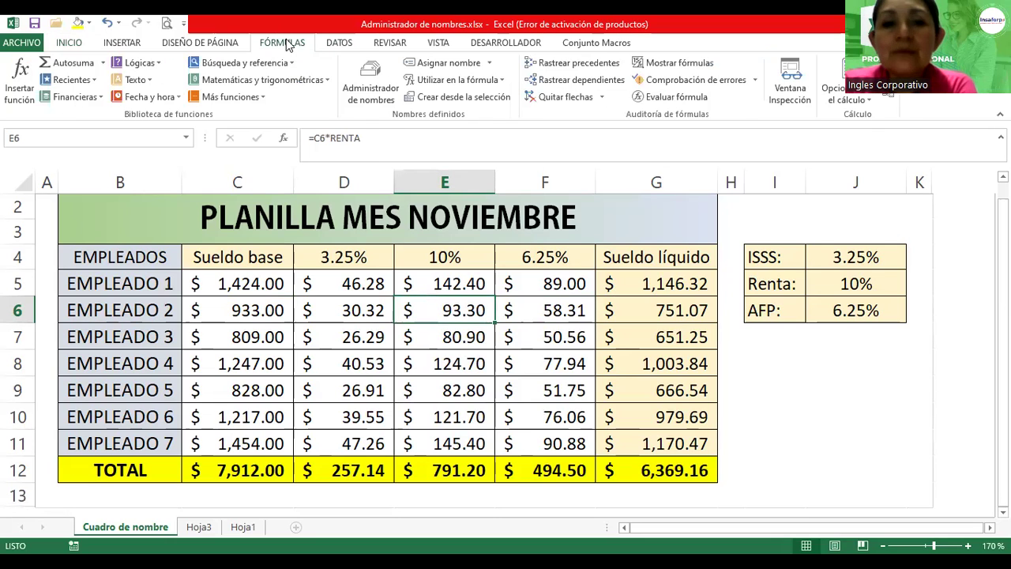
{"action": "left_click", "coordinate": [370, 90]}
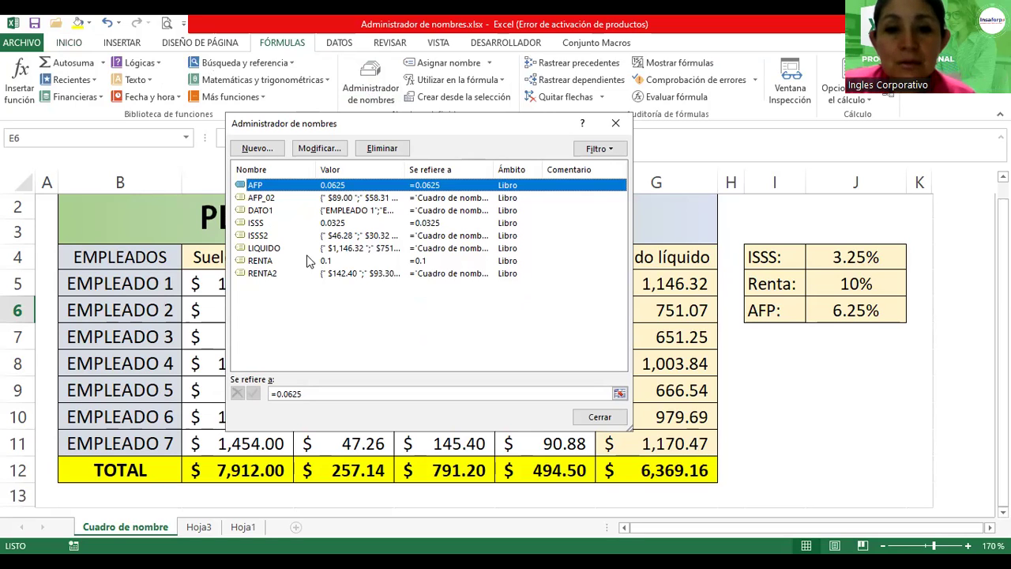
{"action": "left_click", "coordinate": [259, 235]}
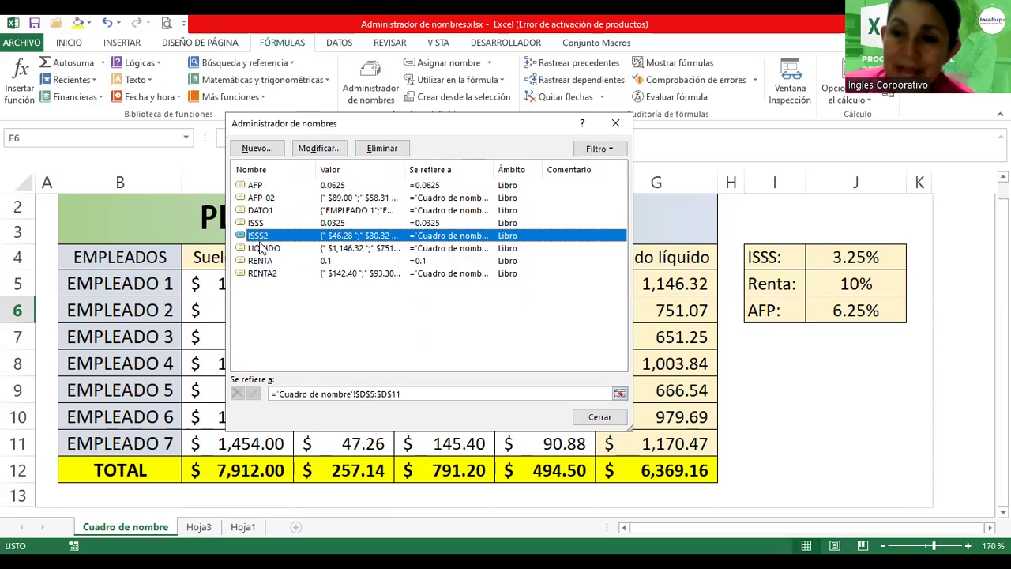
Step: Open ISSS2 for editing, cancel without changes, then choose to delete the ISSS2 name
{"action": "left_click", "coordinate": [326, 150]}
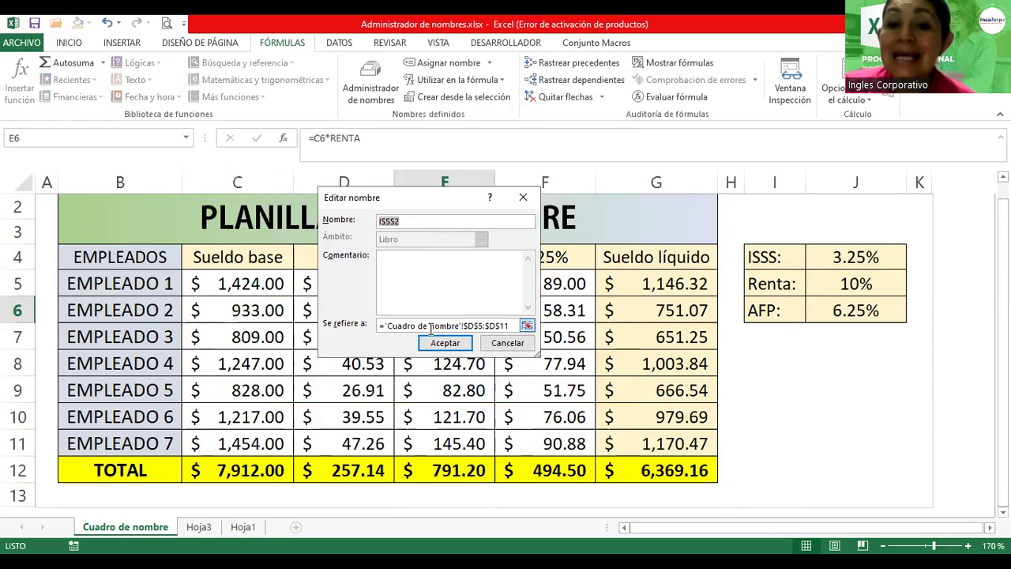
{"action": "left_click", "coordinate": [522, 343]}
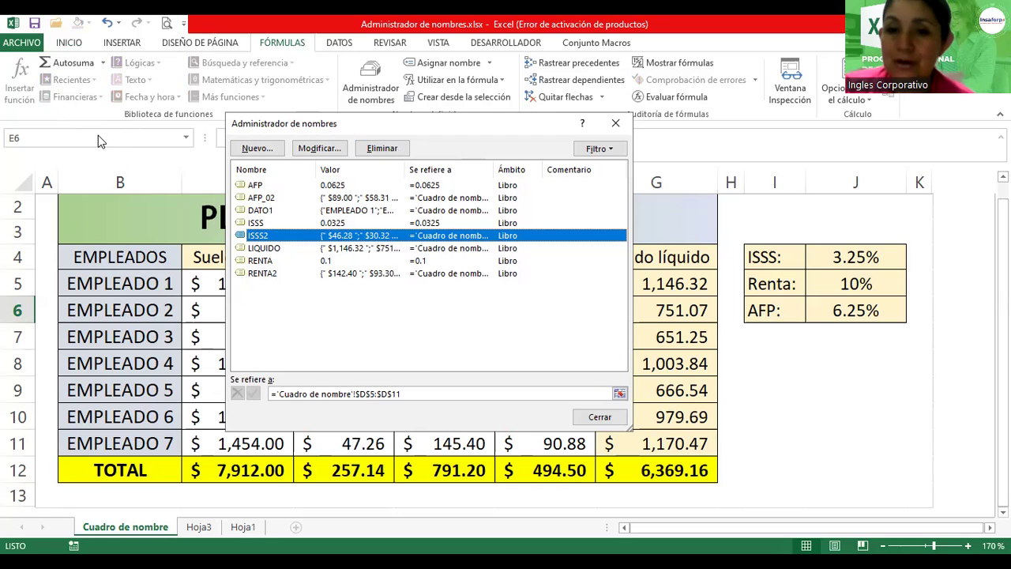
{"action": "left_click", "coordinate": [386, 150]}
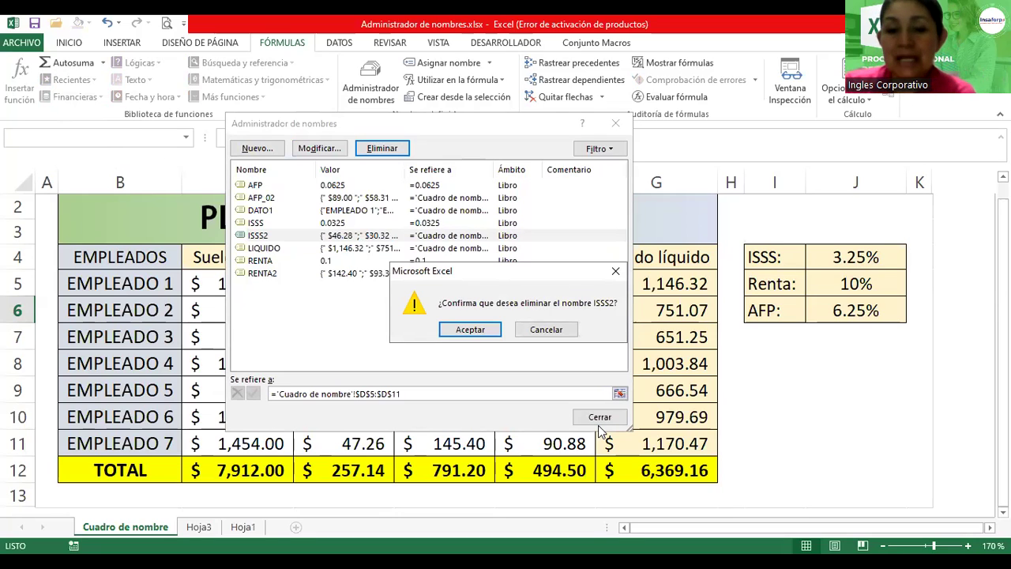
Step: Confirm deletion of ISSS2 and close the Name Manager, leaving D12 showing ##########
{"action": "left_click", "coordinate": [468, 331]}
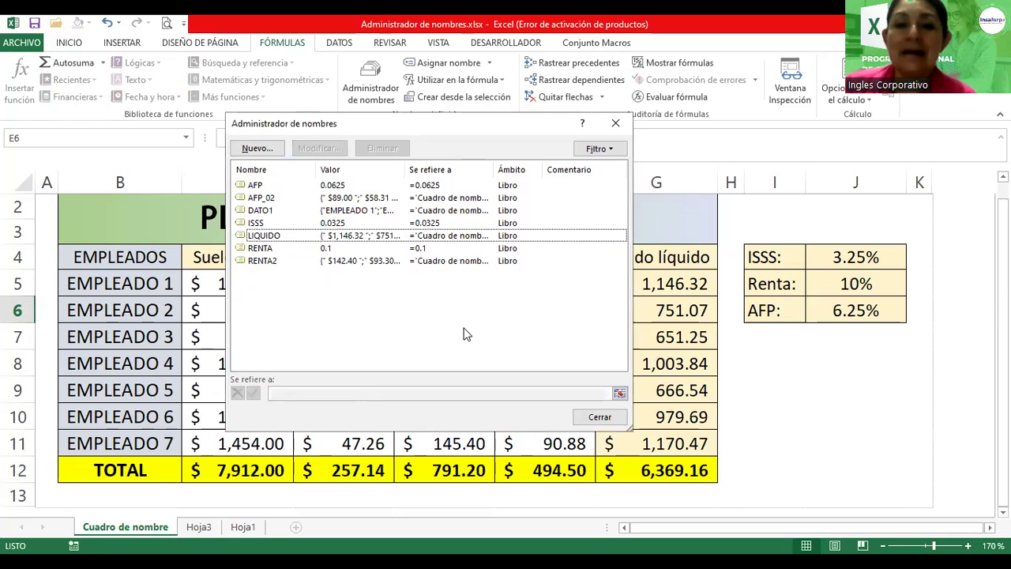
{"action": "left_click", "coordinate": [598, 418]}
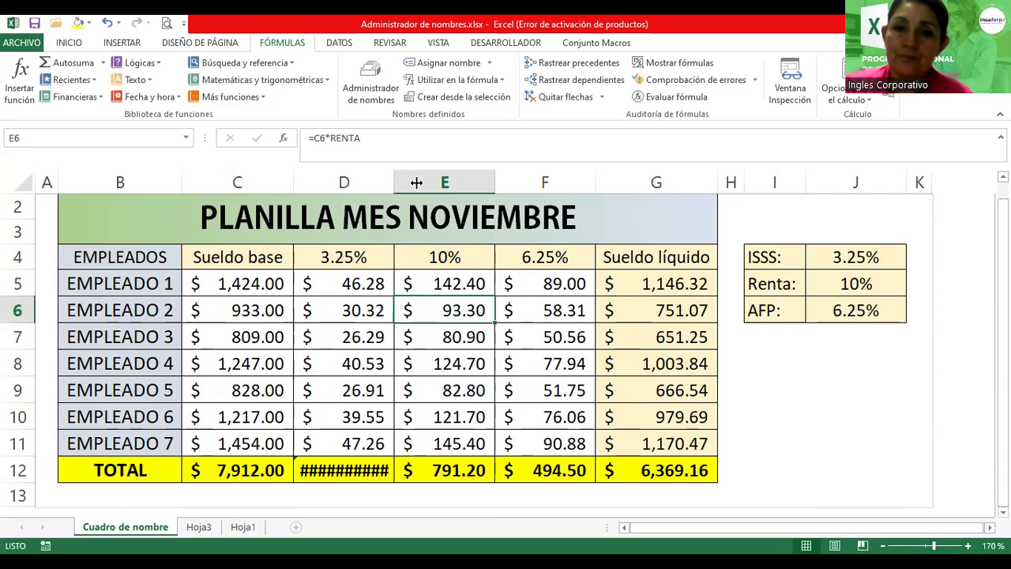
Step: Widen column D to reveal the #¿NOMBRE? error and inspect D12's =SUMA(ISSS2) formula
{"action": "left_click_drag", "start_coordinate": [416, 182], "coordinate": [442, 183]}
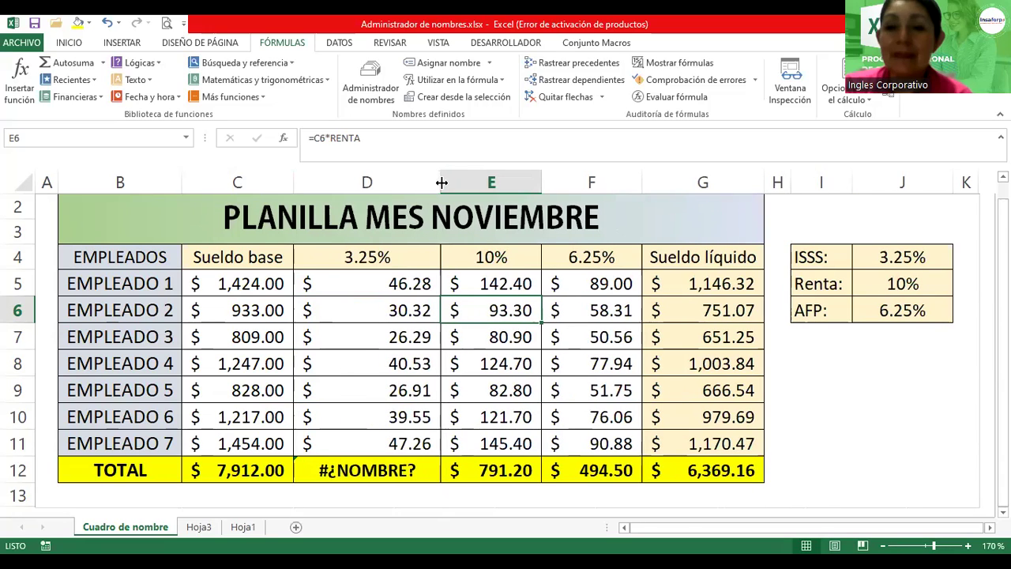
{"action": "double_click", "coordinate": [358, 472]}
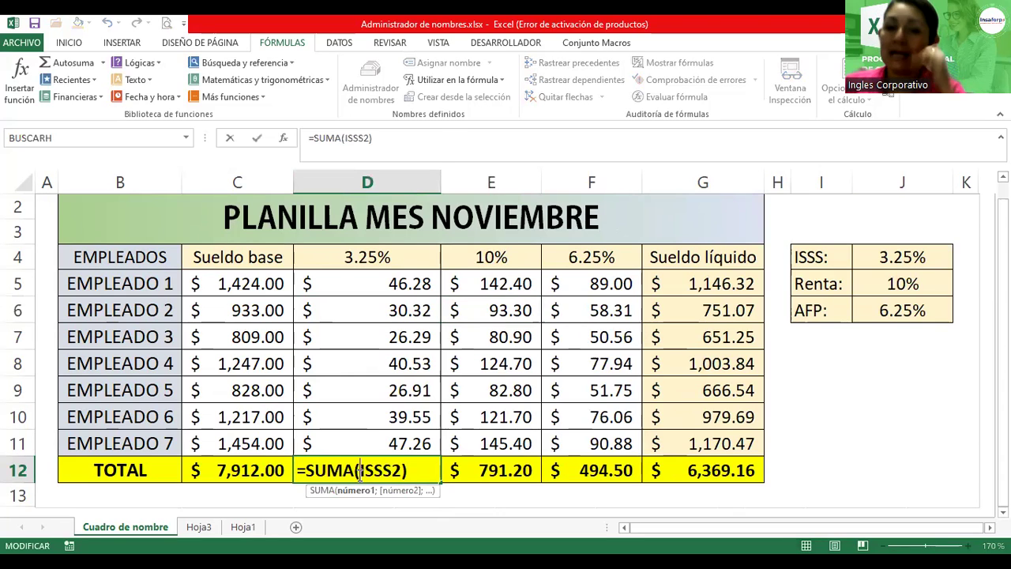
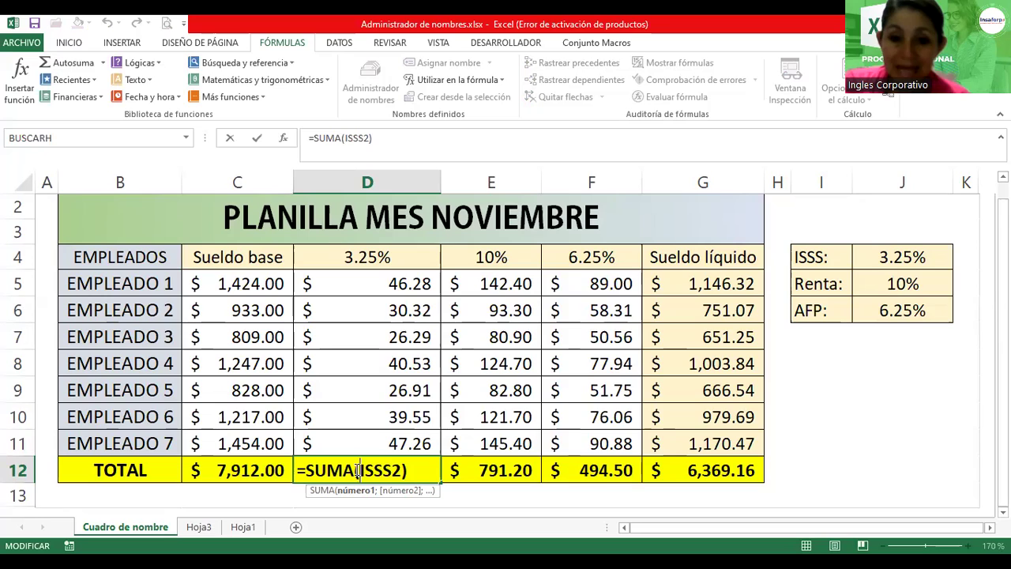
Step: Inspect the ISSS2 name in D12's sum formula and check the defined range names
{"action": "left_click_drag", "start_coordinate": [358, 469], "coordinate": [401, 470]}
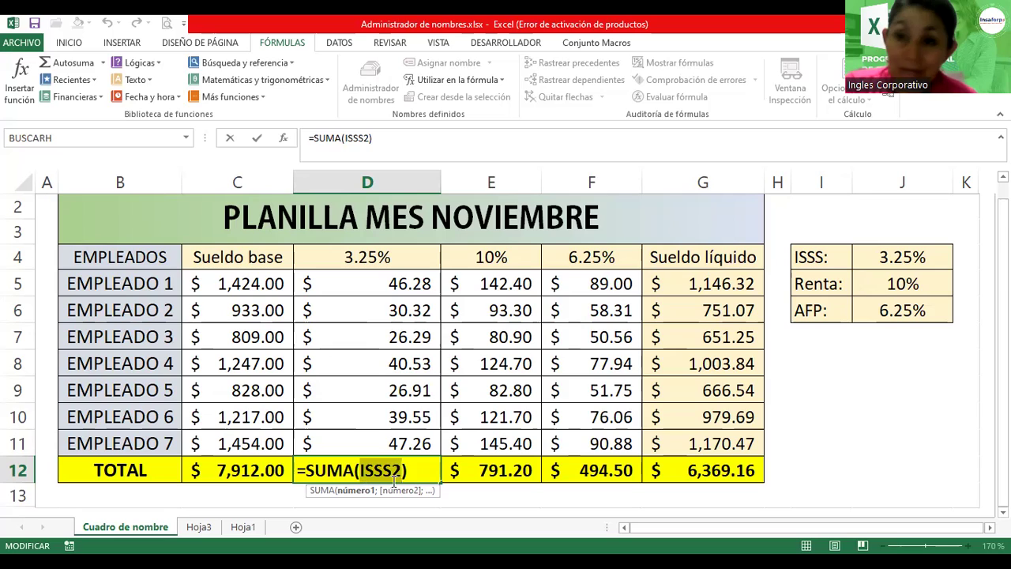
{"action": "key", "text": "Return"}
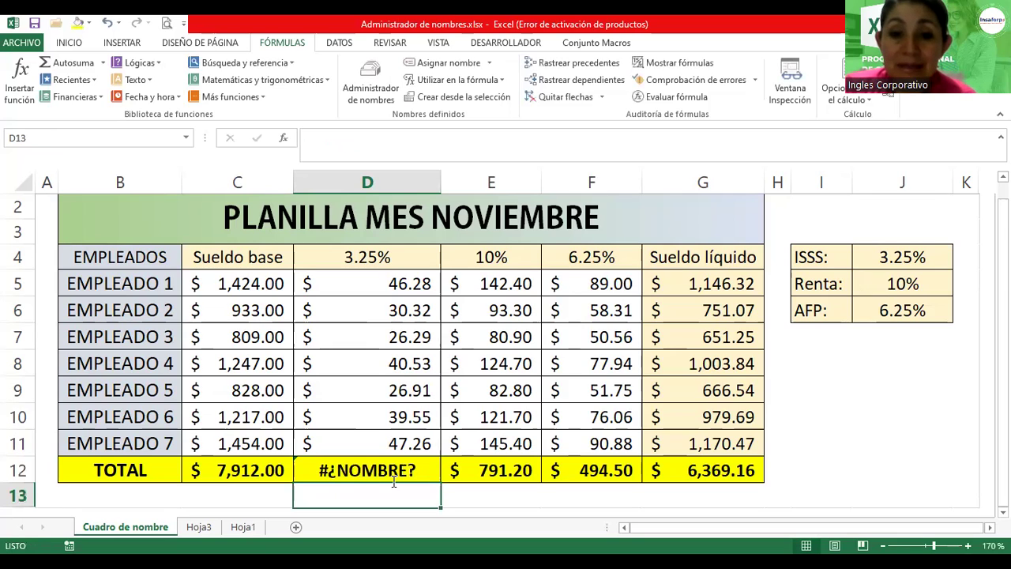
{"action": "left_click", "coordinate": [379, 336]}
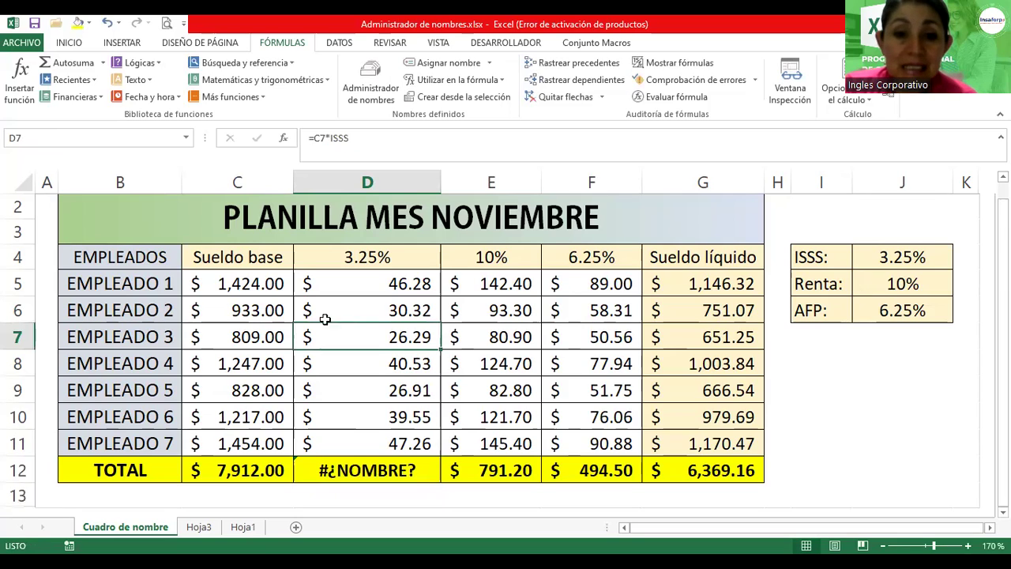
{"action": "left_click", "coordinate": [188, 141]}
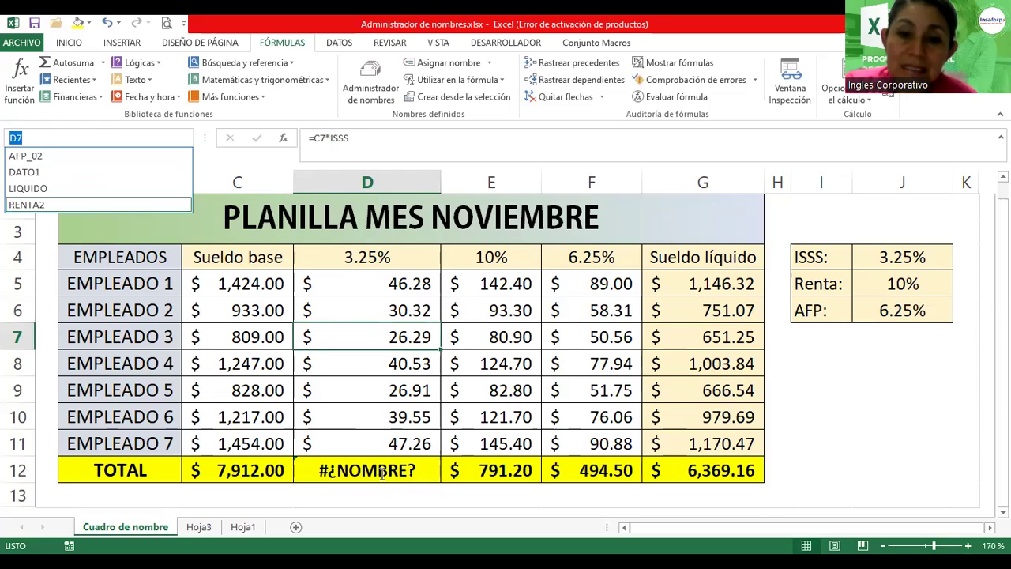
Step: Rewrite D12 as =SUMA(D5:D11) so the 3.25% total shows $257.14
{"action": "double_click", "coordinate": [402, 471]}
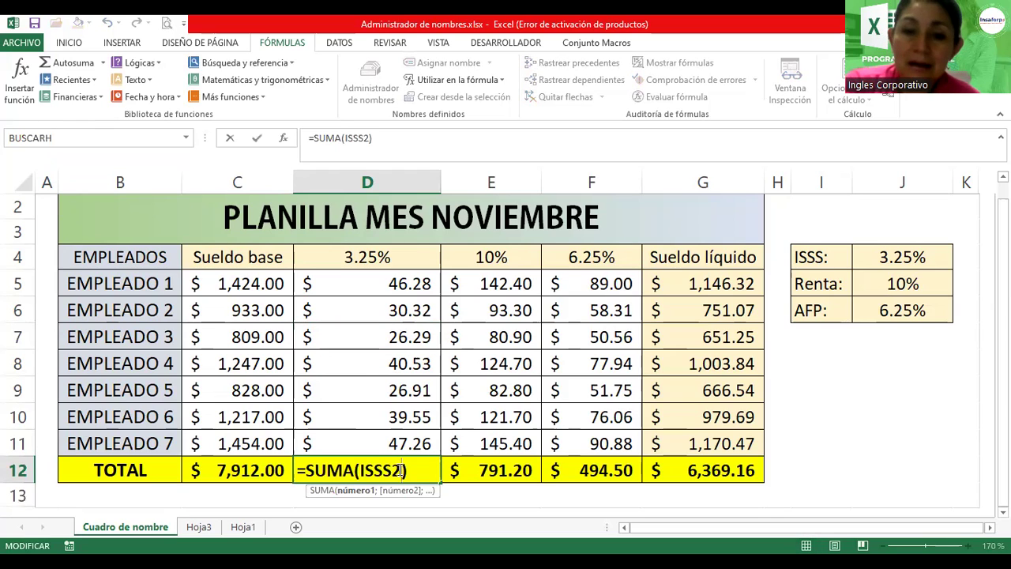
{"action": "key", "text": "BackSpace"}
{"action": "key", "text": "BackSpace"}
{"action": "key", "text": "BackSpace"}
{"action": "left_click", "coordinate": [387, 284]}
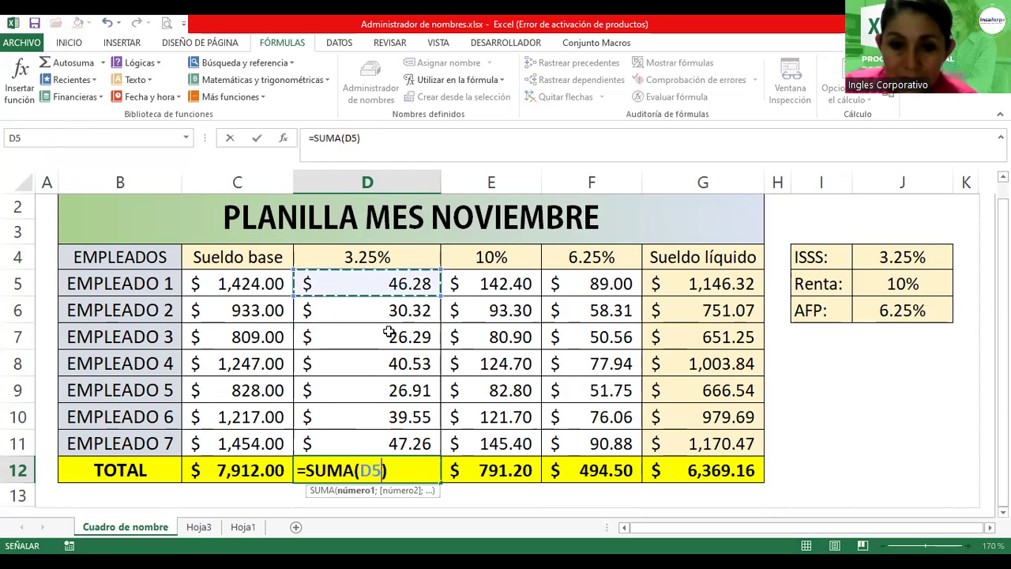
{"action": "left_click_drag", "start_coordinate": [393, 407], "coordinate": [399, 446]}
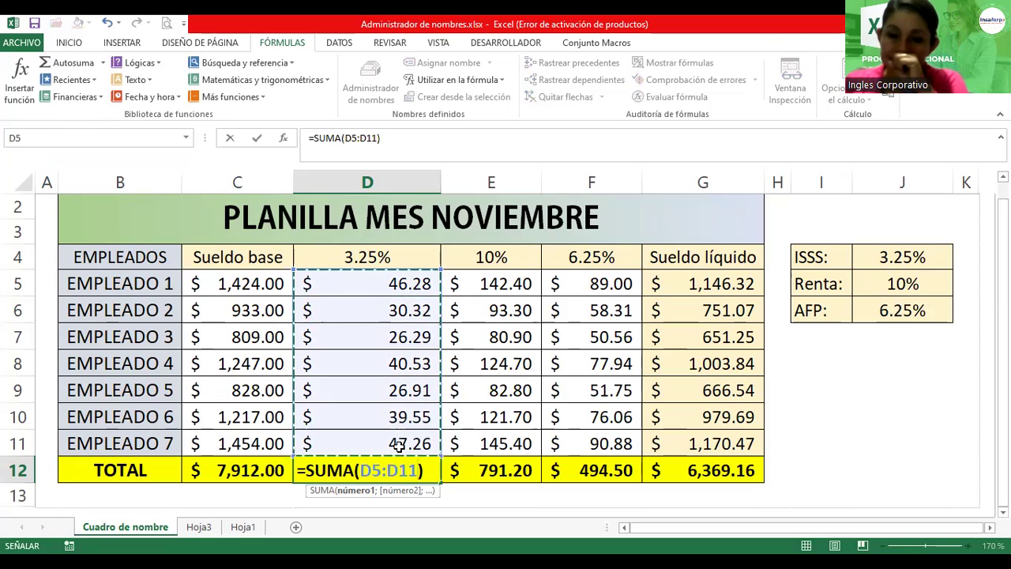
{"action": "key", "text": "Return"}
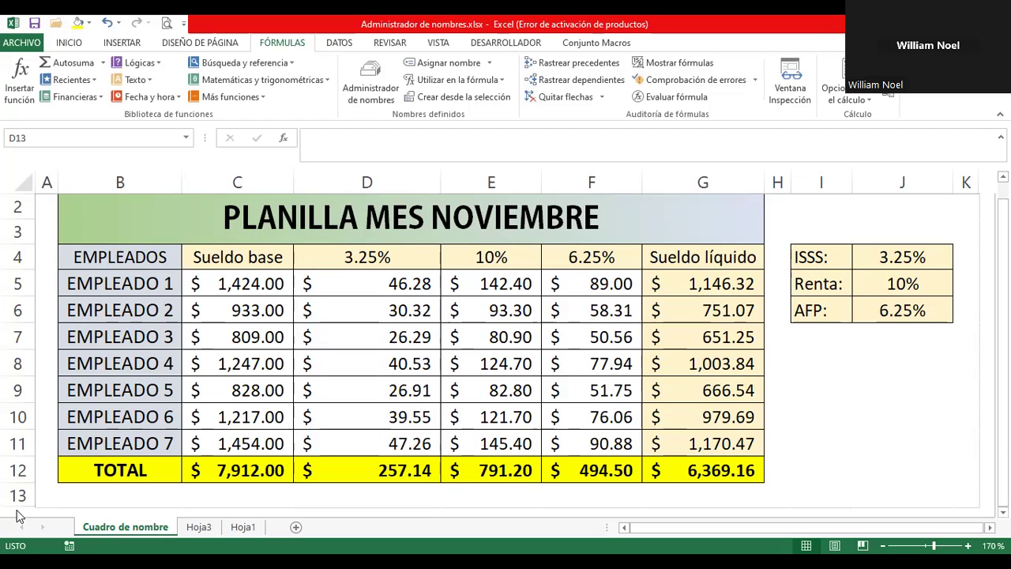
{"action": "left_click", "coordinate": [399, 465]}
{"action": "double_click", "coordinate": [380, 470]}
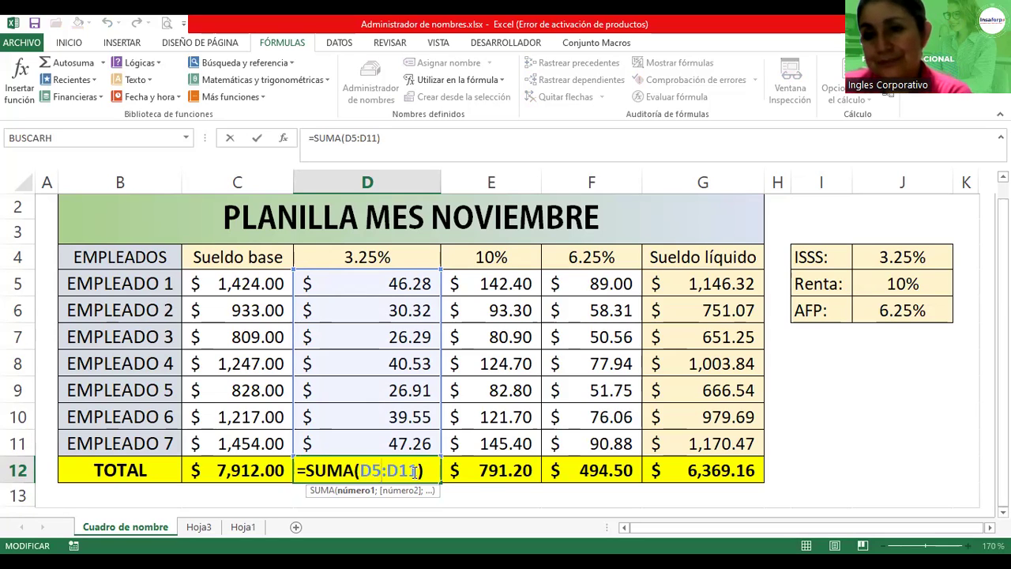
{"action": "left_click_drag", "start_coordinate": [414, 472], "coordinate": [362, 472]}
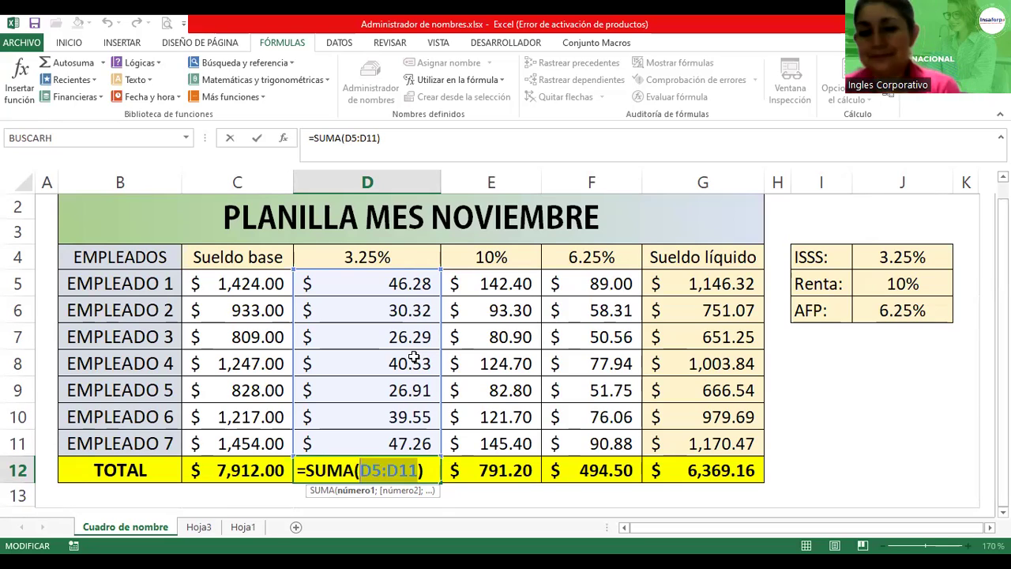
{"action": "key", "text": "Return"}
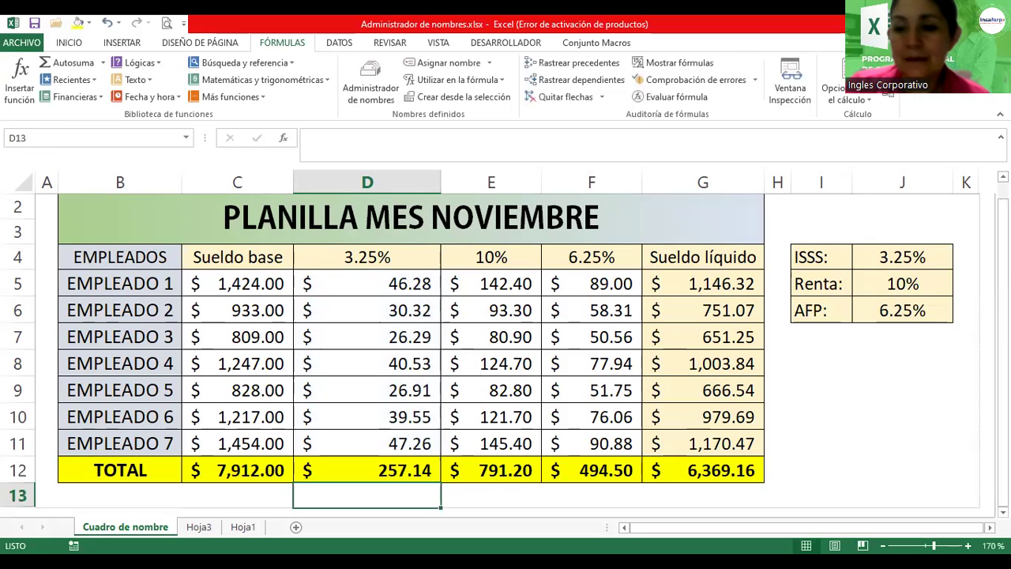
{"action": "left_click", "coordinate": [883, 545]}
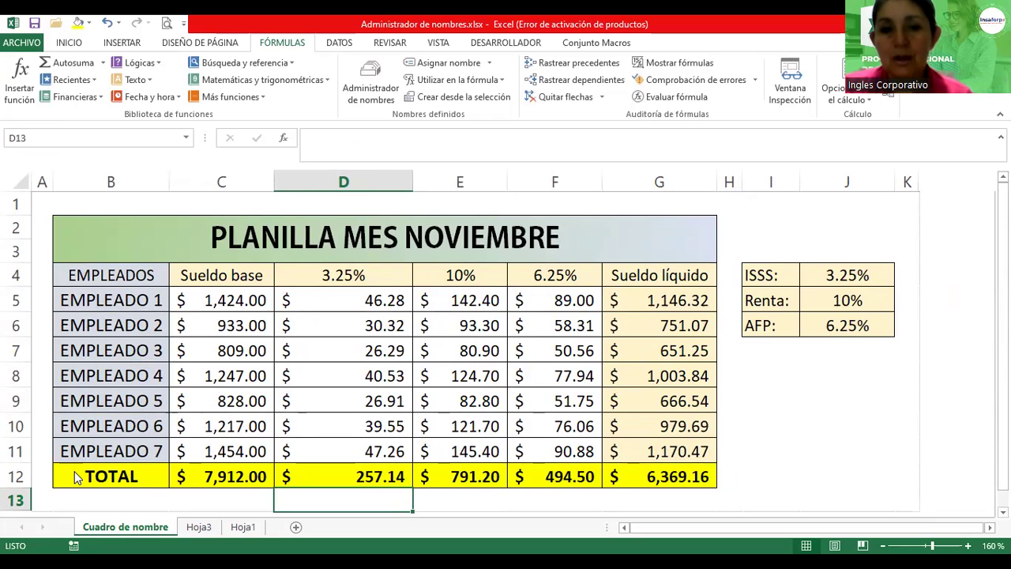
Step: Rename the Hoja3 sheet to 'Control de Cuenta'
{"action": "left_click", "coordinate": [193, 528]}
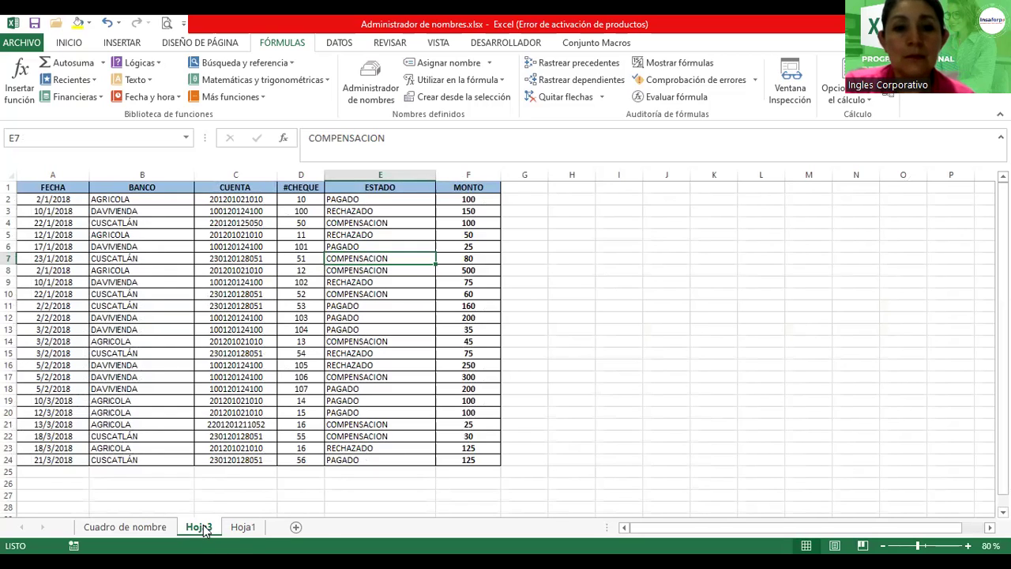
{"action": "double_click", "coordinate": [199, 527]}
{"action": "type", "text": "cONTROL"}
{"action": "key", "text": "BackSpace"}
{"action": "key", "text": "BackSpace"}
{"action": "key", "text": "BackSpace"}
{"action": "key", "text": "BackSpace"}
{"action": "key", "text": "BackSpace"}
{"action": "key", "text": "BackSpace"}
{"action": "type", "text": "C"}
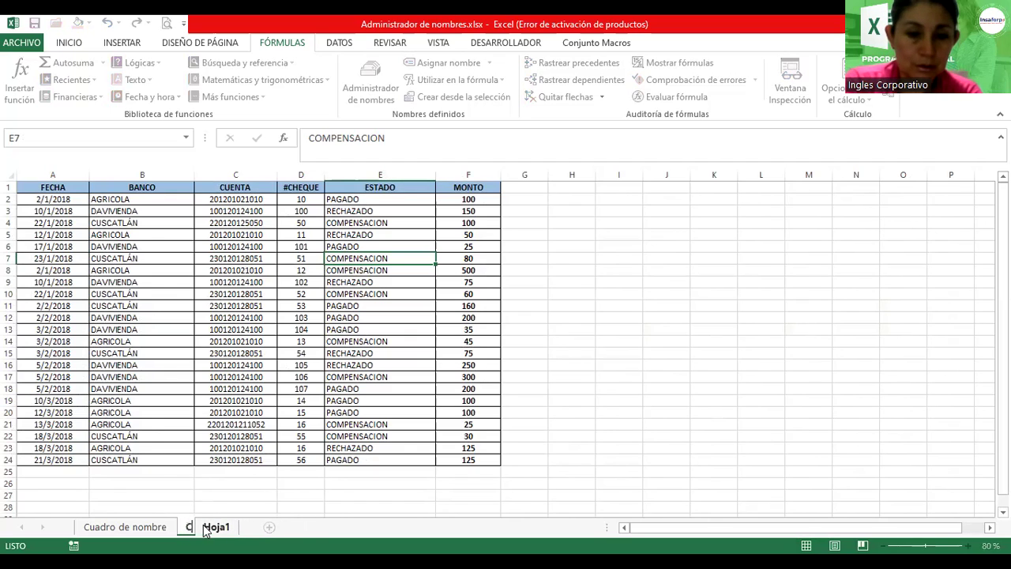
{"action": "type", "text": "ontrol d"}
{"action": "type", "text": "e Cuetnas"}
{"action": "key", "text": "BackSpace"}
{"action": "key", "text": "BackSpace"}
{"action": "key", "text": "BackSpace"}
{"action": "key", "text": "BackSpace"}
{"action": "type", "text": "nta"}
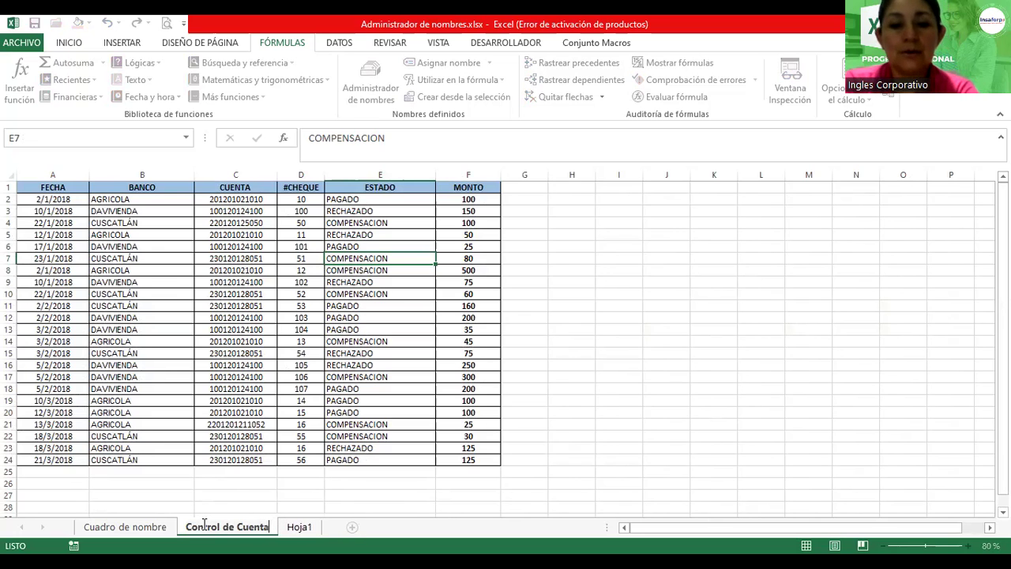
{"action": "key", "text": "Return"}
Step: Correct the sheet name to 'Control de Cuentas'
{"action": "double_click", "coordinate": [204, 531]}
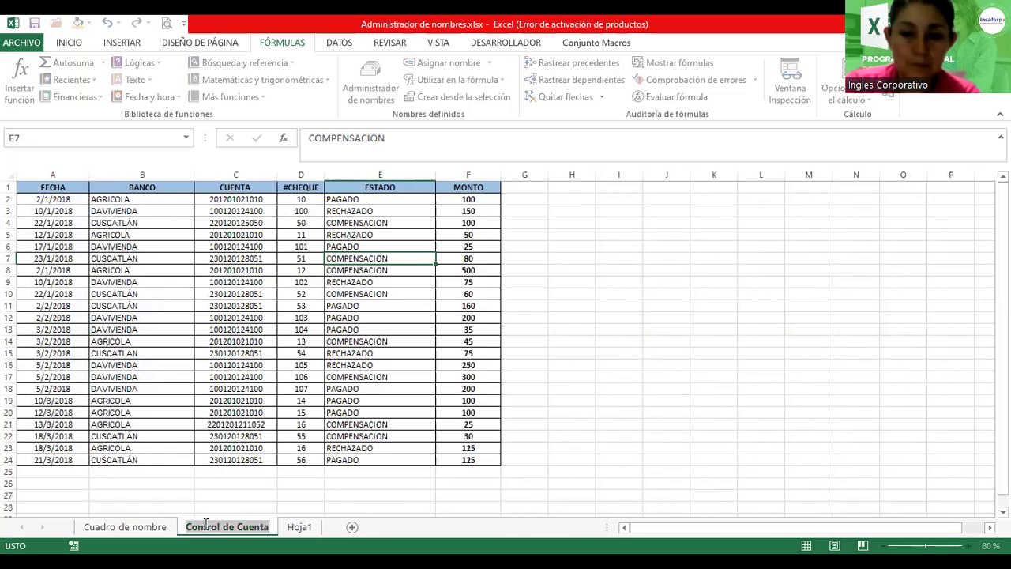
{"action": "left_click", "coordinate": [270, 527]}
{"action": "key", "text": "Return"}
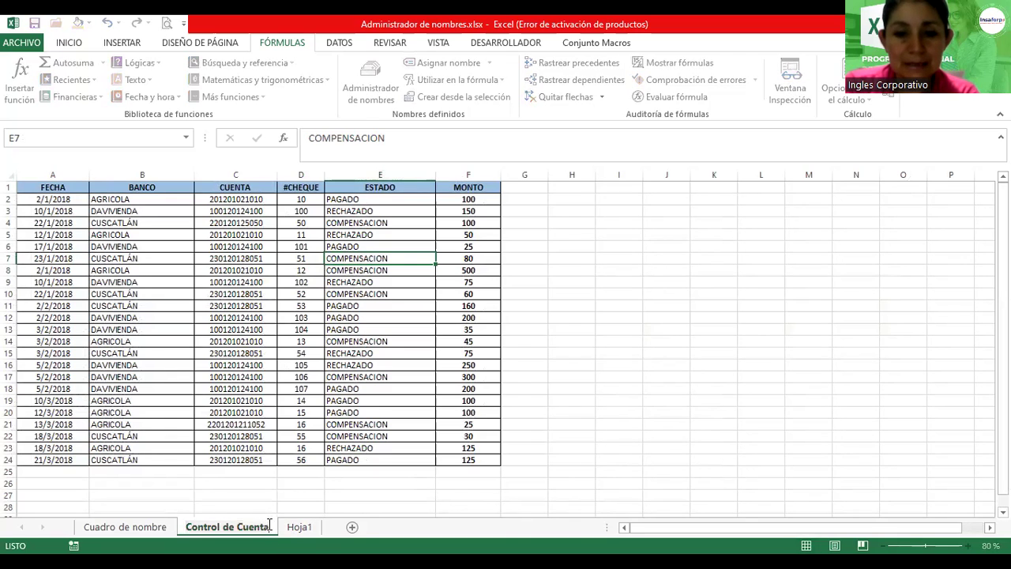
{"action": "type", "text": "s"}
{"action": "key", "text": "Return"}
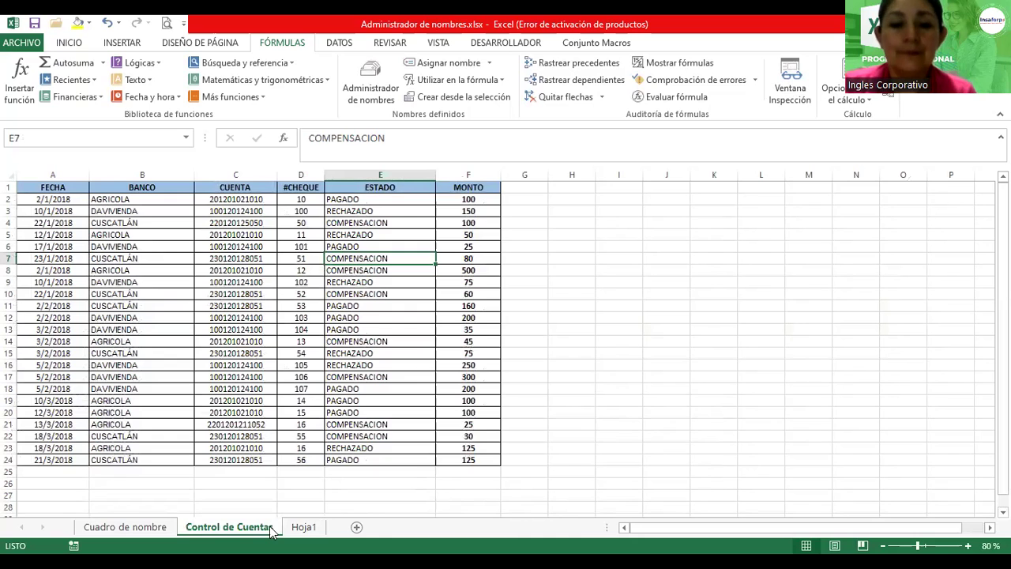
Step: Colour the Control de Cuentas tab orange and the Cuadro de nombre tab red
{"action": "right_click", "coordinate": [270, 529]}
{"action": "mouse_move", "coordinate": [315, 468]}
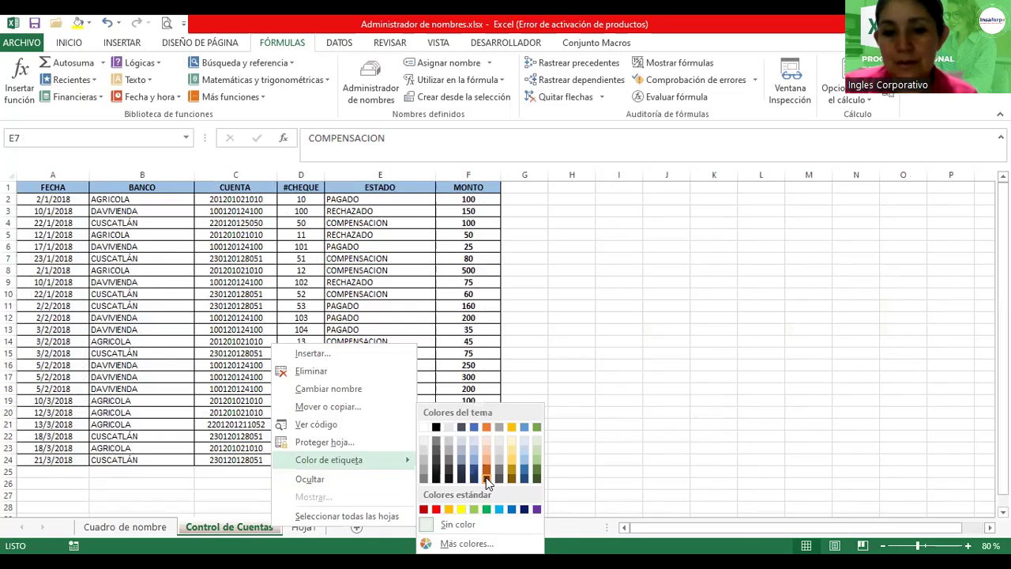
{"action": "left_click", "coordinate": [482, 474]}
{"action": "right_click", "coordinate": [115, 536]}
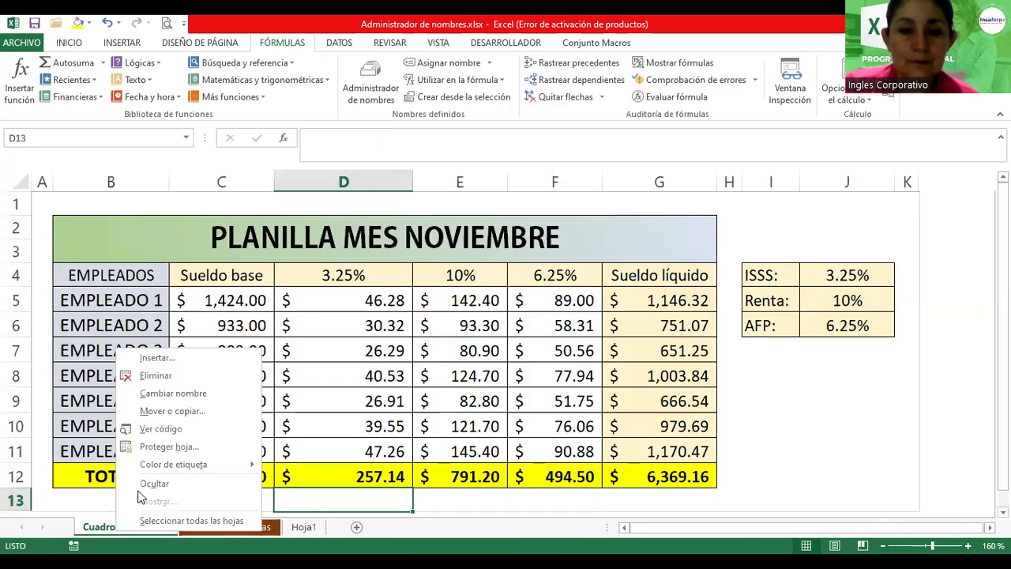
{"action": "mouse_move", "coordinate": [214, 464]}
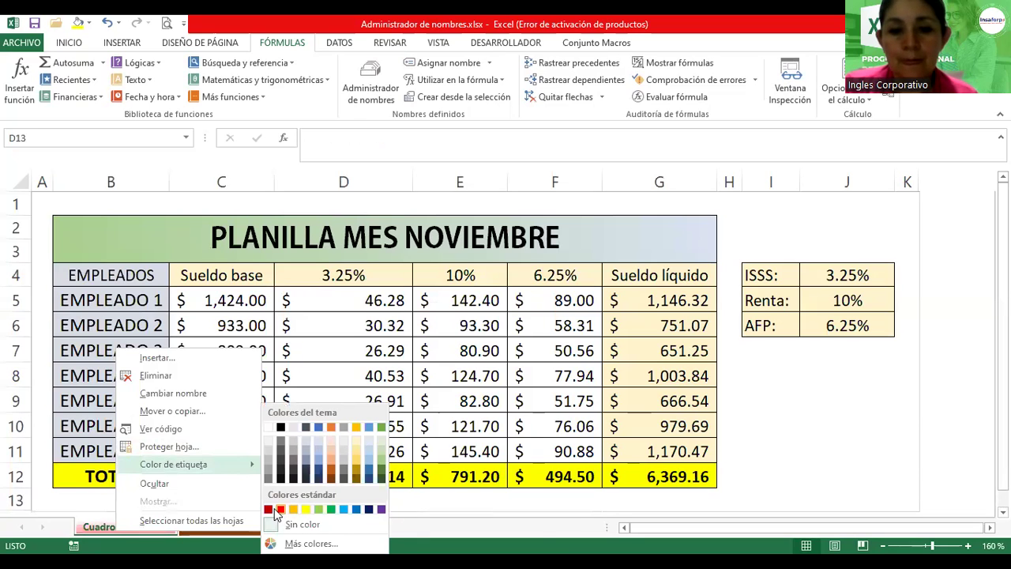
{"action": "left_click", "coordinate": [278, 510]}
{"action": "left_click", "coordinate": [229, 527]}
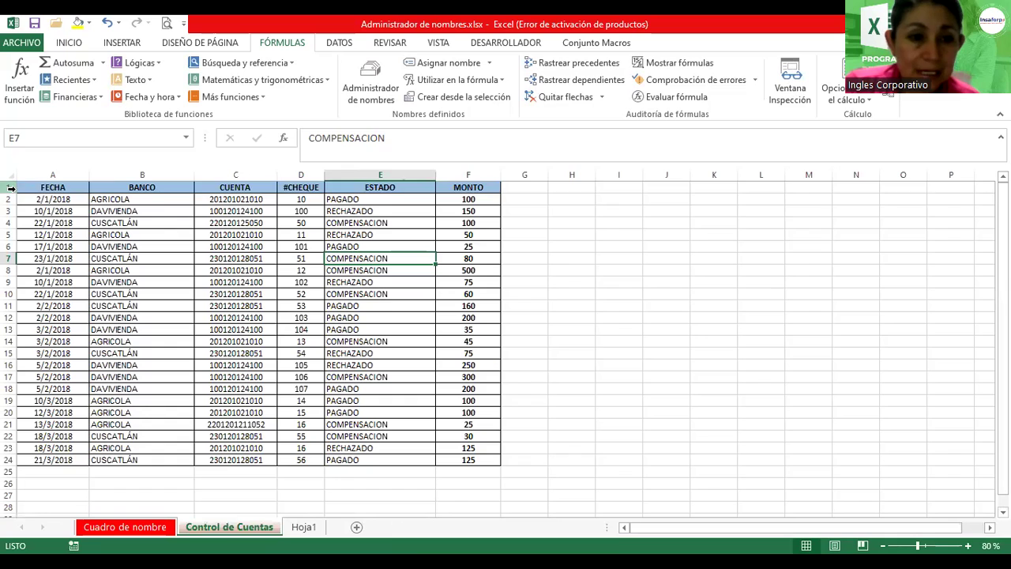
{"action": "left_click_drag", "start_coordinate": [8, 188], "coordinate": [10, 199]}
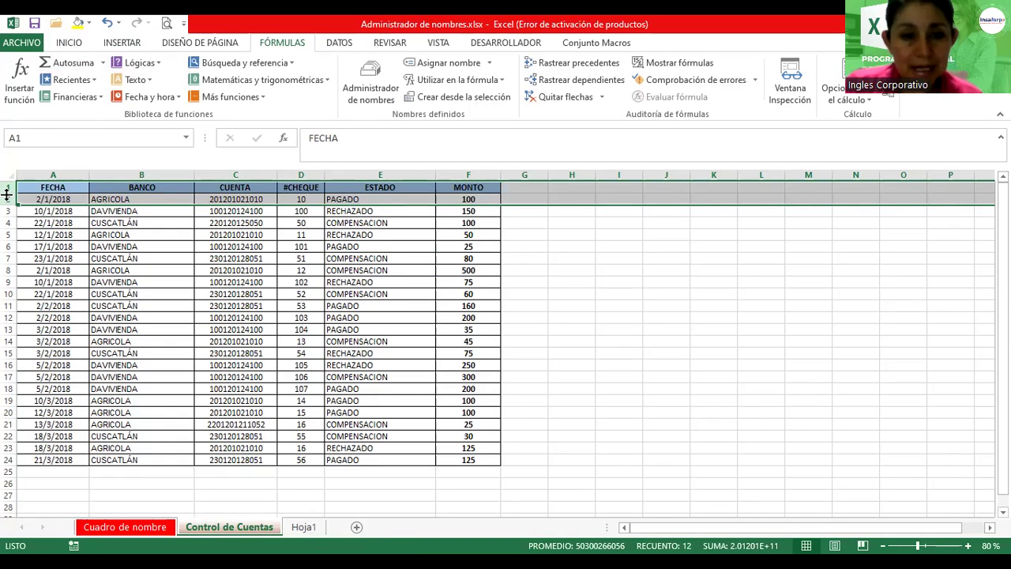
Step: Insert two blank rows above the cheques table and make row 1 much taller
{"action": "right_click", "coordinate": [7, 193]}
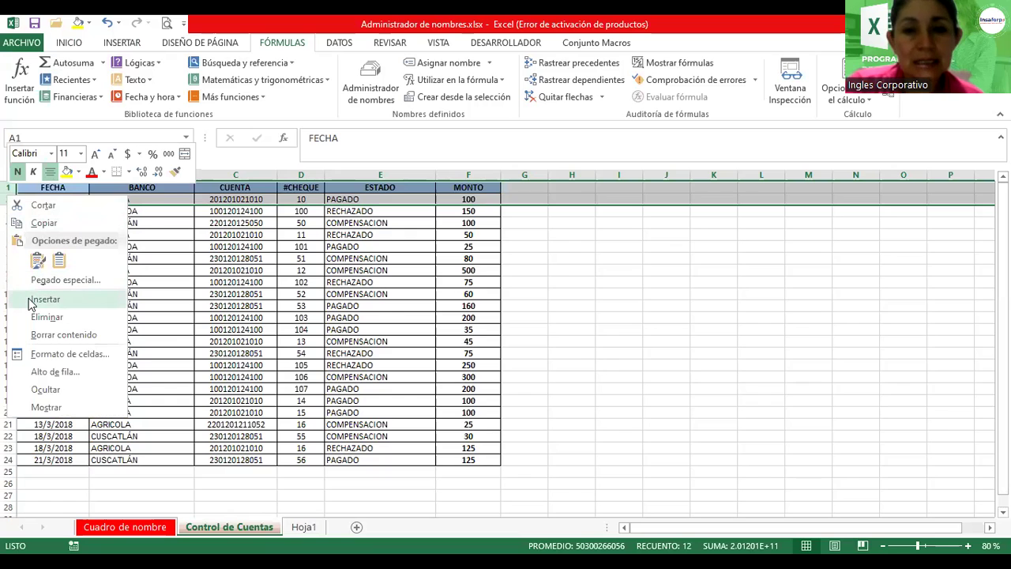
{"action": "left_click", "coordinate": [45, 299]}
{"action": "scroll", "coordinate": [959, 273], "scroll_direction": "up", "scroll_amount": 2, "text": "ctrl"}
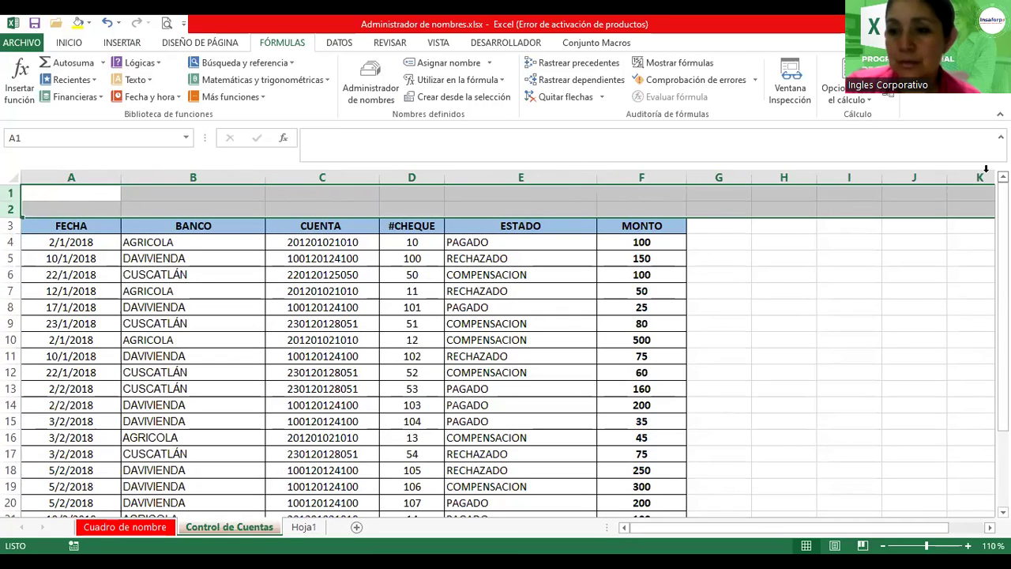
{"action": "left_click", "coordinate": [55, 195]}
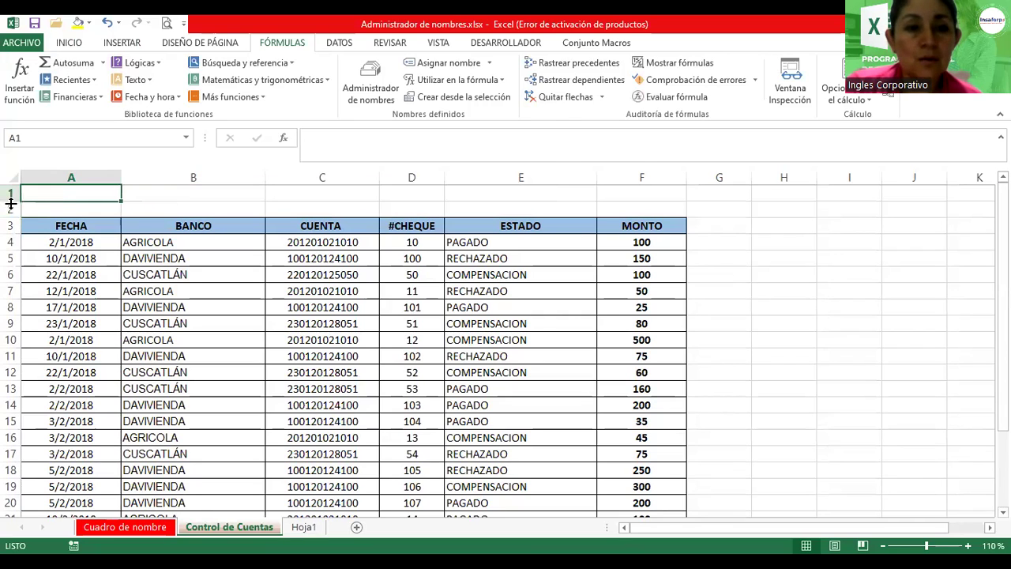
{"action": "left_click_drag", "start_coordinate": [11, 203], "coordinate": [11, 235]}
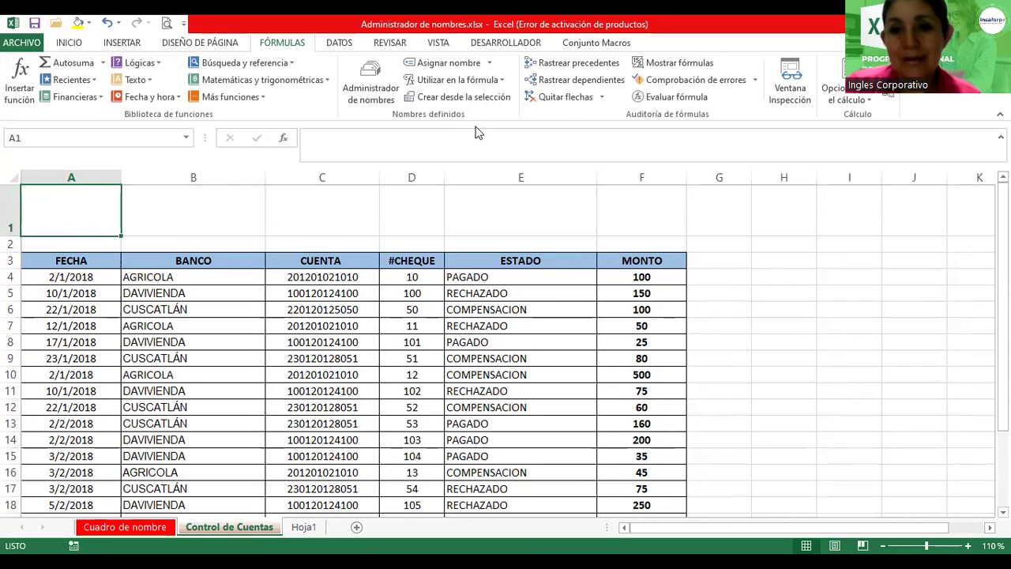
{"action": "scroll", "coordinate": [470, 119], "scroll_direction": "up", "scroll_amount": 2}
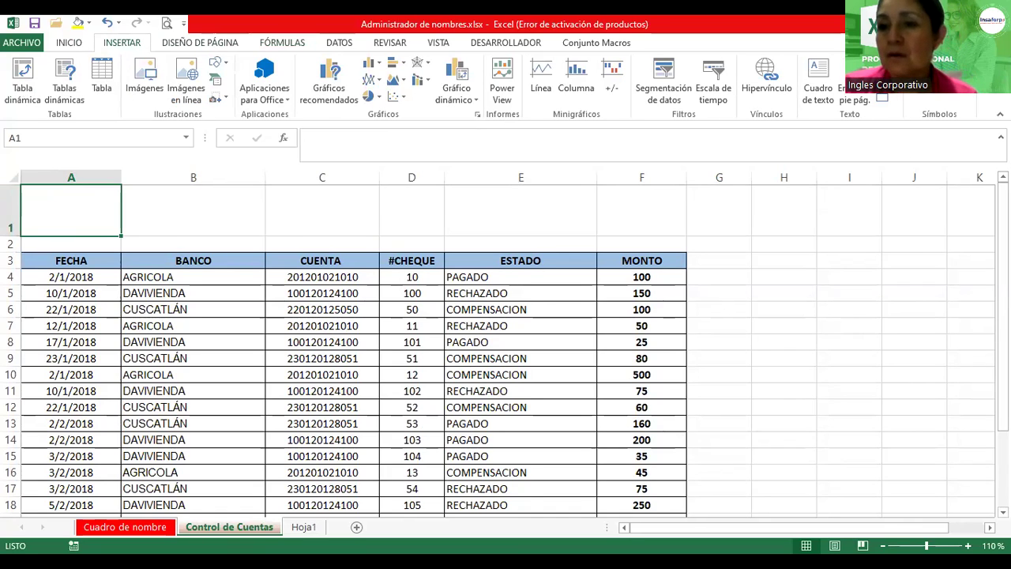
Step: Add a WordArt title reading 'Control de Cuentas'
{"action": "left_click", "coordinate": [883, 87]}
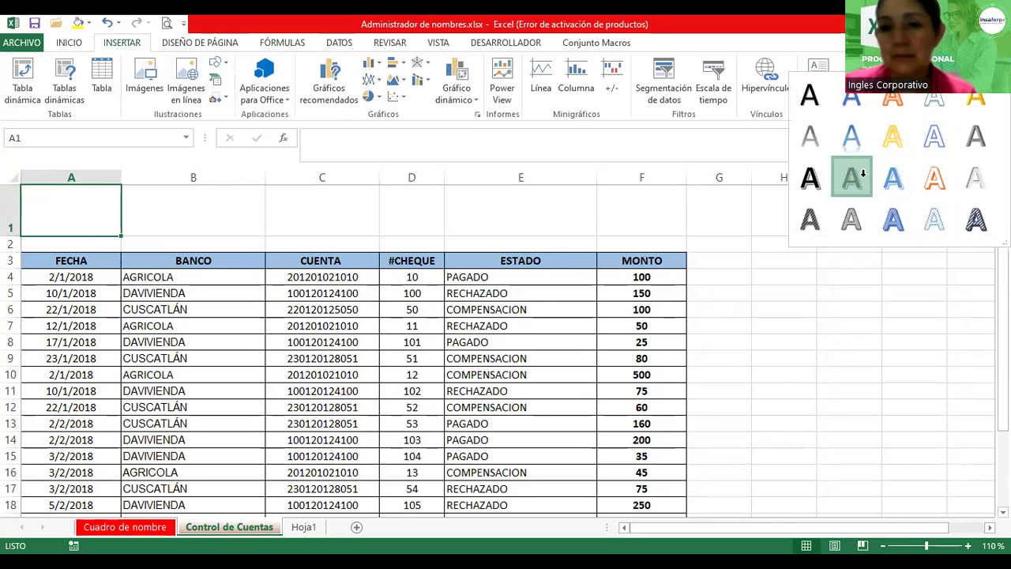
{"action": "left_click", "coordinate": [864, 173]}
{"action": "type", "text": "Contrl d"}
{"action": "key", "text": "BackSpace"}
{"action": "key", "text": "BackSpace"}
{"action": "key", "text": "BackSpace"}
{"action": "type", "text": "ol de Cuentas"}
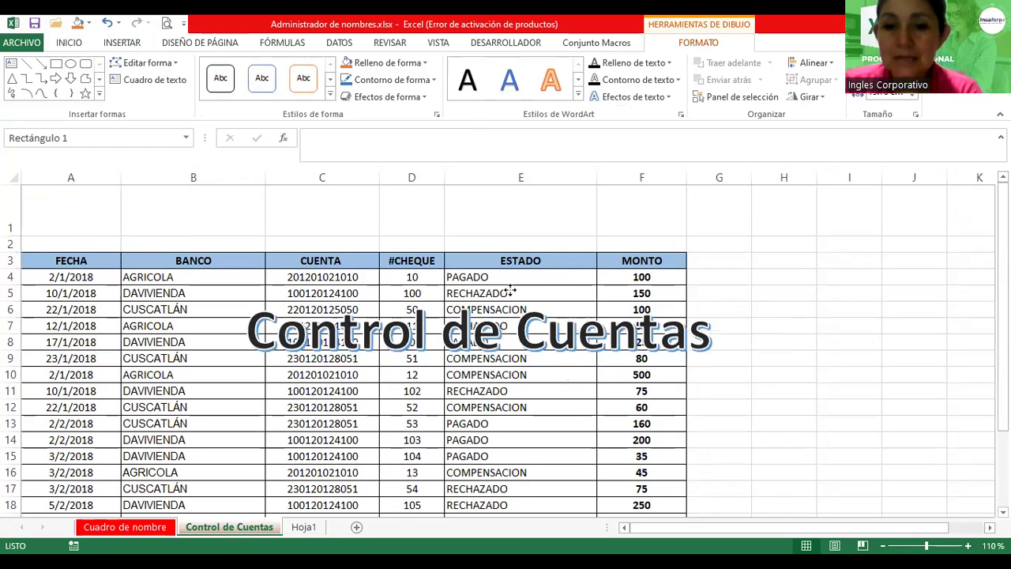
Step: Move the WordArt title above the table and set its font size to 44
{"action": "left_click_drag", "start_coordinate": [552, 322], "coordinate": [434, 207]}
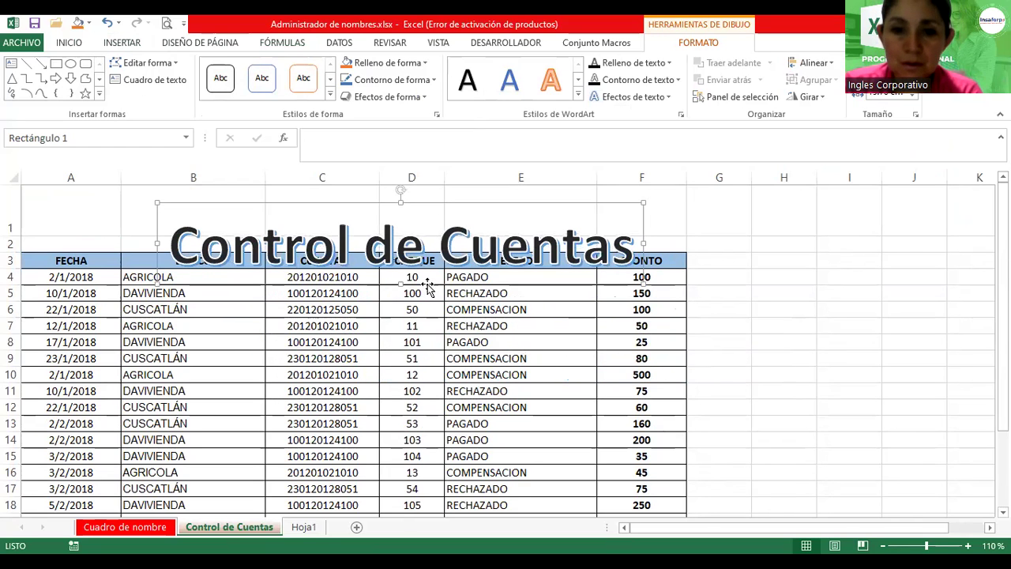
{"action": "left_click_drag", "start_coordinate": [427, 294], "coordinate": [388, 243]}
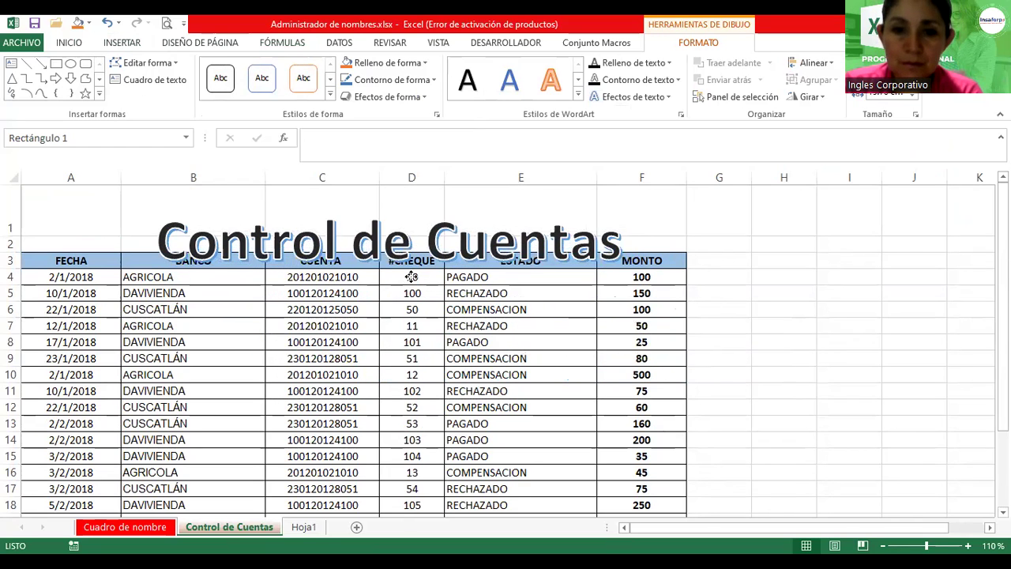
{"action": "double_click", "coordinate": [418, 237]}
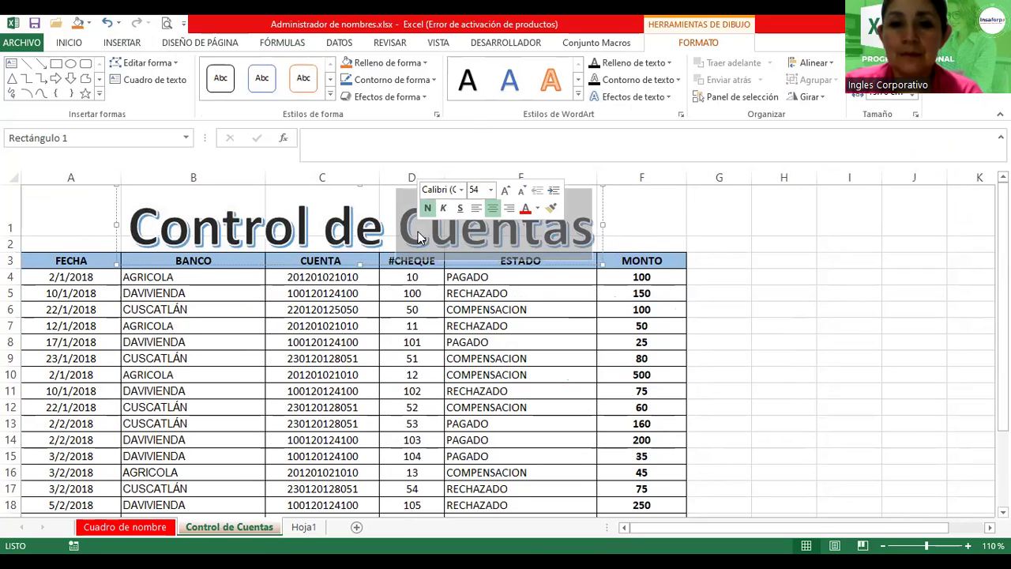
{"action": "triple_click", "coordinate": [419, 237]}
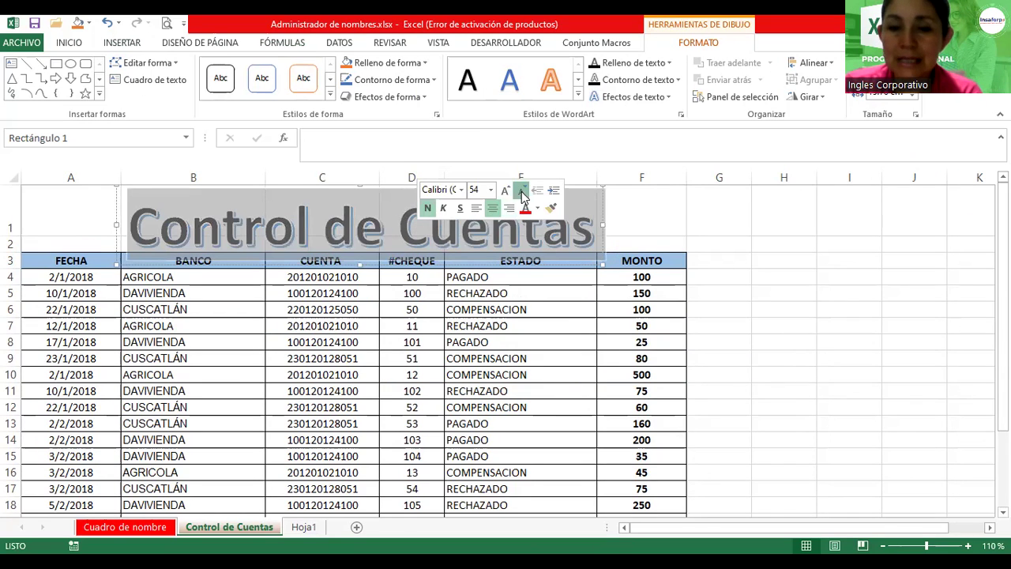
{"action": "left_click", "coordinate": [522, 191]}
{"action": "left_click", "coordinate": [521, 191]}
{"action": "left_click", "coordinate": [625, 211]}
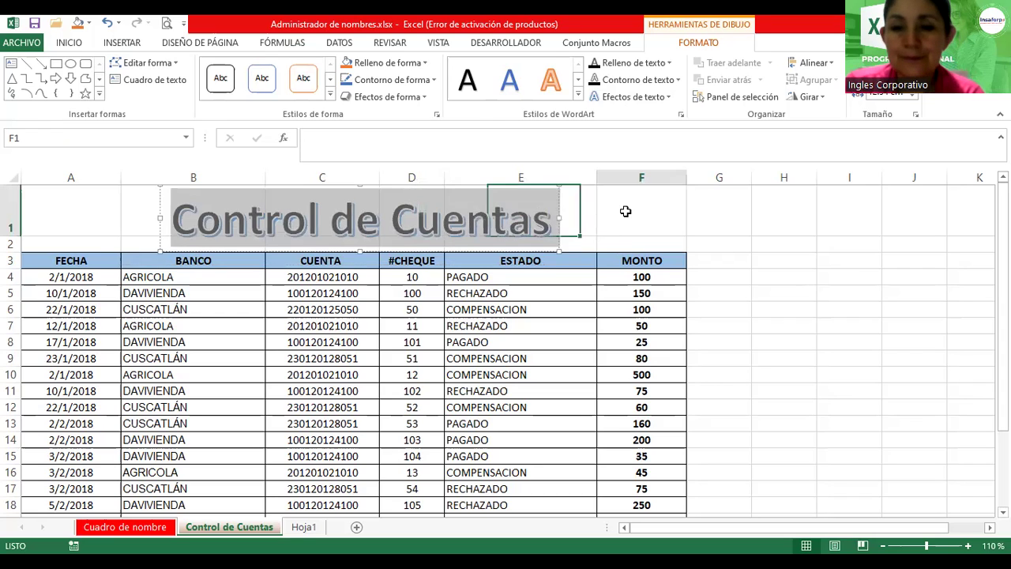
{"action": "left_click", "coordinate": [570, 218]}
Step: Stretch the title box across columns A–F and heighten row 1 to fit it
{"action": "left_click", "coordinate": [506, 222]}
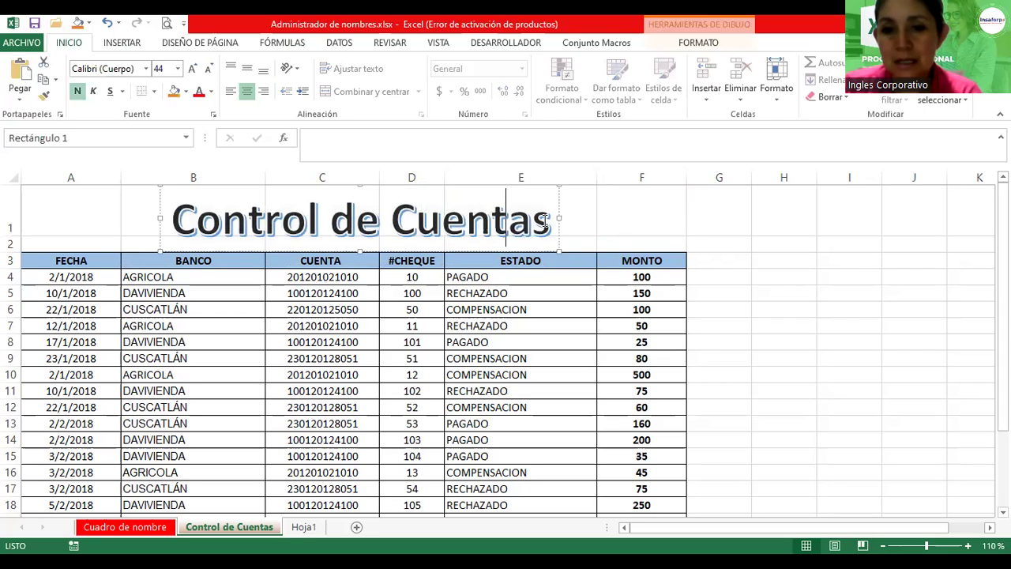
{"action": "left_click_drag", "start_coordinate": [564, 219], "coordinate": [684, 212]}
{"action": "mouse_move", "coordinate": [158, 219]}
{"action": "left_mouse_down"}
{"action": "mouse_move", "coordinate": [21, 216]}
{"action": "mouse_move", "coordinate": [12, 259]}
{"action": "left_mouse_up"}
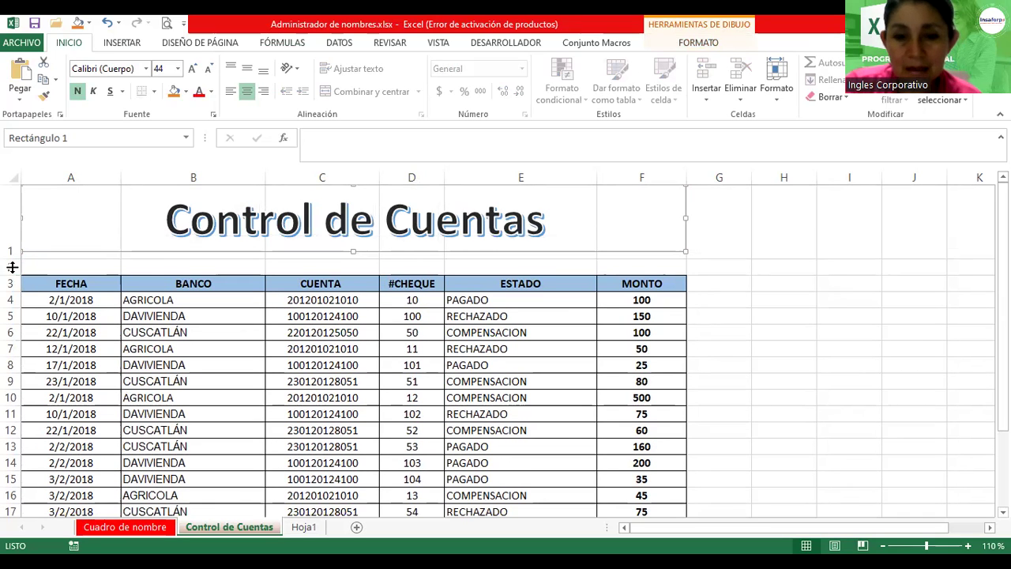
{"action": "left_click_drag", "start_coordinate": [12, 267], "coordinate": [11, 275]}
{"action": "left_click", "coordinate": [176, 265]}
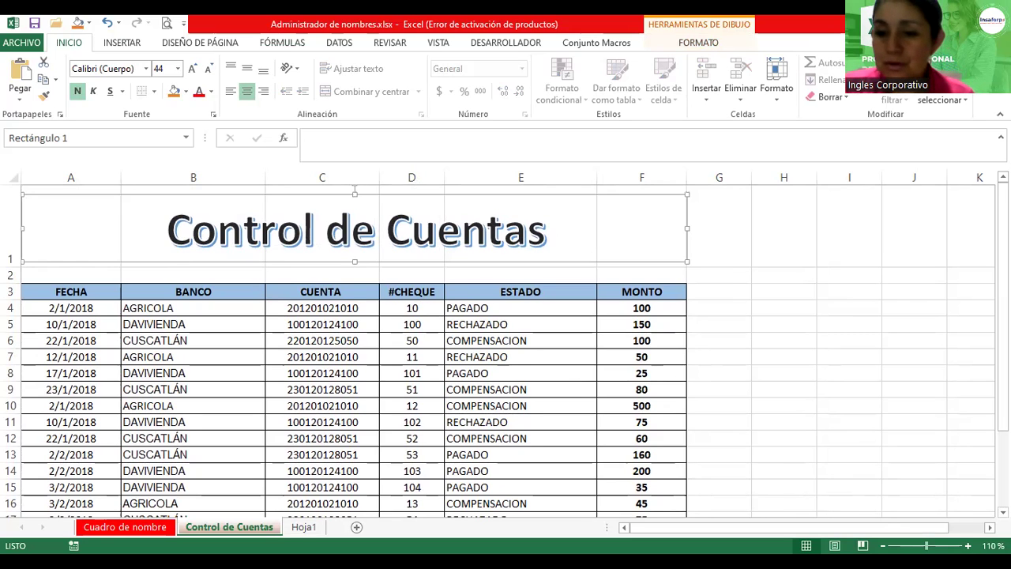
{"action": "scroll", "coordinate": [505, 343], "scroll_direction": "down", "scroll_amount": 2, "text": "ctrl"}
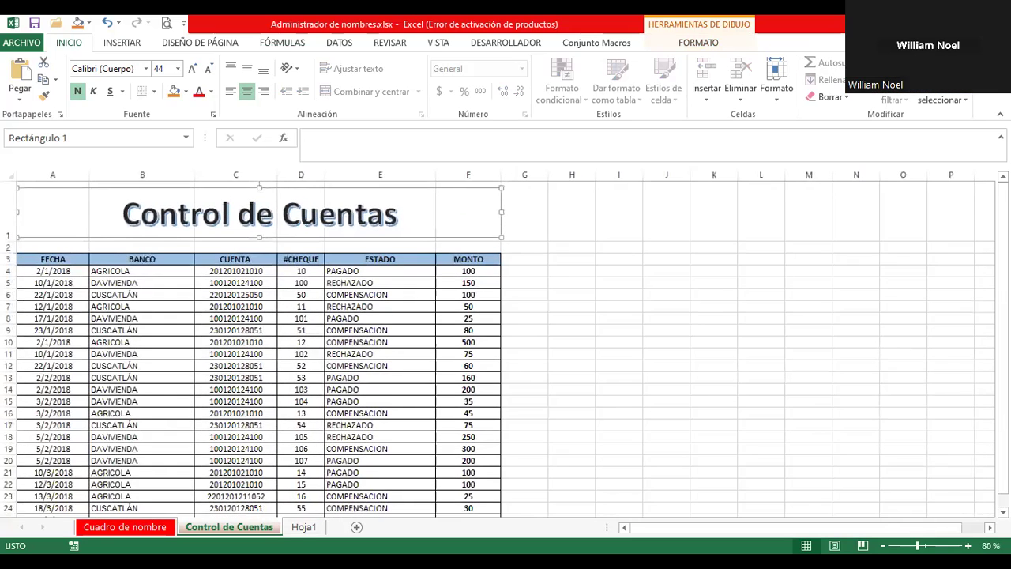
Step: Name the cheques table range A3:F26 'Cuentas' using the Name Box
{"action": "left_click_drag", "start_coordinate": [1004, 422], "coordinate": [1004, 431]}
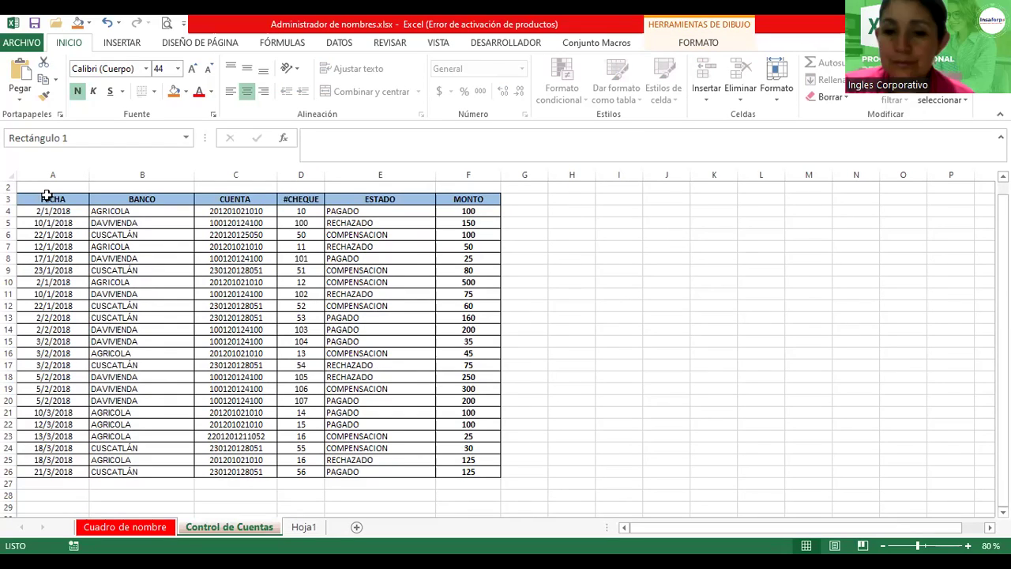
{"action": "mouse_move", "coordinate": [45, 199]}
{"action": "left_mouse_down"}
{"action": "mouse_move", "coordinate": [359, 308]}
{"action": "mouse_move", "coordinate": [454, 472]}
{"action": "left_mouse_up"}
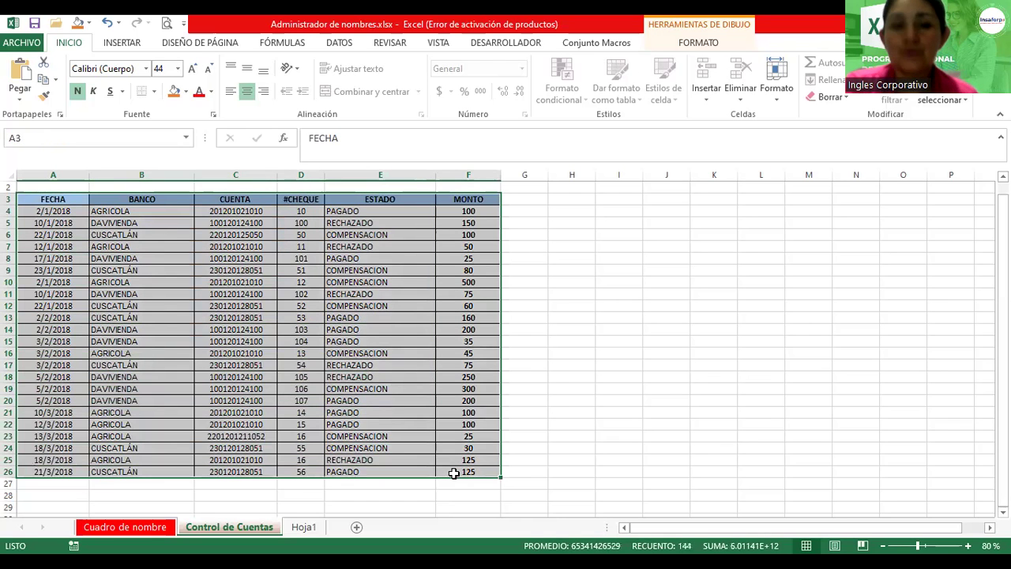
{"action": "left_click", "coordinate": [45, 137]}
{"action": "type", "text": "Cuentas"}
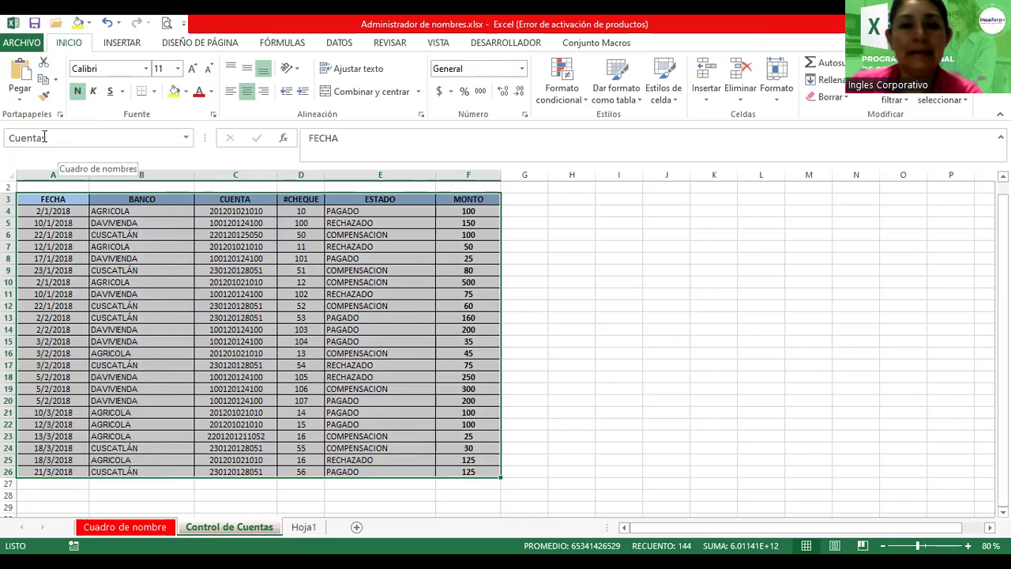
{"action": "left_click", "coordinate": [424, 210]}
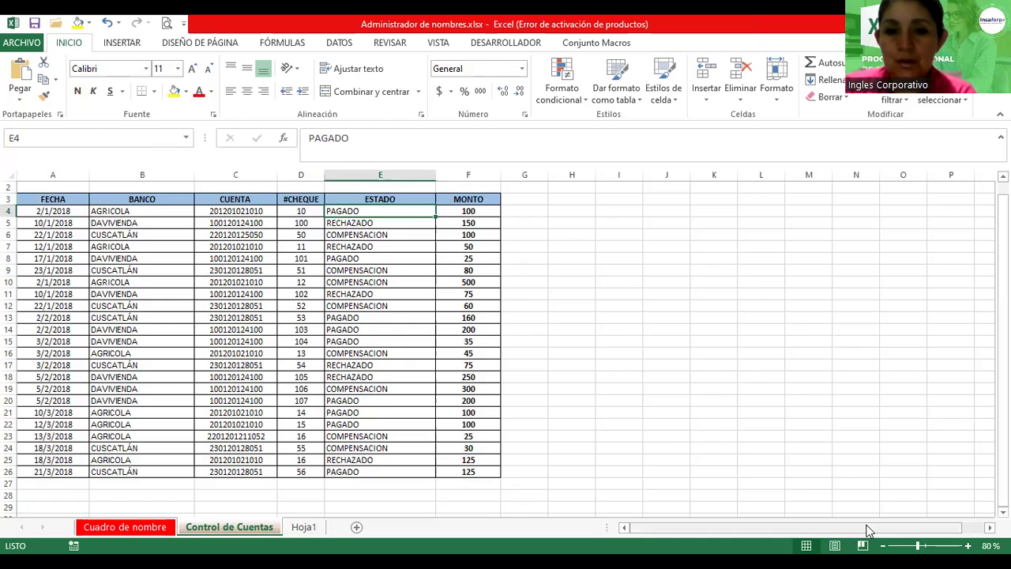
Step: Select the Cuentas range from the Name Box list to confirm it spans A3:F26
{"action": "scroll", "coordinate": [577, 378], "scroll_direction": "up", "scroll_amount": 1}
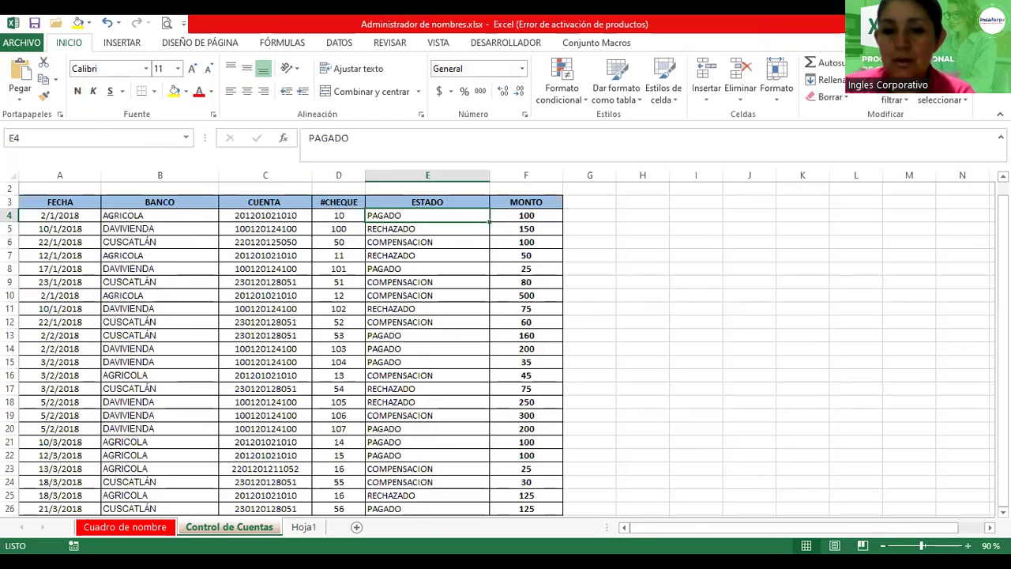
{"action": "left_click_drag", "start_coordinate": [427, 216], "coordinate": [437, 510]}
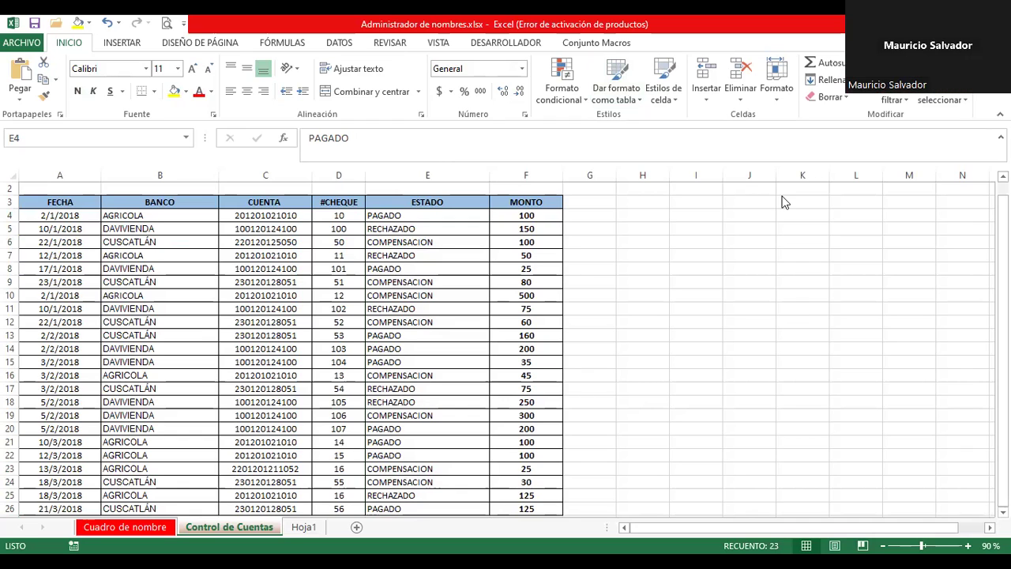
{"action": "scroll", "coordinate": [506, 347], "scroll_direction": "up", "scroll_amount": 1}
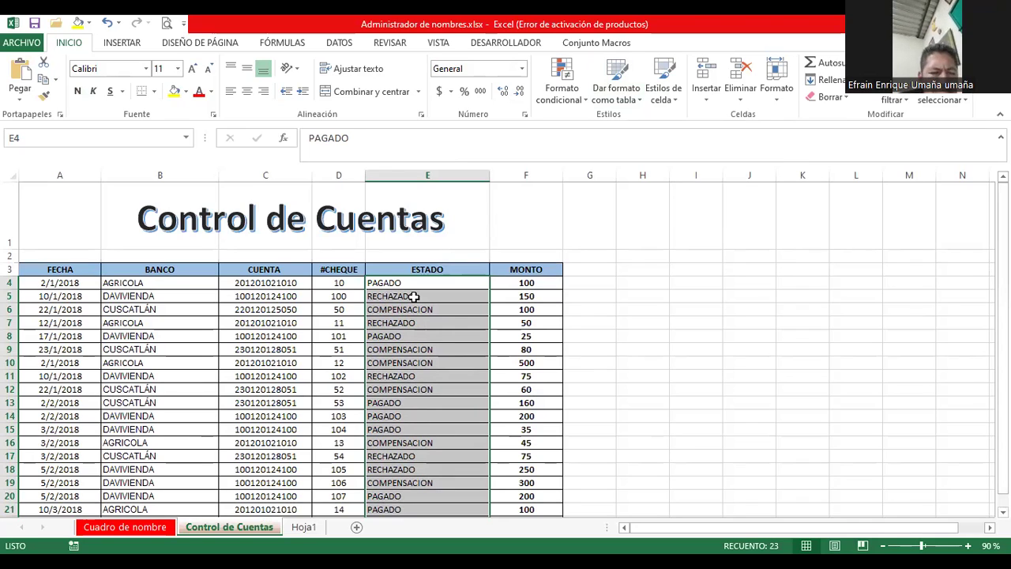
{"action": "left_click", "coordinate": [267, 321]}
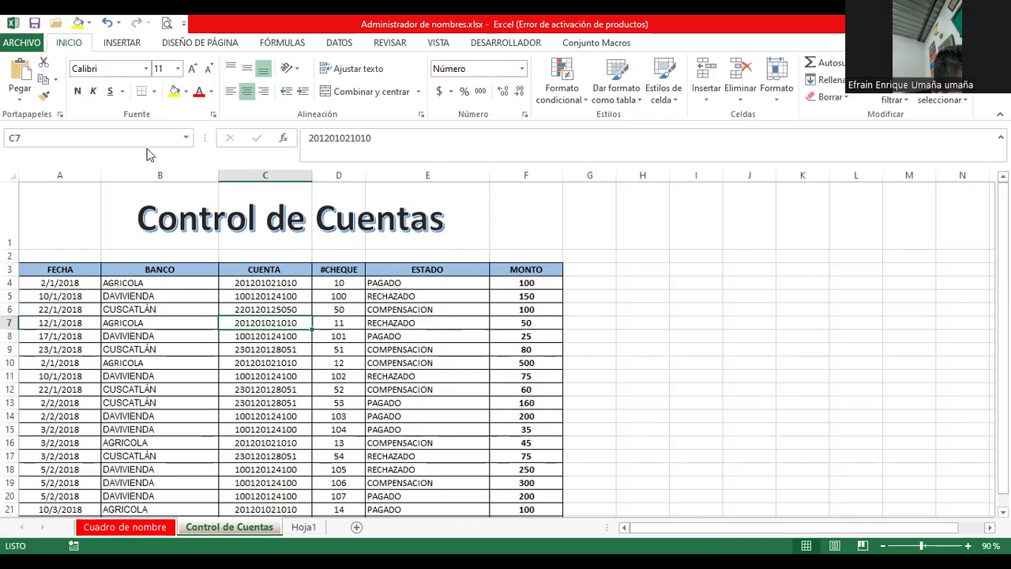
{"action": "left_click", "coordinate": [188, 140]}
{"action": "left_click", "coordinate": [88, 169]}
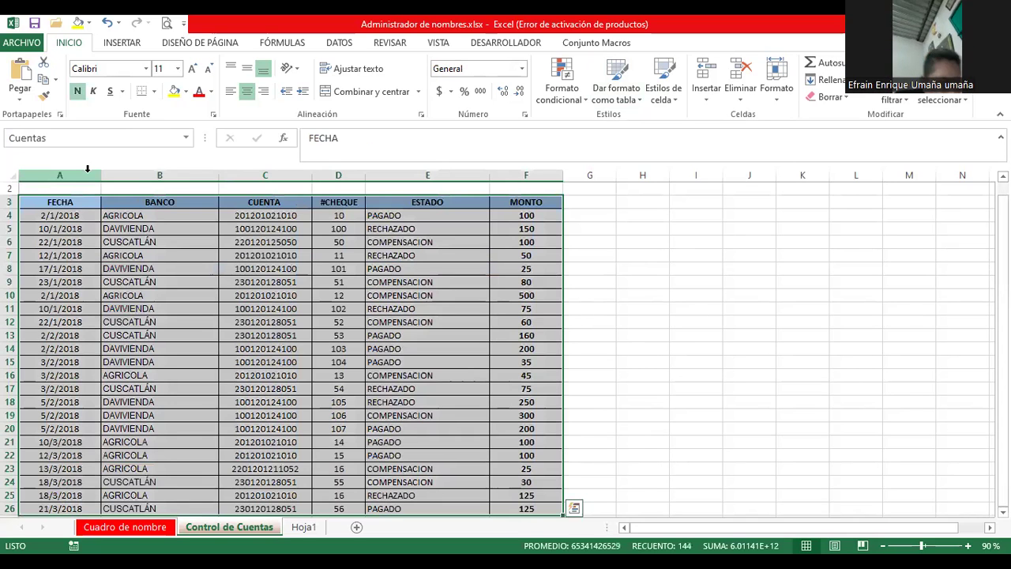
{"action": "left_click_drag", "start_coordinate": [1004, 264], "coordinate": [1004, 255]}
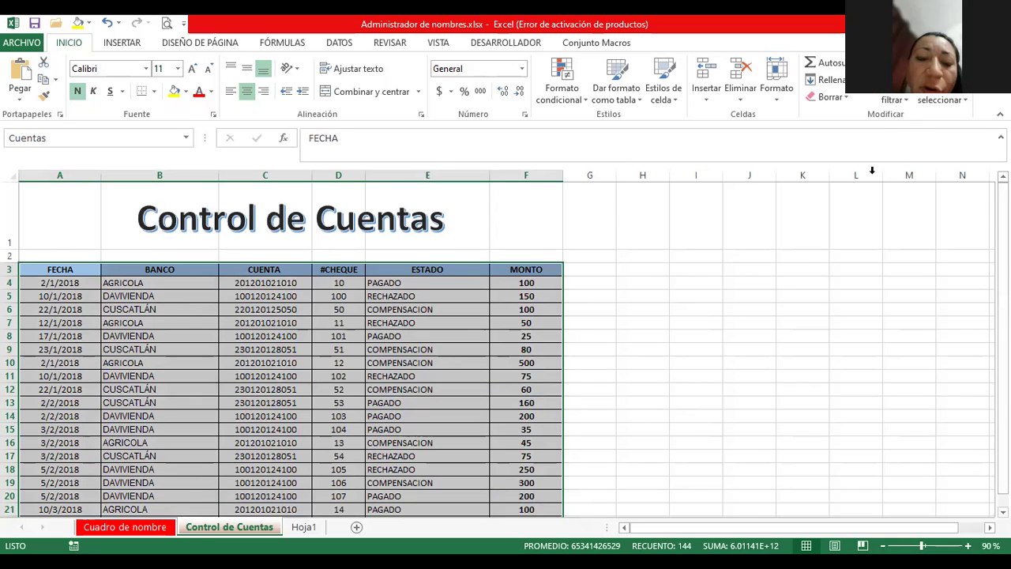
{"action": "mouse_move", "coordinate": [1003, 237]}
{"action": "left_mouse_down"}
{"action": "mouse_move", "coordinate": [1002, 247]}
{"action": "mouse_move", "coordinate": [1002, 237]}
{"action": "left_mouse_up"}
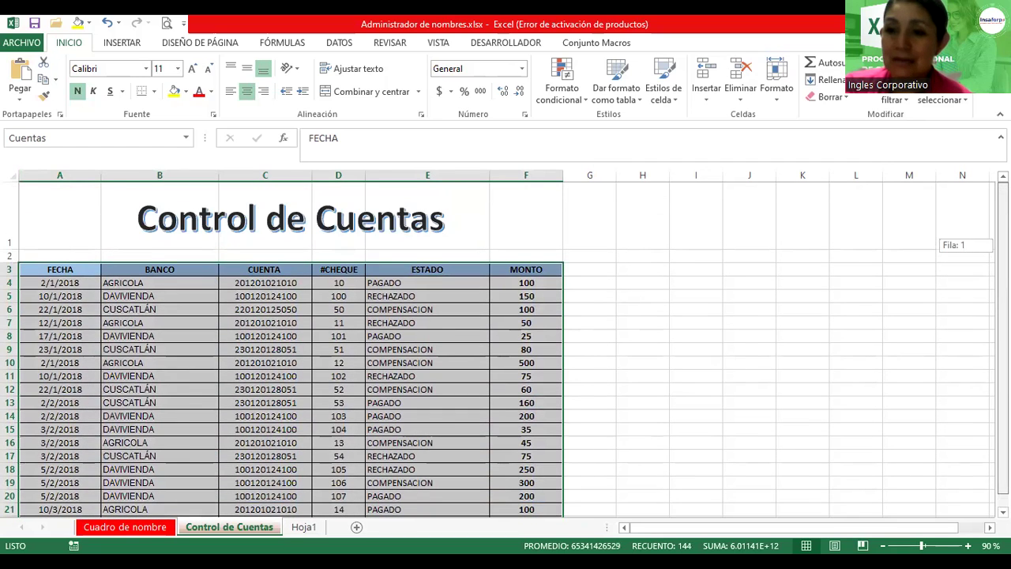
{"action": "left_click_drag", "start_coordinate": [1002, 237], "coordinate": [1002, 246]}
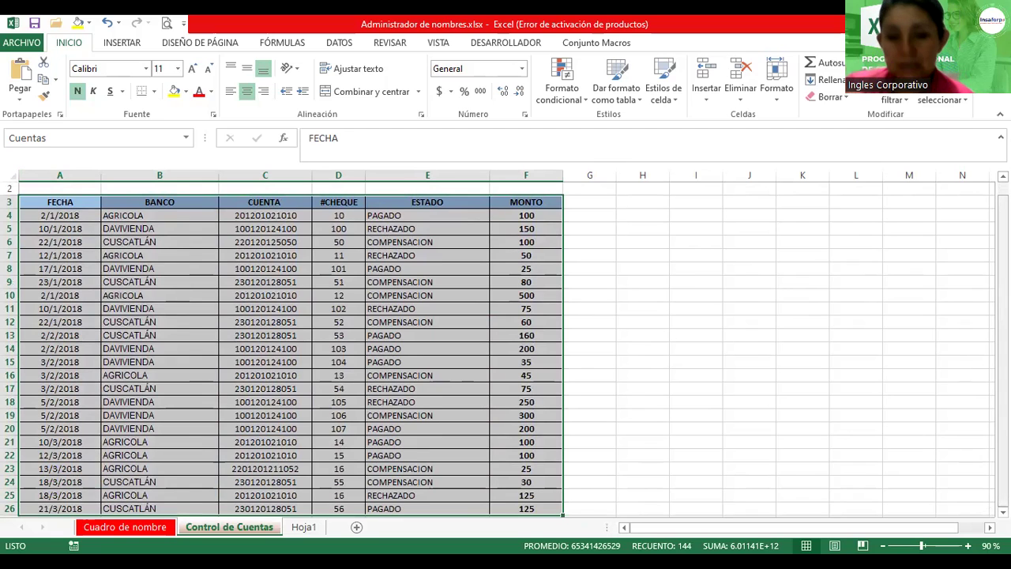
{"action": "left_click_drag", "start_coordinate": [1002, 329], "coordinate": [1003, 324]}
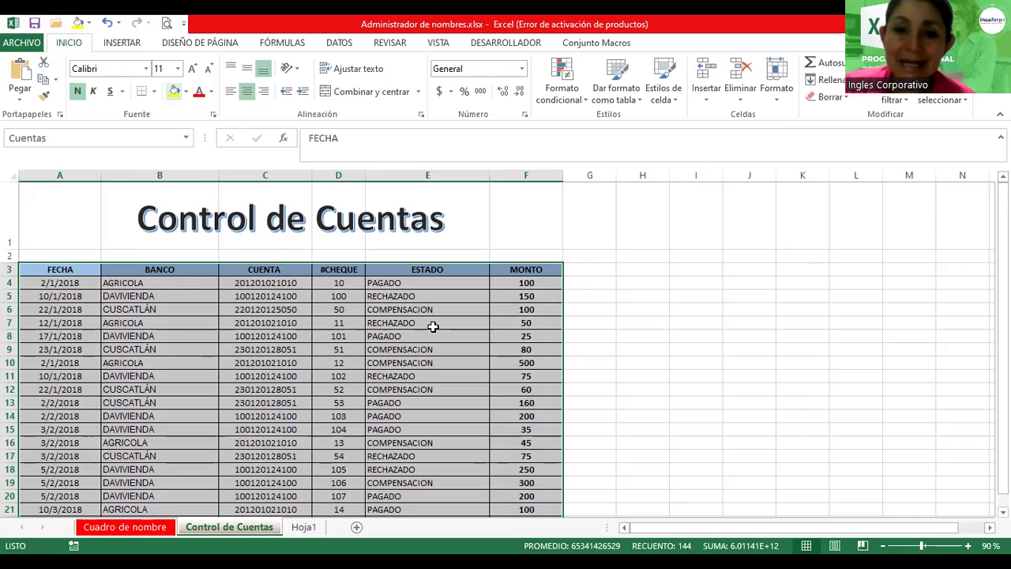
Step: Select the ESTADO values in column E from E4 down to the last row
{"action": "left_click", "coordinate": [418, 297]}
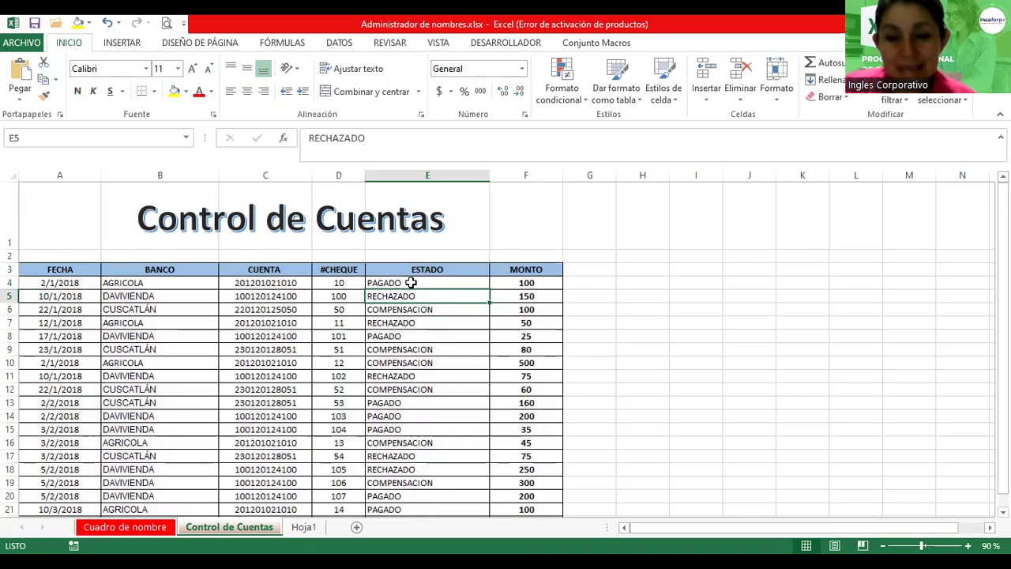
{"action": "left_click", "coordinate": [399, 285]}
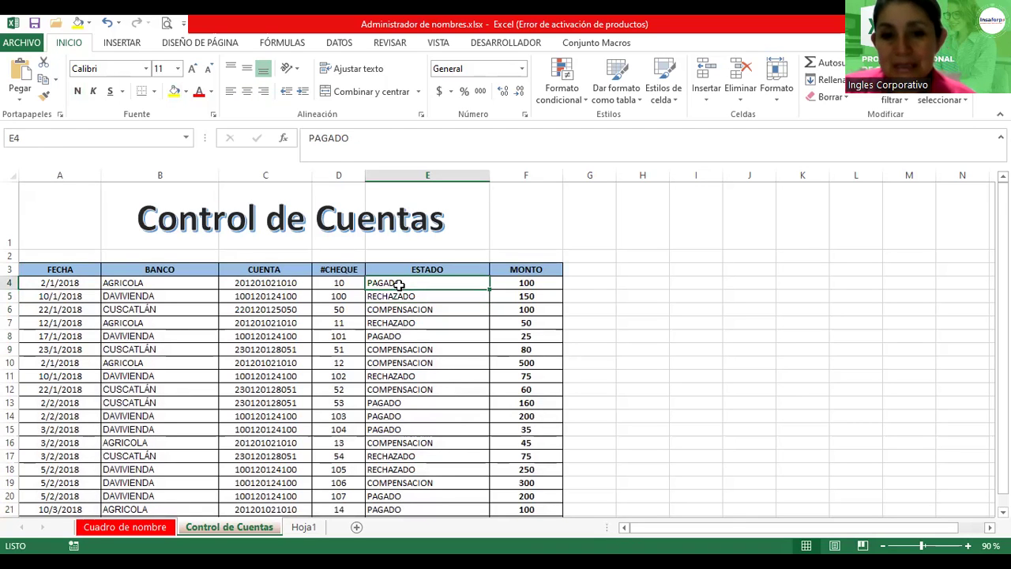
{"action": "mouse_move", "coordinate": [399, 285]}
{"action": "left_mouse_down"}
{"action": "mouse_move", "coordinate": [415, 307]}
{"action": "mouse_move", "coordinate": [419, 470]}
{"action": "left_mouse_up"}
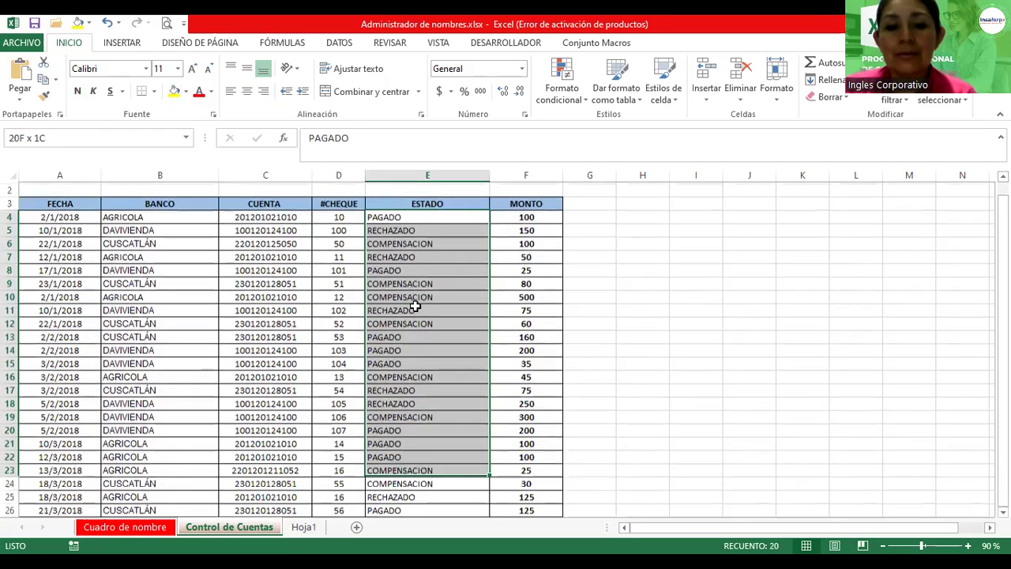
{"action": "key", "text": "shift+Down"}
{"action": "key", "text": "shift+Down"}
{"action": "key", "text": "shift+Down"}
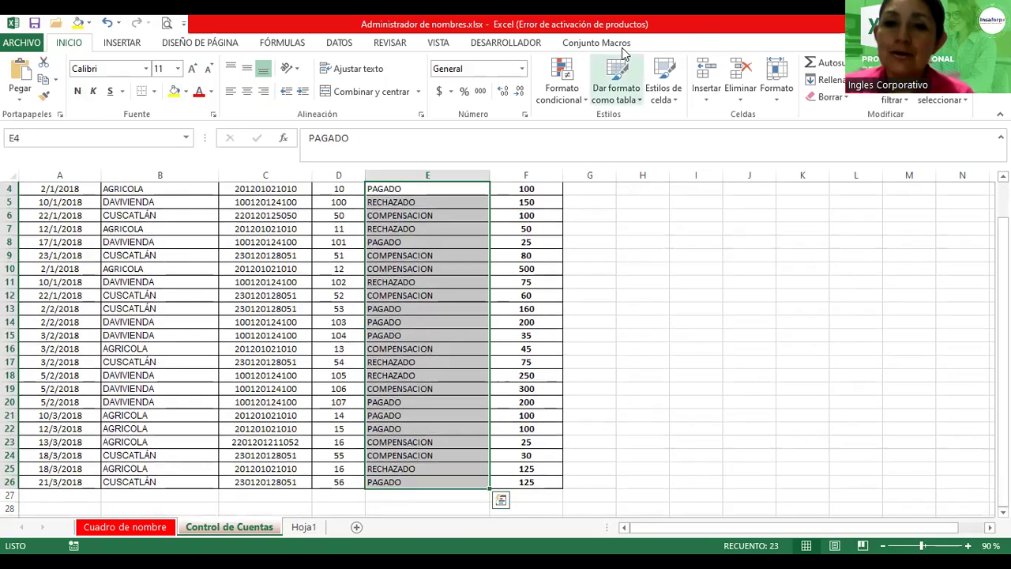
Step: Start a 'Texto que contiene' highlight rule for RECHAZADO and open the format choices
{"action": "key", "text": "alt+o+f+c"}
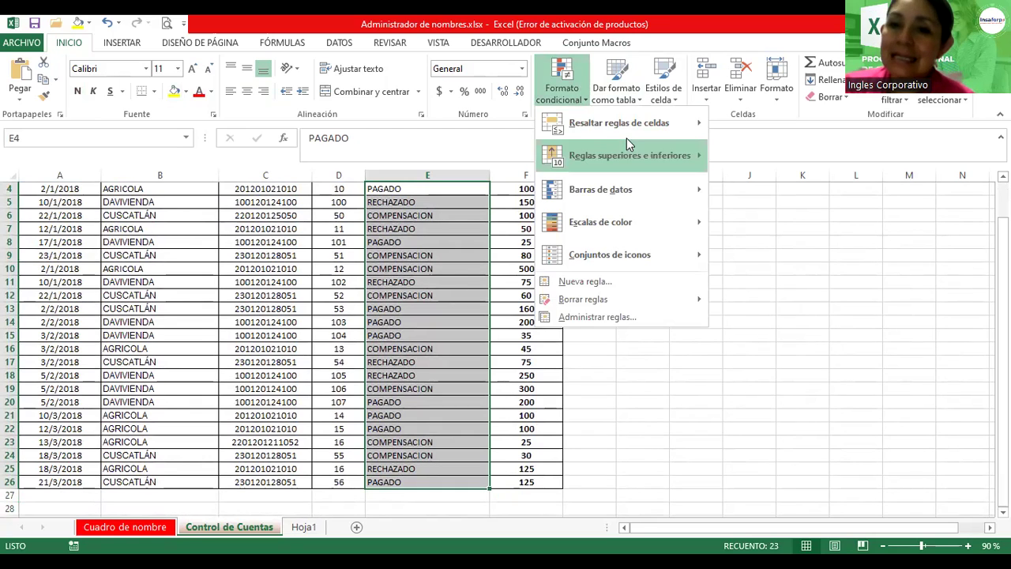
{"action": "mouse_move", "coordinate": [625, 128]}
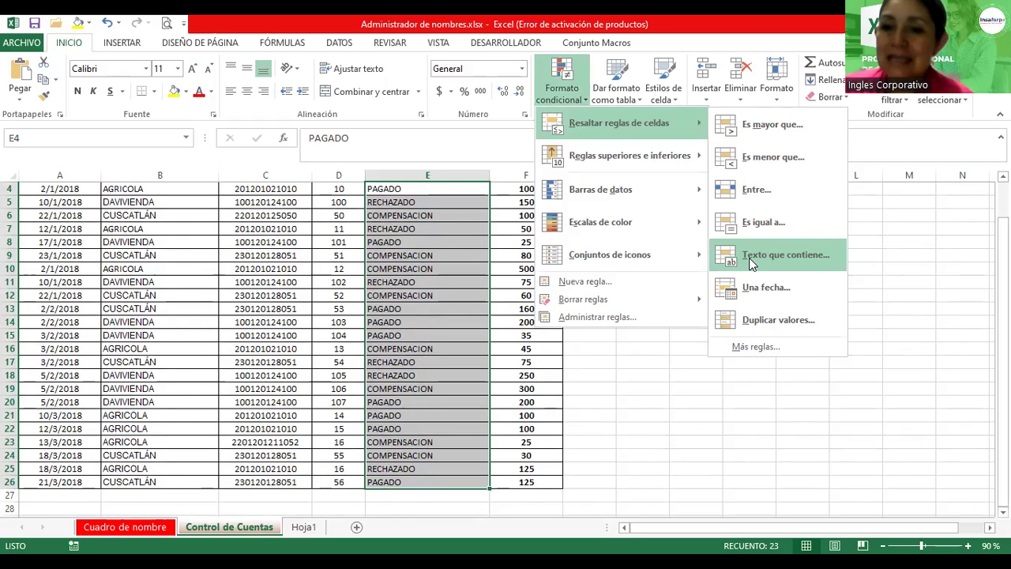
{"action": "left_click", "coordinate": [748, 259]}
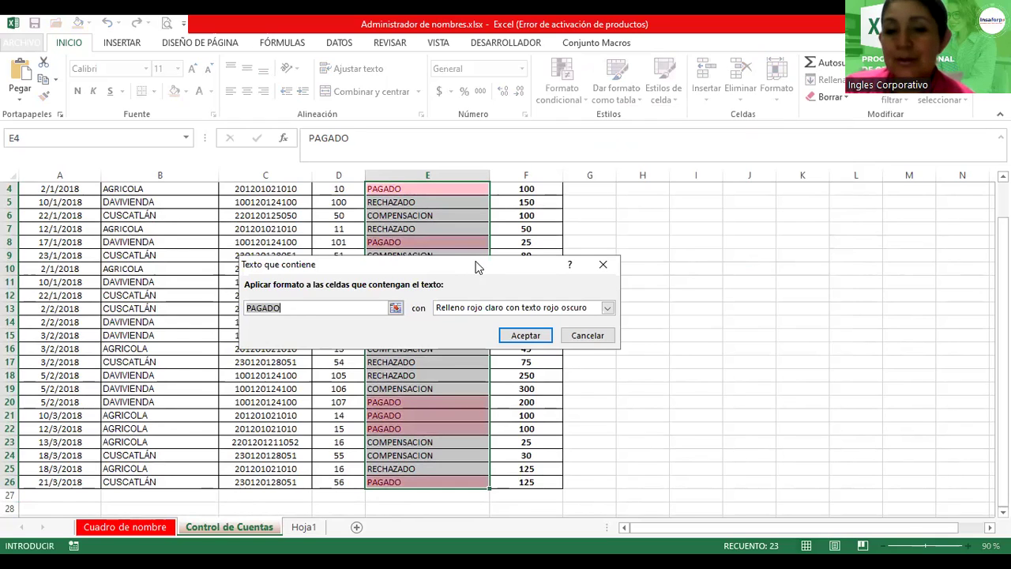
{"action": "left_click_drag", "start_coordinate": [477, 267], "coordinate": [727, 253]}
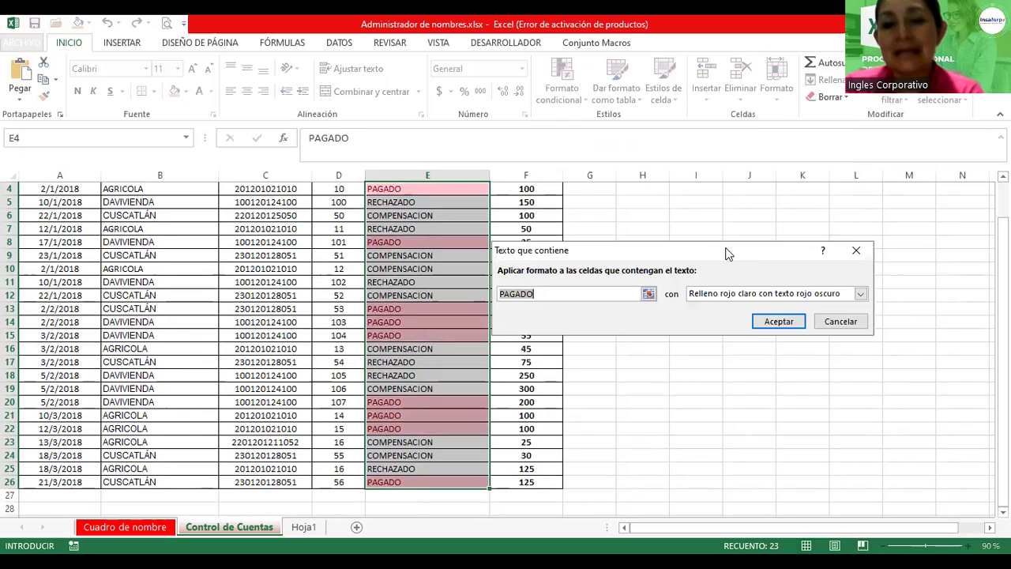
{"action": "type", "text": "RECHAZAO"}
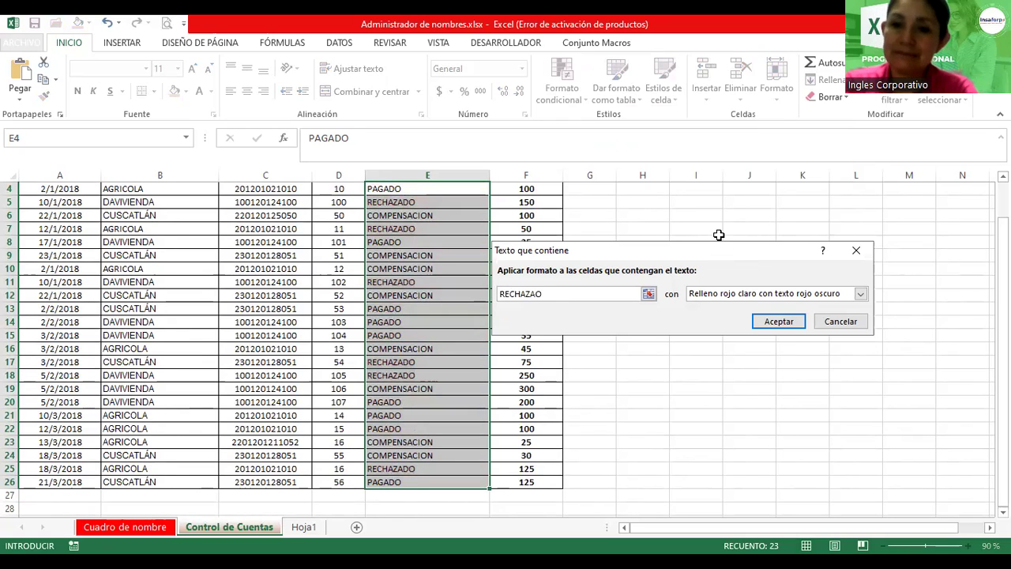
{"action": "key", "text": "BackSpace"}
{"action": "type", "text": "DO"}
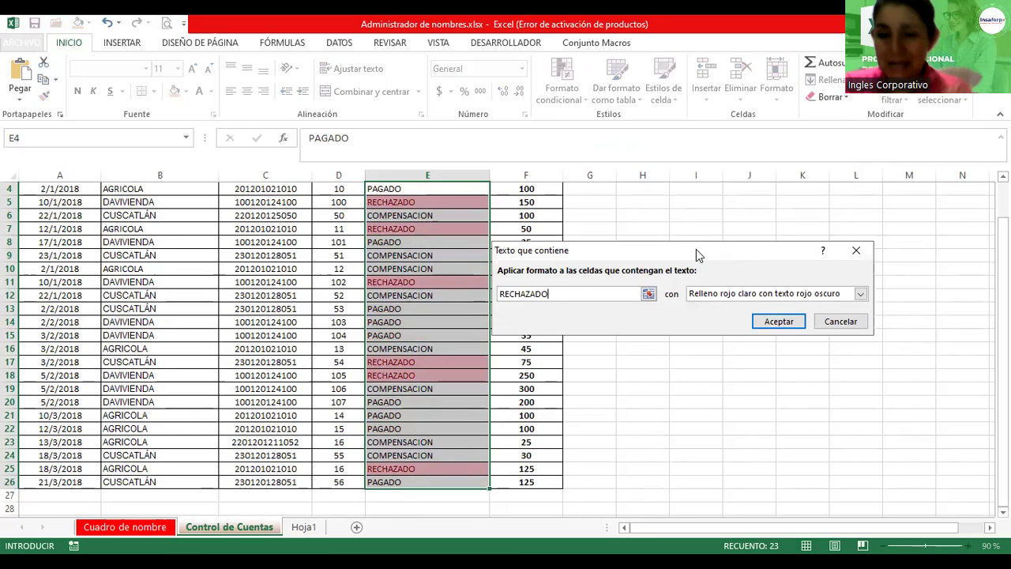
{"action": "left_click_drag", "start_coordinate": [696, 249], "coordinate": [510, 240]}
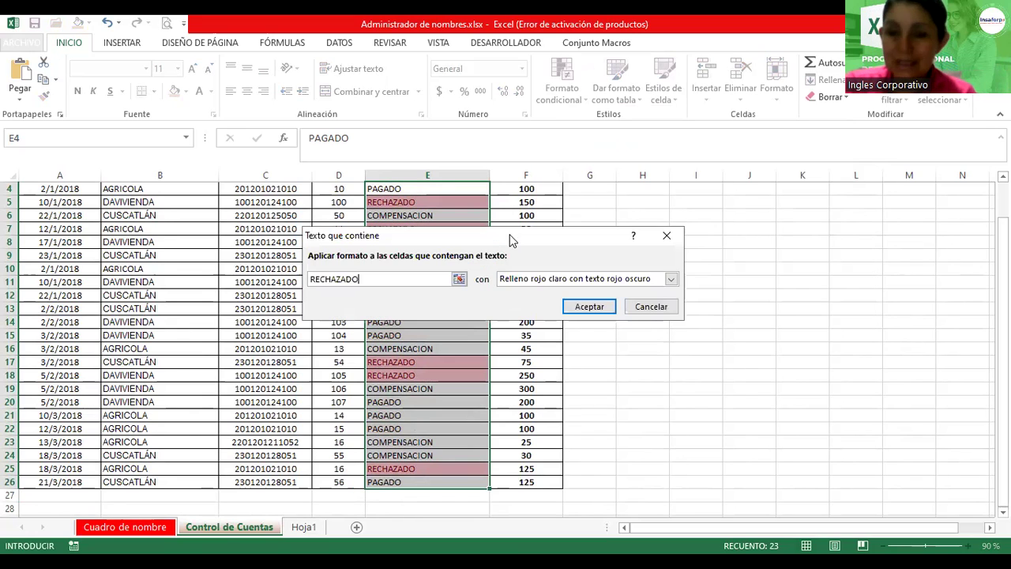
{"action": "left_click", "coordinate": [671, 279]}
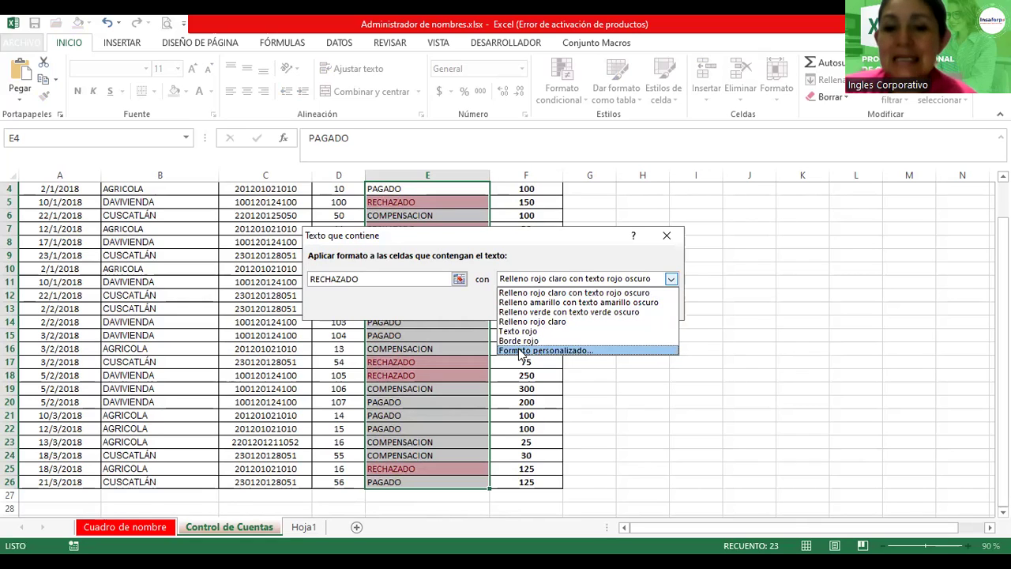
Step: Format RECHAZADO cells with bold italic purple text on a light gold fill
{"action": "left_click", "coordinate": [521, 352]}
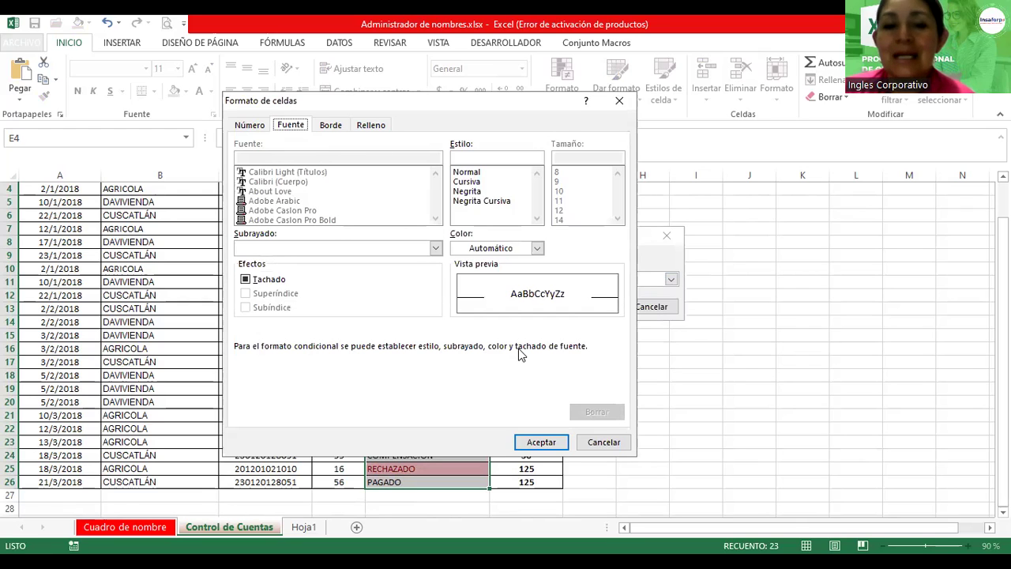
{"action": "left_click", "coordinate": [459, 201]}
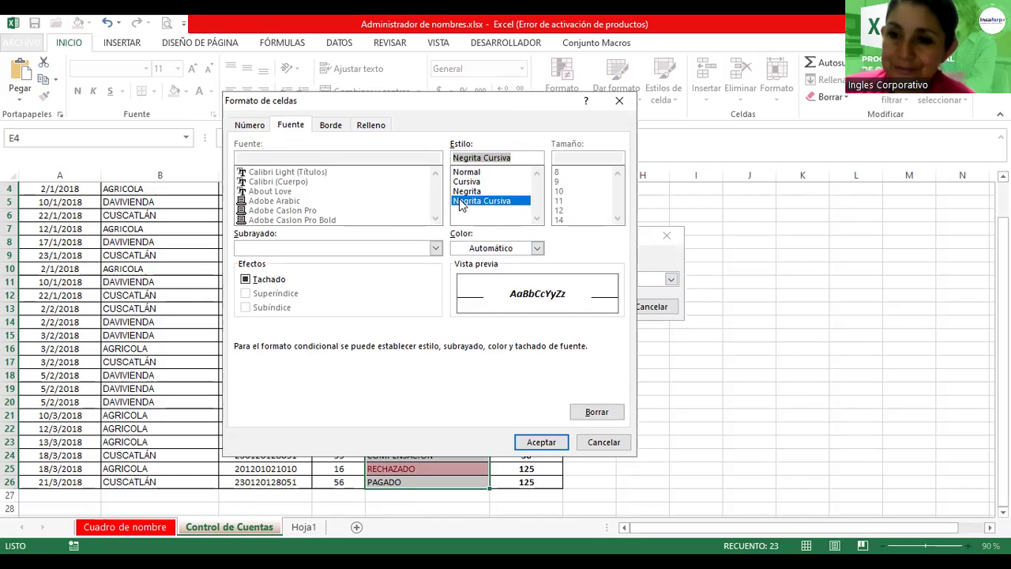
{"action": "left_click", "coordinate": [537, 249]}
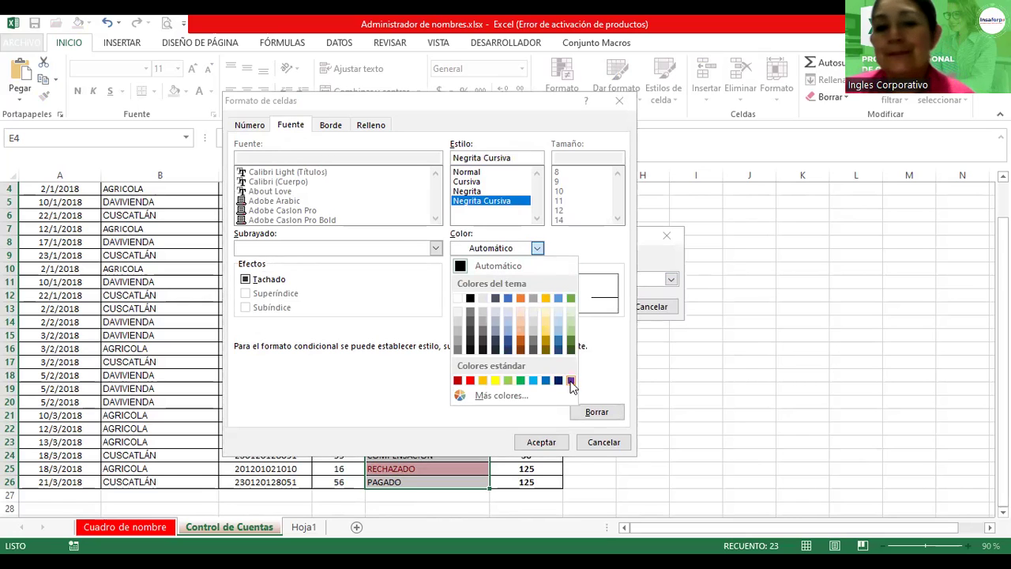
{"action": "left_click", "coordinate": [571, 382]}
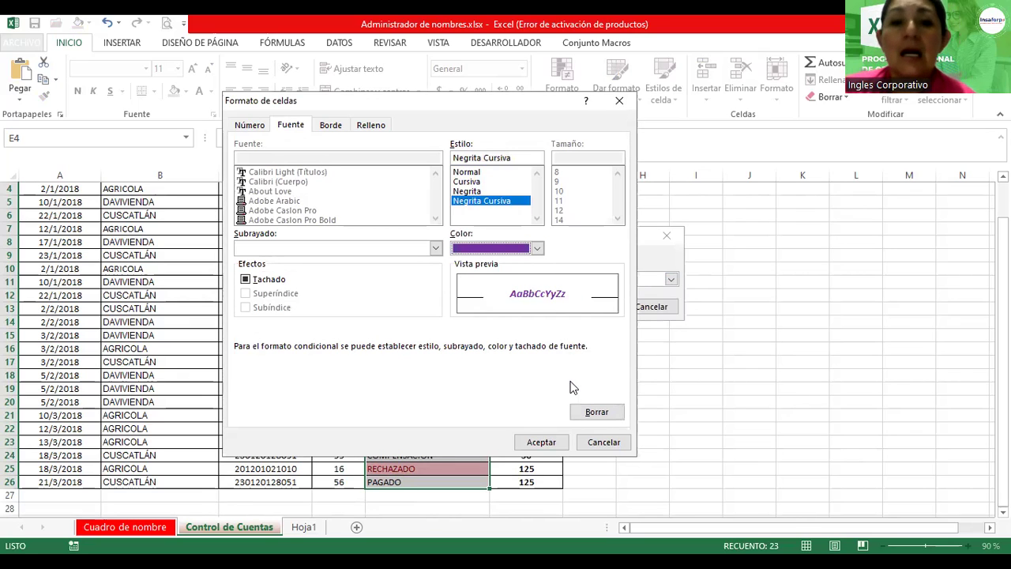
{"action": "left_click", "coordinate": [363, 128]}
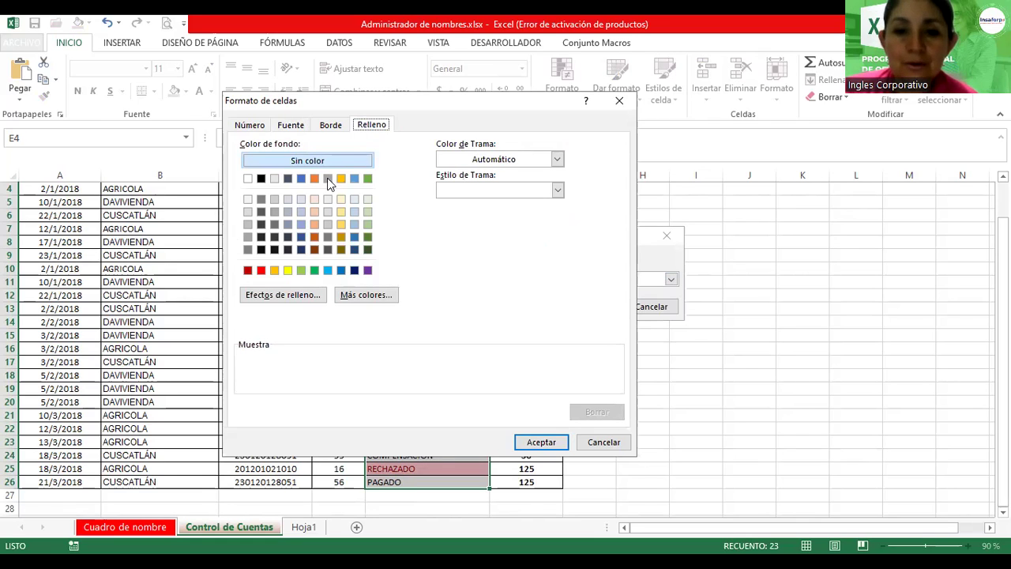
{"action": "left_click", "coordinate": [342, 225]}
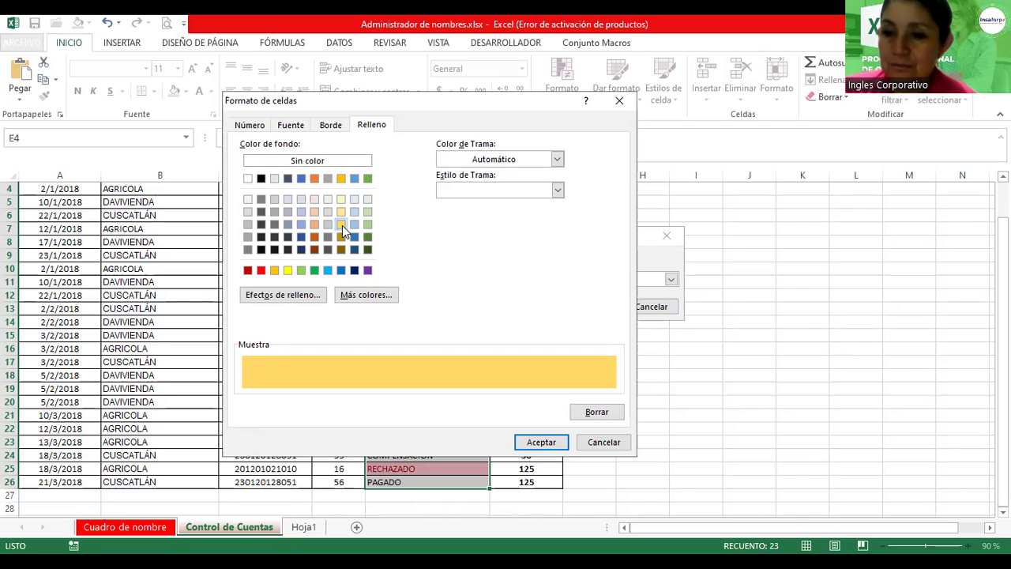
{"action": "left_click", "coordinate": [541, 442]}
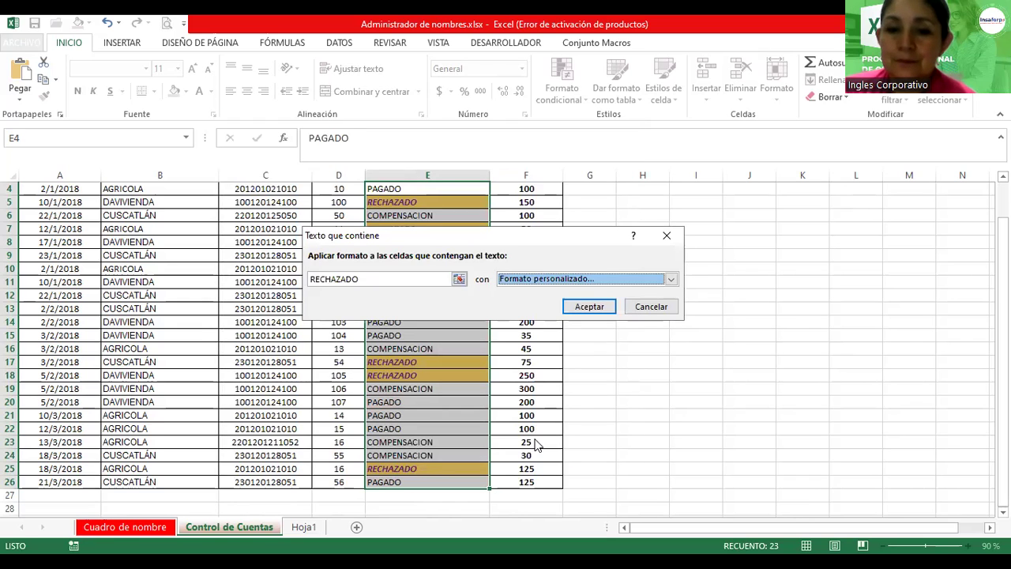
{"action": "left_click", "coordinate": [588, 312]}
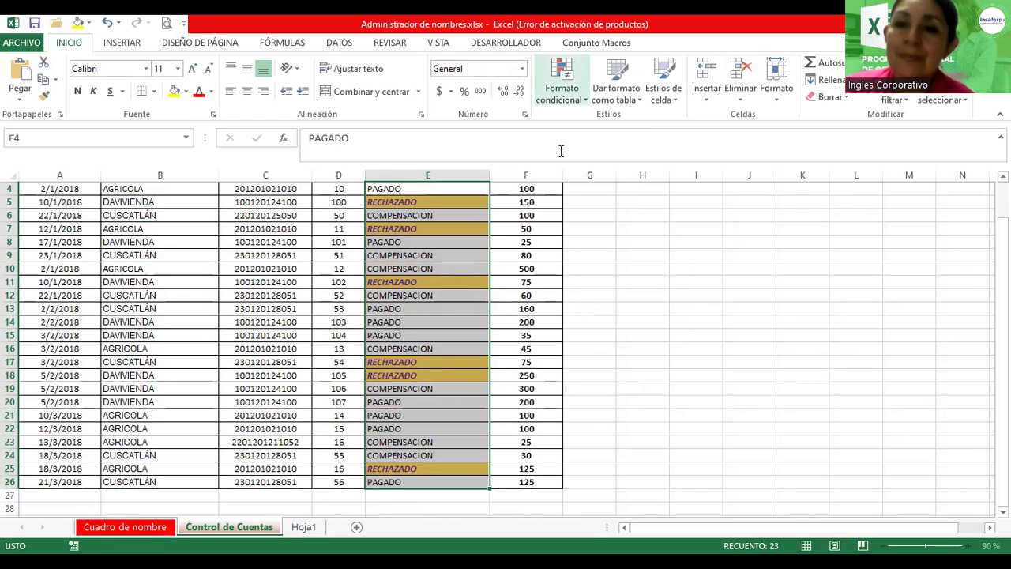
{"action": "left_click", "coordinate": [562, 89]}
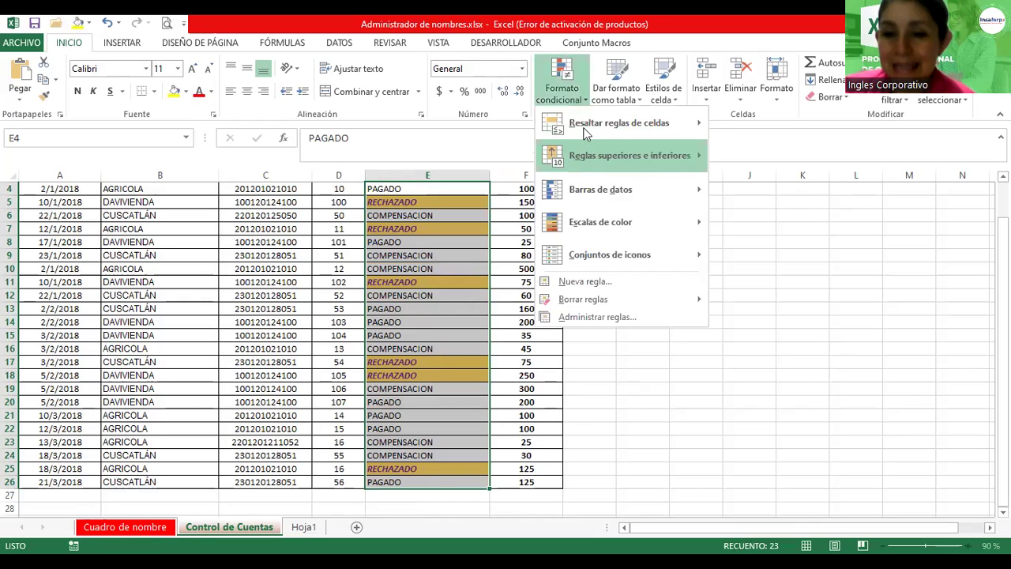
{"action": "mouse_move", "coordinate": [601, 124]}
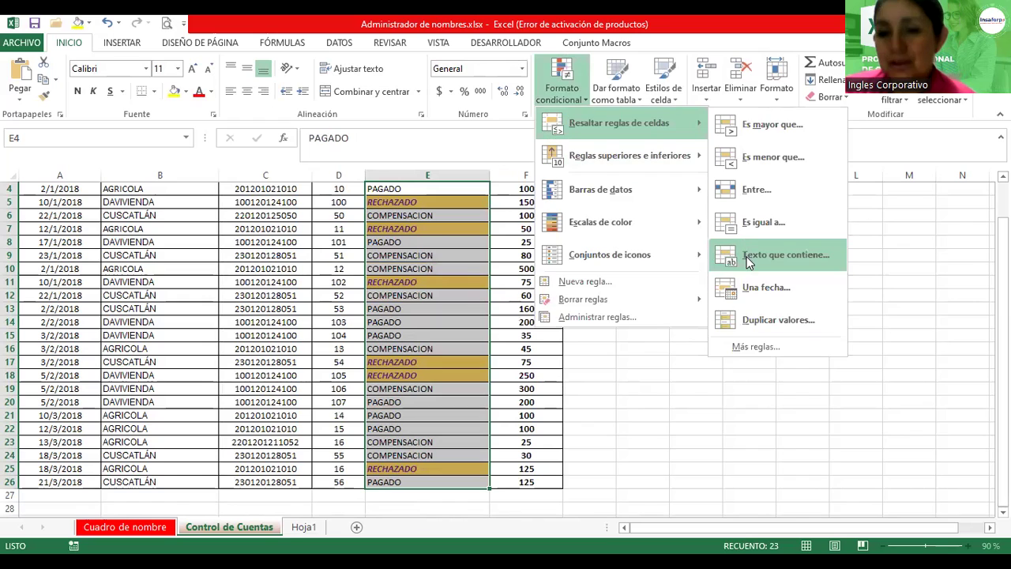
{"action": "left_click", "coordinate": [749, 261]}
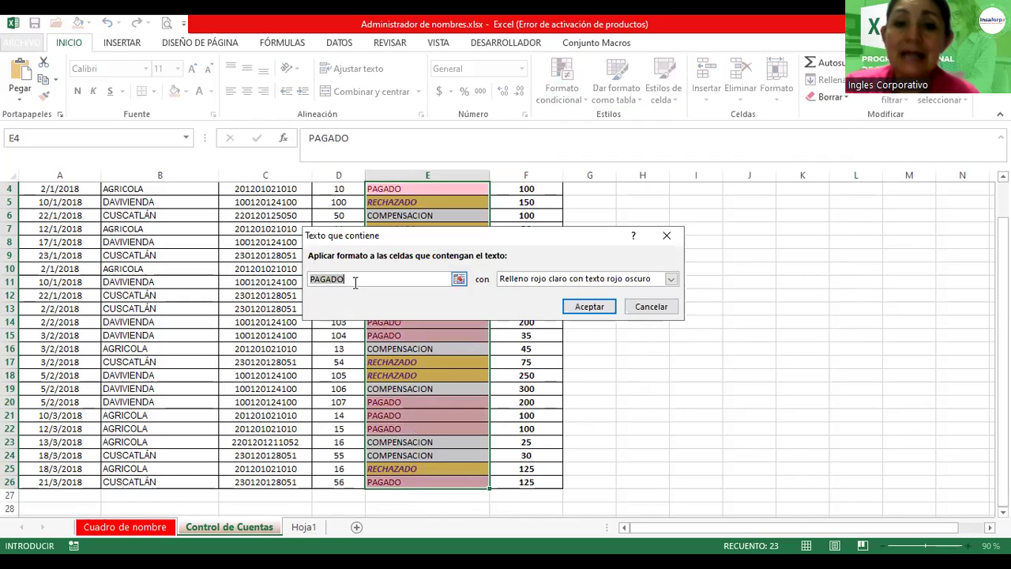
{"action": "type", "text": "RECHA"}
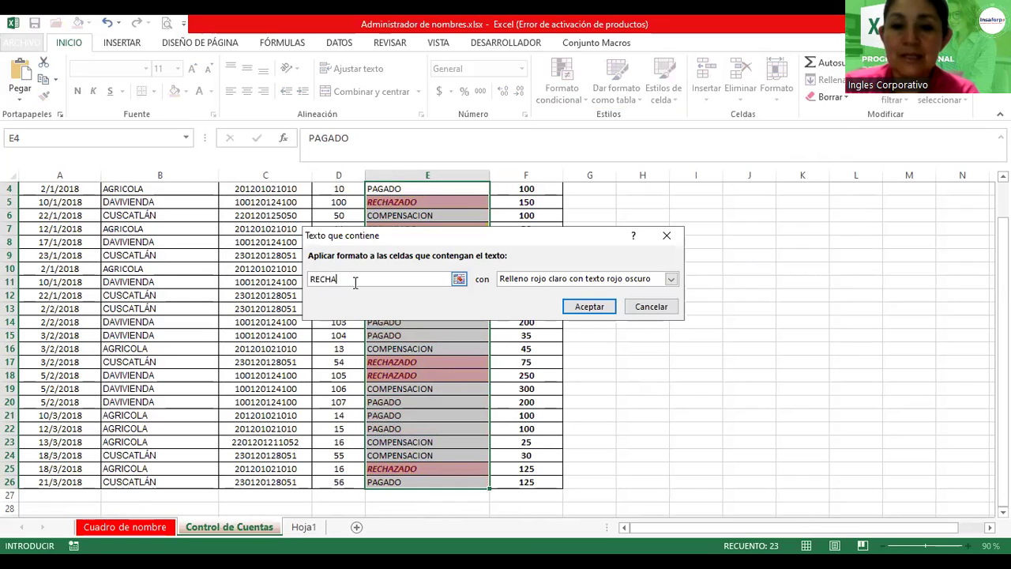
{"action": "left_click", "coordinate": [671, 279]}
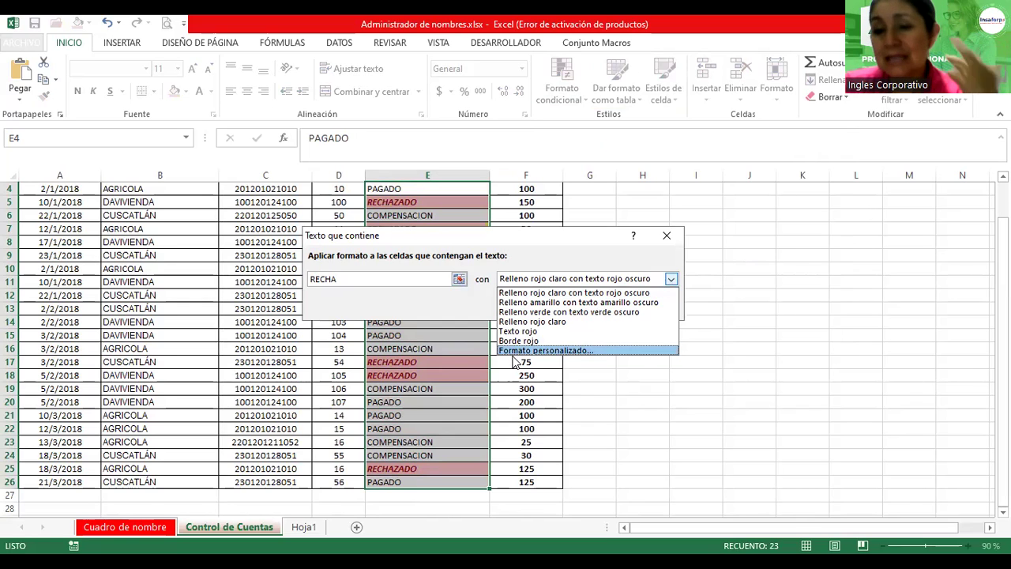
{"action": "left_click", "coordinate": [671, 235]}
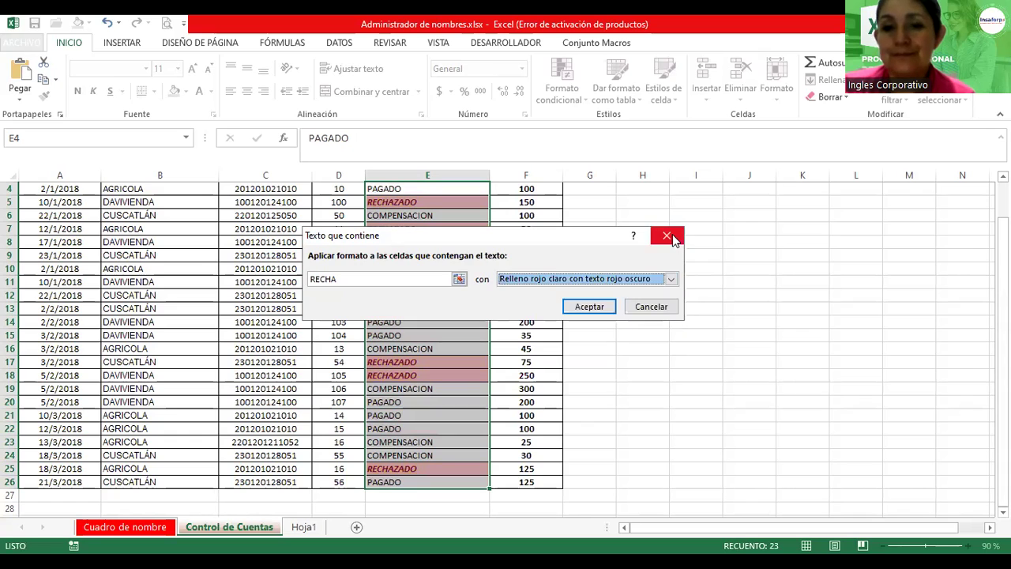
{"action": "left_click", "coordinate": [672, 236]}
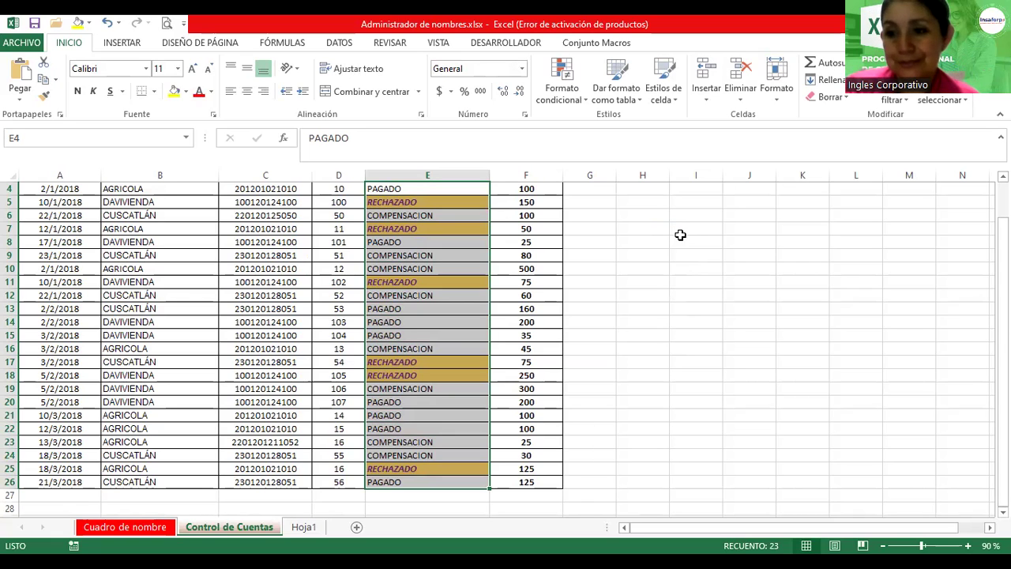
Step: Apply the Contabilidad format to MONTO amounts F4:F26, showing values like $ 100.00
{"action": "scroll", "coordinate": [506, 340], "scroll_direction": "up", "scroll_amount": 1}
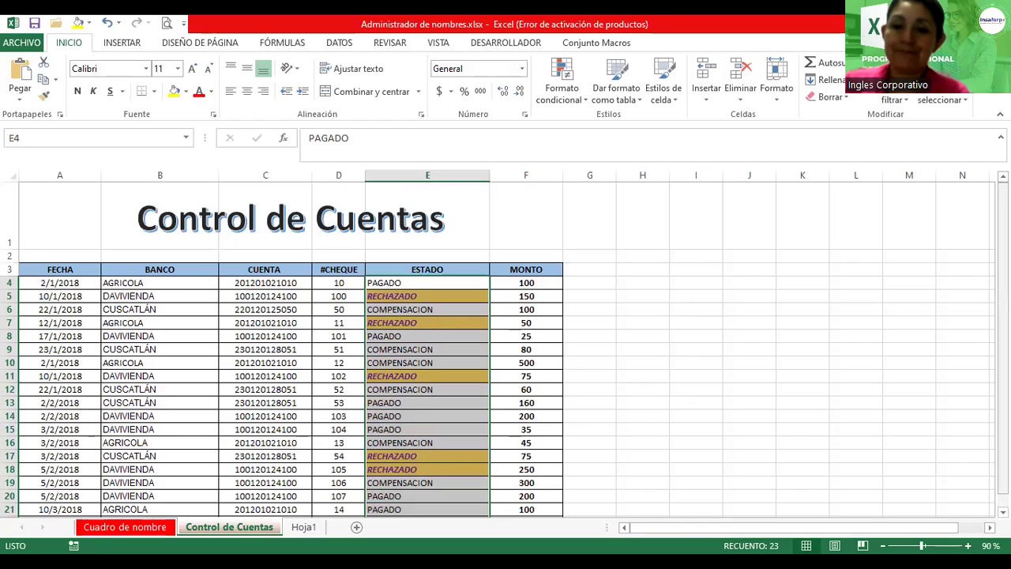
{"action": "left_click_drag", "start_coordinate": [1003, 229], "coordinate": [1003, 237]}
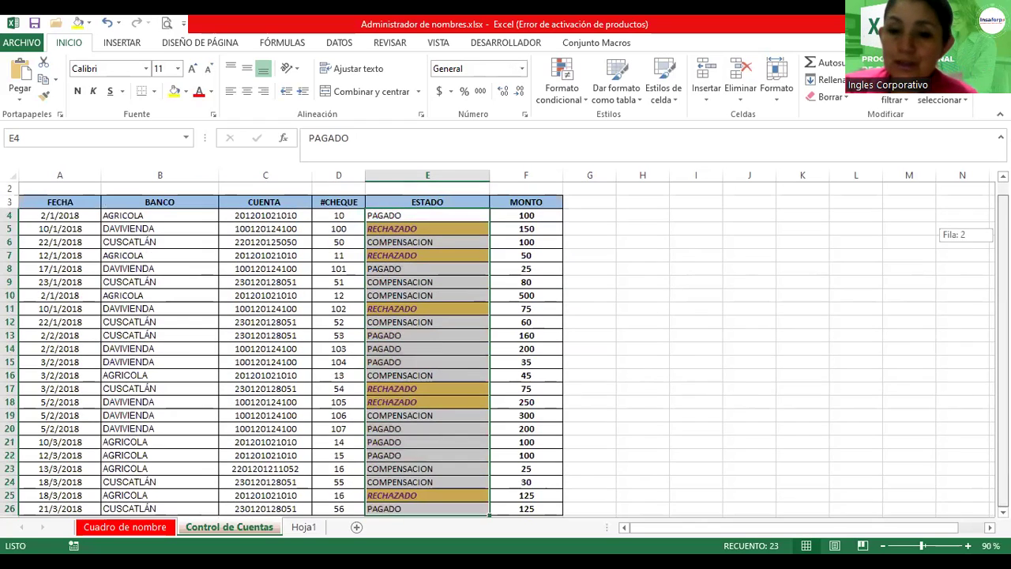
{"action": "left_click", "coordinate": [525, 218]}
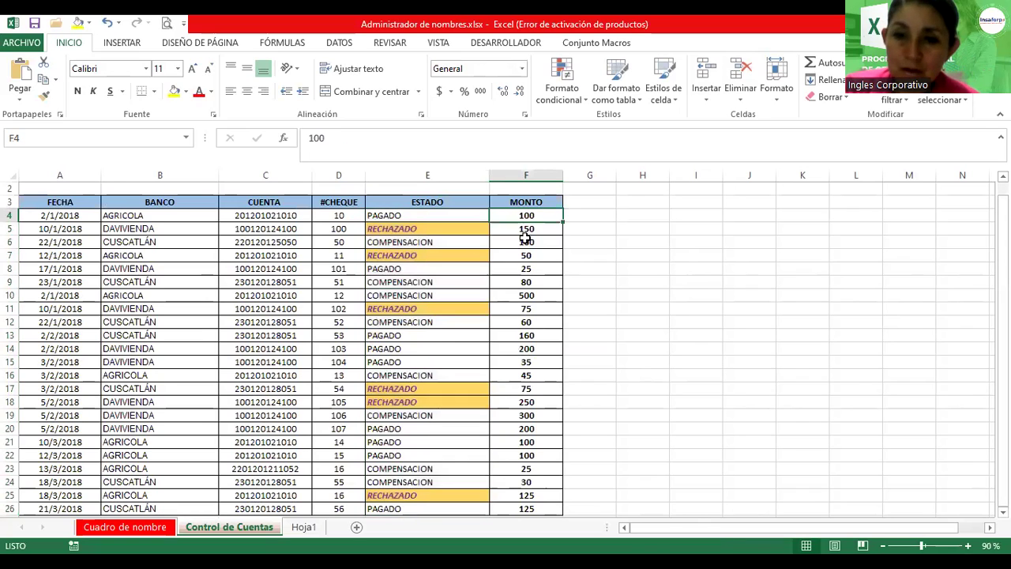
{"action": "left_click_drag", "start_coordinate": [525, 237], "coordinate": [550, 504]}
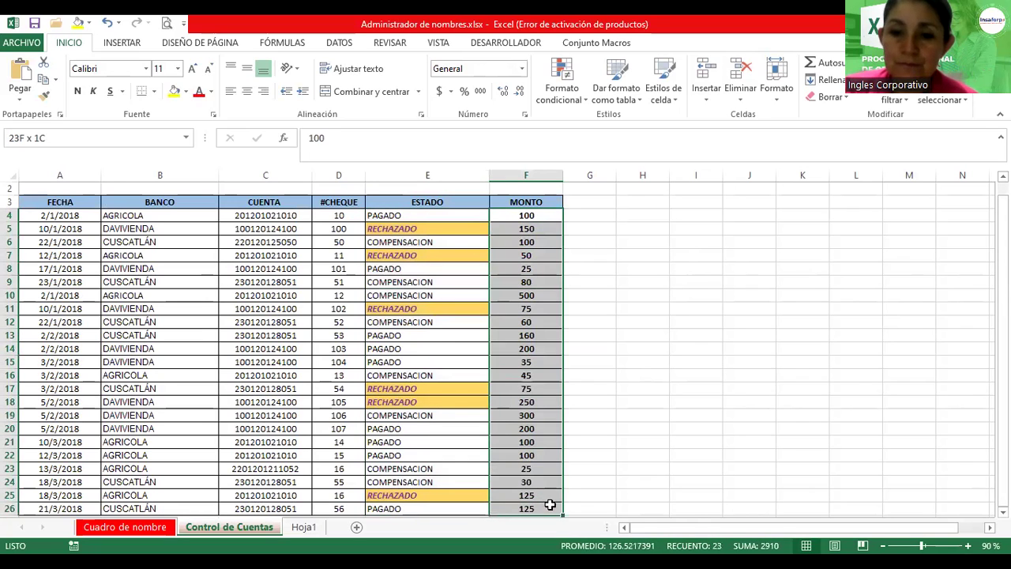
{"action": "left_click_drag", "start_coordinate": [550, 504], "coordinate": [550, 506]}
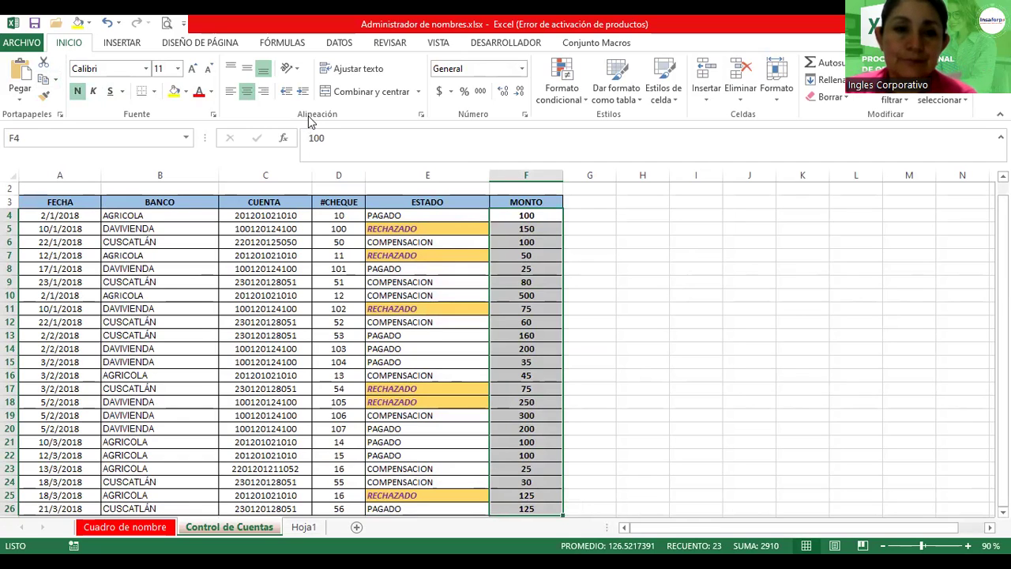
{"action": "left_click", "coordinate": [440, 91]}
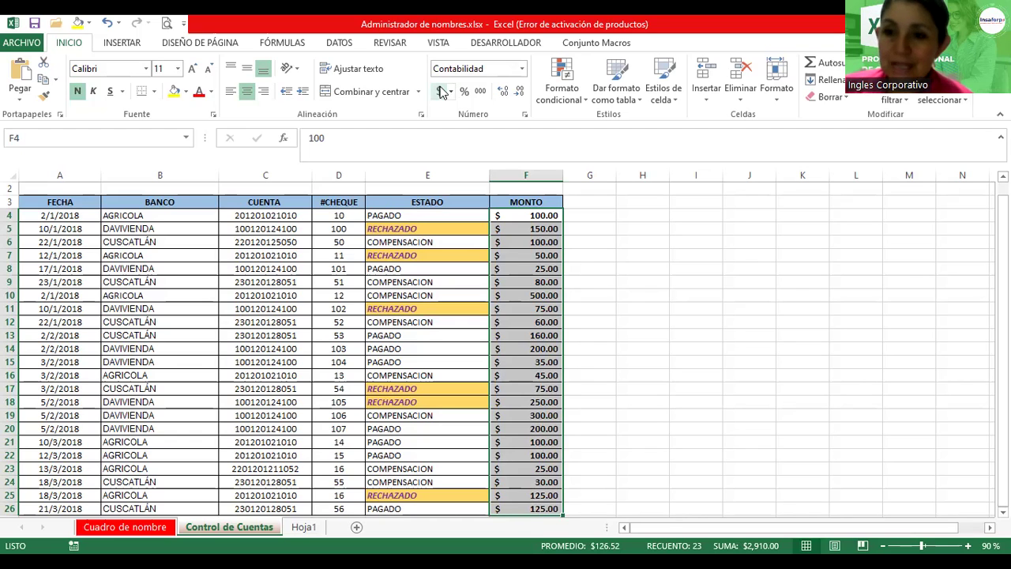
{"action": "left_click", "coordinate": [586, 105]}
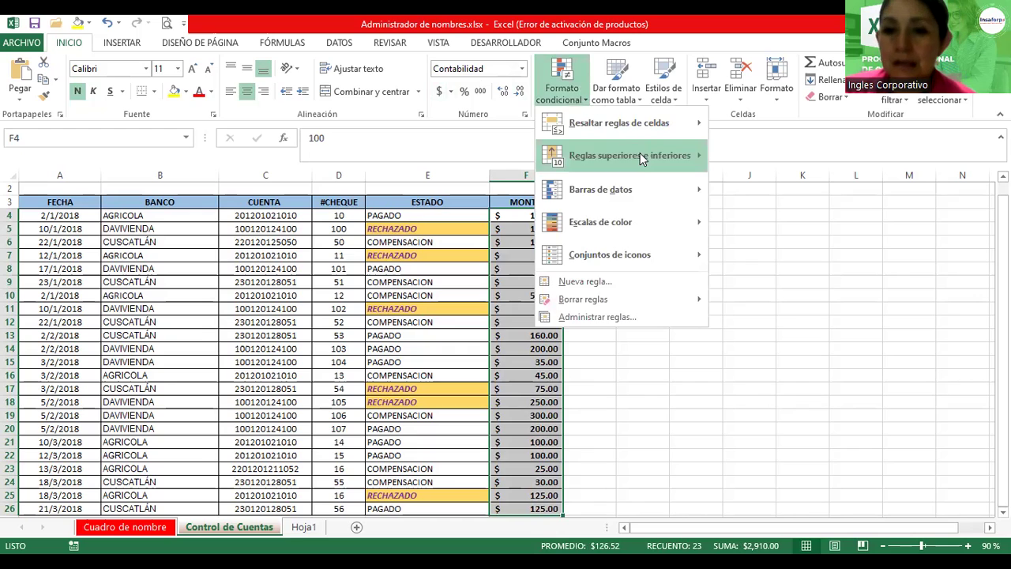
Step: Start a top-values rule on the MONTO amounts and lower the count to 8
{"action": "mouse_move", "coordinate": [640, 155]}
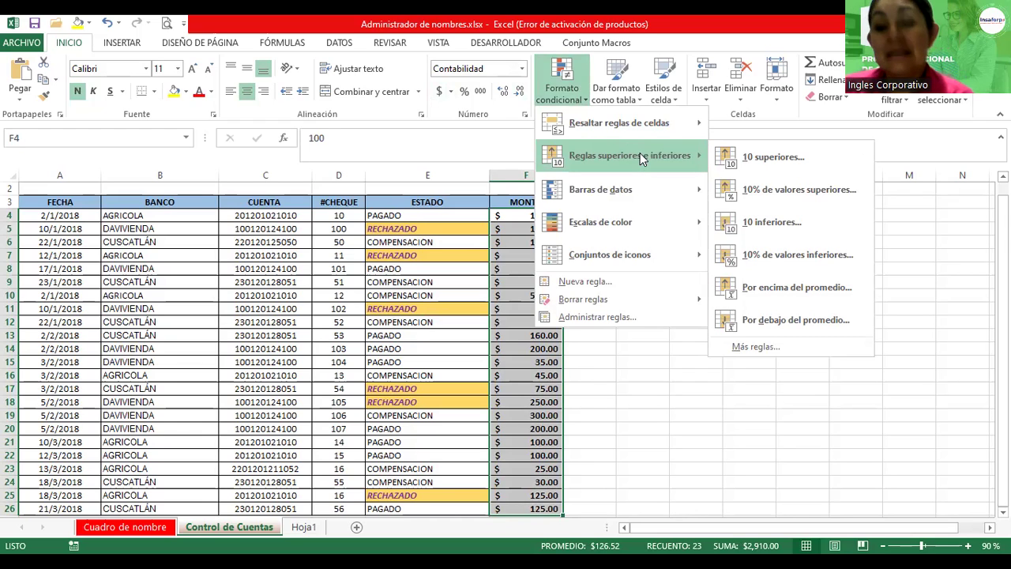
{"action": "left_click", "coordinate": [790, 161]}
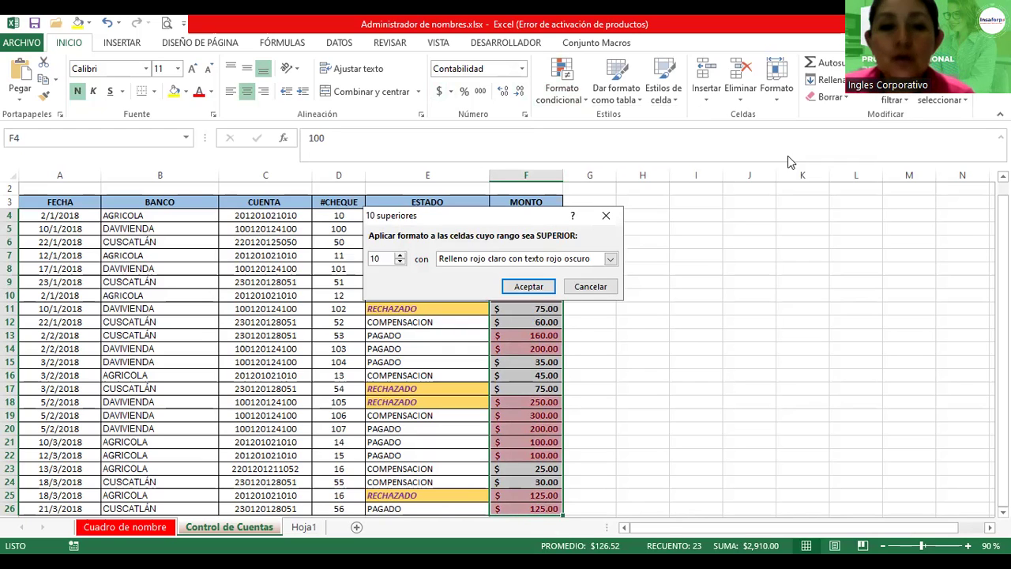
{"action": "left_click", "coordinate": [401, 263]}
{"action": "left_click", "coordinate": [400, 263]}
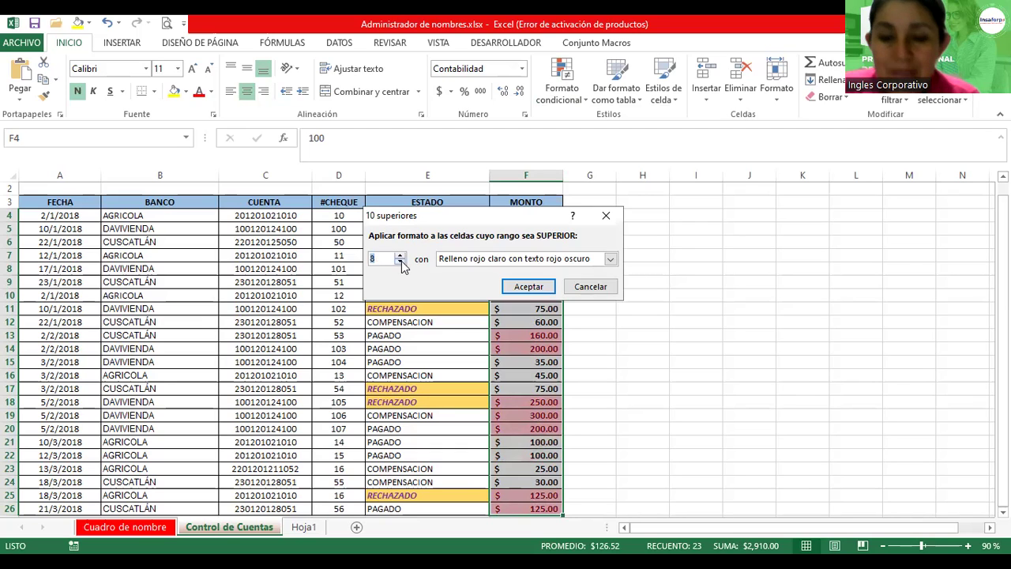
Step: Give the top-8 rule a custom dark green diagonal-stripe hatch pattern and apply it
{"action": "left_click", "coordinate": [611, 260]}
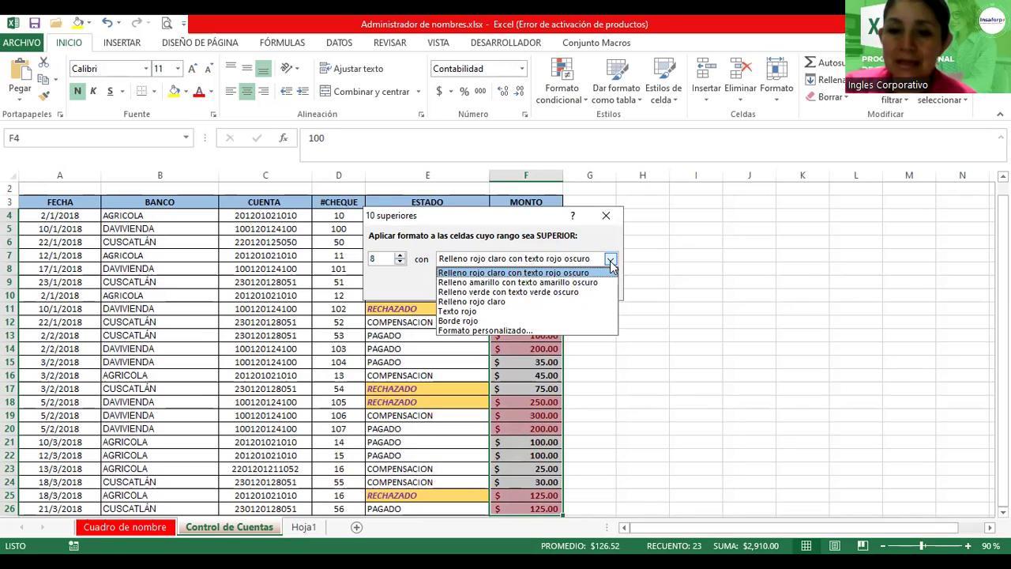
{"action": "left_click", "coordinate": [450, 331]}
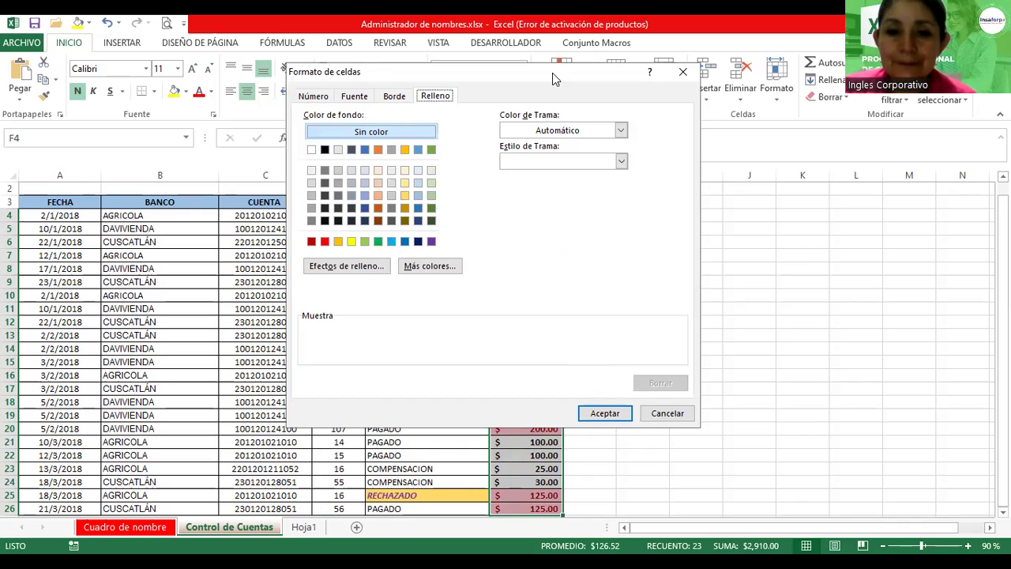
{"action": "left_click_drag", "start_coordinate": [552, 73], "coordinate": [358, 218]}
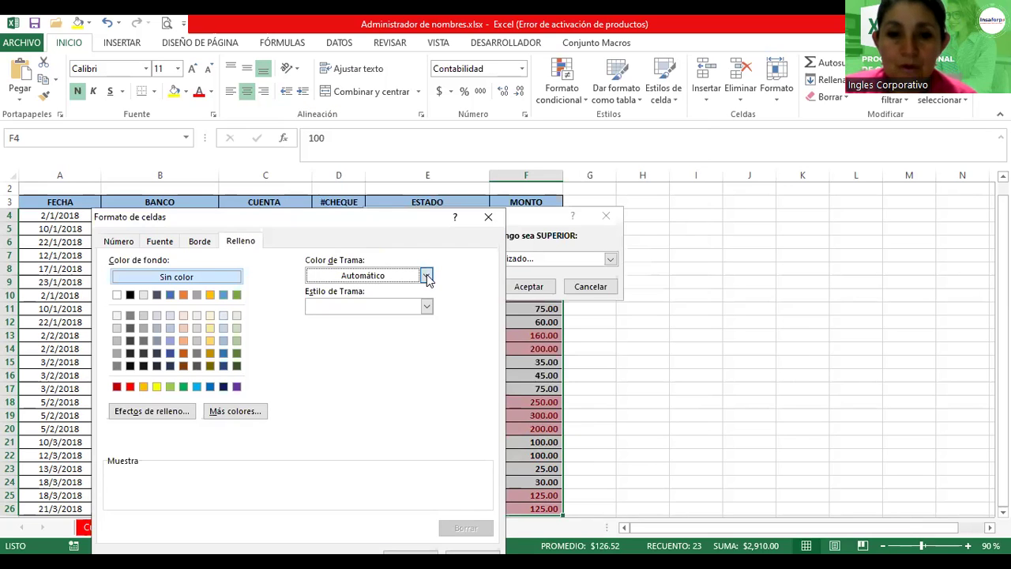
{"action": "left_click", "coordinate": [426, 275]}
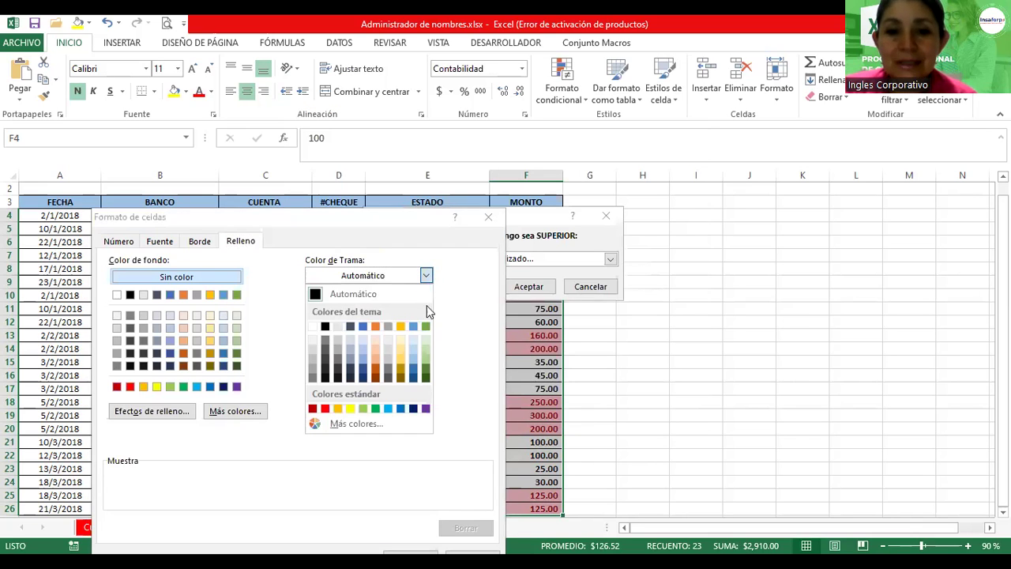
{"action": "left_click", "coordinate": [425, 380]}
{"action": "left_click", "coordinate": [325, 308]}
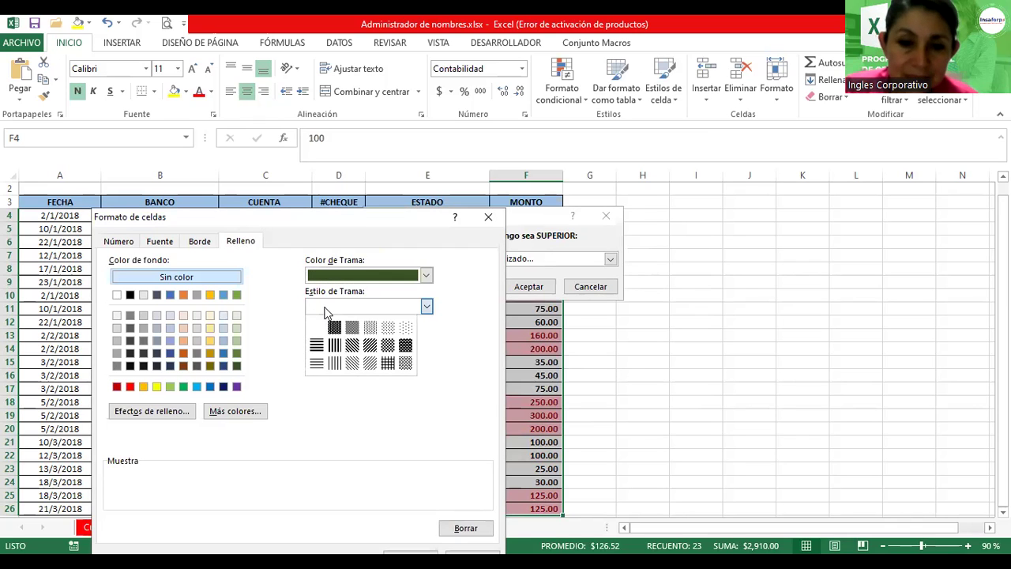
{"action": "left_click", "coordinate": [351, 363]}
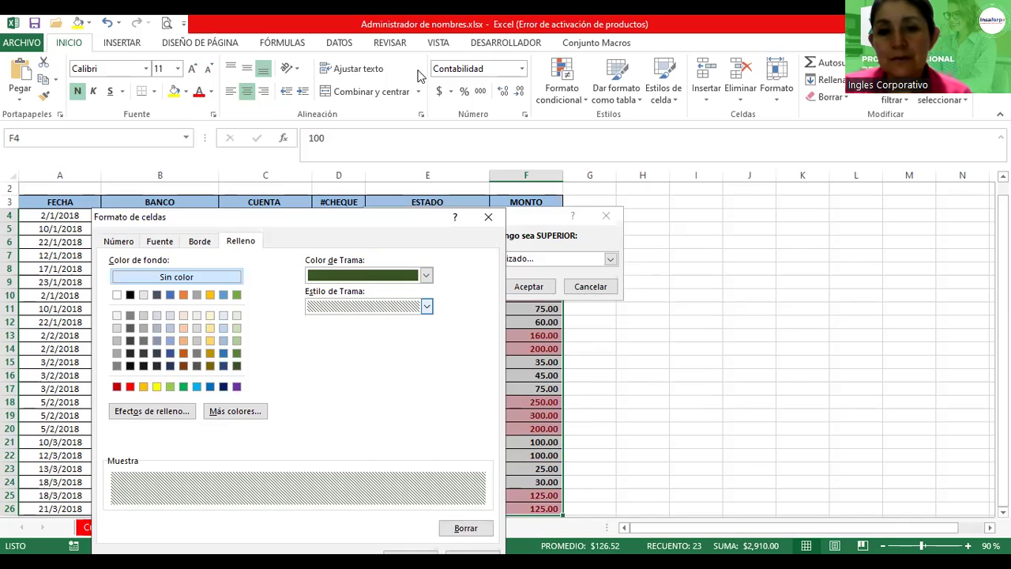
{"action": "left_click_drag", "start_coordinate": [419, 75], "coordinate": [419, 12]}
{"action": "left_click", "coordinate": [413, 372]}
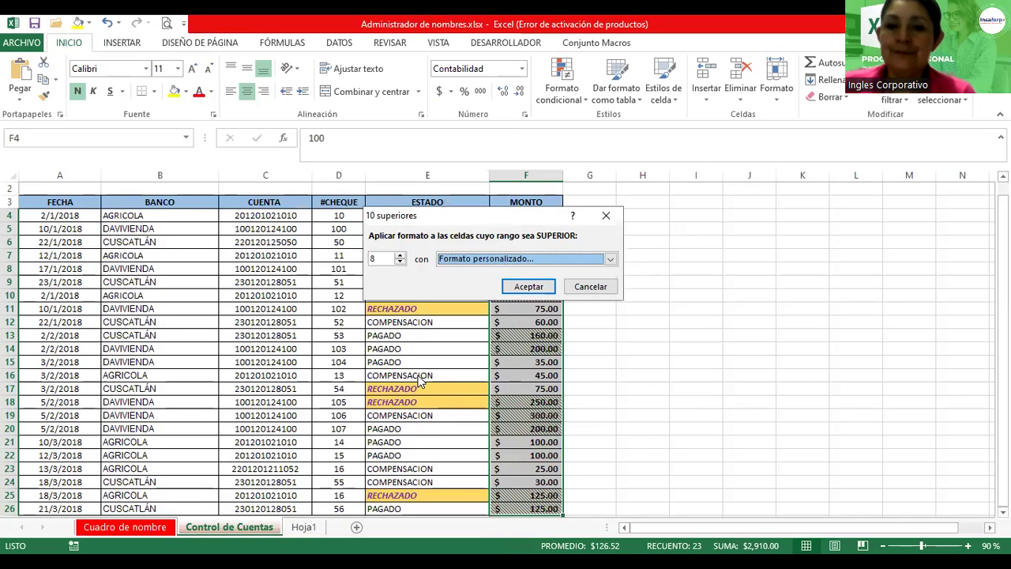
{"action": "left_click", "coordinate": [523, 287]}
Step: Select the BANCO entries down column B starting from B4
{"action": "left_click_drag", "start_coordinate": [643, 244], "coordinate": [643, 249]}
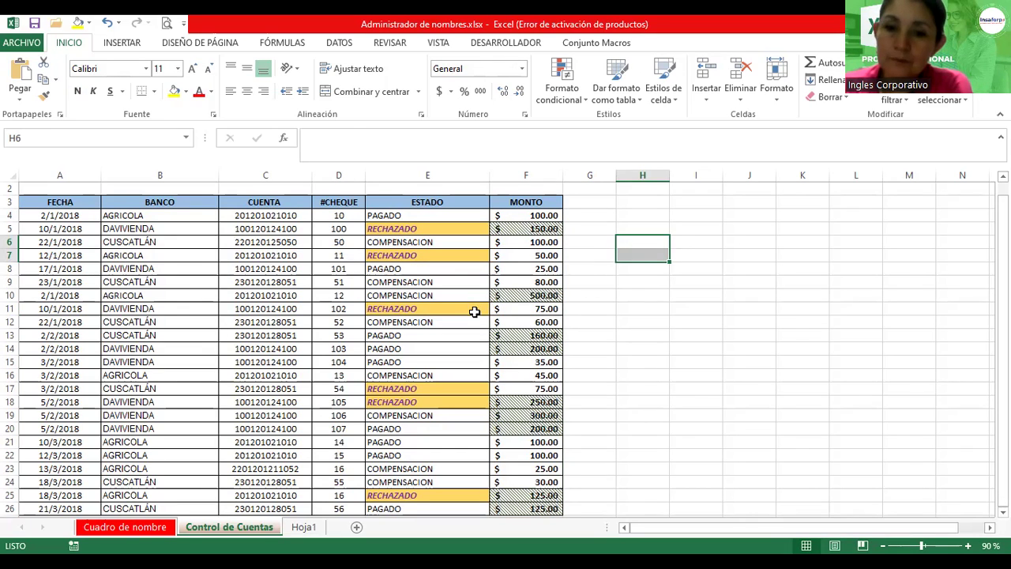
{"action": "left_click", "coordinate": [476, 309]}
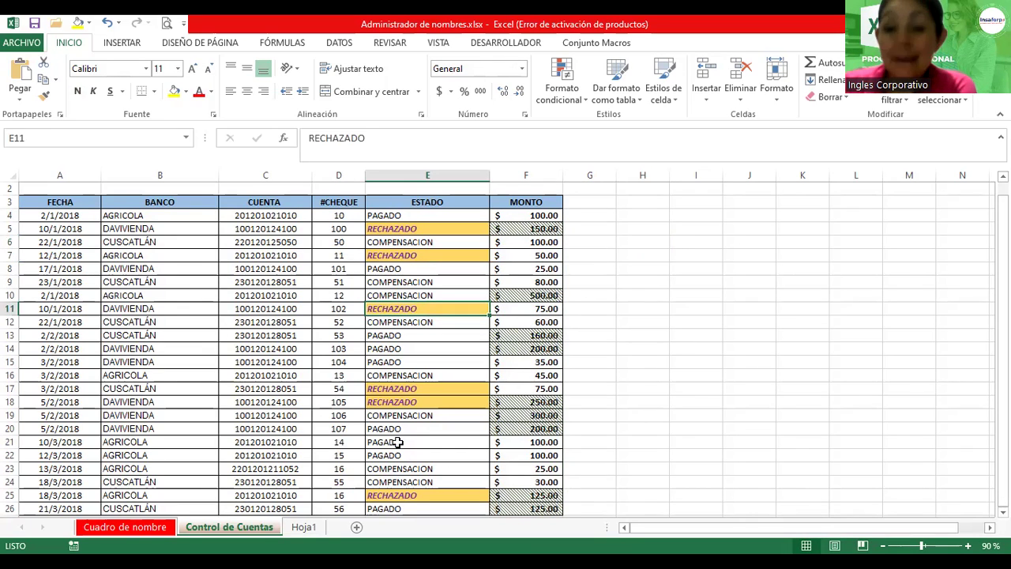
{"action": "left_click", "coordinate": [141, 216]}
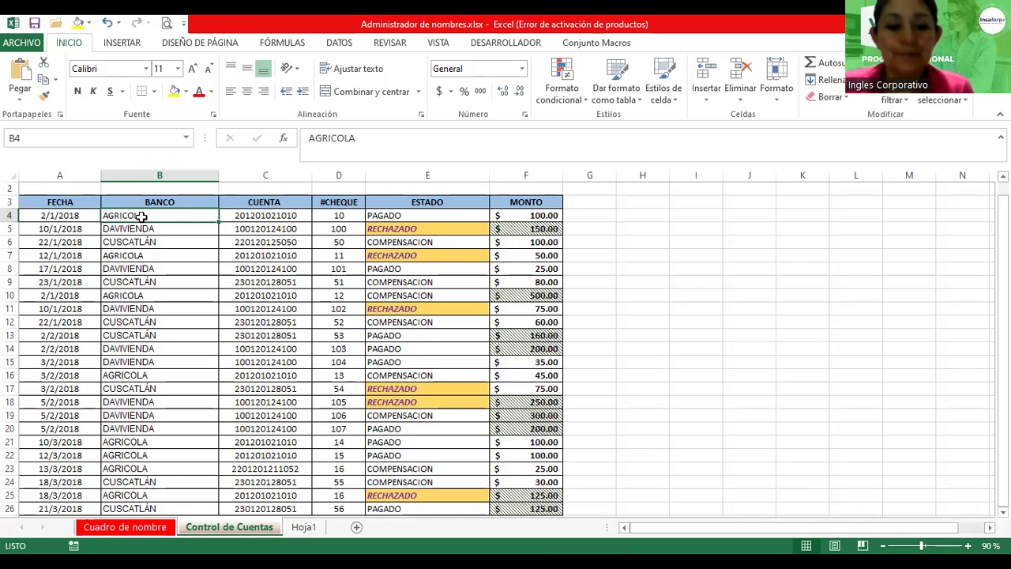
{"action": "left_click_drag", "start_coordinate": [141, 216], "coordinate": [162, 514]}
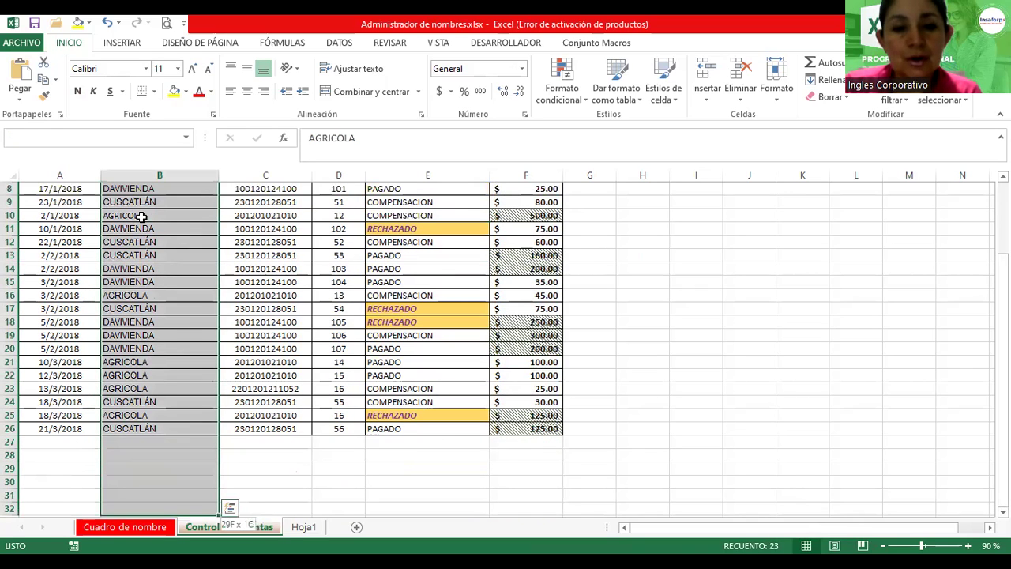
Step: Trim the selection to the BANCO data rows and create a Text-contains rule for DAVI
{"action": "key", "text": "ctrl+shift+Up"}
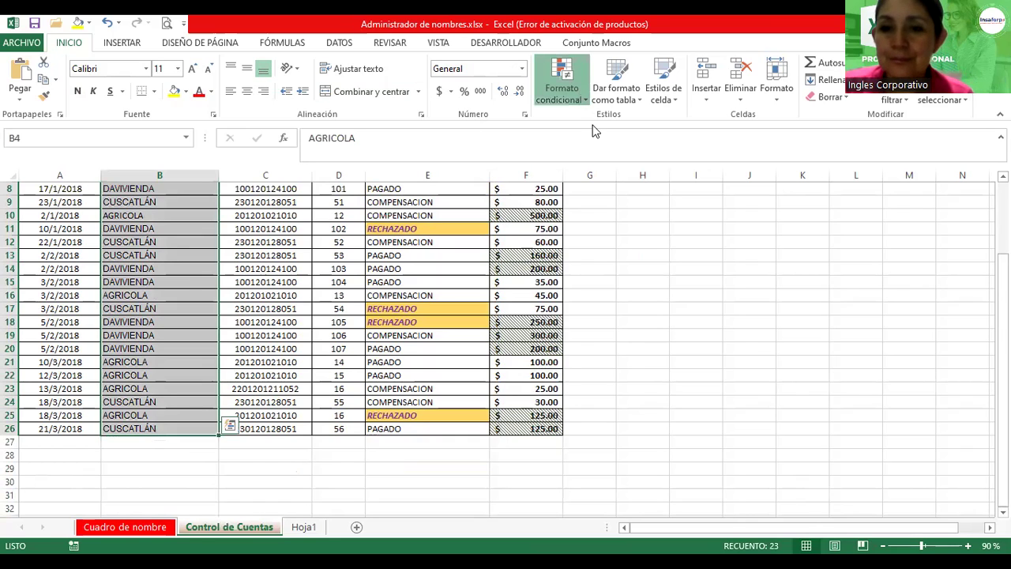
{"action": "left_click", "coordinate": [562, 79]}
{"action": "mouse_move", "coordinate": [620, 123]}
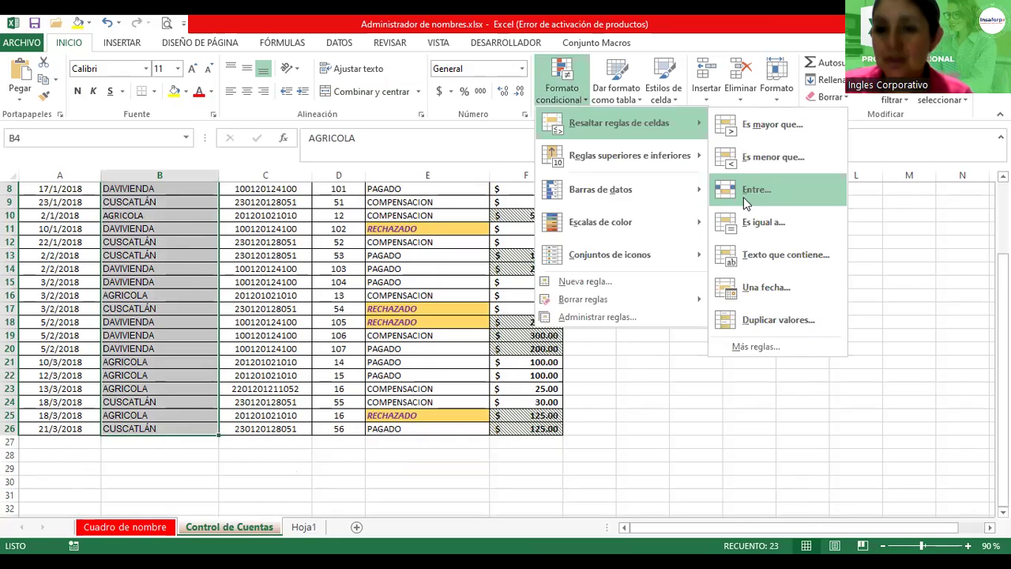
{"action": "left_click", "coordinate": [758, 259]}
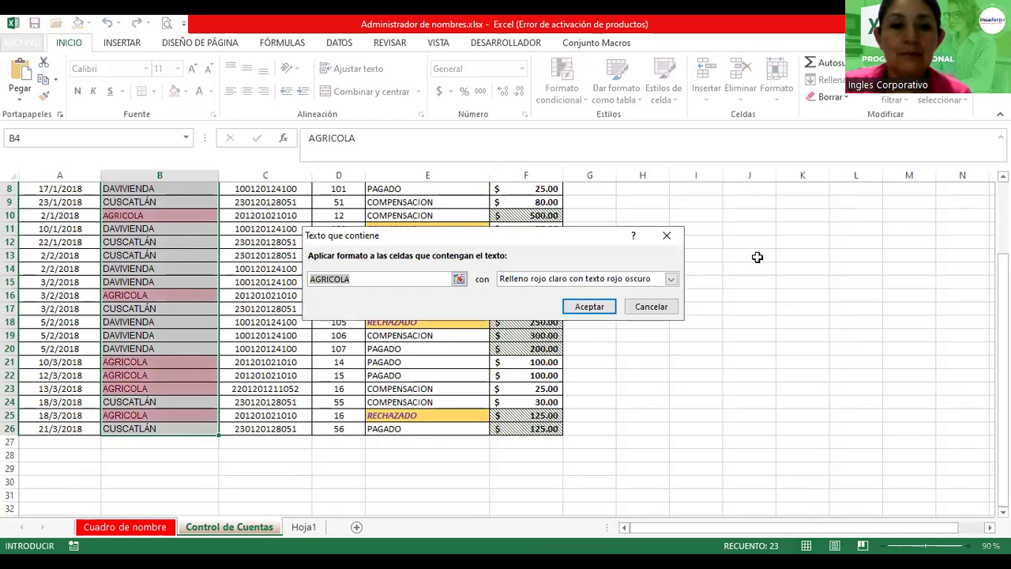
{"action": "type", "text": "DA"}
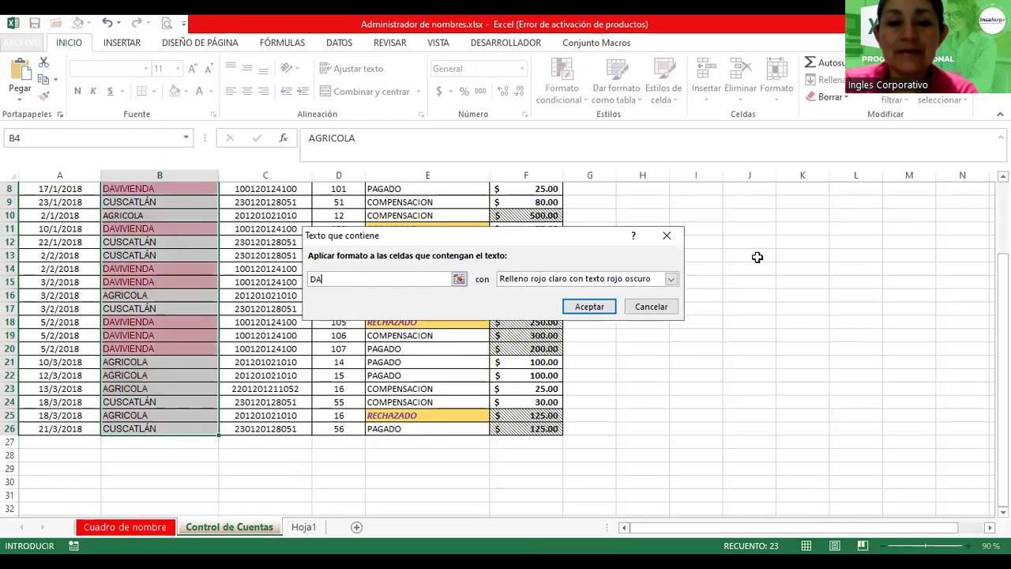
{"action": "type", "text": "VI"}
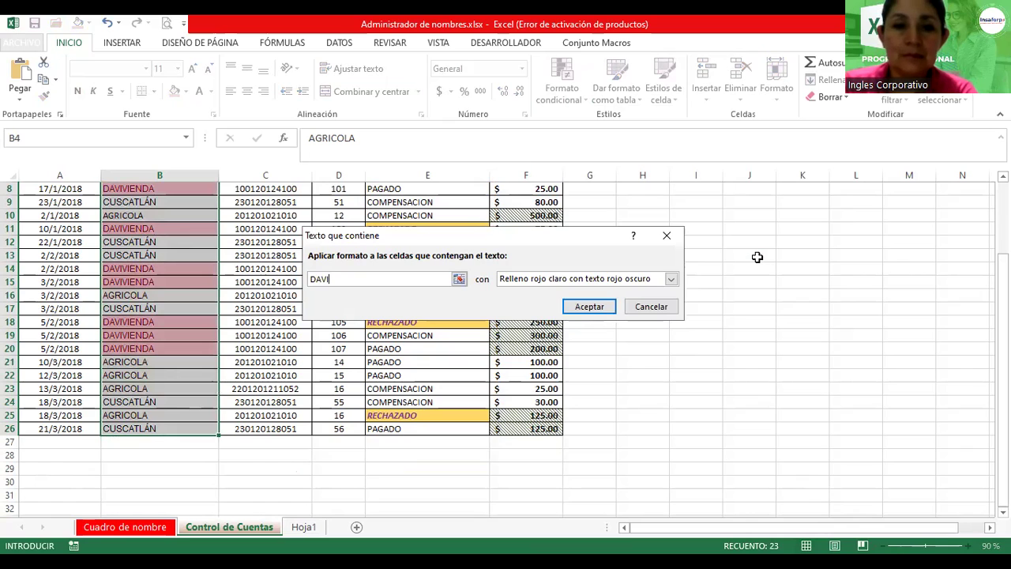
Step: Give the DAVI rule a custom light orange fill with red bold italic text
{"action": "left_click", "coordinate": [664, 281]}
{"action": "left_click", "coordinate": [525, 354]}
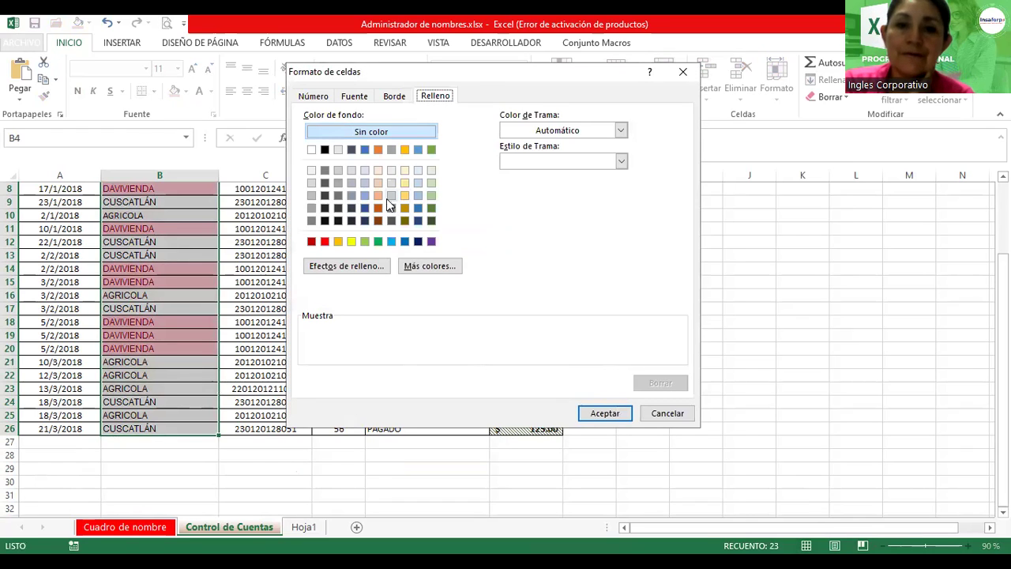
{"action": "left_click", "coordinate": [378, 195]}
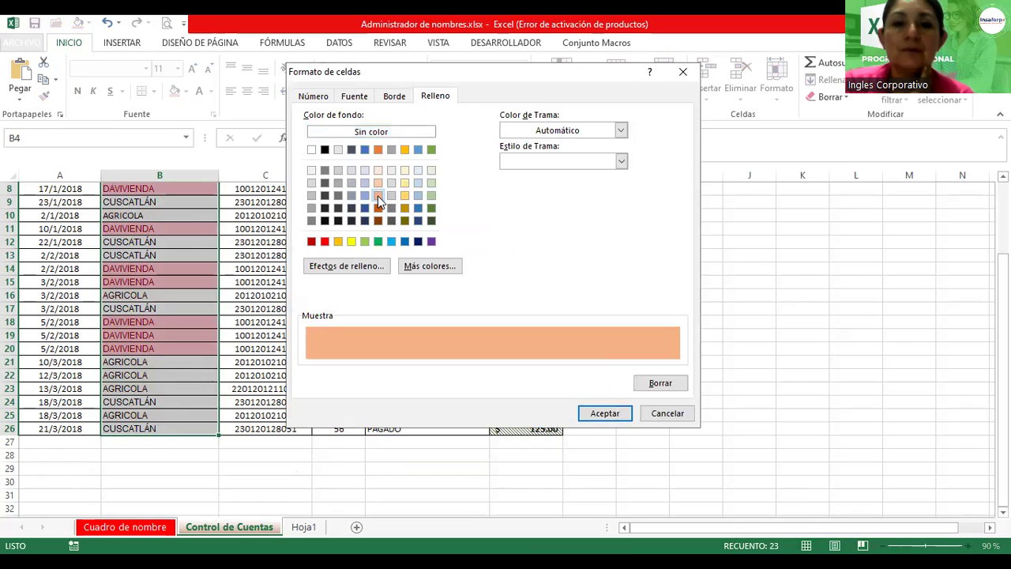
{"action": "left_click", "coordinate": [363, 103]}
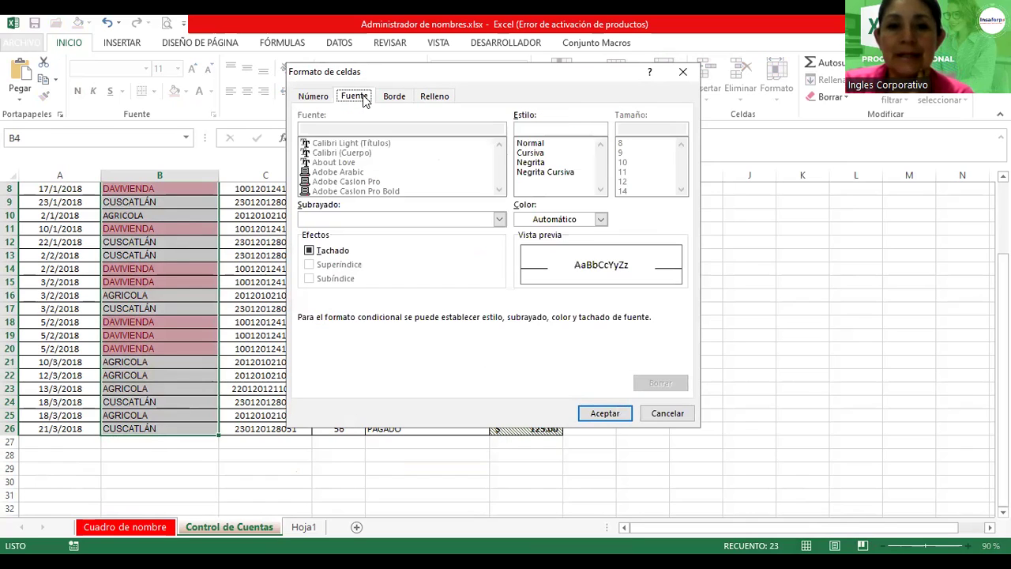
{"action": "left_click", "coordinate": [601, 219]}
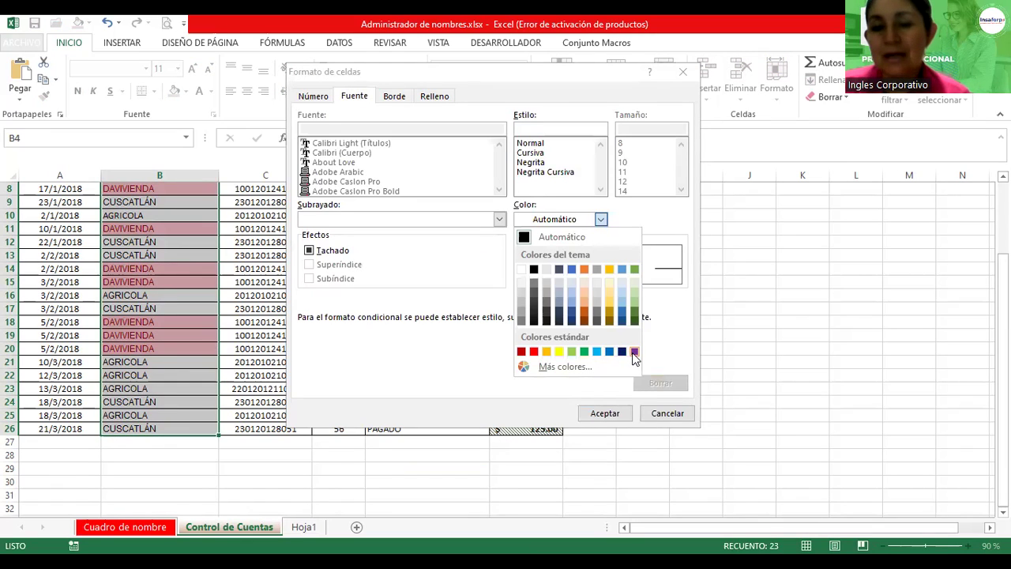
{"action": "left_click", "coordinate": [535, 352]}
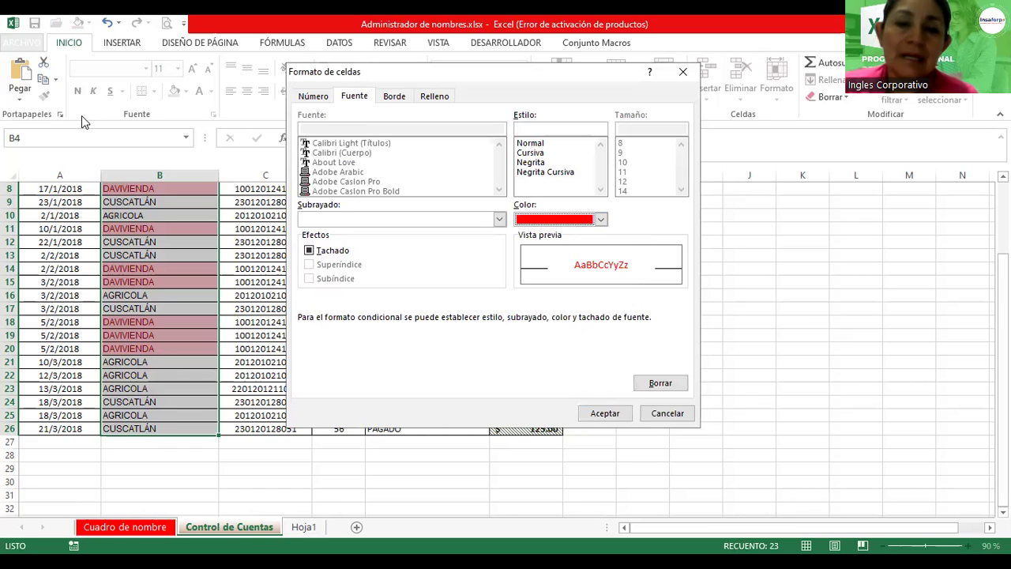
{"action": "key", "text": "Return"}
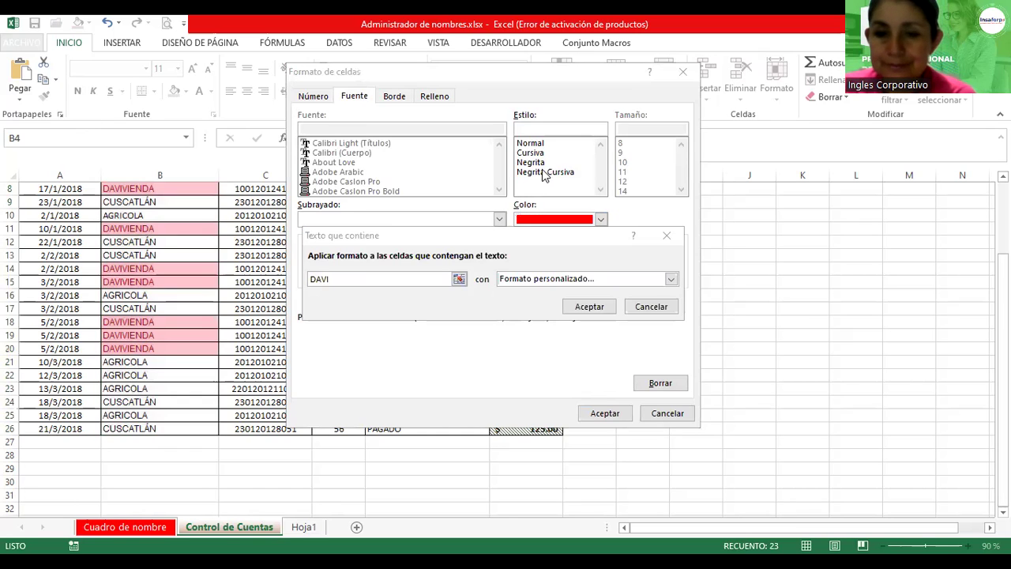
{"action": "left_click", "coordinate": [544, 173]}
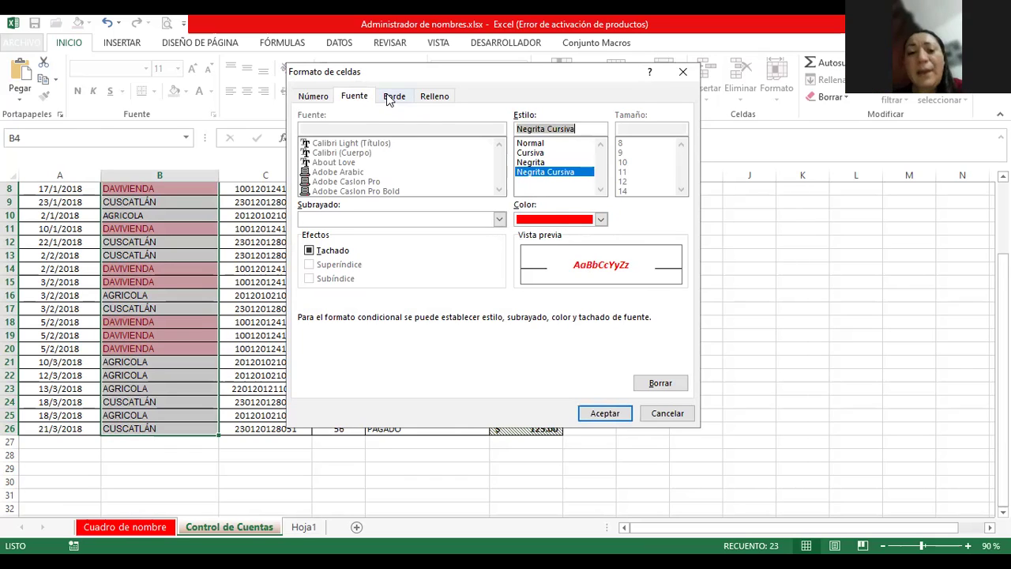
Step: Add a dash-dot outline border to the DAVI custom format
{"action": "left_click", "coordinate": [435, 98]}
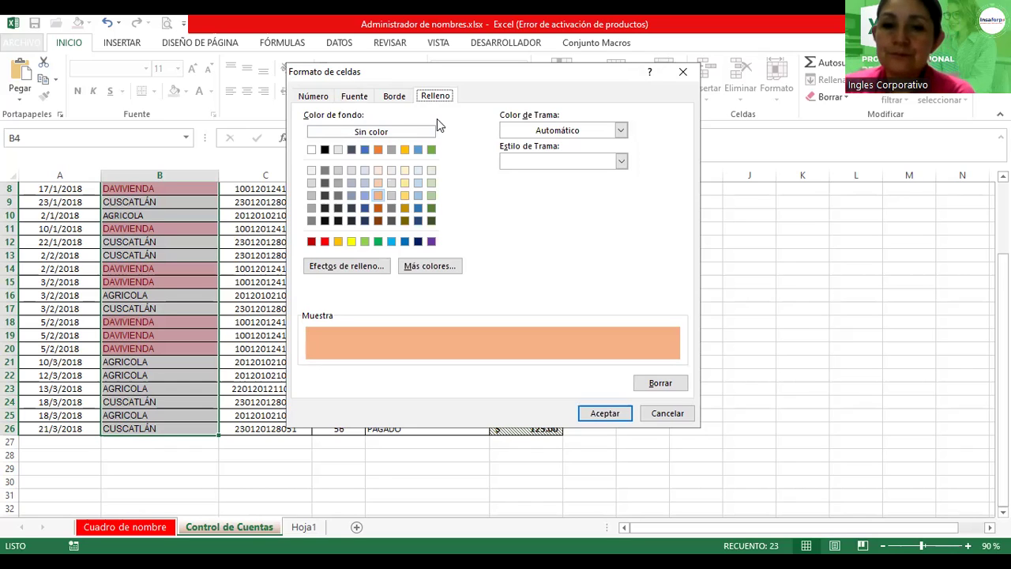
{"action": "left_click_drag", "start_coordinate": [474, 71], "coordinate": [516, 361]}
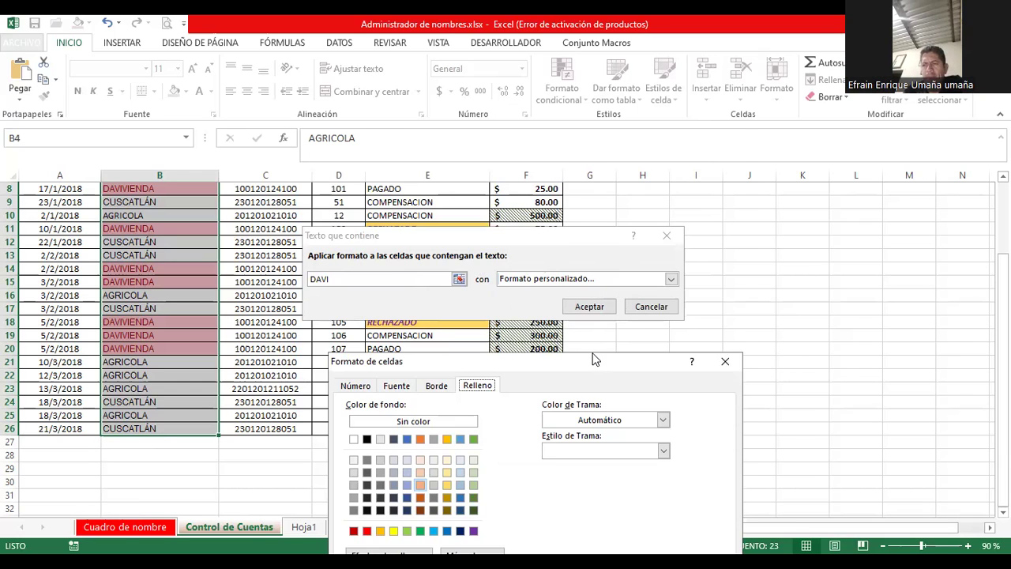
{"action": "left_click_drag", "start_coordinate": [595, 359], "coordinate": [587, 91]}
{"action": "left_click", "coordinate": [430, 119]}
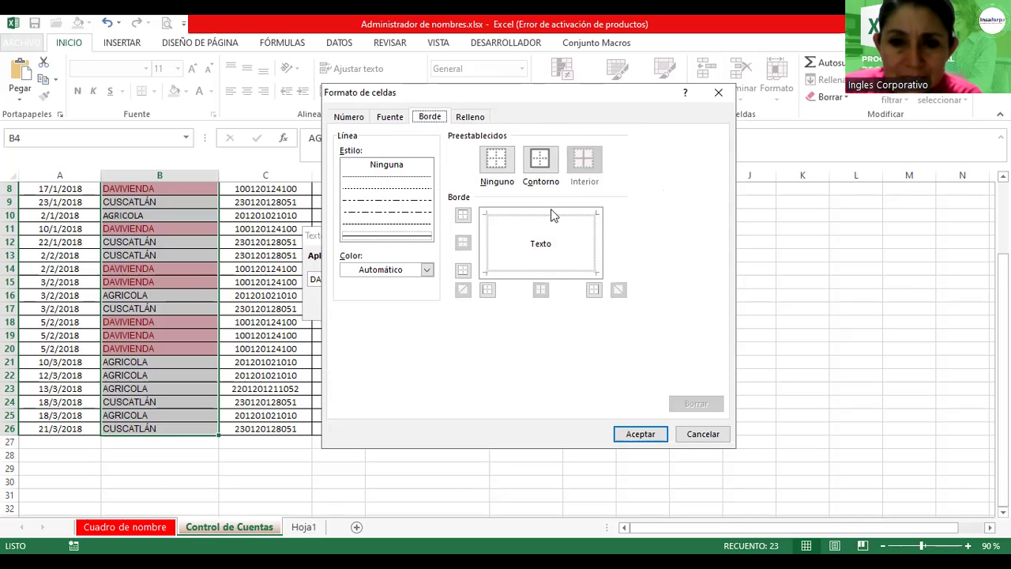
{"action": "left_click", "coordinate": [398, 240]}
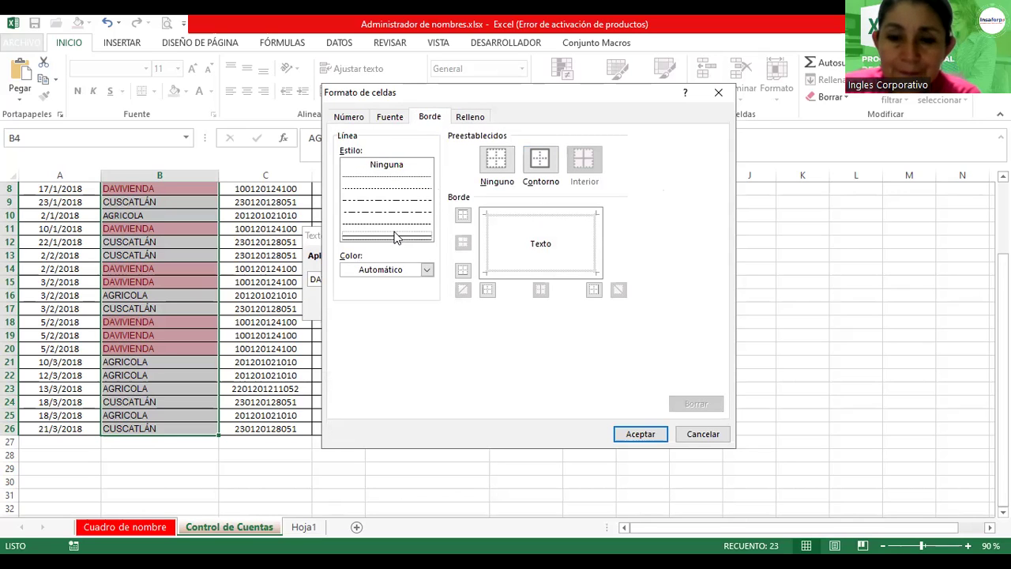
{"action": "left_click", "coordinate": [399, 220]}
{"action": "left_click", "coordinate": [397, 214]}
{"action": "left_click", "coordinate": [541, 160]}
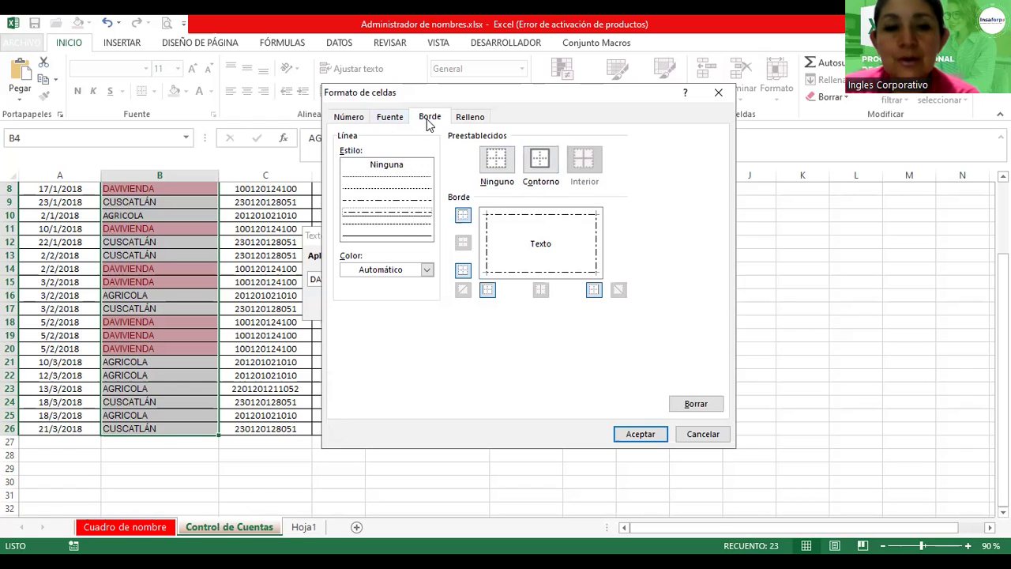
Step: Change the DAVI format's font colour to dark blue, then confirm the format and rule
{"action": "left_click", "coordinate": [401, 120]}
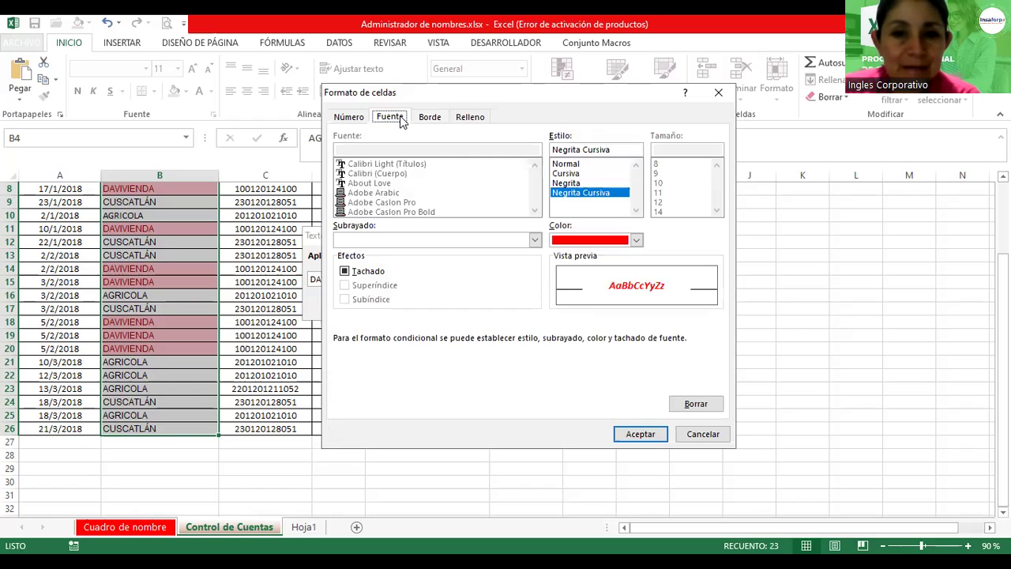
{"action": "left_click", "coordinate": [579, 239]}
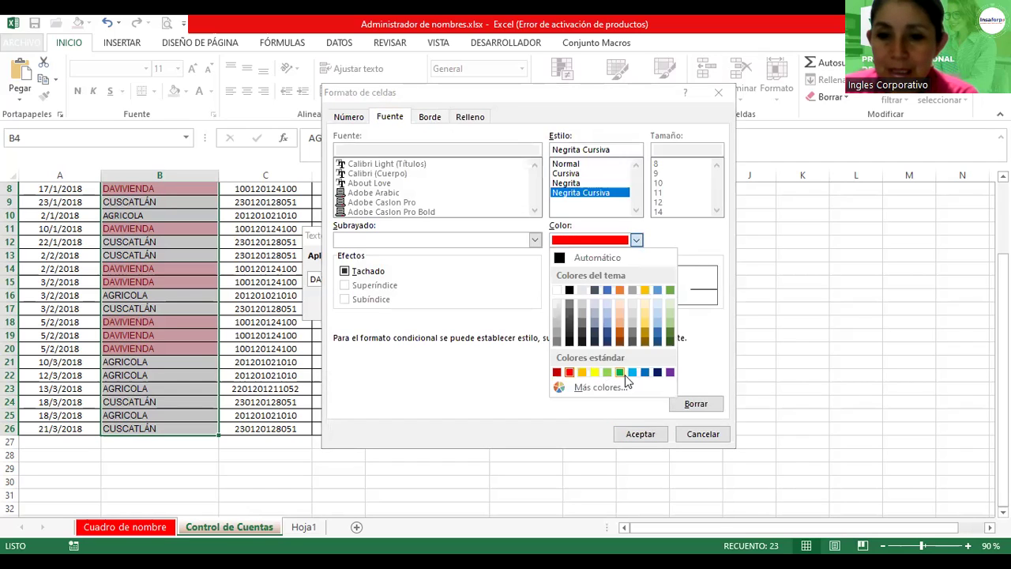
{"action": "left_click", "coordinate": [656, 372]}
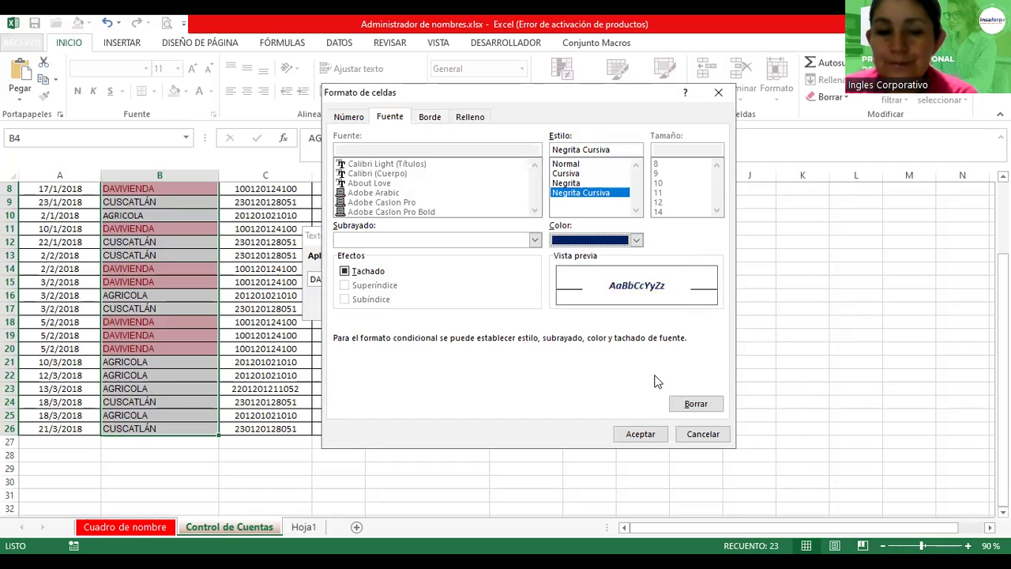
{"action": "left_click", "coordinate": [641, 434]}
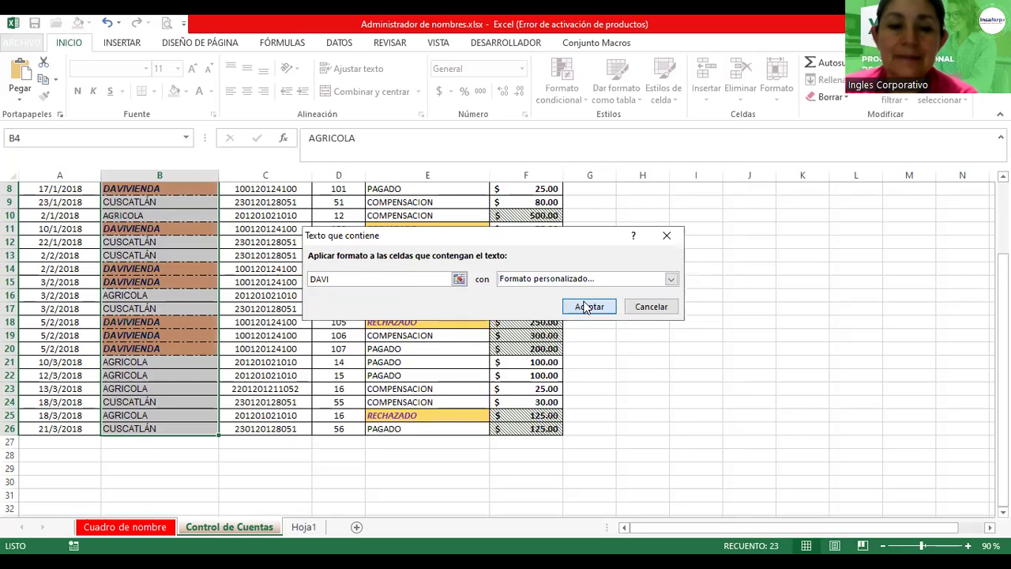
{"action": "left_click", "coordinate": [587, 307]}
{"action": "left_click", "coordinate": [699, 251]}
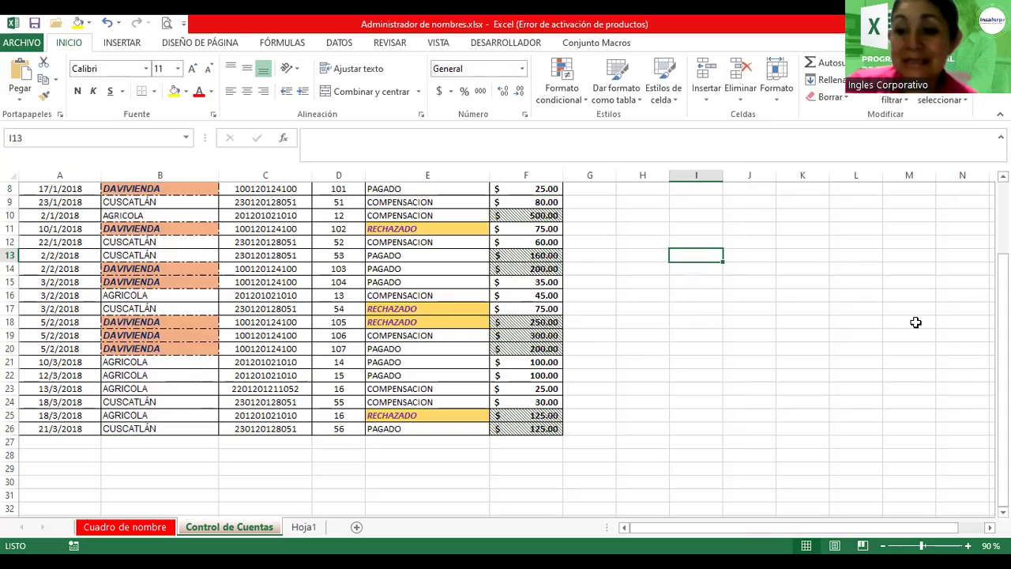
{"action": "left_click_drag", "start_coordinate": [921, 545], "coordinate": [926, 545]}
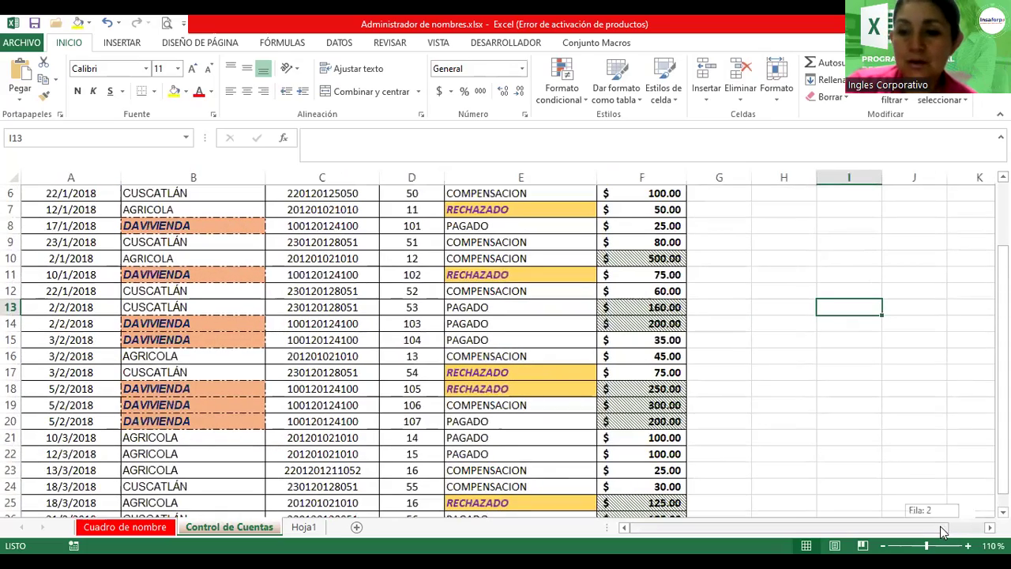
{"action": "scroll", "coordinate": [948, 380], "scroll_direction": "up", "scroll_amount": 2}
{"action": "scroll", "coordinate": [948, 379], "scroll_direction": "down", "scroll_amount": 1}
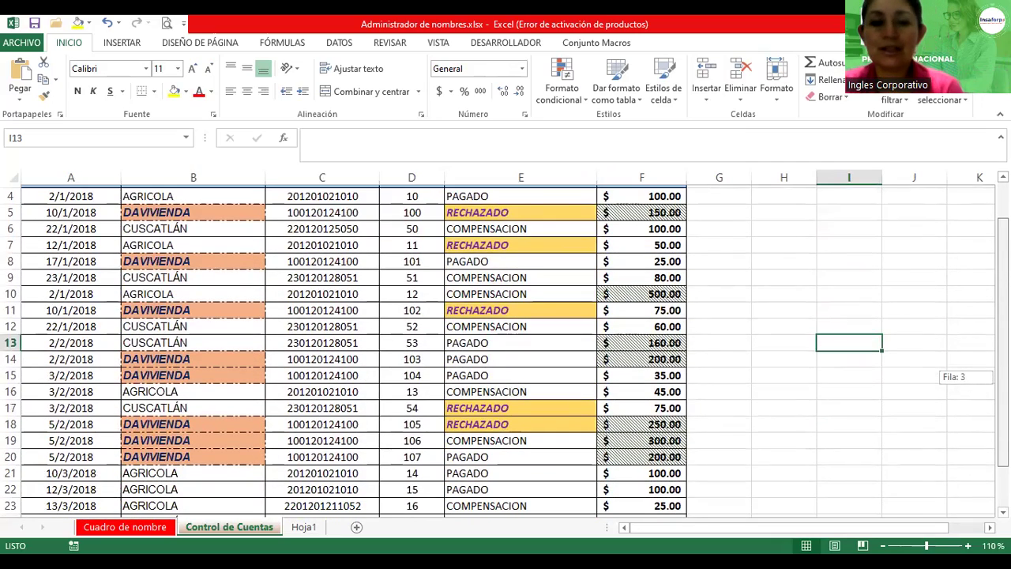
{"action": "left_click_drag", "start_coordinate": [1002, 376], "coordinate": [1002, 371]}
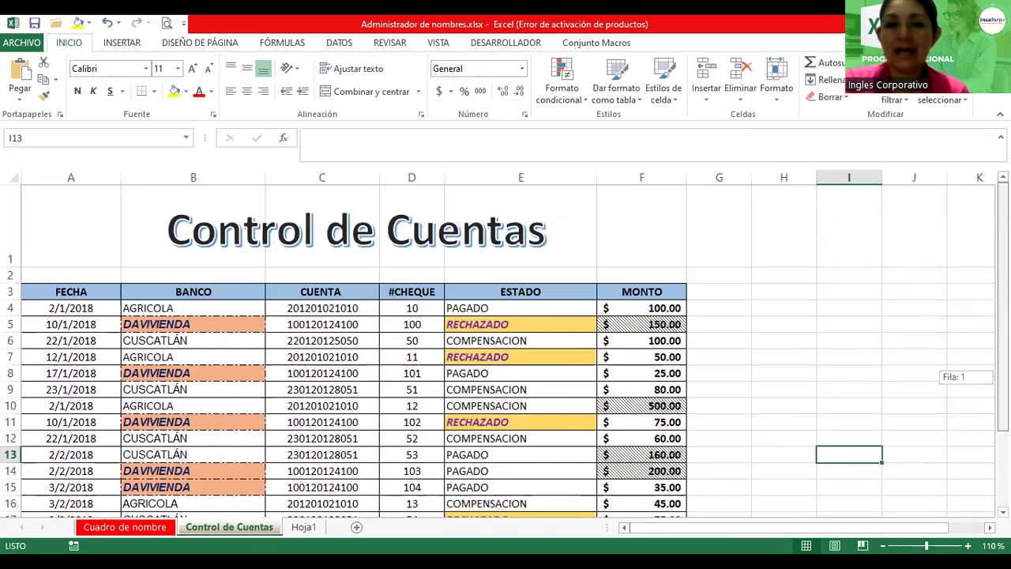
{"action": "scroll", "coordinate": [985, 329], "scroll_direction": "down", "scroll_amount": 1}
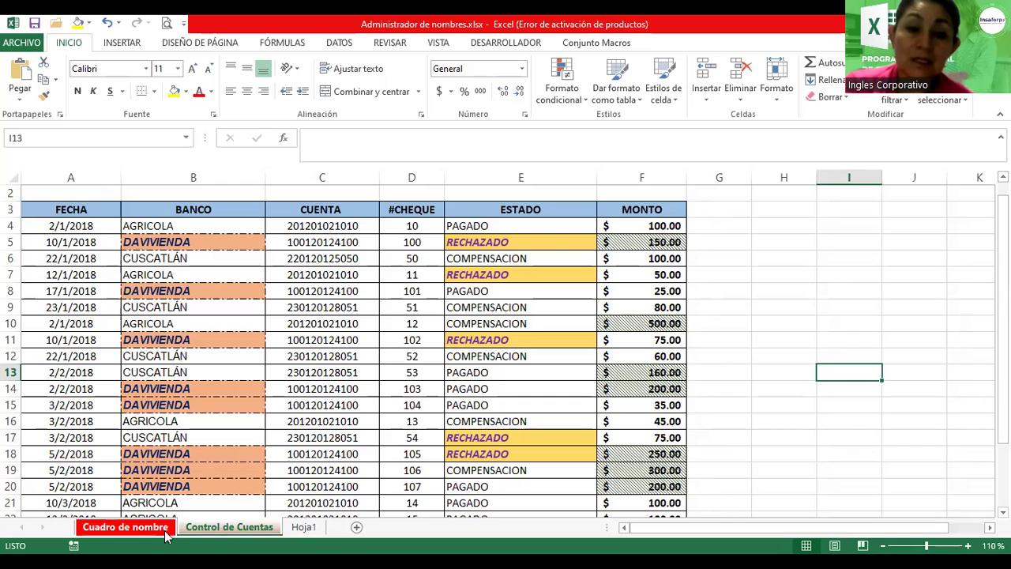
Step: On the Control de Cuentas sheet, select the Cuentas named range from the Name Box list
{"action": "key", "text": "ctrl+Page_Down"}
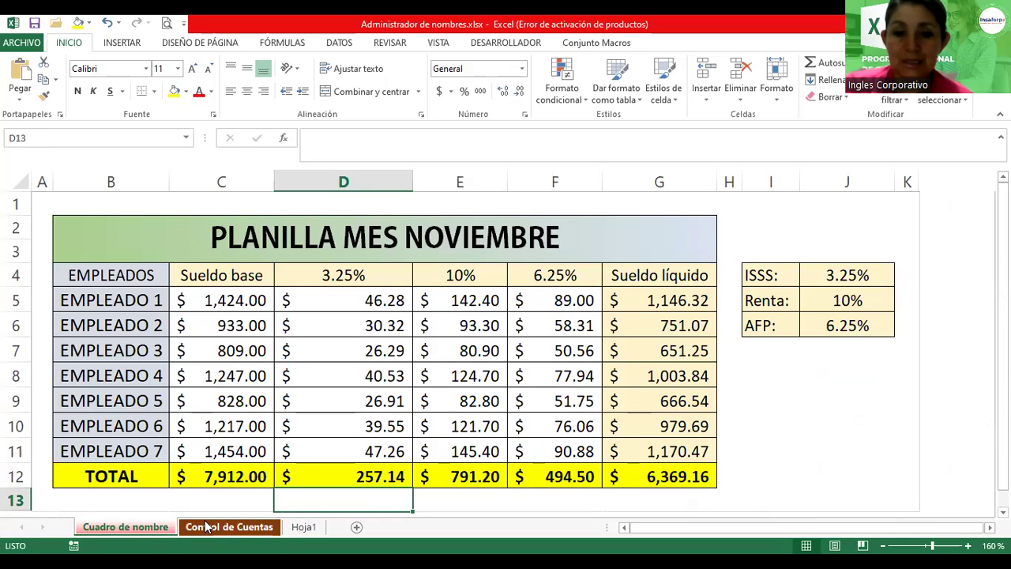
{"action": "left_click", "coordinate": [213, 527]}
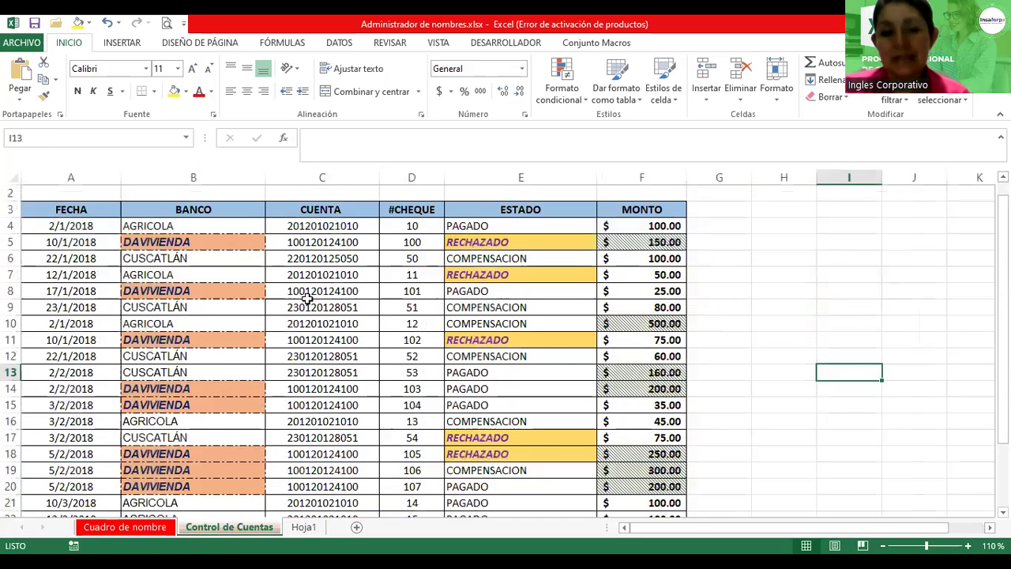
{"action": "left_click", "coordinate": [260, 302]}
{"action": "left_click", "coordinate": [188, 139]}
{"action": "left_click", "coordinate": [188, 139]}
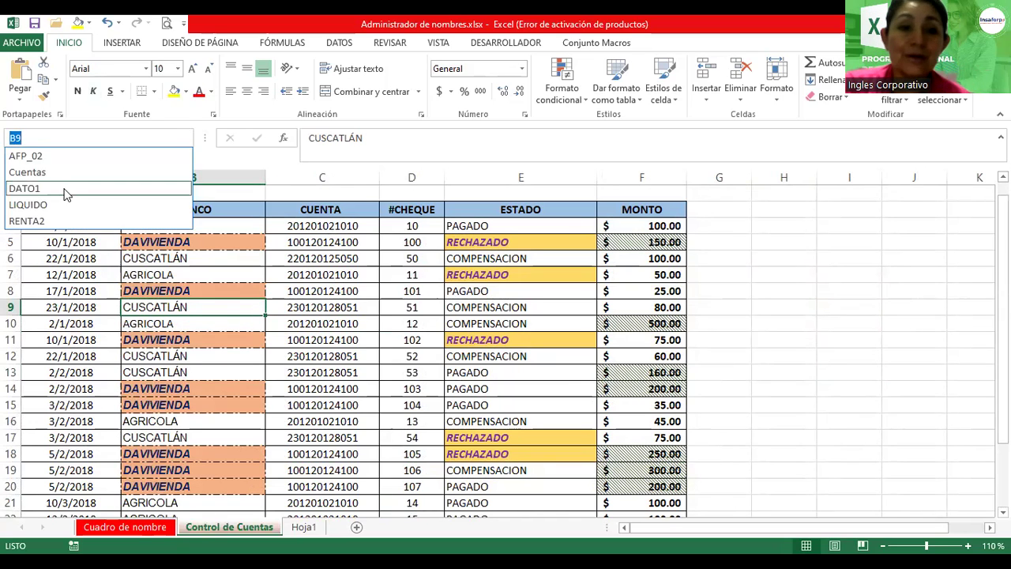
{"action": "left_click", "coordinate": [46, 172]}
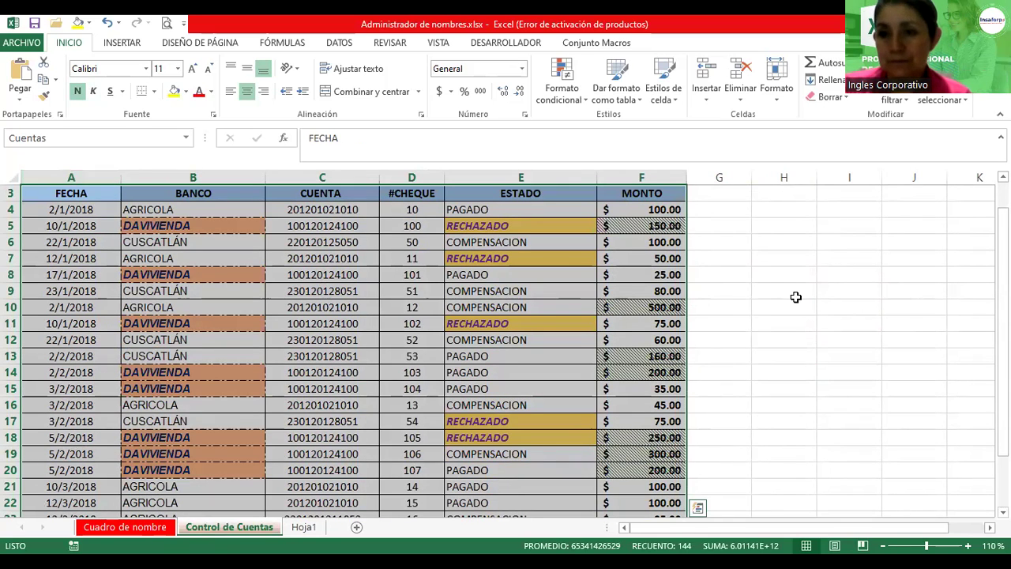
Step: Select the amounts F4:F26 and name the range MONTO
{"action": "left_click", "coordinate": [725, 228]}
{"action": "left_click_drag", "start_coordinate": [656, 210], "coordinate": [677, 325]}
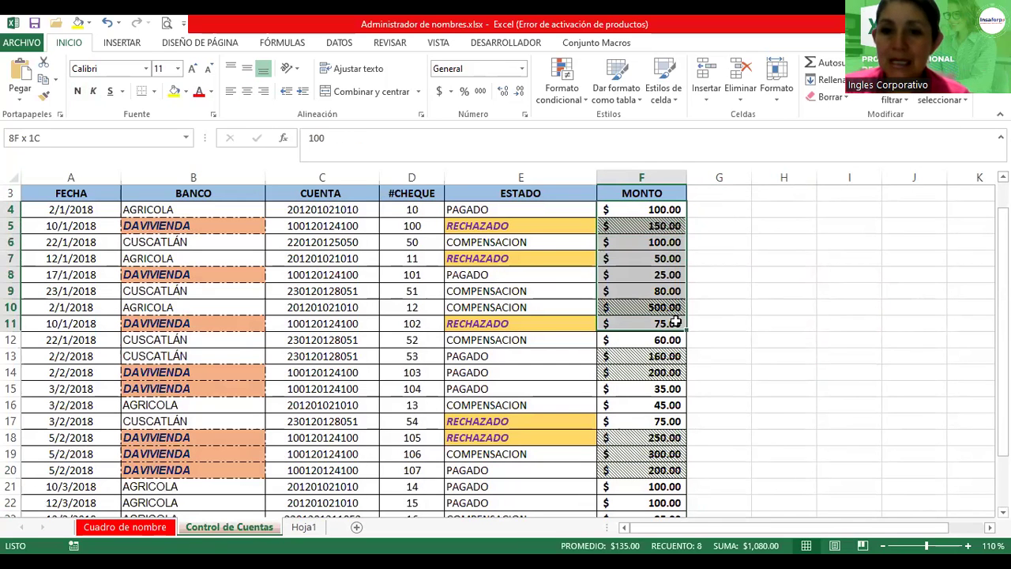
{"action": "left_click", "coordinate": [658, 211]}
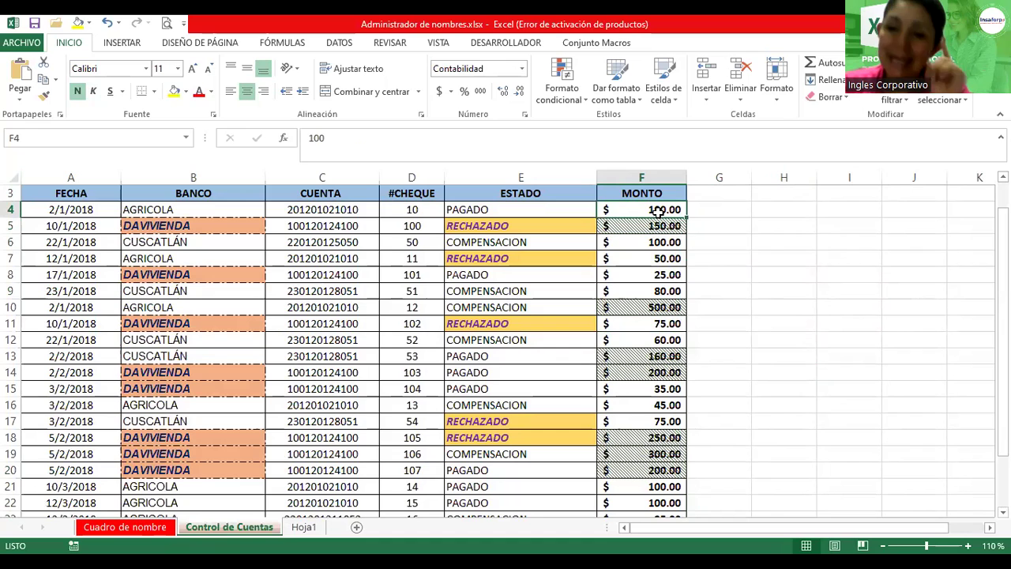
{"action": "left_click_drag", "start_coordinate": [658, 211], "coordinate": [659, 515]}
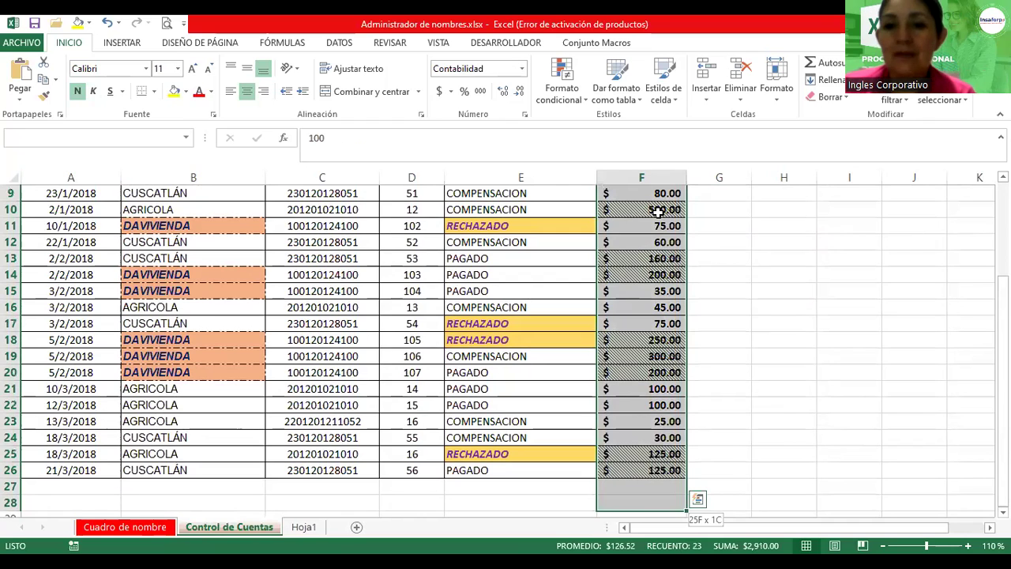
{"action": "left_click_drag", "start_coordinate": [658, 211], "coordinate": [658, 470]}
{"action": "left_click", "coordinate": [105, 136]}
{"action": "type", "text": "MONTO"}
{"action": "key", "text": "Return"}
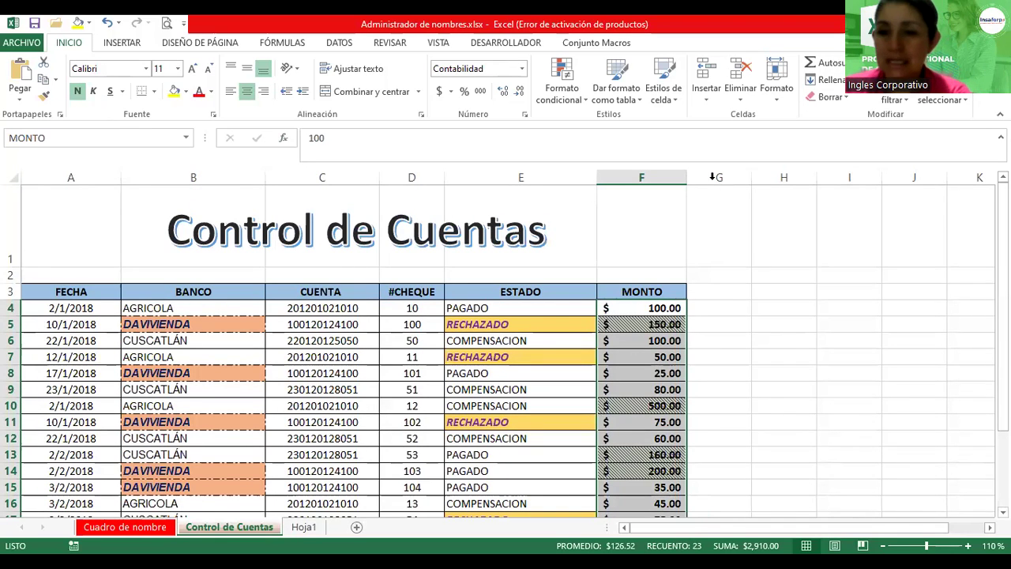
{"action": "mouse_move", "coordinate": [1003, 237]}
{"action": "left_mouse_down"}
{"action": "mouse_move", "coordinate": [1003, 299]}
{"action": "mouse_move", "coordinate": [1003, 237]}
{"action": "left_mouse_up"}
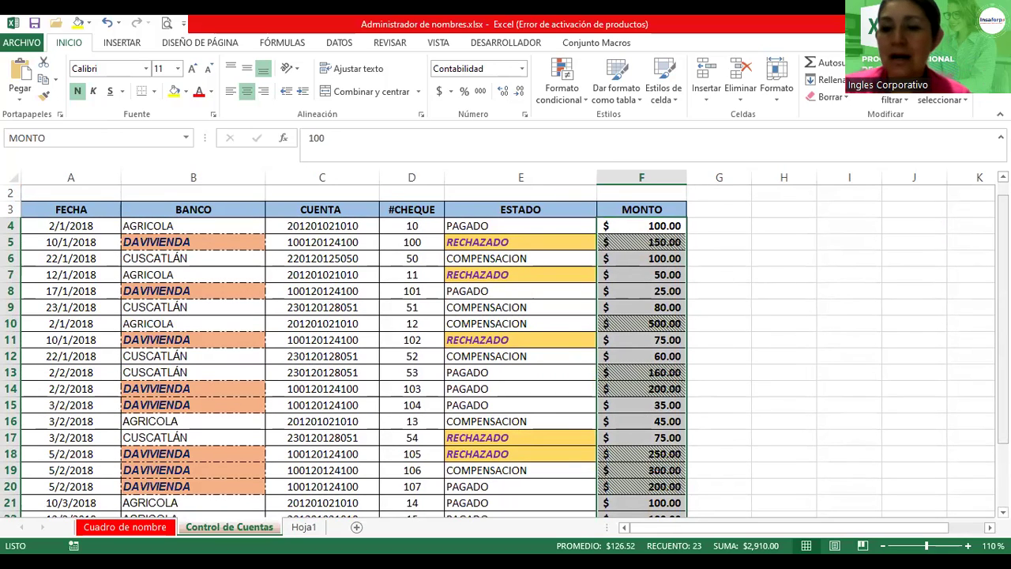
{"action": "left_click", "coordinate": [990, 527]}
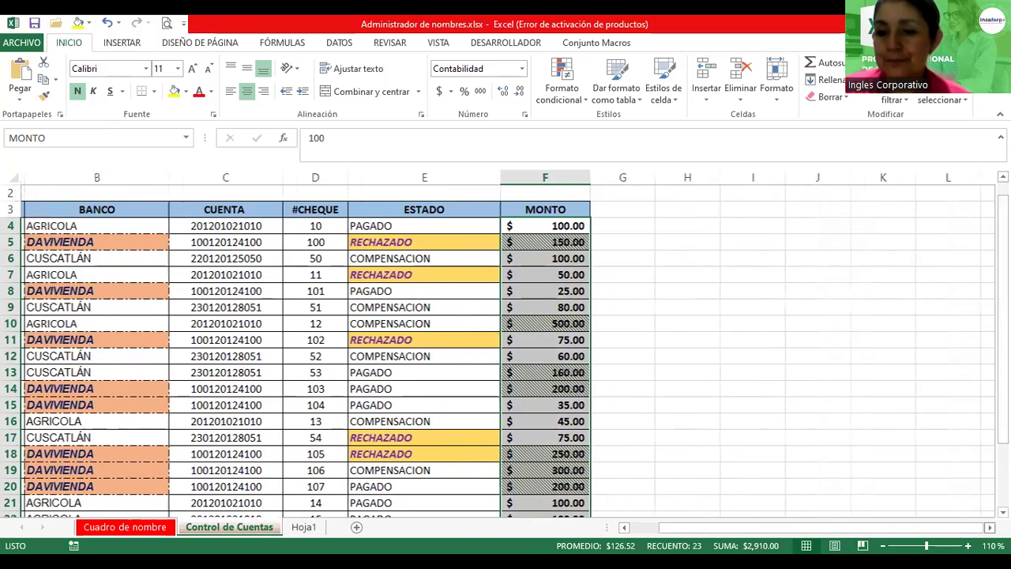
{"action": "left_click", "coordinate": [990, 527]}
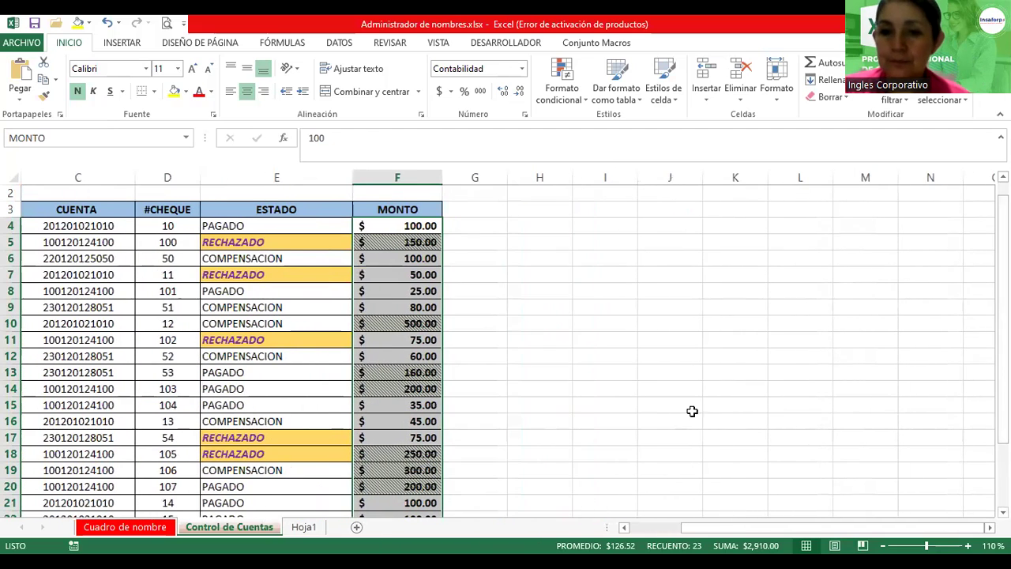
{"action": "left_click", "coordinate": [560, 292]}
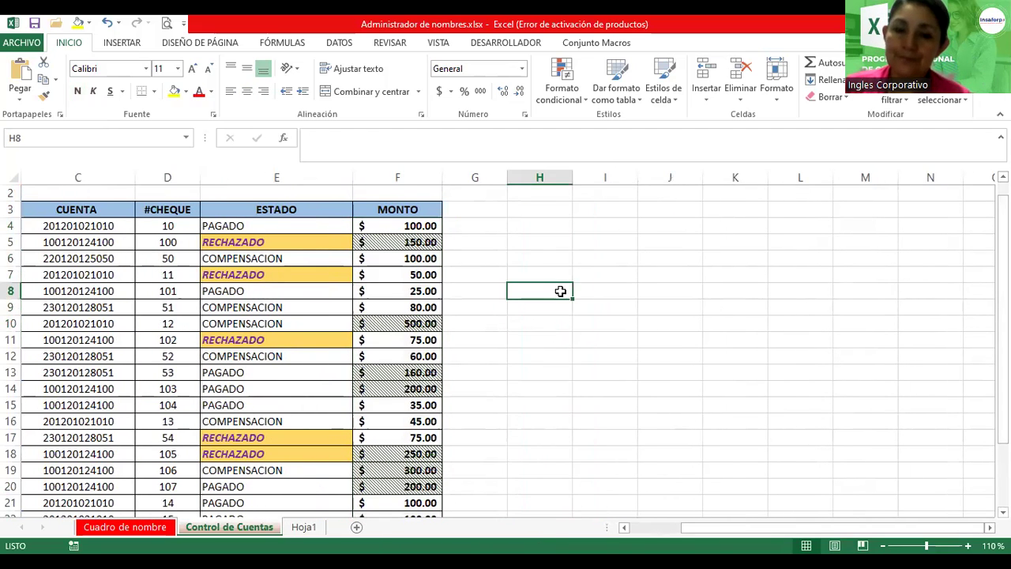
Step: Type the labels SUMA in H8 and PROMEDIO in H9
{"action": "type", "text": "="}
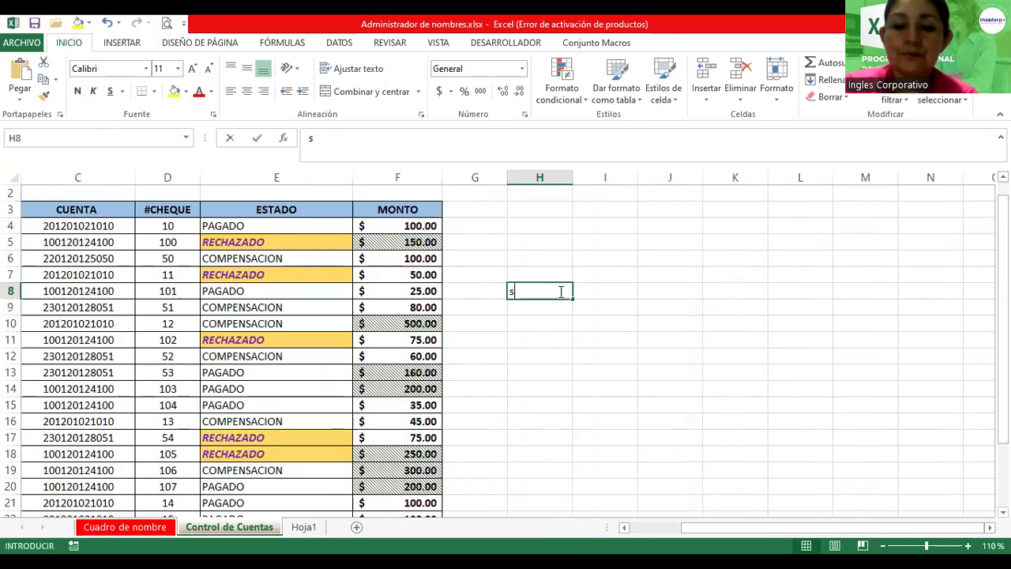
{"action": "type", "text": "SUMA"}
{"action": "key", "text": "BackSpace"}
{"action": "key", "text": "BackSpace"}
{"action": "key", "text": "BackSpace"}
{"action": "key", "text": "BackSpace"}
{"action": "key", "text": "BackSpace"}
{"action": "type", "text": "S"}
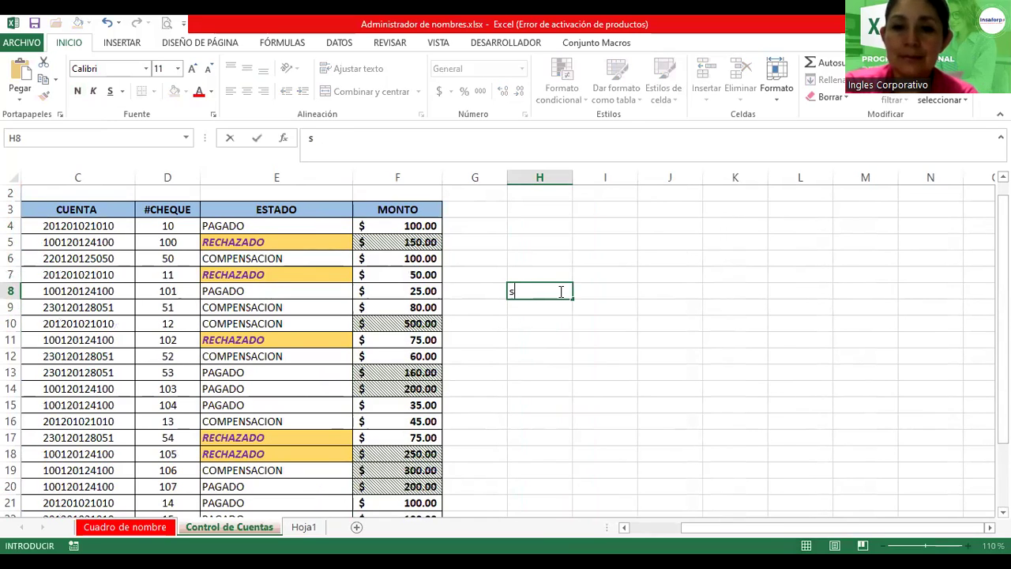
{"action": "type", "text": "UMA"}
{"action": "key", "text": "Return"}
{"action": "type", "text": "PRO"}
{"action": "key", "text": "BackSpace"}
{"action": "key", "text": "BackSpace"}
{"action": "type", "text": "ROMEDIO"}
{"action": "key", "text": "Return"}
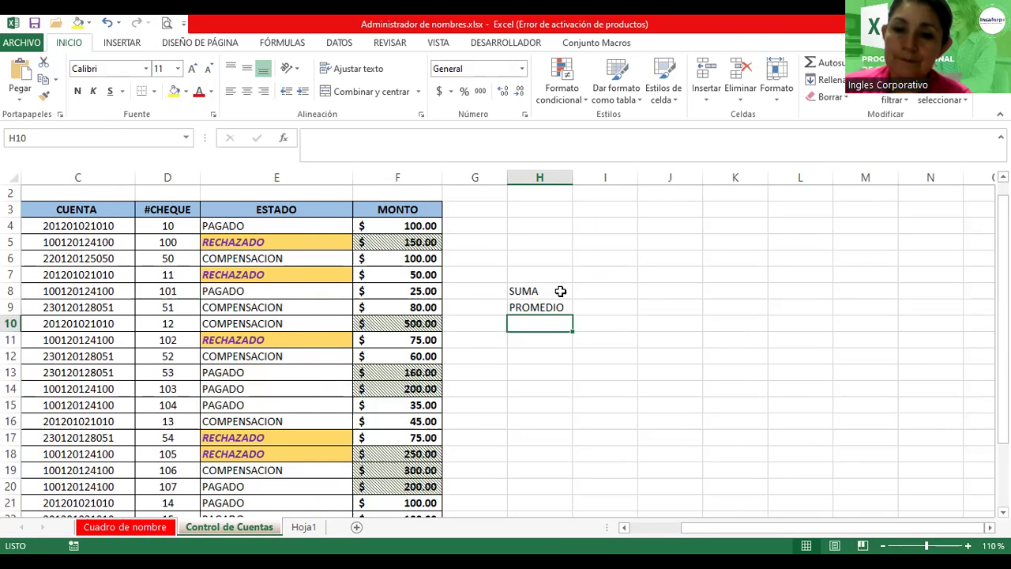
{"action": "scroll", "coordinate": [560, 291], "scroll_direction": "up", "scroll_amount": 2}
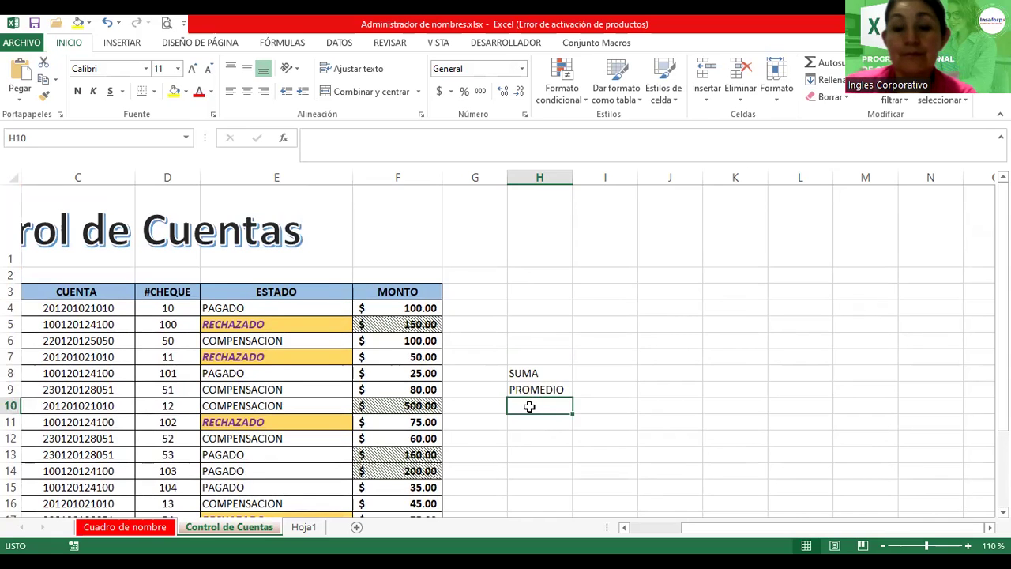
{"action": "type", "text": "e"}
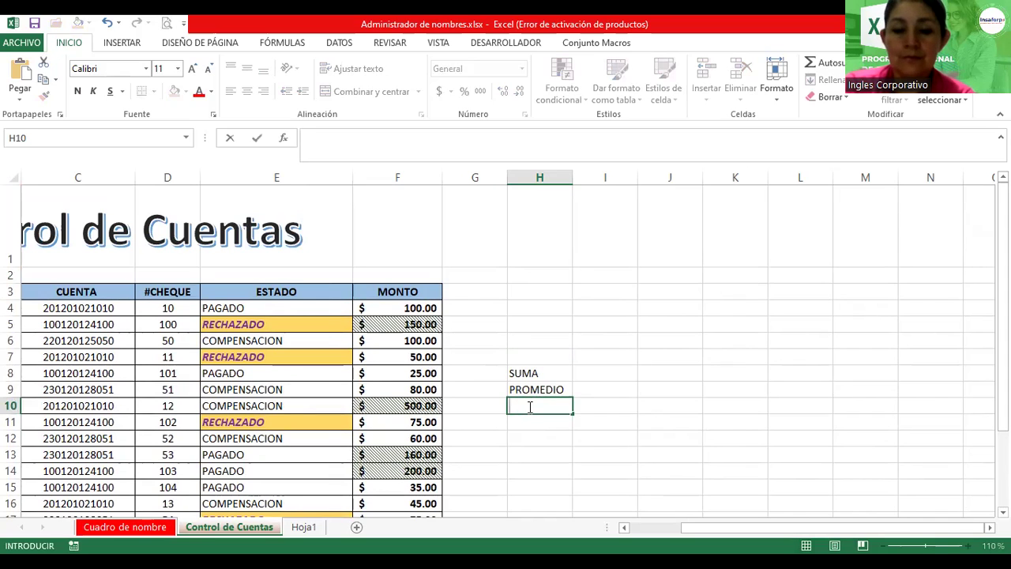
{"action": "left_click", "coordinate": [609, 374]}
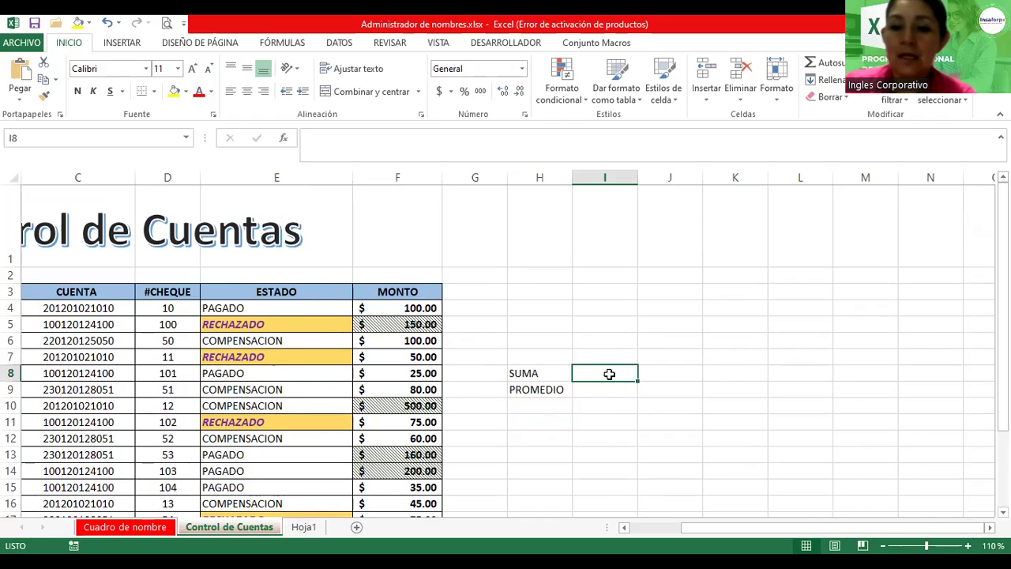
Step: Enter =SUMA(MONTO) in I8 and =PROMEDIO(MONTO) in I9, giving 2910 and 126.521739
{"action": "type", "text": "="}
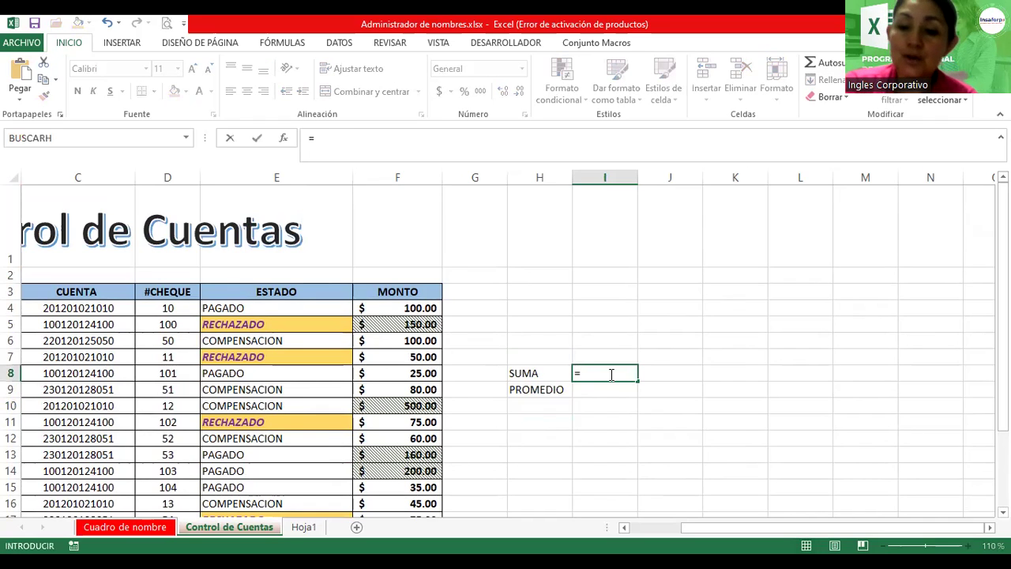
{"action": "type", "text": "SUMA"}
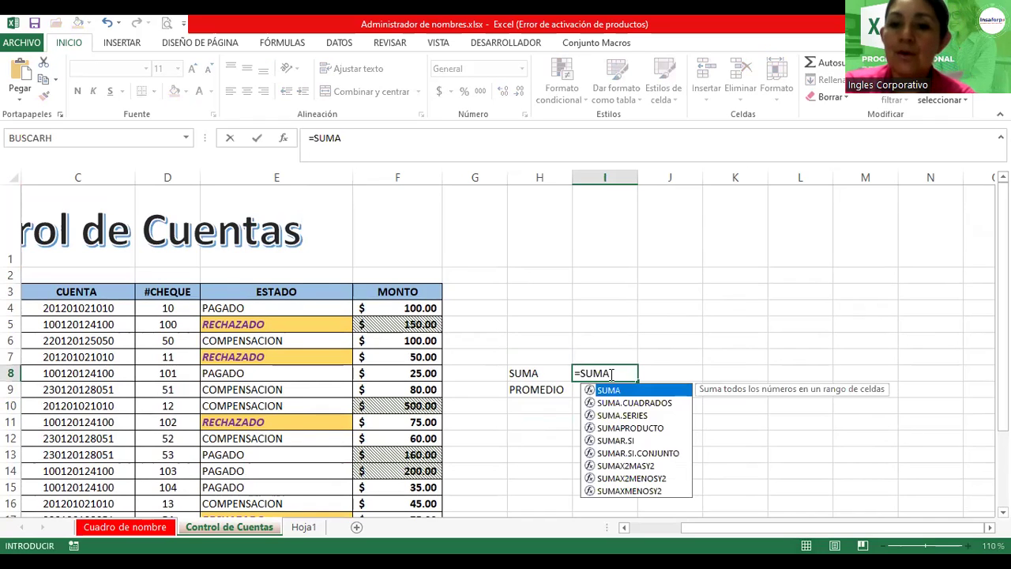
{"action": "type", "text": "(MONTO"}
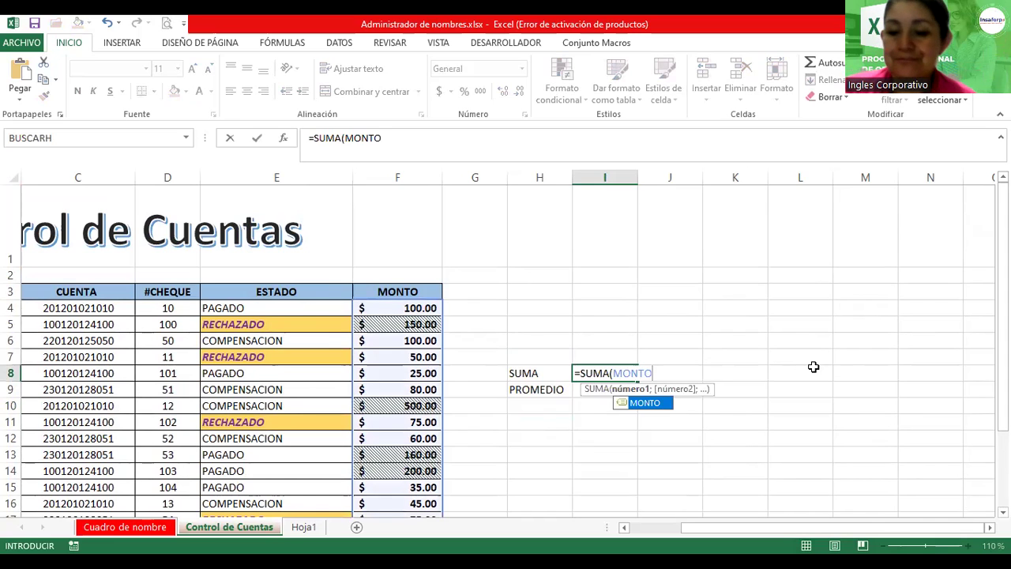
{"action": "key", "text": "Return"}
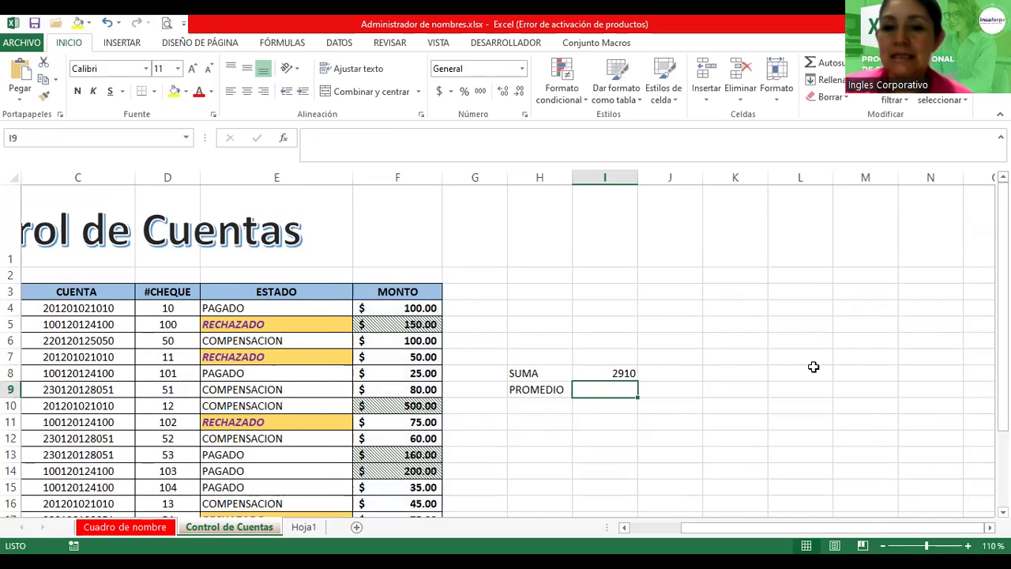
{"action": "type", "text": "="}
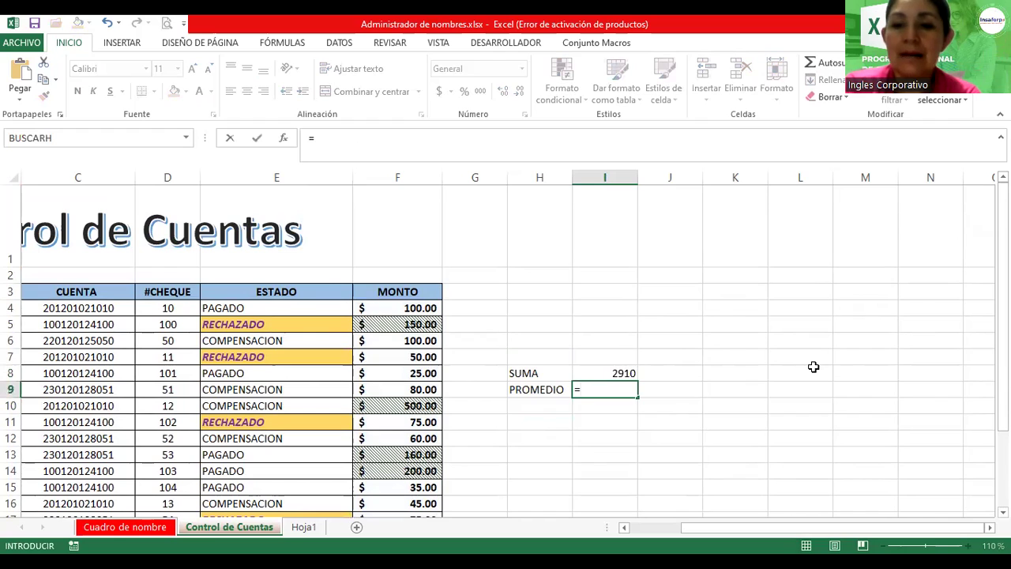
{"action": "type", "text": "PROMEDIO"}
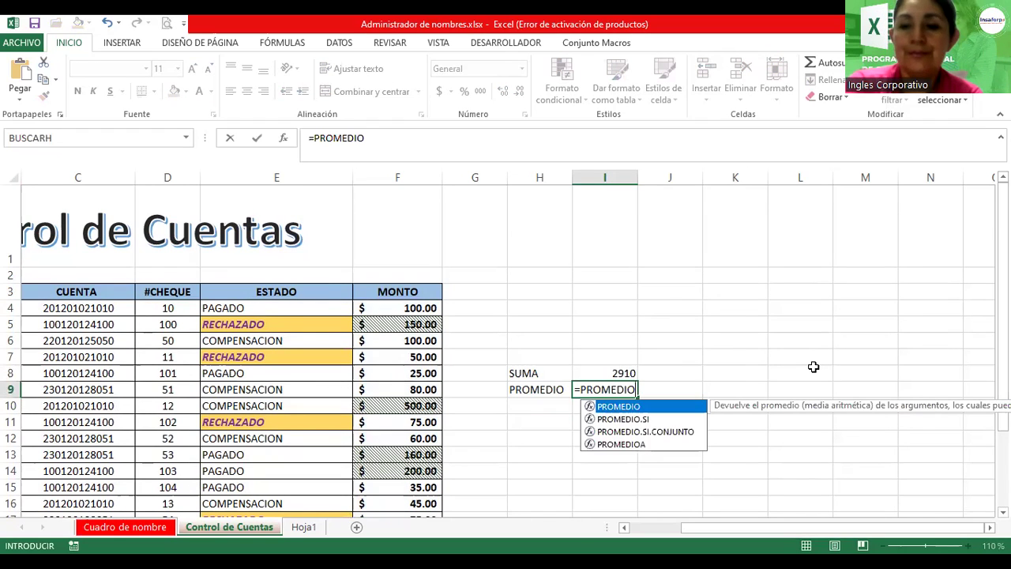
{"action": "type", "text": "("}
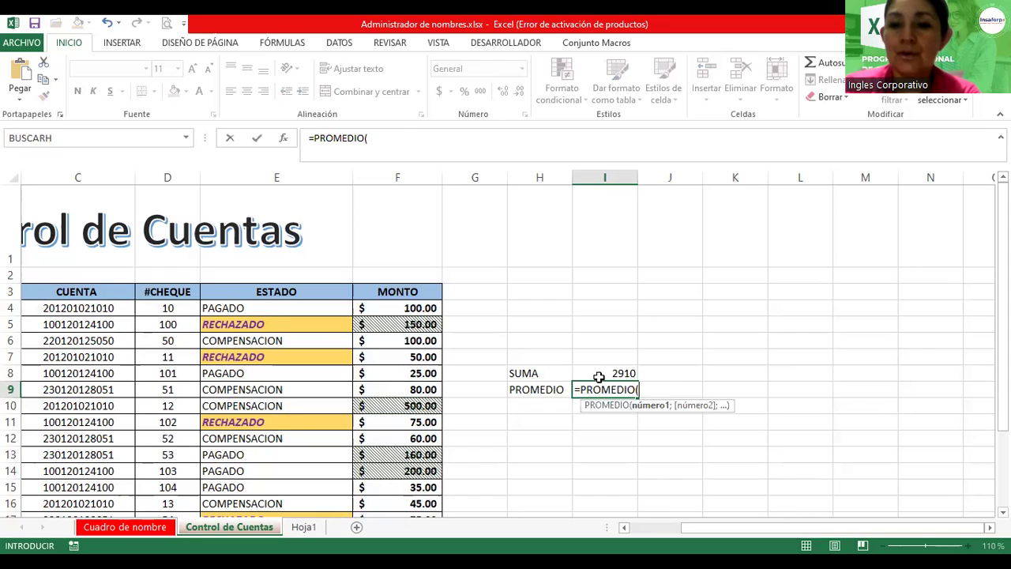
{"action": "type", "text": "MONTO"}
{"action": "key", "text": "Return"}
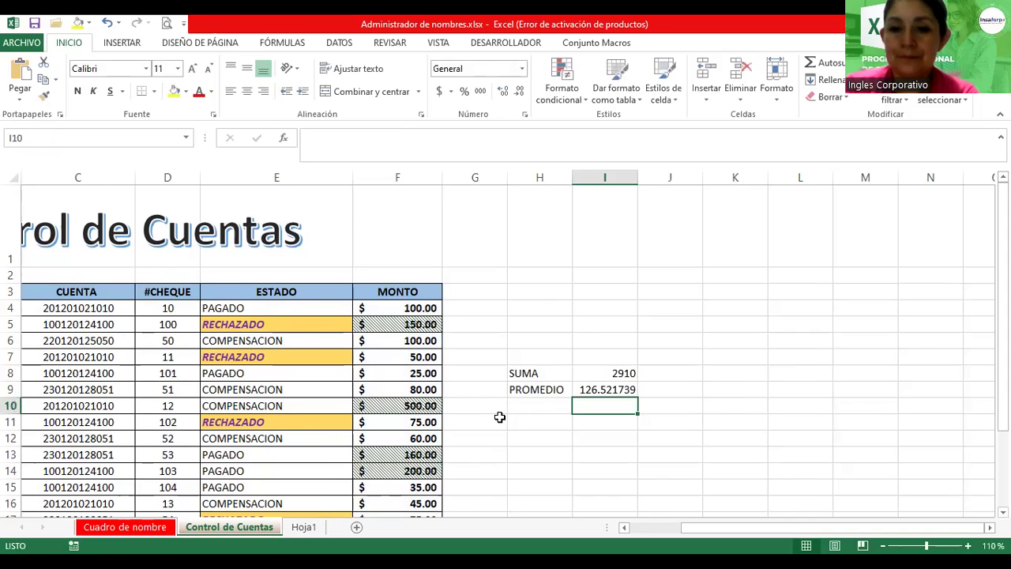
{"action": "left_click", "coordinate": [530, 405]}
Step: Enter the labels Monto Maximo in H10 and Monto Mínimo in H11
{"action": "type", "text": "m"}
{"action": "key", "text": "BackSpace"}
{"action": "type", "text": "m"}
{"action": "key", "text": "BackSpace"}
{"action": "type", "text": "vAL"}
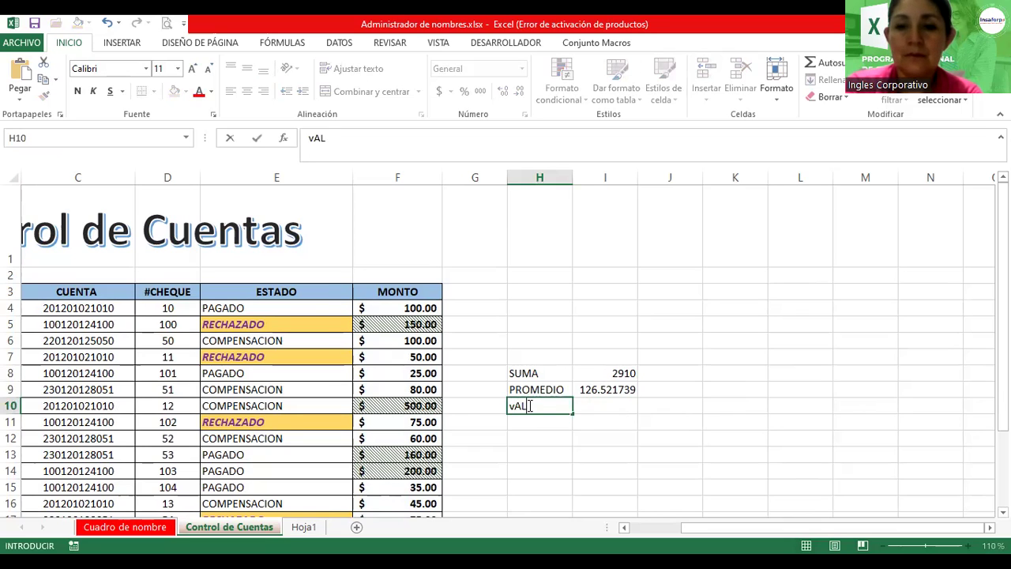
{"action": "key", "text": "BackSpace"}
{"action": "key", "text": "BackSpace"}
{"action": "key", "text": "BackSpace"}
{"action": "type", "text": "V"}
{"action": "key", "text": "BackSpace"}
{"action": "type", "text": "mONT"}
{"action": "key", "text": "BackSpace"}
{"action": "key", "text": "BackSpace"}
{"action": "key", "text": "BackSpace"}
{"action": "key", "text": "BackSpace"}
{"action": "type", "text": "Monto Maximo"}
{"action": "key", "text": "Return"}
{"action": "type", "text": "Mon"}
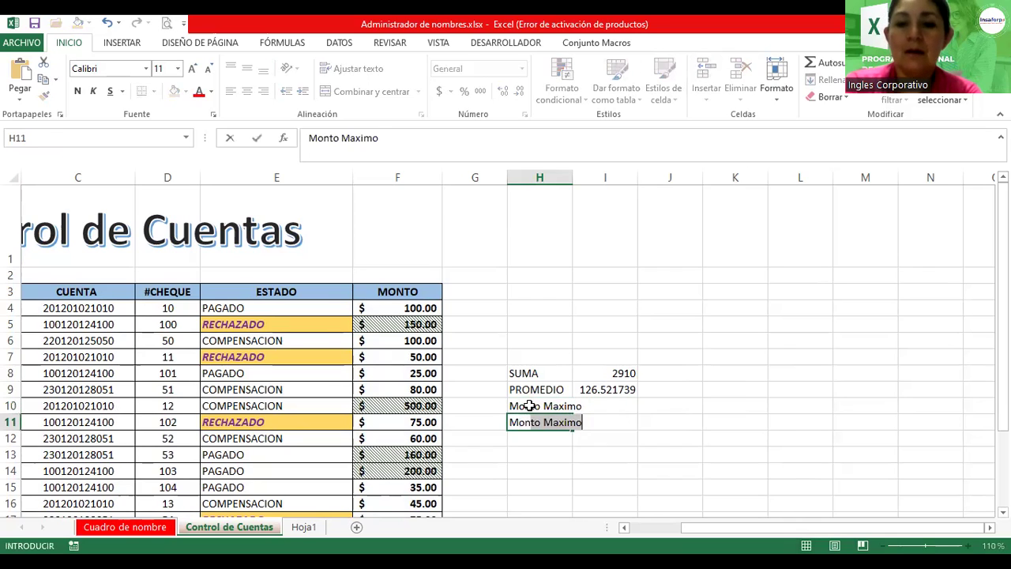
{"action": "type", "text": "t"}
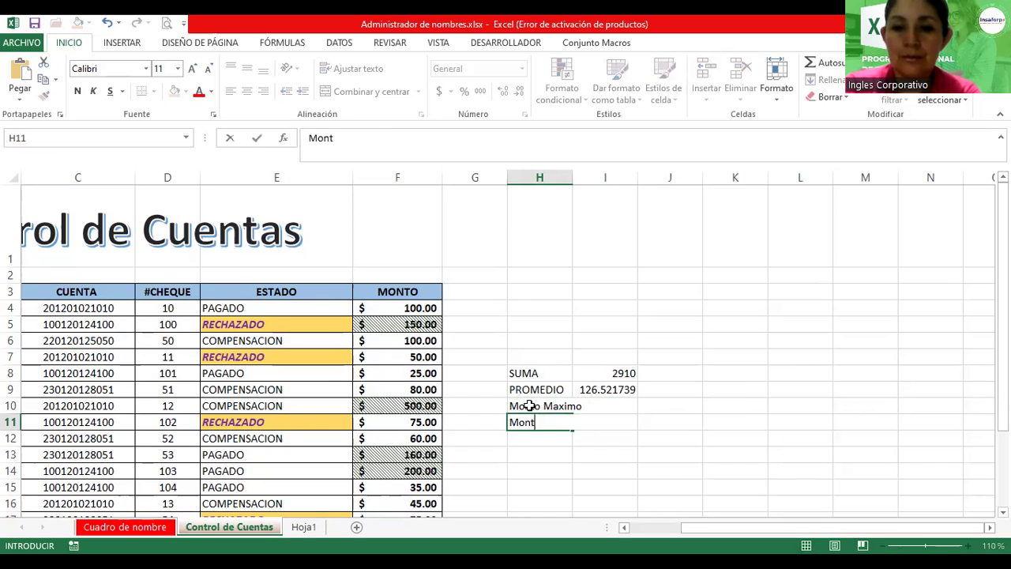
{"action": "type", "text": "o Mínimo"}
{"action": "key", "text": "Return"}
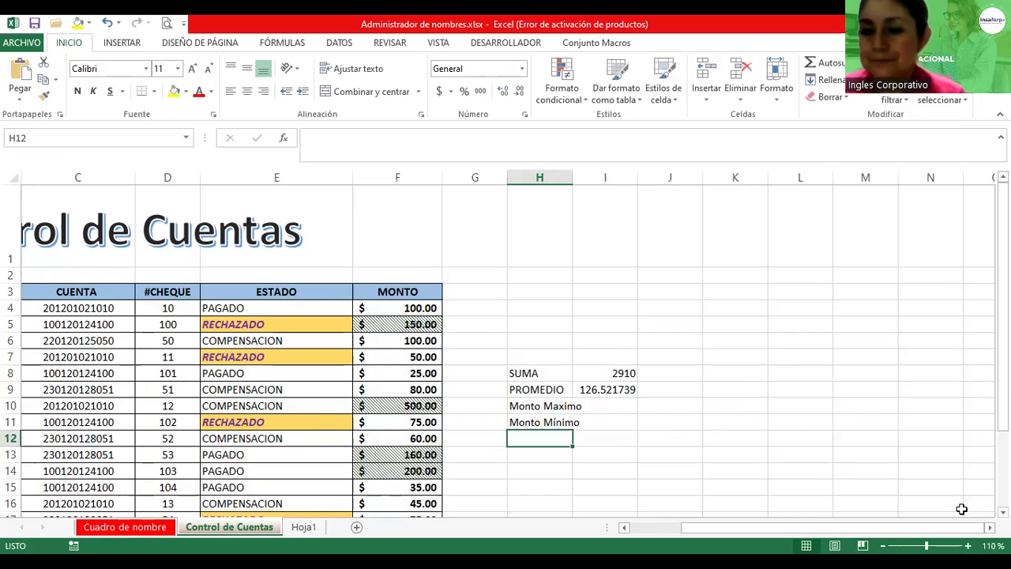
Step: Zoom the sheet to 130% and widen column H to fit the labels
{"action": "left_click", "coordinate": [968, 546]}
{"action": "left_click", "coordinate": [968, 545]}
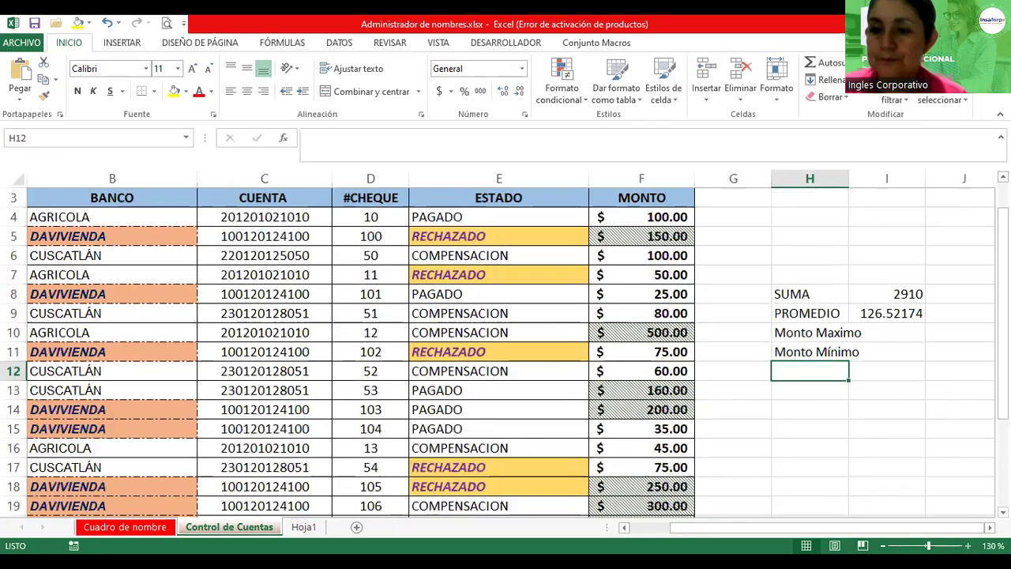
{"action": "left_click", "coordinate": [989, 527]}
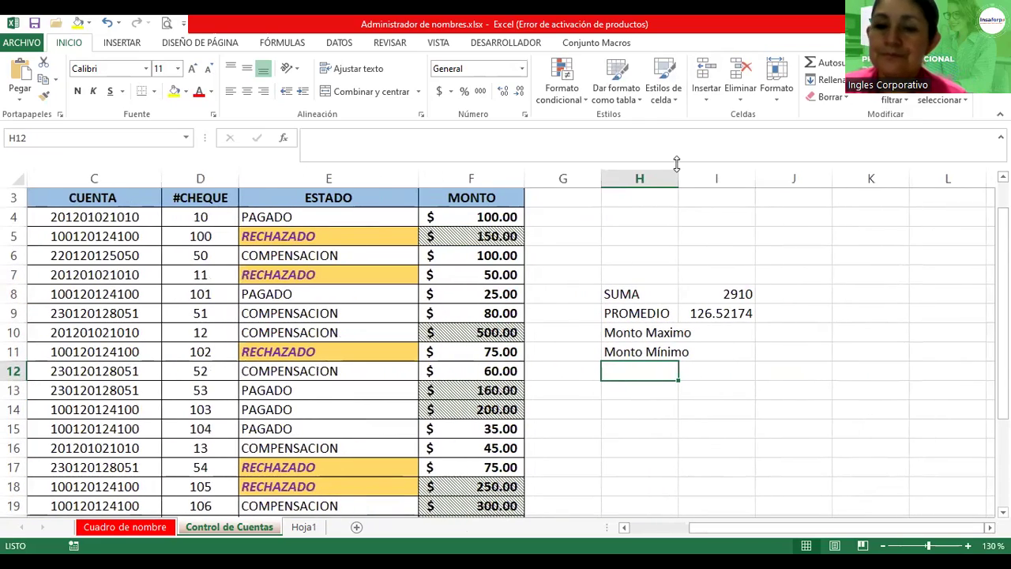
{"action": "left_click_drag", "start_coordinate": [679, 169], "coordinate": [700, 169]}
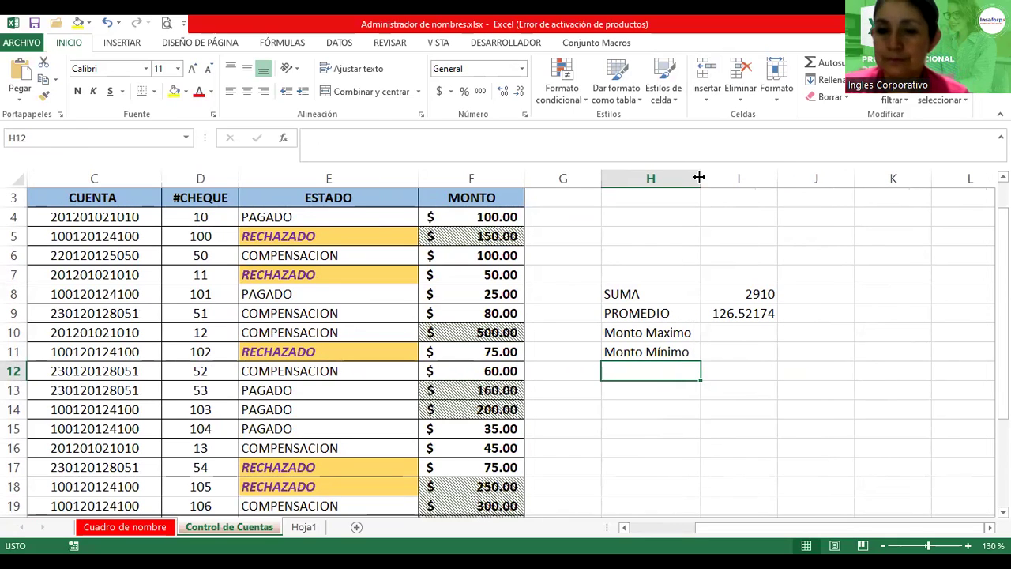
{"action": "left_click_drag", "start_coordinate": [700, 177], "coordinate": [707, 177]}
{"action": "left_click", "coordinate": [752, 293]}
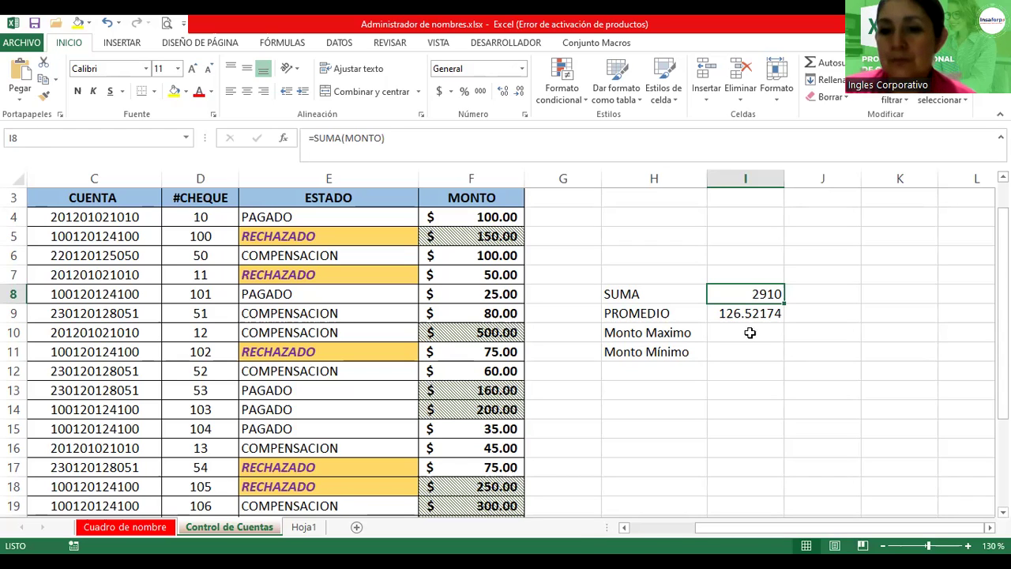
Step: Apply Contabilidad format to I8:I11 and recheck the SUMA and PROMEDIO formulas
{"action": "left_click_drag", "start_coordinate": [752, 294], "coordinate": [747, 354]}
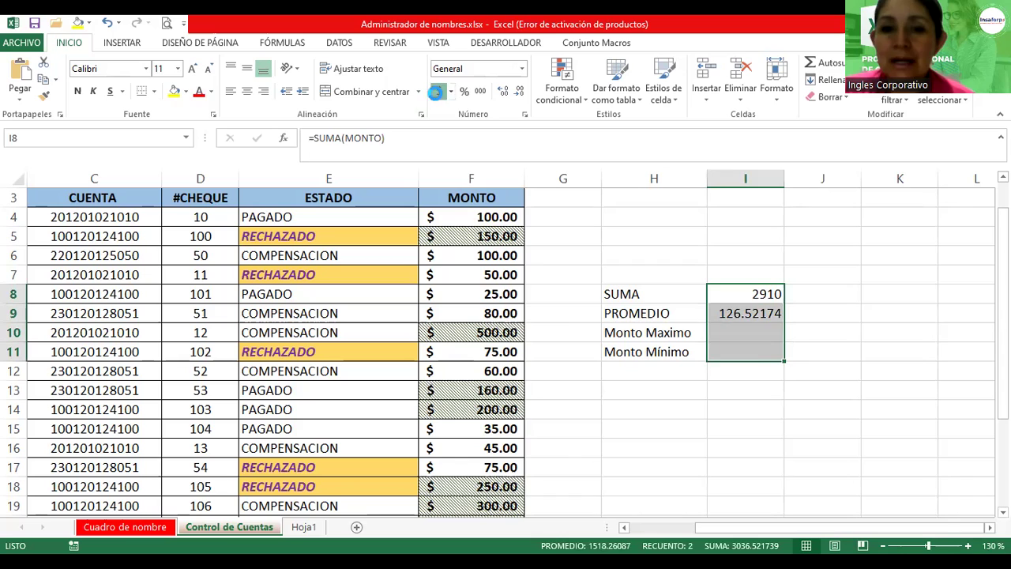
{"action": "left_click", "coordinate": [439, 91]}
{"action": "left_click", "coordinate": [738, 329]}
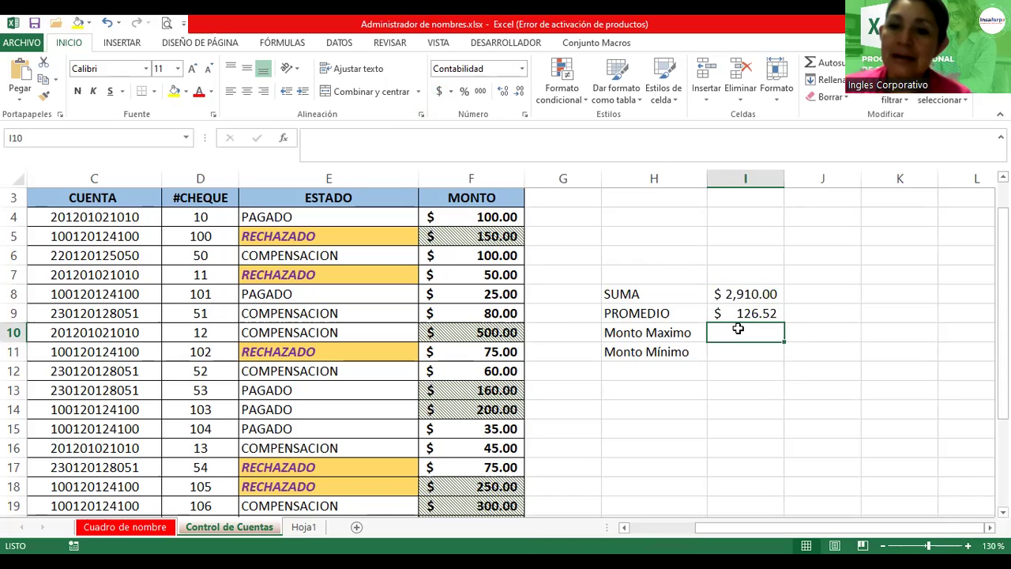
{"action": "double_click", "coordinate": [737, 298]}
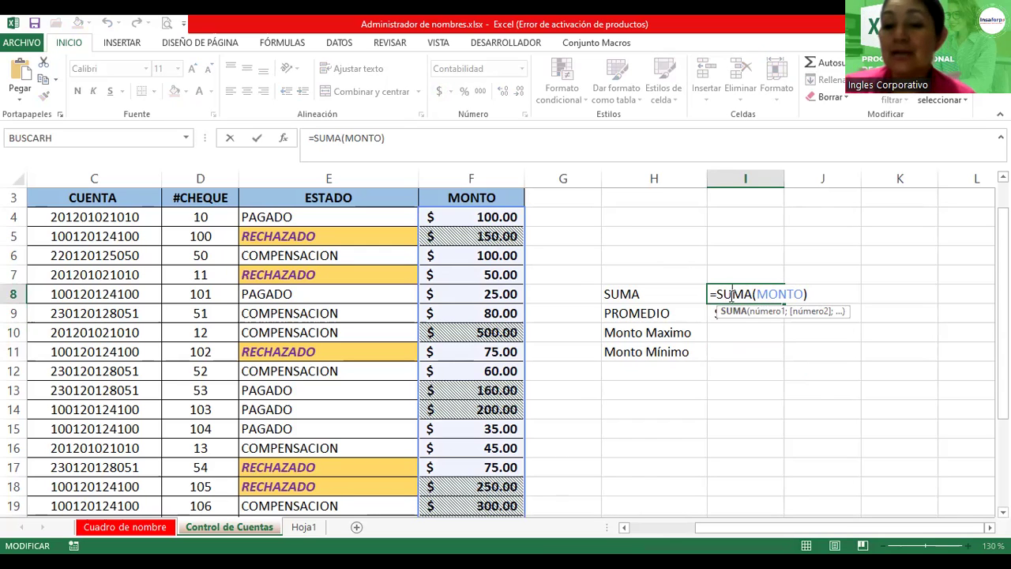
{"action": "key", "text": "Return"}
{"action": "key", "text": "F2"}
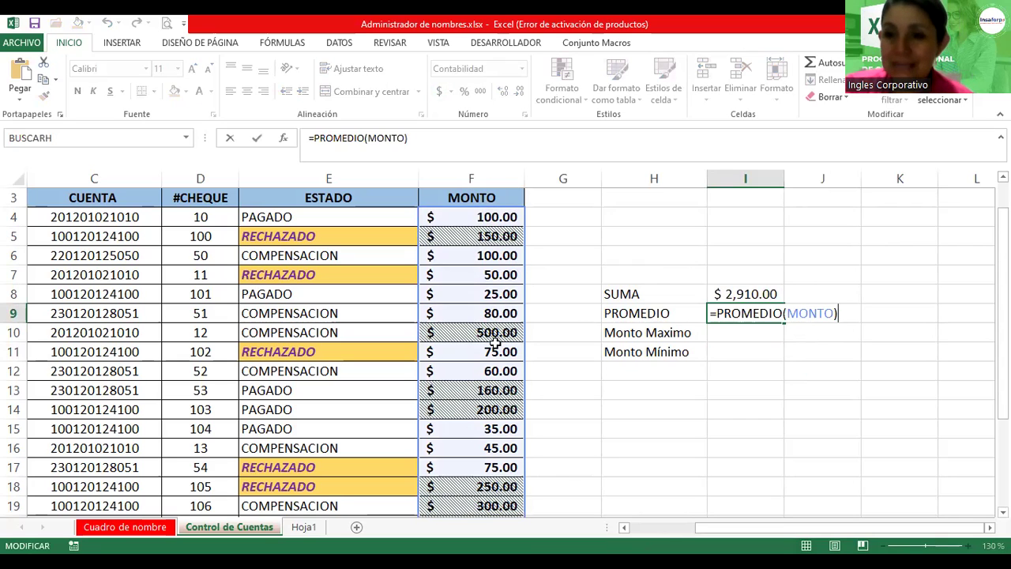
{"action": "key", "text": "Return"}
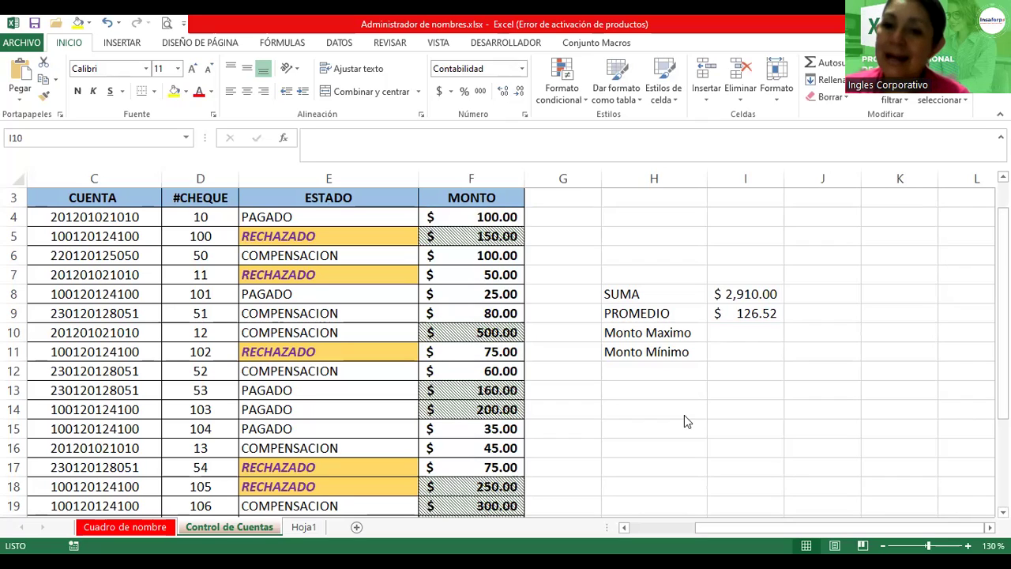
{"action": "left_click", "coordinate": [744, 332]}
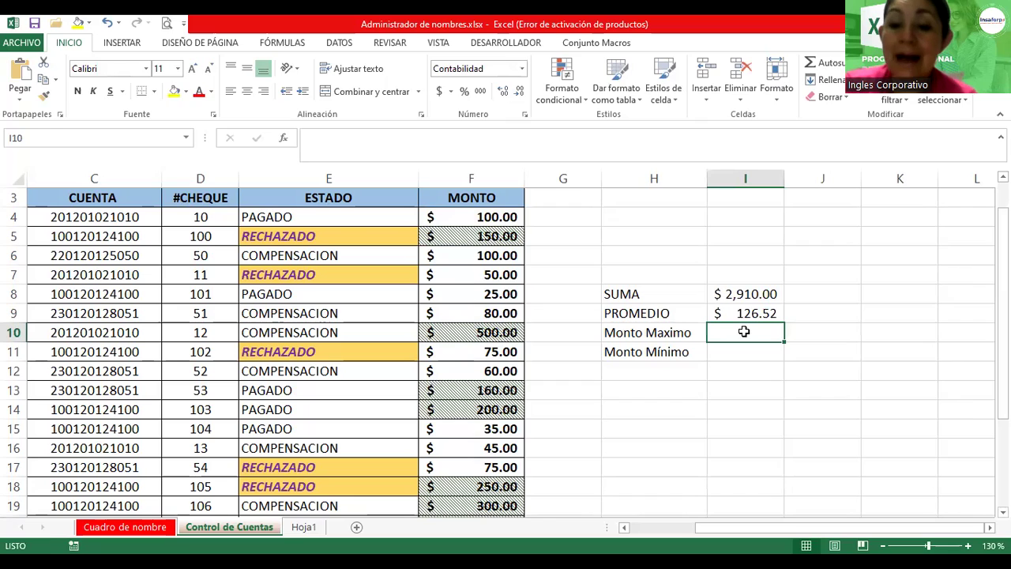
Step: Enter =MAX(MONTO) in I10 and =MIN(MONTO) in I11, showing $500.00 and $25.00
{"action": "type", "text": "=max"}
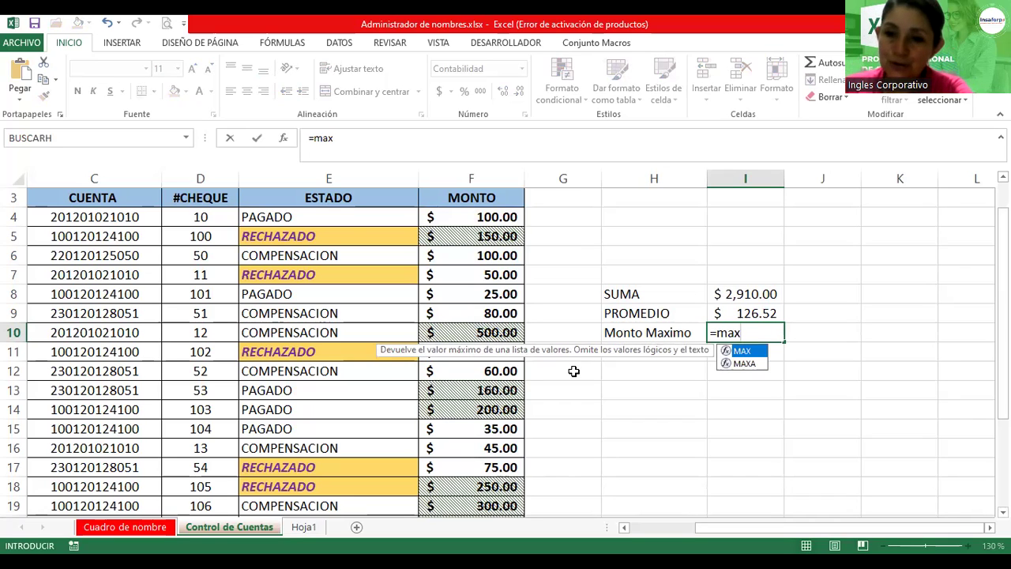
{"action": "type", "text": "("}
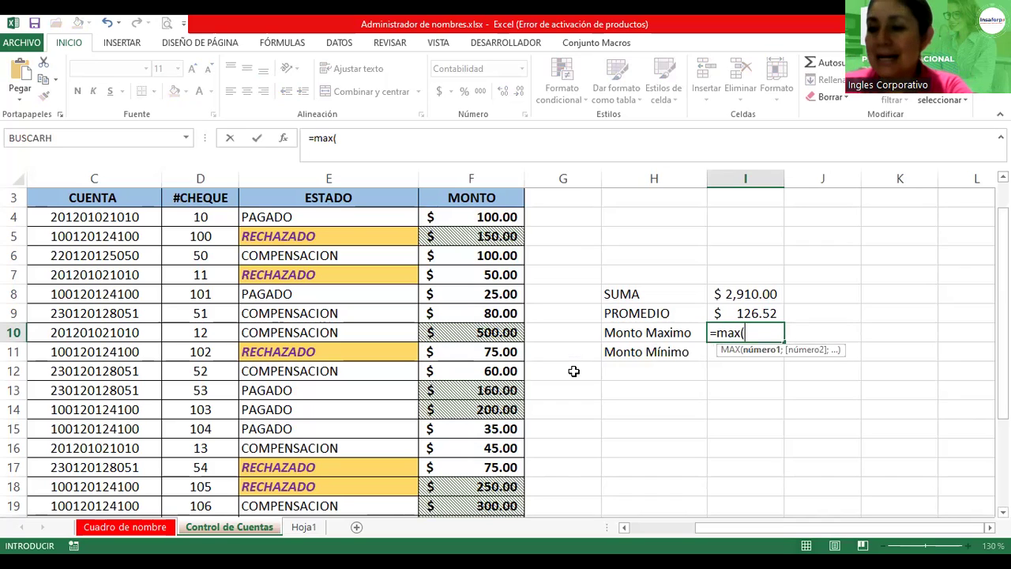
{"action": "type", "text": "m"}
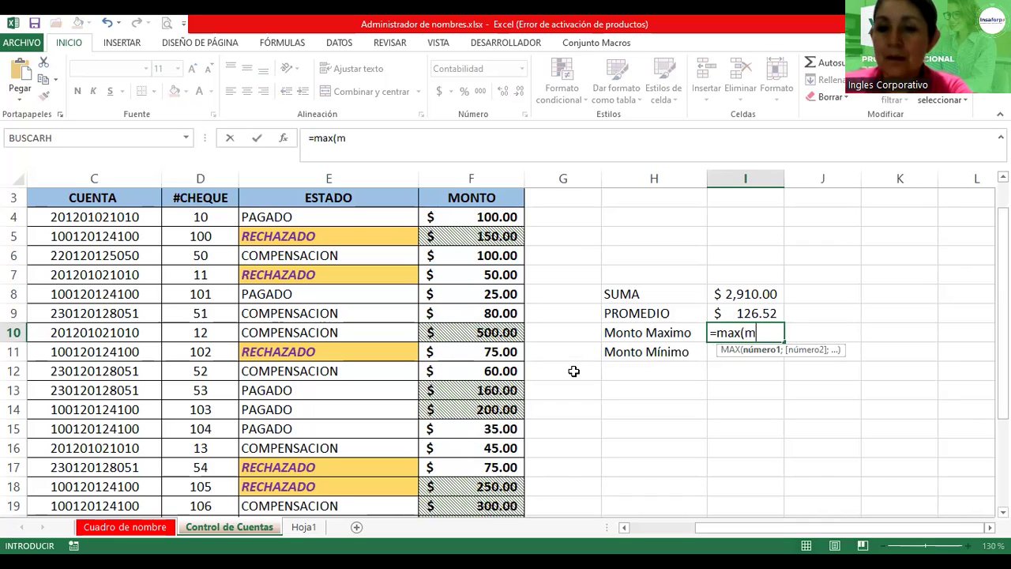
{"action": "type", "text": "onto)"}
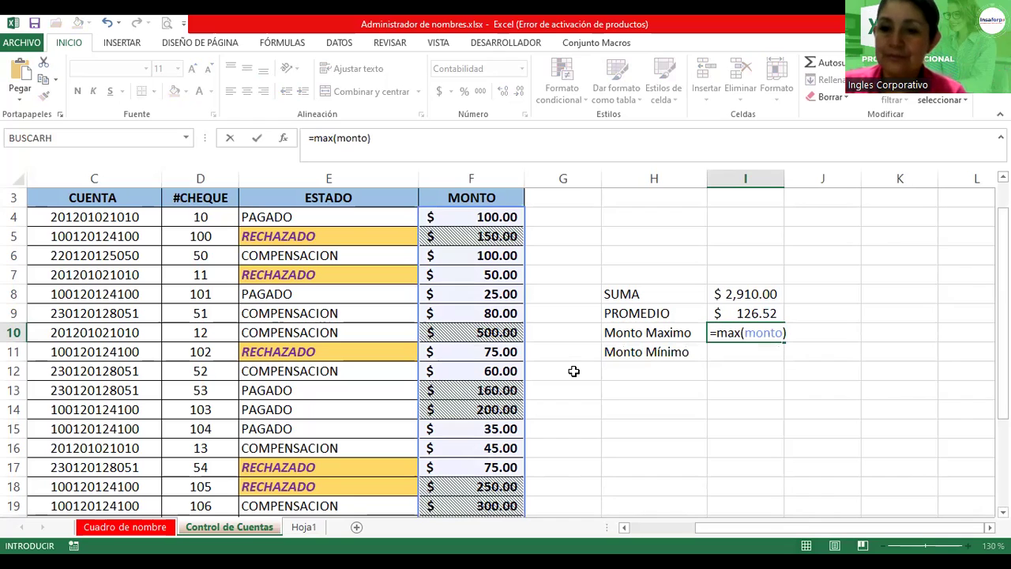
{"action": "key", "text": "Return"}
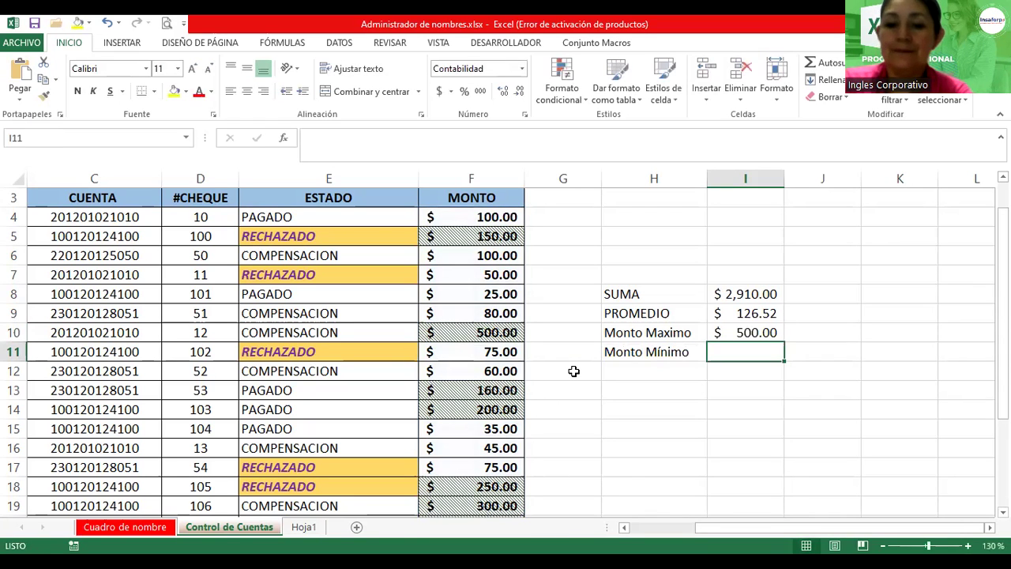
{"action": "type", "text": "=min"}
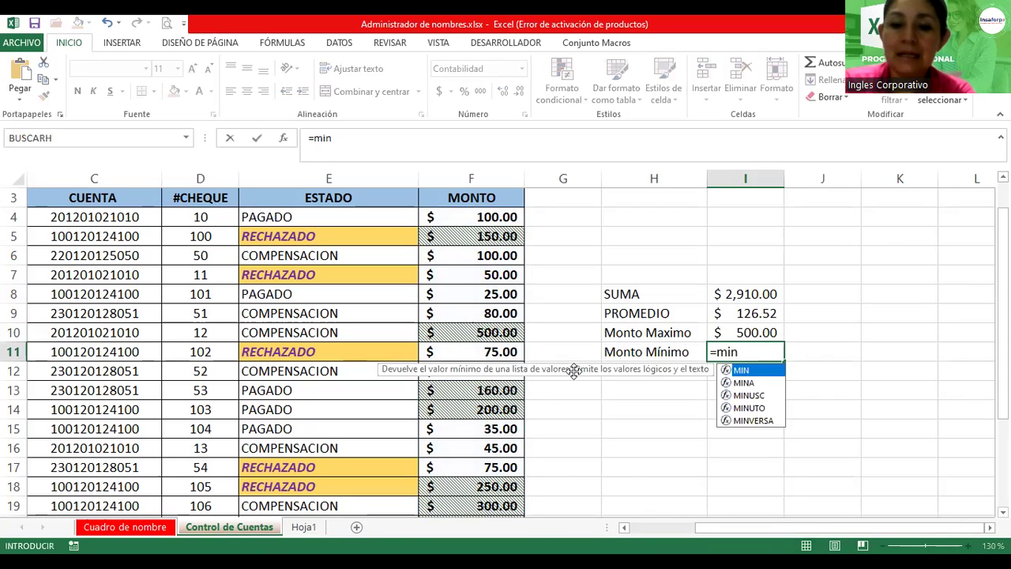
{"action": "type", "text": "(monto"}
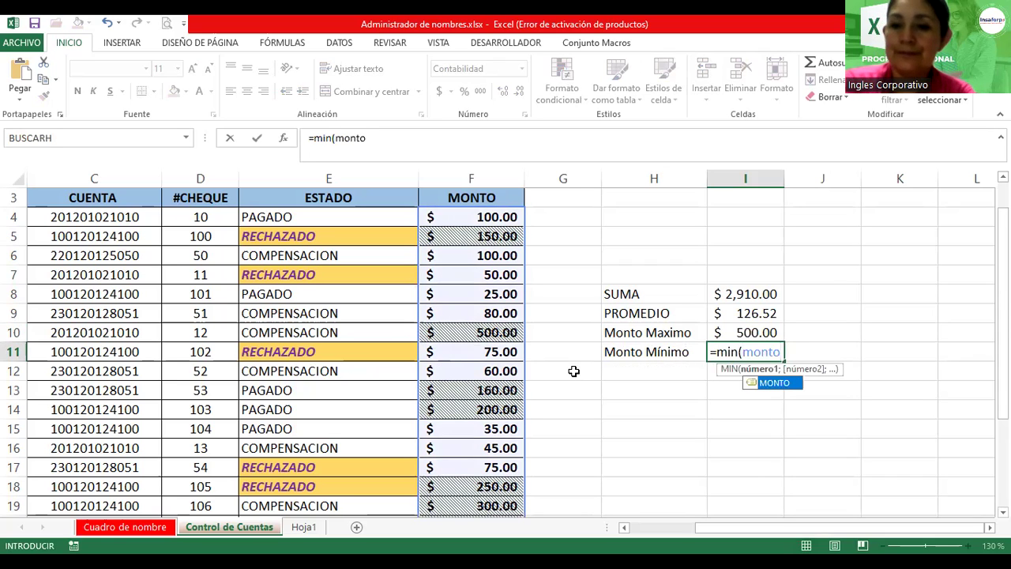
{"action": "type", "text": ")"}
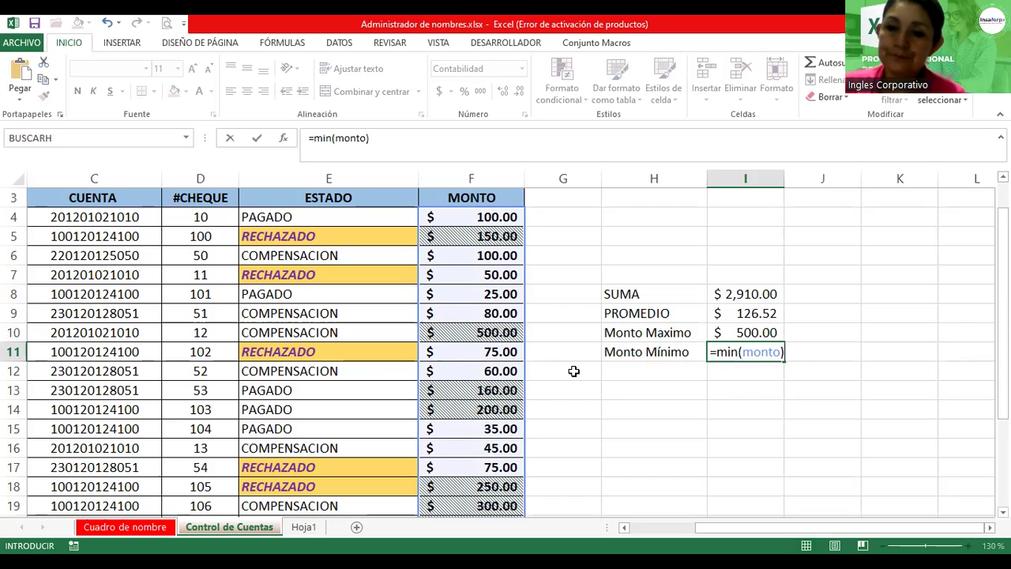
{"action": "key", "text": "Return"}
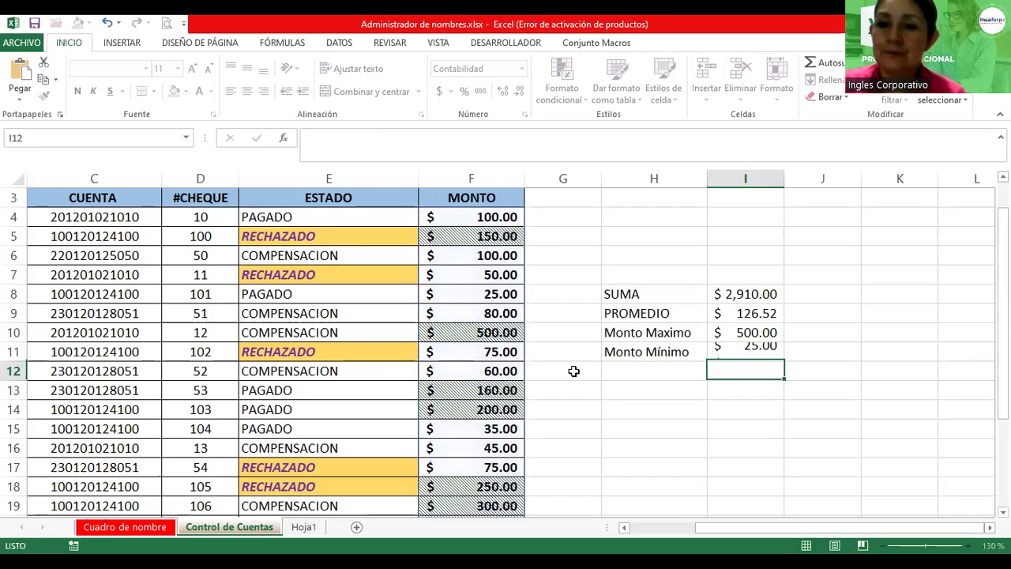
{"action": "key", "text": "Up"}
{"action": "key", "text": "Up"}
{"action": "key", "text": "Up"}
{"action": "key", "text": "Up"}
{"action": "key", "text": "Up"}
Step: Enter 'Tabla de Resultado' in H7, merged and centred across H7:I7, bold italic, size 12
{"action": "key", "text": "Left"}
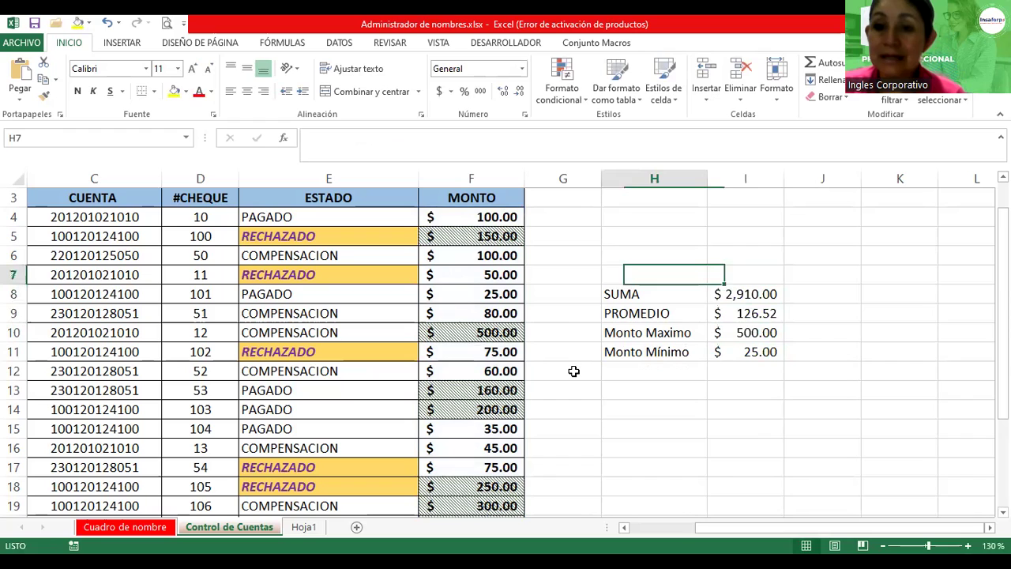
{"action": "type", "text": "Tabla de Resultado"}
{"action": "key", "text": "Return"}
{"action": "mouse_move", "coordinate": [638, 271]}
{"action": "left_mouse_down"}
{"action": "mouse_move", "coordinate": [722, 277]}
{"action": "mouse_move", "coordinate": [668, 274]}
{"action": "mouse_move", "coordinate": [746, 269]}
{"action": "left_mouse_up"}
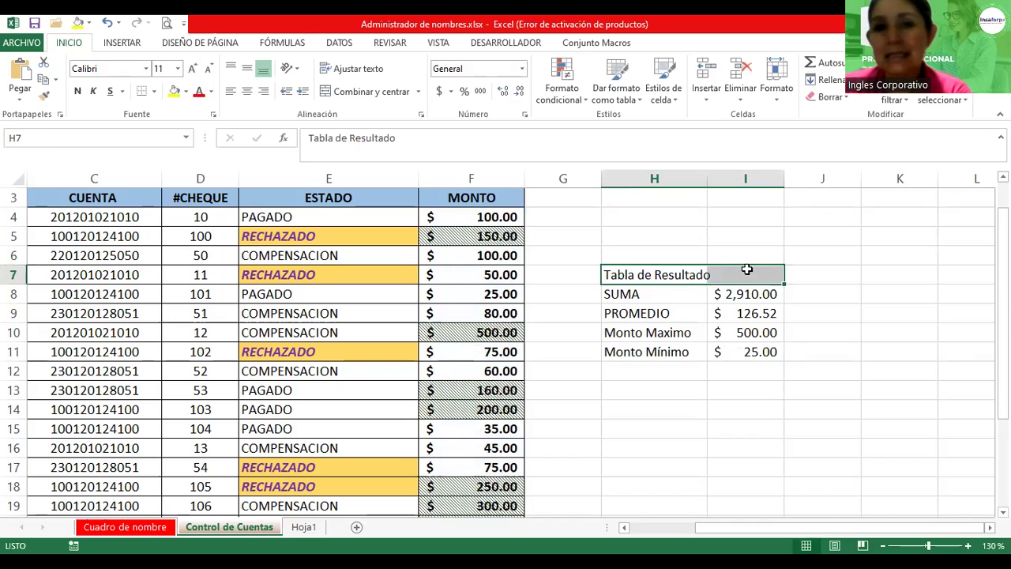
{"action": "left_click", "coordinate": [362, 92]}
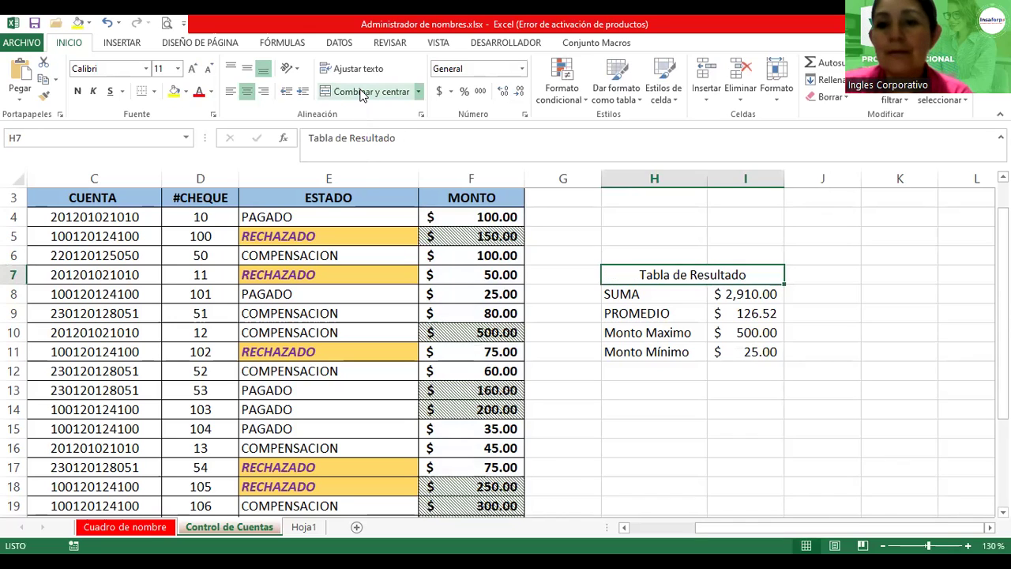
{"action": "left_click", "coordinate": [77, 92]}
{"action": "left_click", "coordinate": [93, 92]}
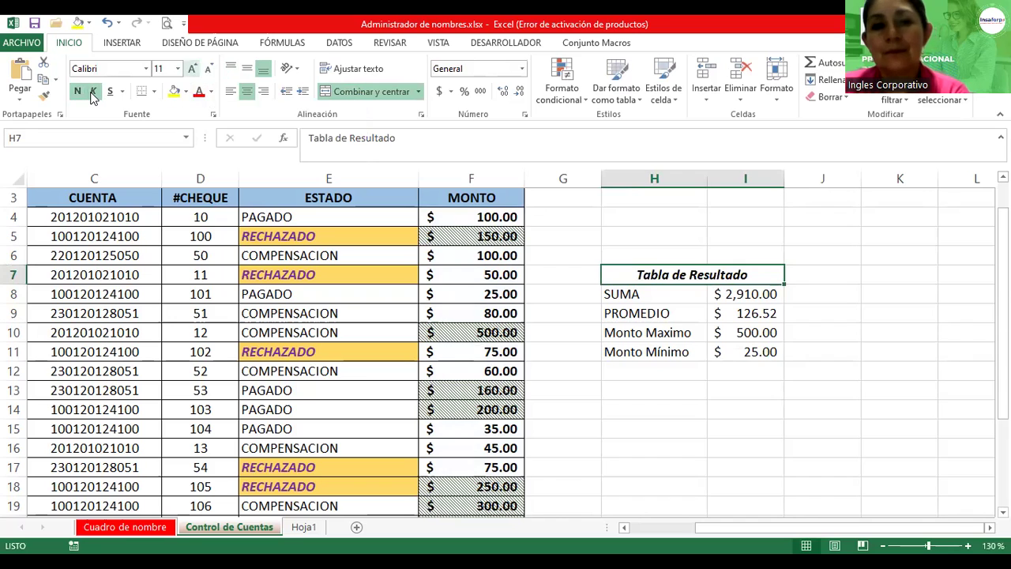
{"action": "left_click", "coordinate": [192, 69]}
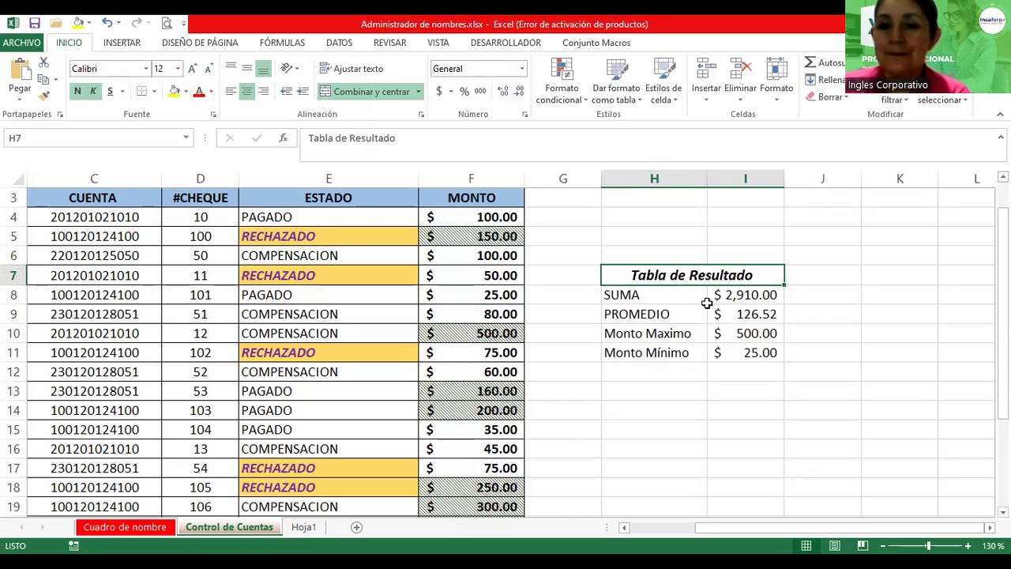
Step: Give the whole results table all borders plus a thick outside border
{"action": "left_click_drag", "start_coordinate": [700, 275], "coordinate": [701, 352]}
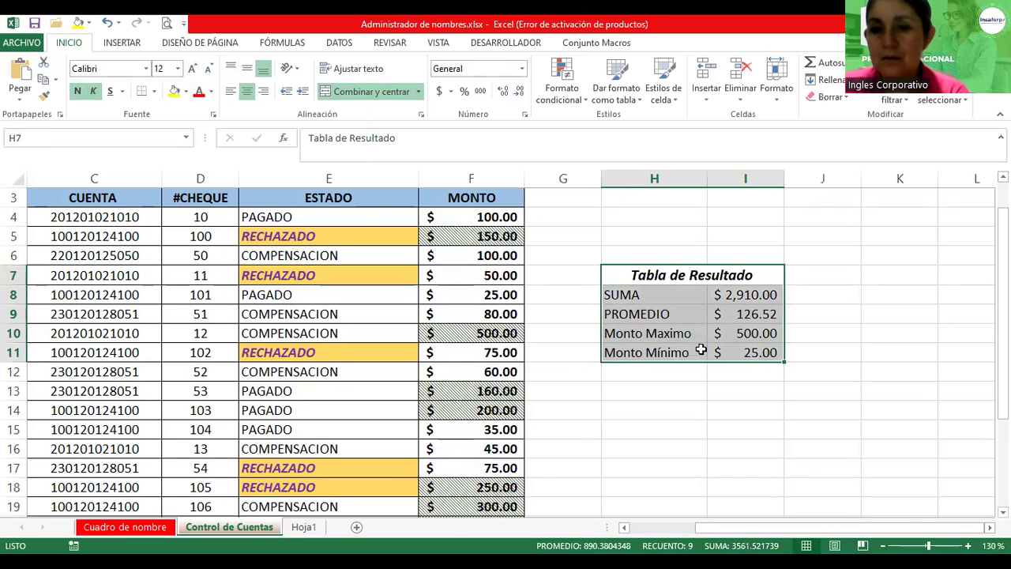
{"action": "left_click", "coordinate": [155, 93]}
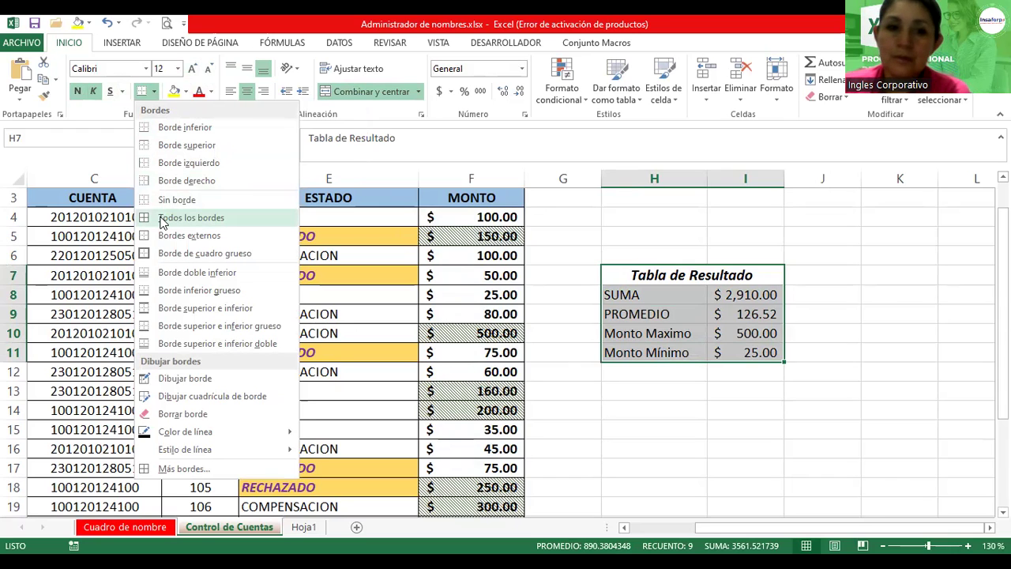
{"action": "left_click", "coordinate": [162, 222]}
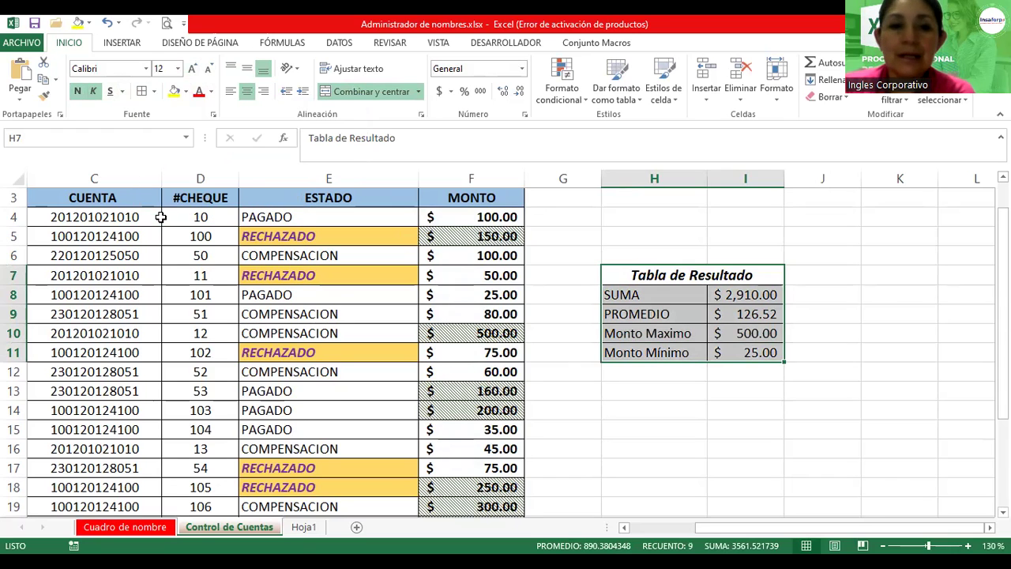
{"action": "left_click", "coordinate": [155, 93]}
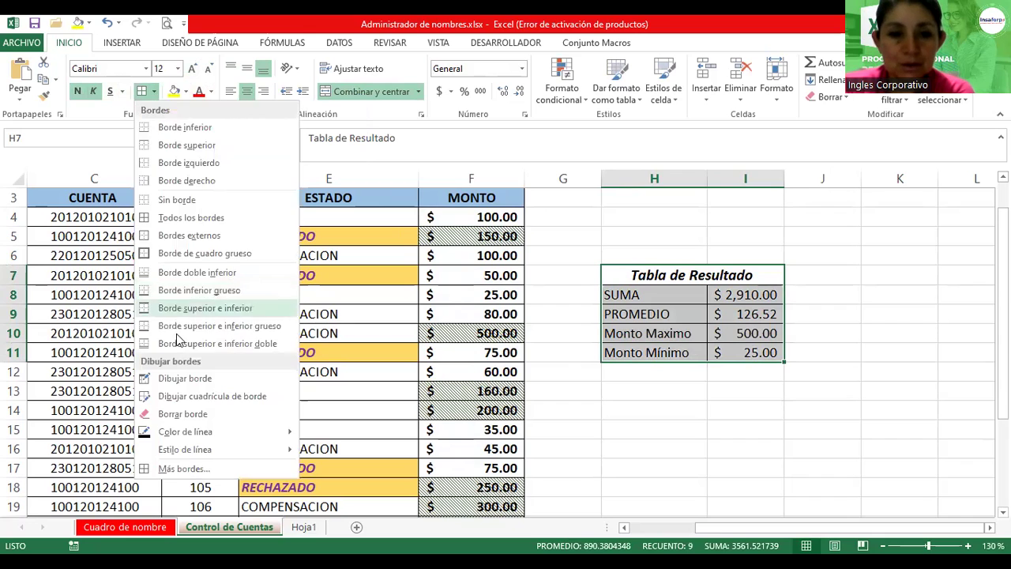
{"action": "left_click", "coordinate": [181, 256]}
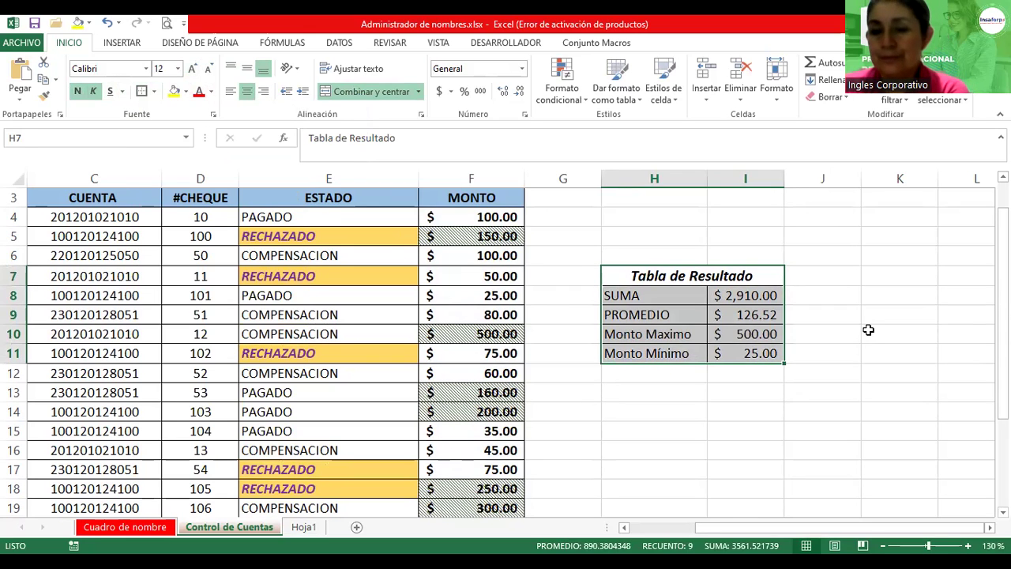
{"action": "left_click", "coordinate": [899, 329]}
Step: Fill the title cell light yellow and bold the labels SUMA through Monto Mínimo
{"action": "left_click", "coordinate": [699, 269]}
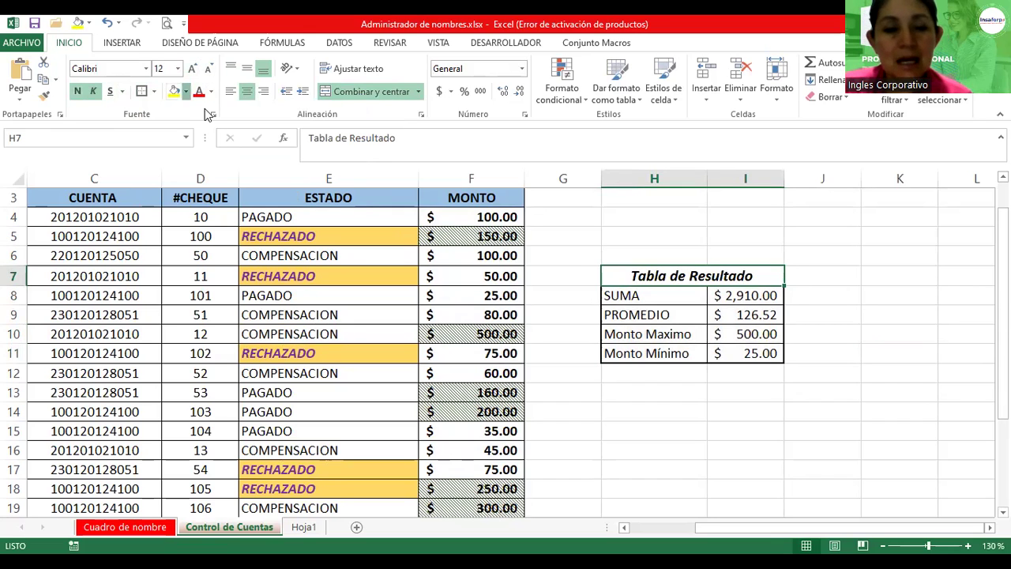
{"action": "left_click", "coordinate": [186, 91]}
{"action": "left_click", "coordinate": [260, 151]}
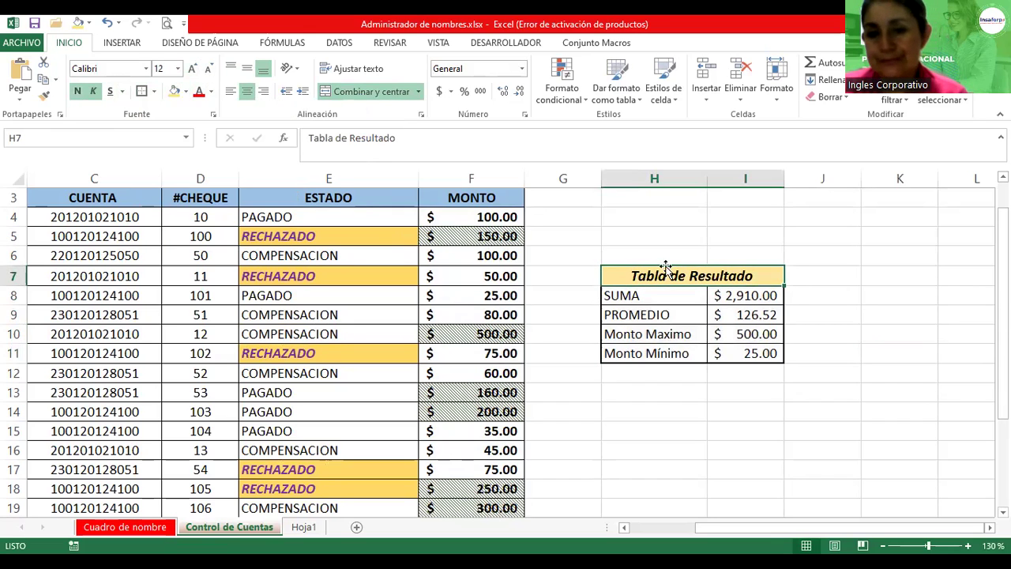
{"action": "left_click_drag", "start_coordinate": [656, 295], "coordinate": [666, 352]}
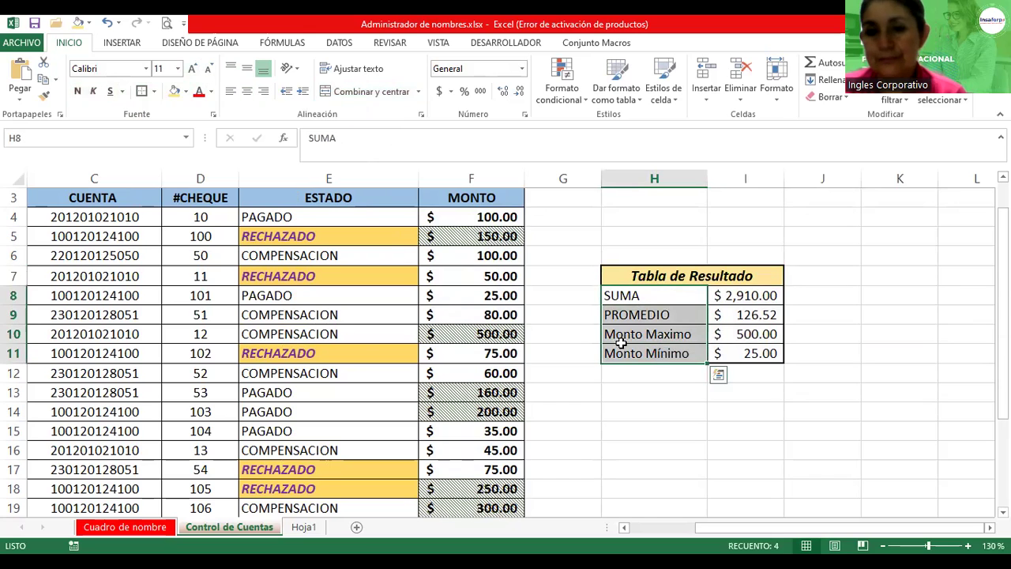
{"action": "left_click", "coordinate": [76, 92]}
{"action": "left_click", "coordinate": [640, 389]}
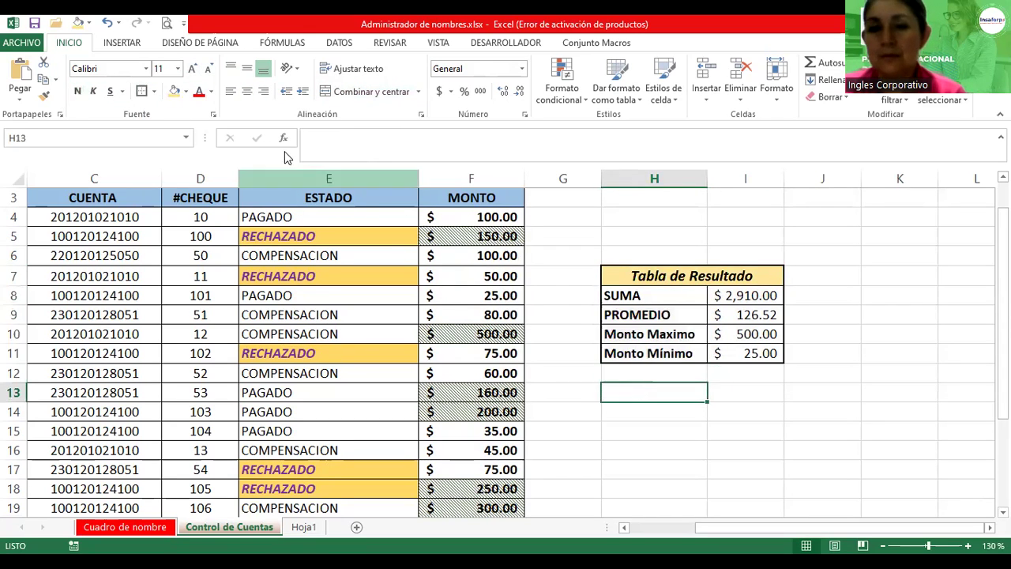
Step: Draw a left-and-up block arrow under the results table, pointing up at it, with a thinner shaft
{"action": "left_click", "coordinate": [122, 42]}
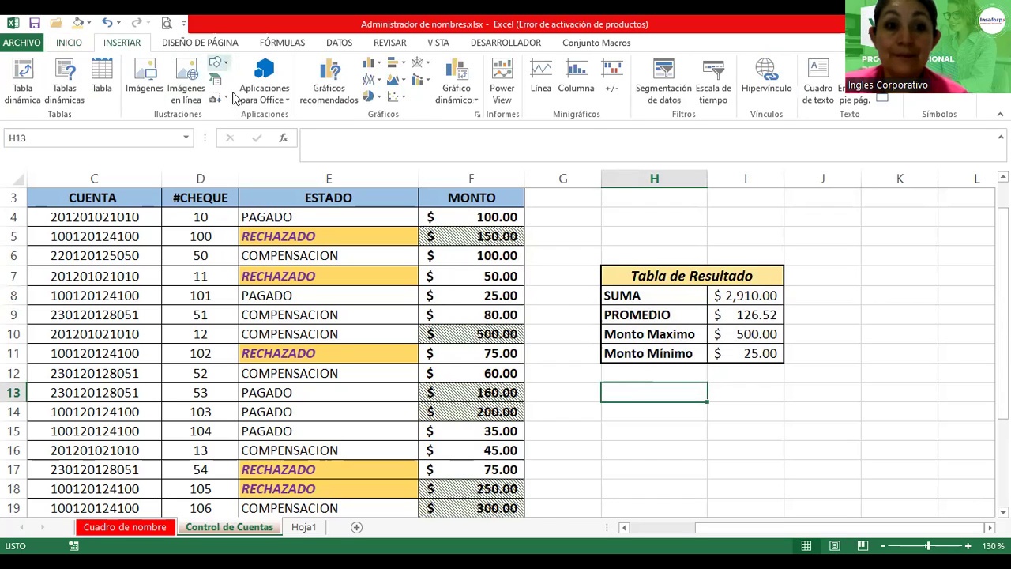
{"action": "left_click", "coordinate": [219, 63]}
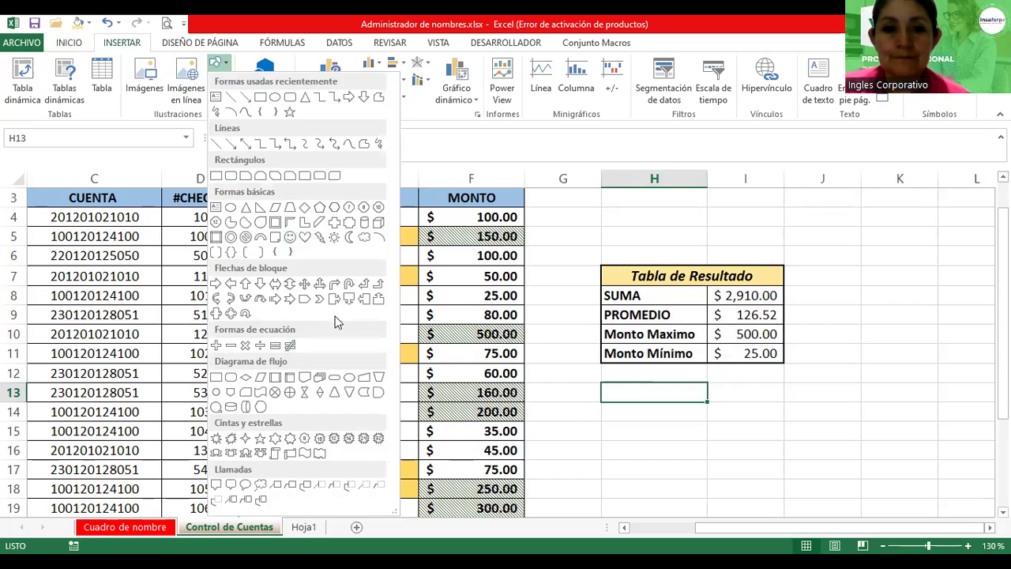
{"action": "left_click", "coordinate": [364, 285]}
{"action": "left_click_drag", "start_coordinate": [707, 383], "coordinate": [552, 496]}
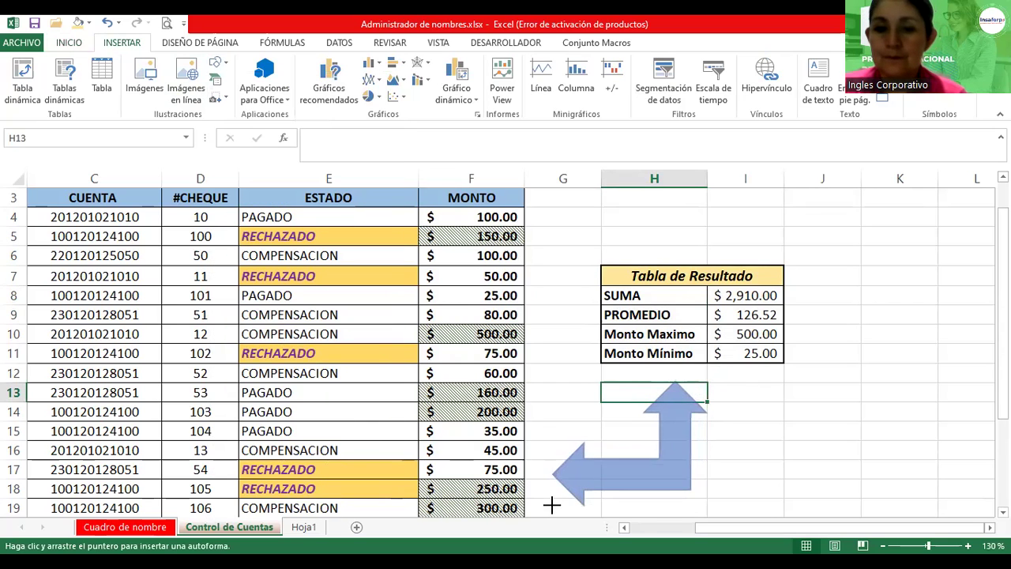
{"action": "mouse_move", "coordinate": [552, 496]}
{"action": "left_mouse_down"}
{"action": "mouse_move", "coordinate": [530, 490]}
{"action": "mouse_move", "coordinate": [525, 476]}
{"action": "left_mouse_up"}
{"action": "left_click_drag", "start_coordinate": [668, 361], "coordinate": [693, 352]}
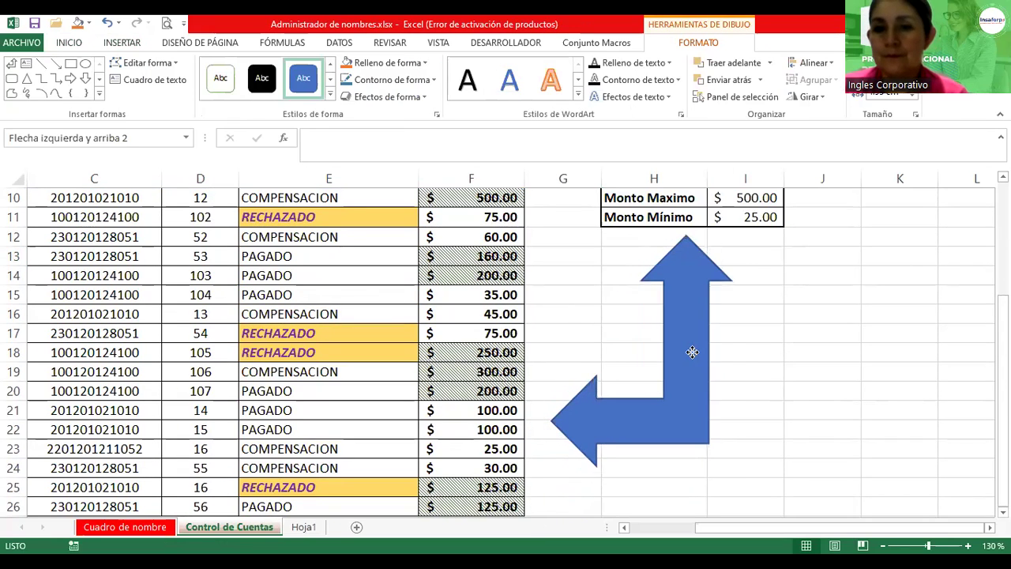
{"action": "left_click_drag", "start_coordinate": [666, 286], "coordinate": [683, 273]}
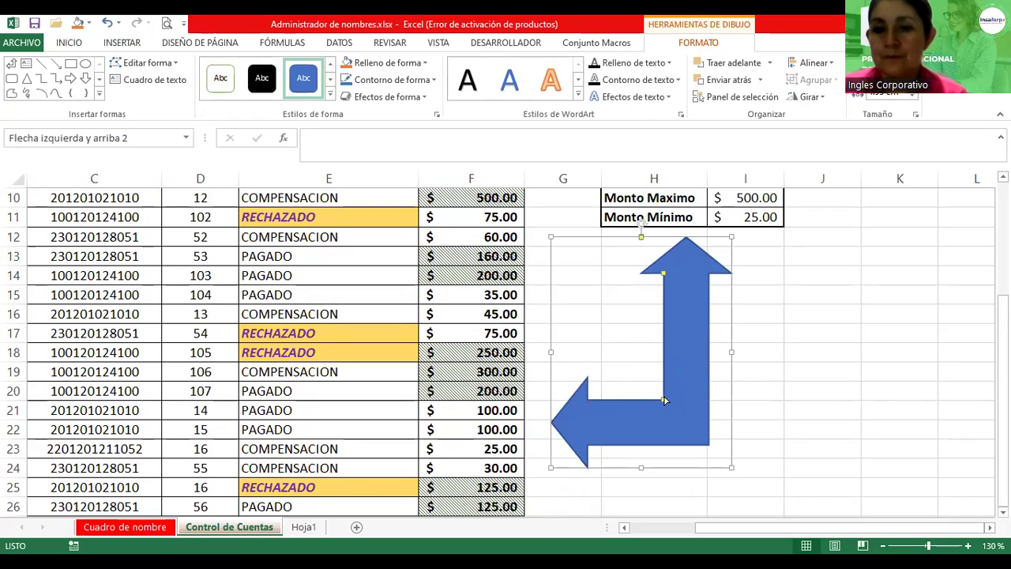
{"action": "left_click_drag", "start_coordinate": [665, 401], "coordinate": [670, 406]}
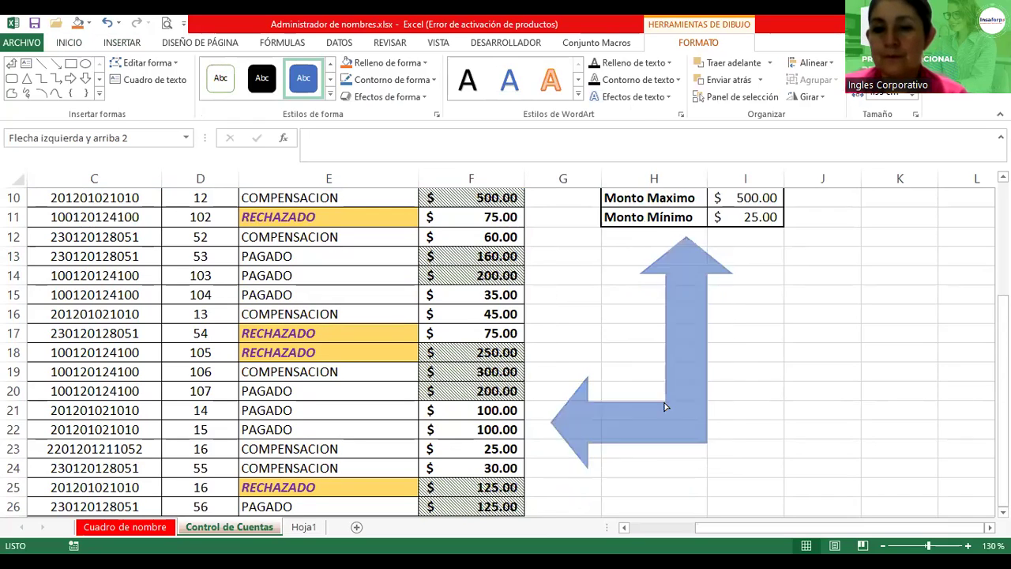
{"action": "left_click", "coordinate": [850, 358]}
Step: Scroll through the sheet and check that the SUMA formula uses the MONTO range
{"action": "scroll", "coordinate": [850, 357], "scroll_direction": "down", "scroll_amount": 1}
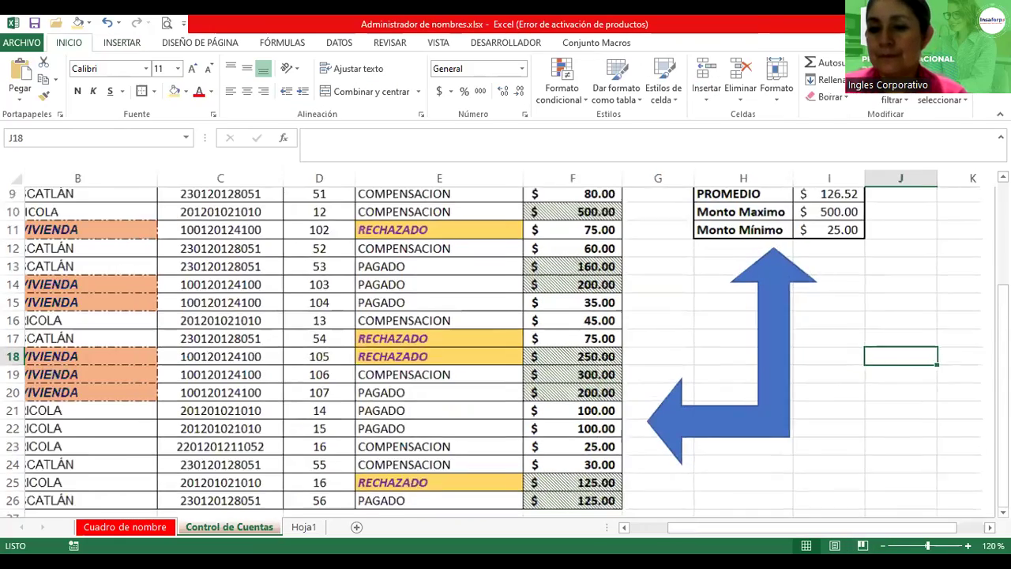
{"action": "scroll", "coordinate": [506, 343], "scroll_direction": "down", "scroll_amount": 2}
{"action": "scroll", "coordinate": [506, 344], "scroll_direction": "down", "scroll_amount": 1}
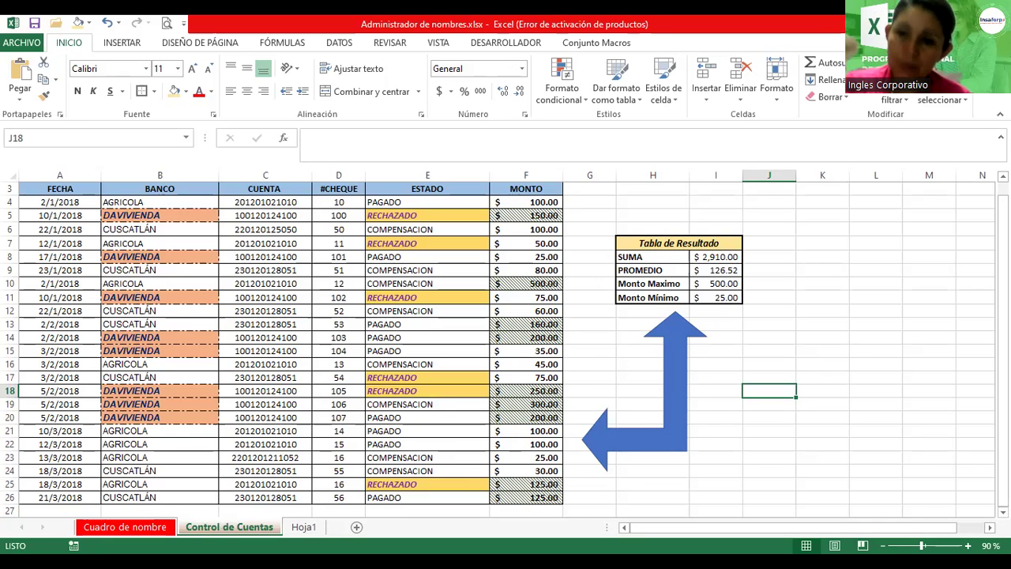
{"action": "left_click_drag", "start_coordinate": [1003, 379], "coordinate": [1004, 367]}
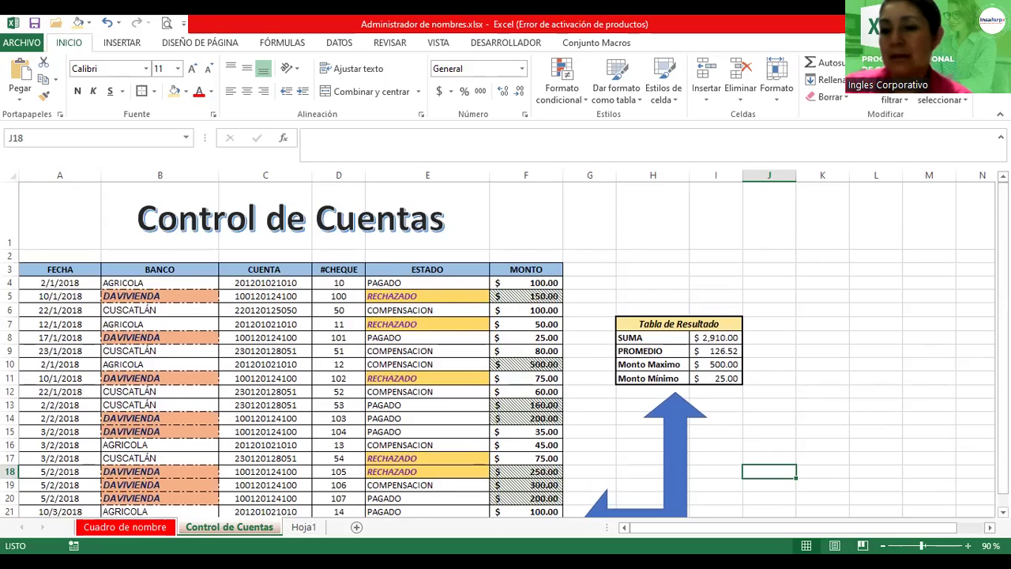
{"action": "scroll", "coordinate": [893, 390], "scroll_direction": "up", "scroll_amount": 2, "text": "ctrl"}
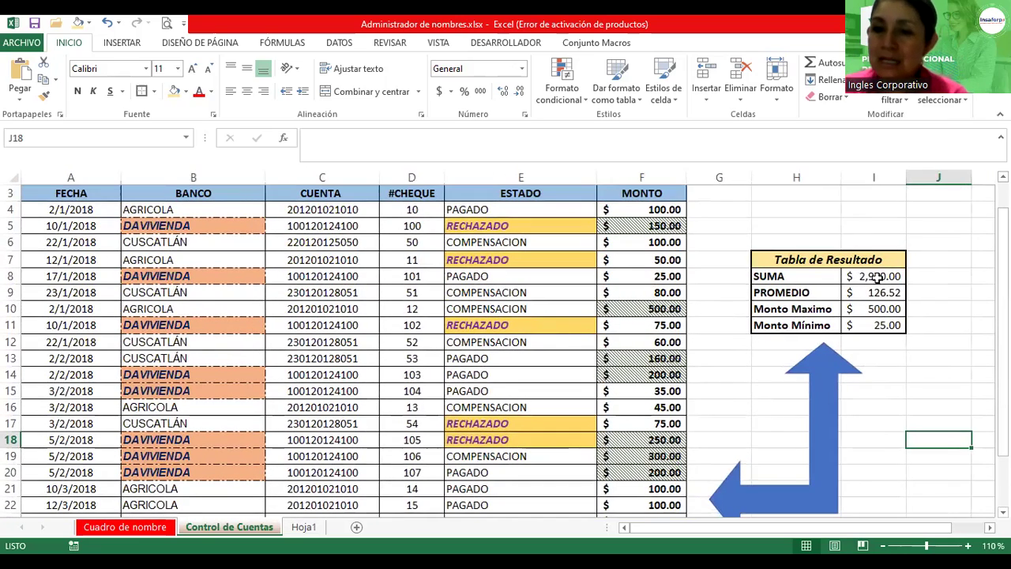
{"action": "double_click", "coordinate": [878, 278]}
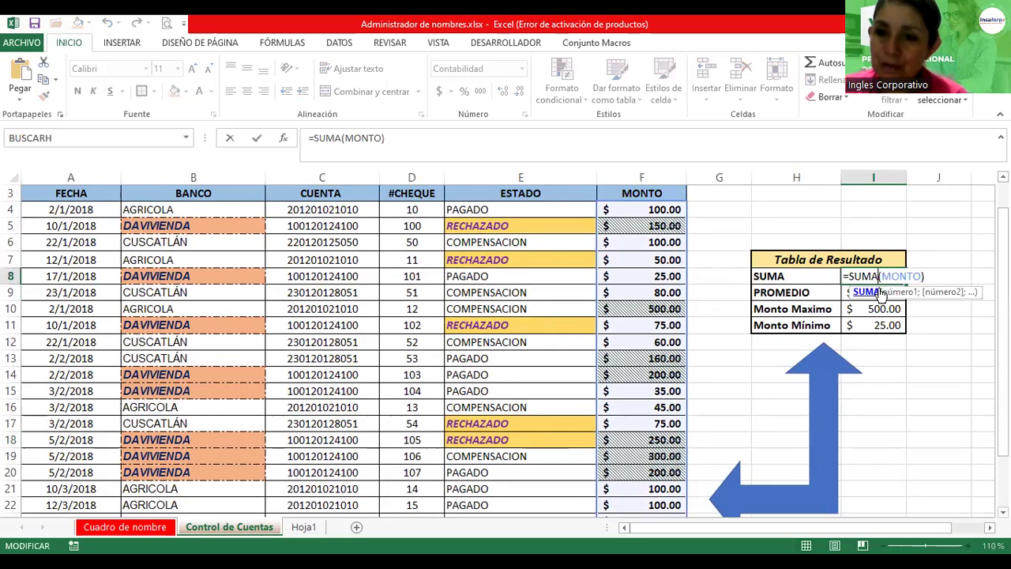
{"action": "key", "text": "Return"}
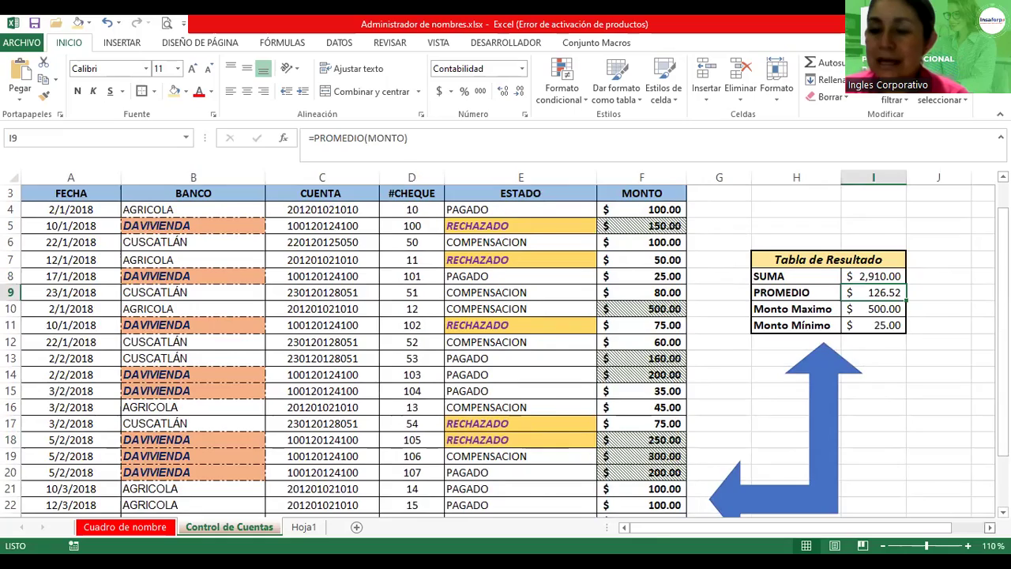
Step: Confirm =PROMEDIO(MONTO), =MAX(MONTO) and =MIN(MONTO) in I9:I11, giving 126.52, 500.00 and 25.00
{"action": "scroll", "coordinate": [846, 427], "scroll_direction": "right", "scroll_amount": 1}
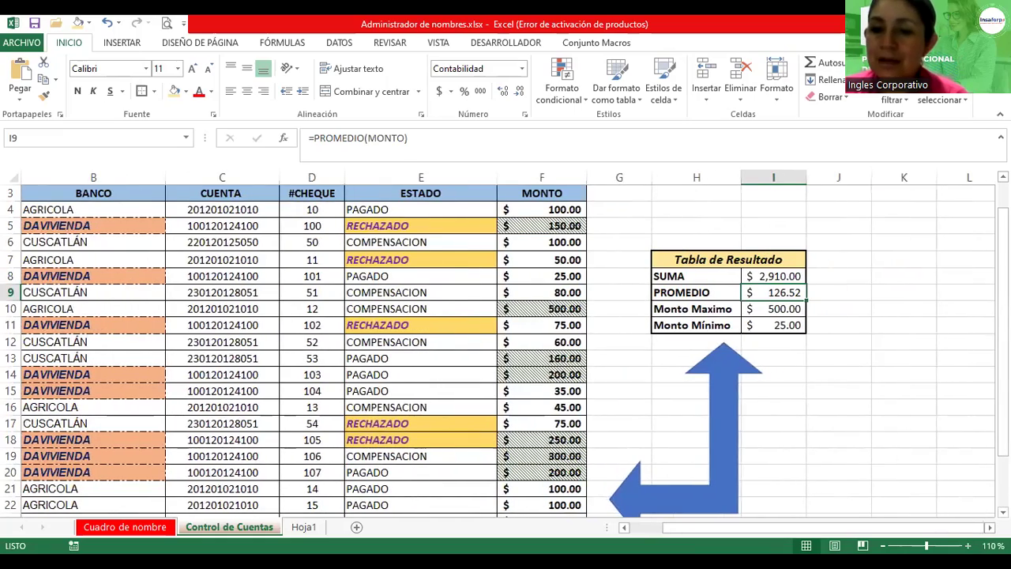
{"action": "scroll", "coordinate": [505, 347], "scroll_direction": "left", "scroll_amount": 1}
{"action": "scroll", "coordinate": [506, 348], "scroll_direction": "down", "scroll_amount": 1}
{"action": "scroll", "coordinate": [506, 348], "scroll_direction": "up", "scroll_amount": 2, "text": "ctrl"}
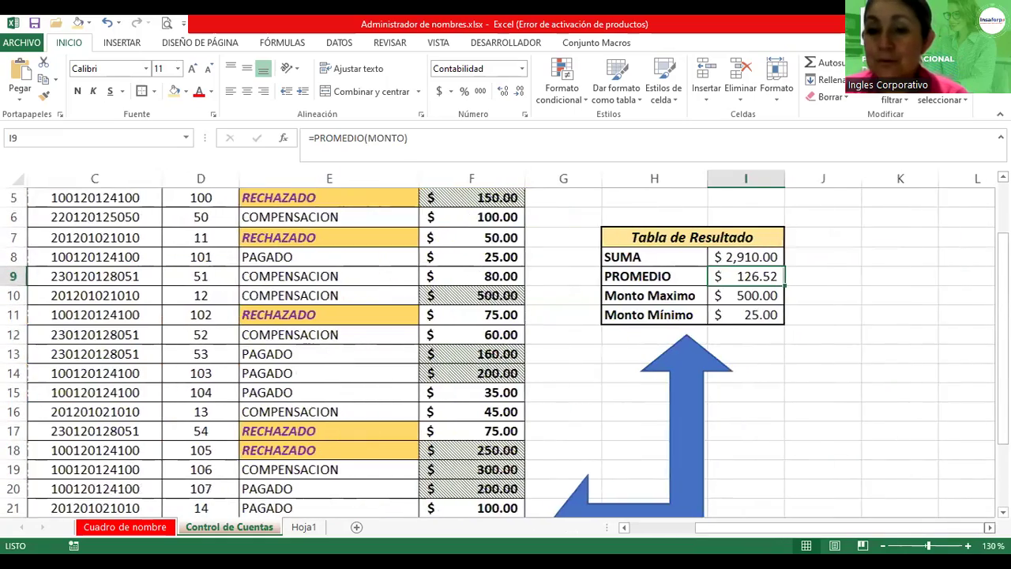
{"action": "double_click", "coordinate": [724, 273]}
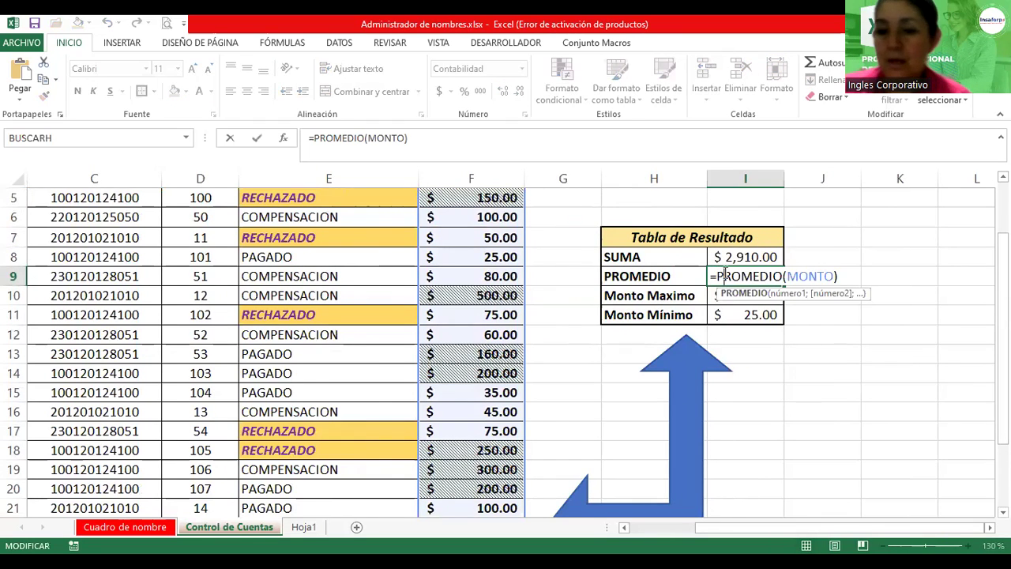
{"action": "key", "text": "Return"}
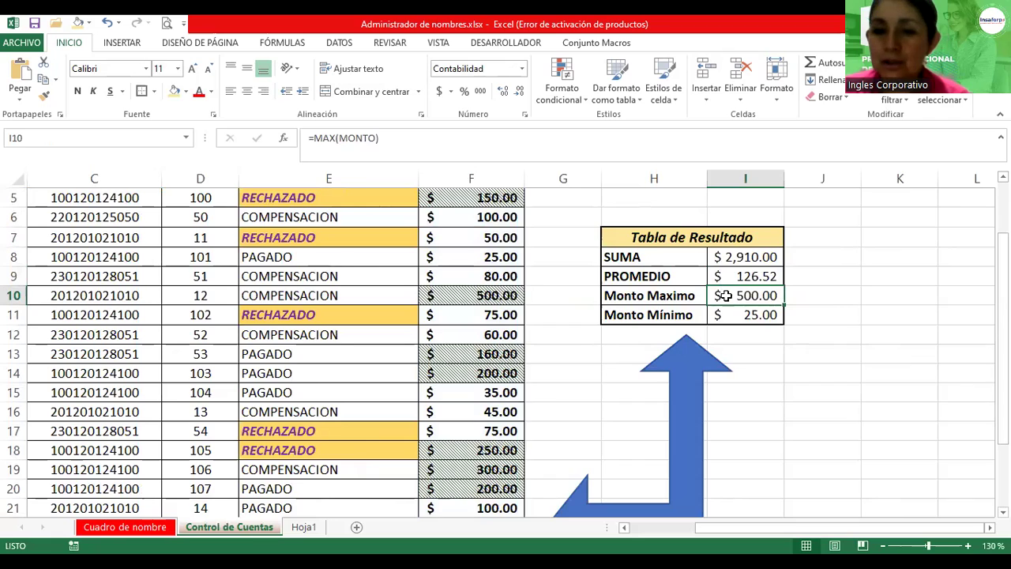
{"action": "double_click", "coordinate": [726, 295]}
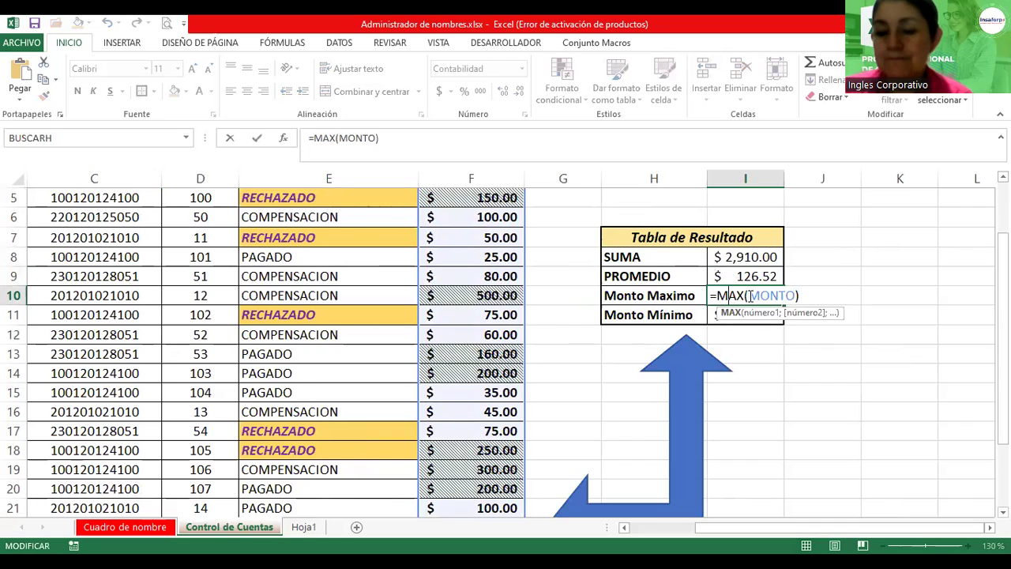
{"action": "key", "text": "Return"}
{"action": "double_click", "coordinate": [737, 314]}
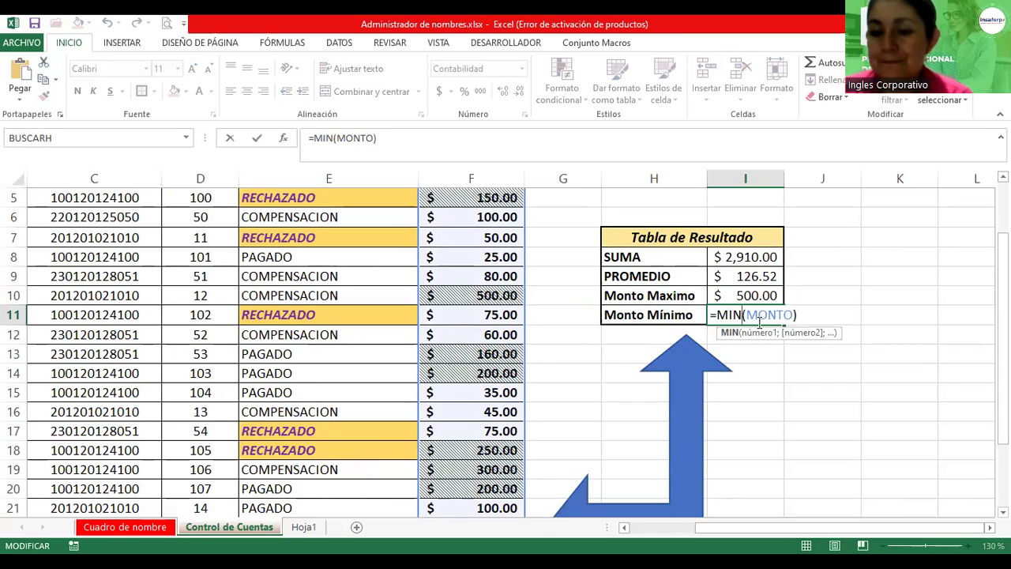
{"action": "key", "text": "Return"}
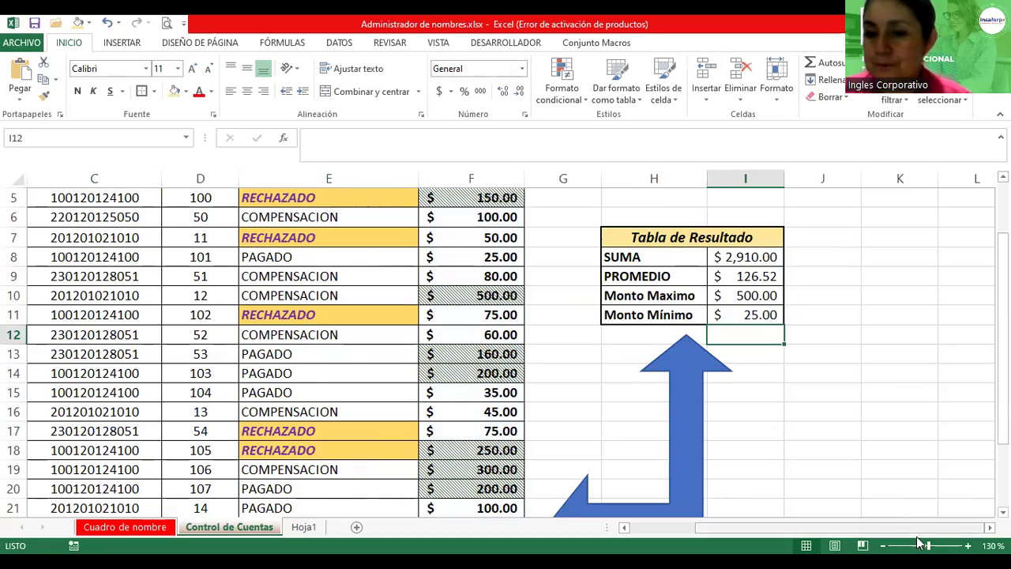
{"action": "scroll", "coordinate": [506, 344], "scroll_direction": "down", "scroll_amount": 3}
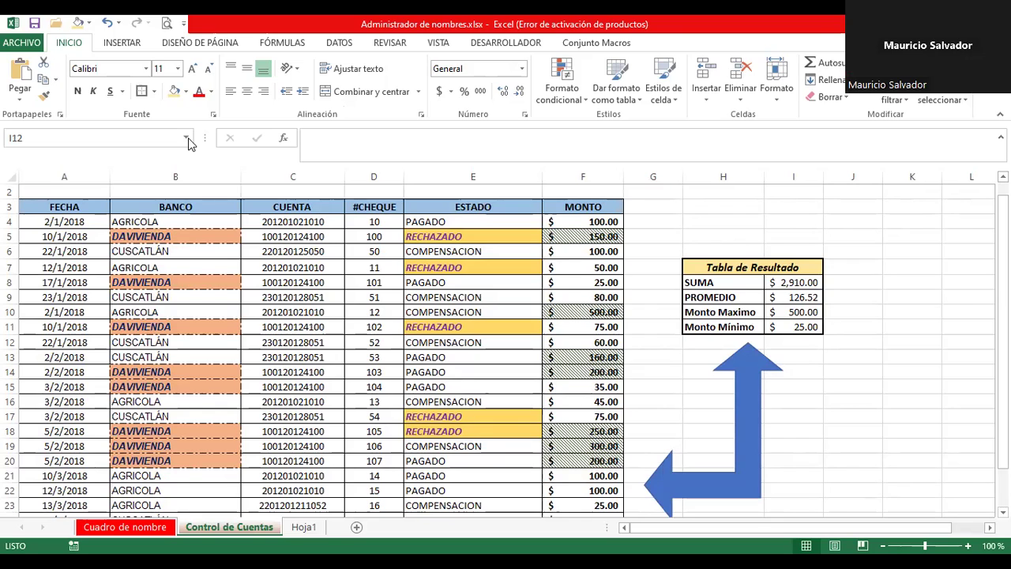
{"action": "key", "text": "Return"}
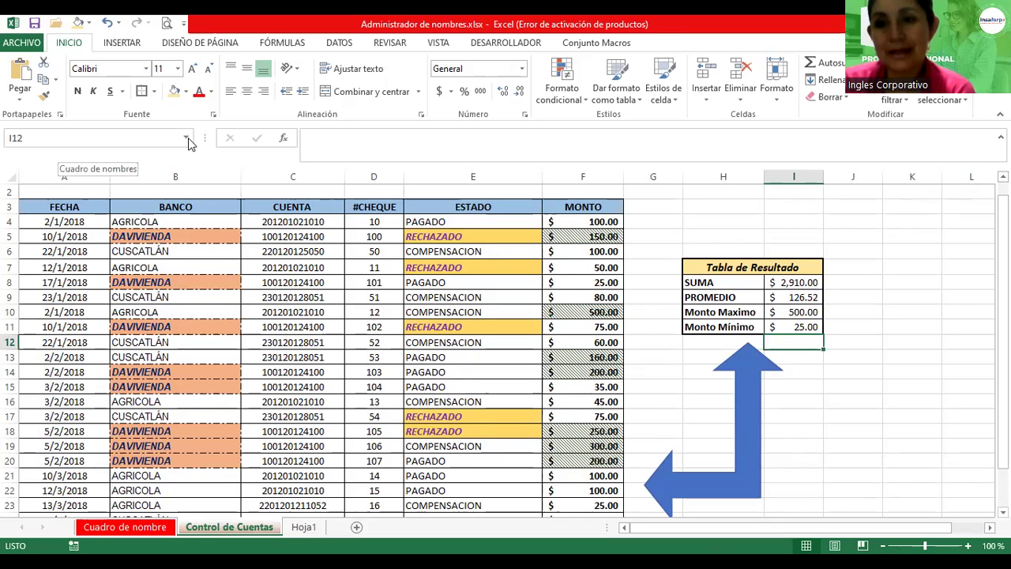
Step: View the defined names list and select amounts F4:F19 to preview their sum
{"action": "left_click", "coordinate": [185, 139]}
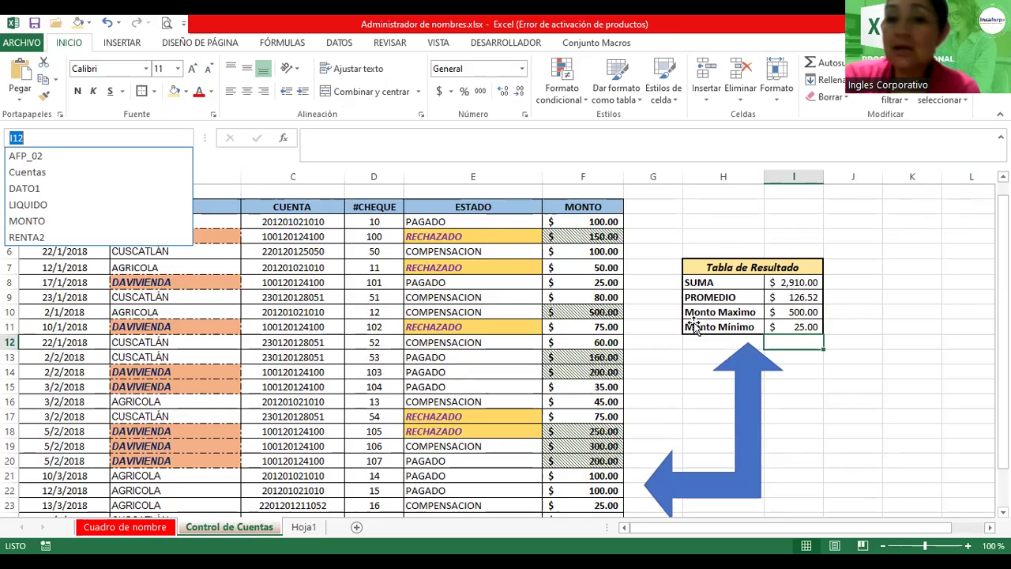
{"action": "left_click", "coordinate": [582, 236]}
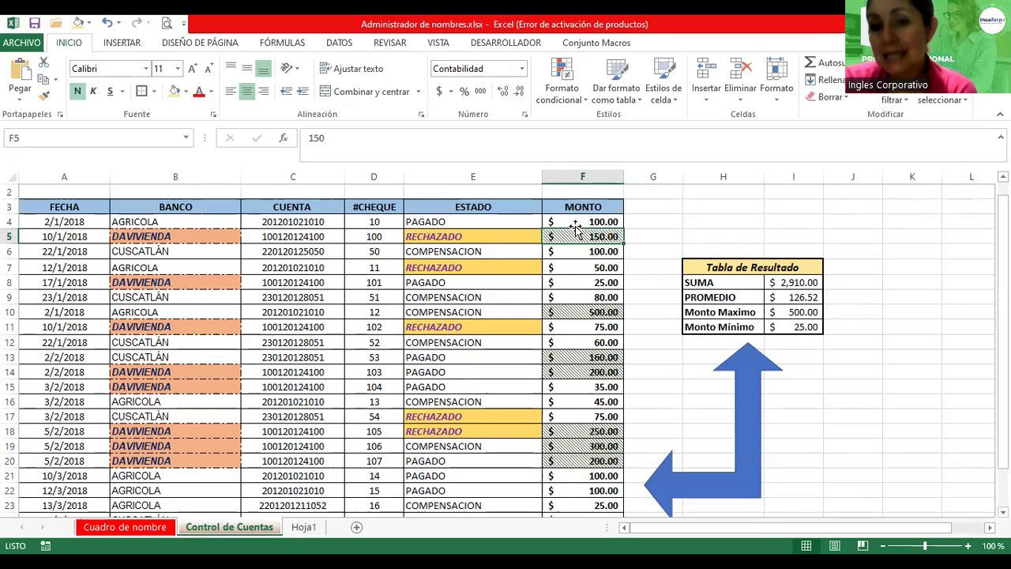
{"action": "left_click_drag", "start_coordinate": [576, 221], "coordinate": [605, 445]}
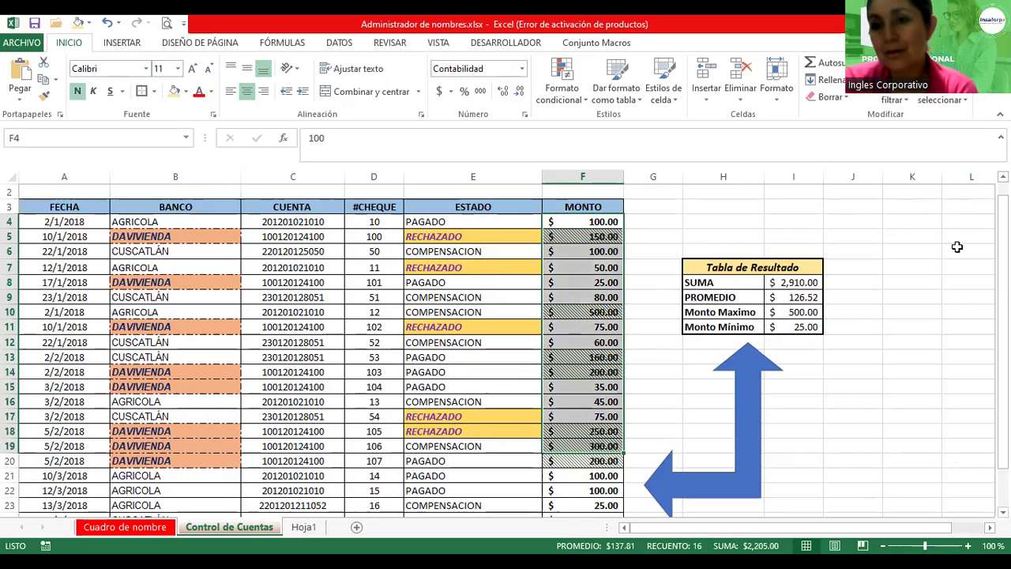
Step: Enter a SUMA formula over the MONTO range in K7, totalling 2910
{"action": "left_click", "coordinate": [918, 281]}
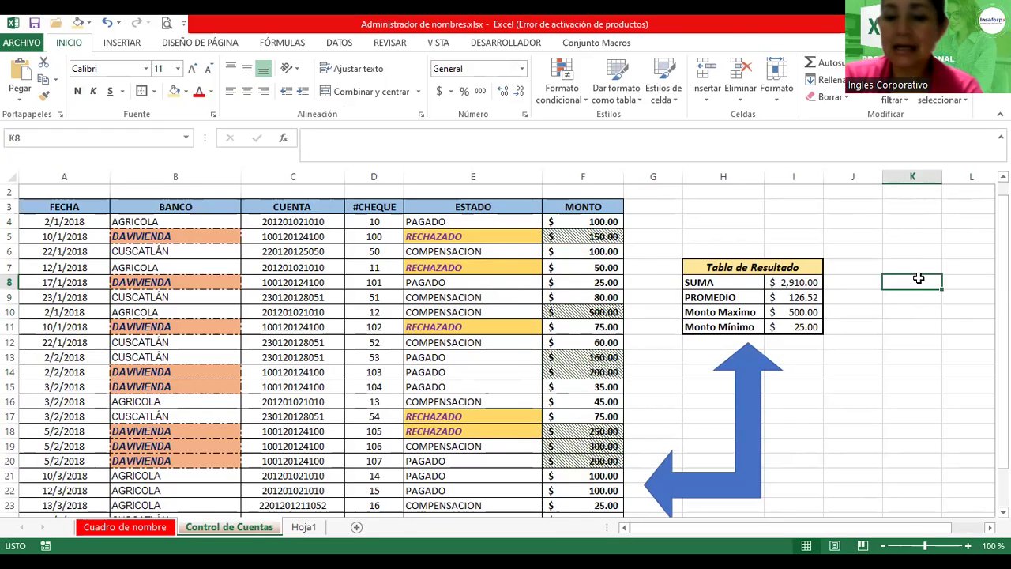
{"action": "left_click", "coordinate": [918, 272]}
{"action": "type", "text": "=s"}
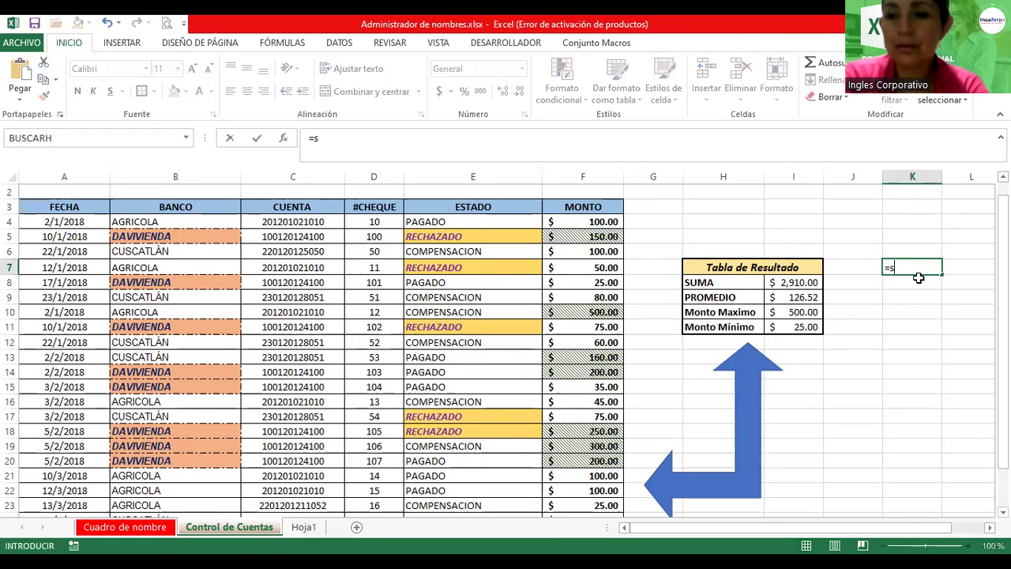
{"action": "type", "text": "uma("}
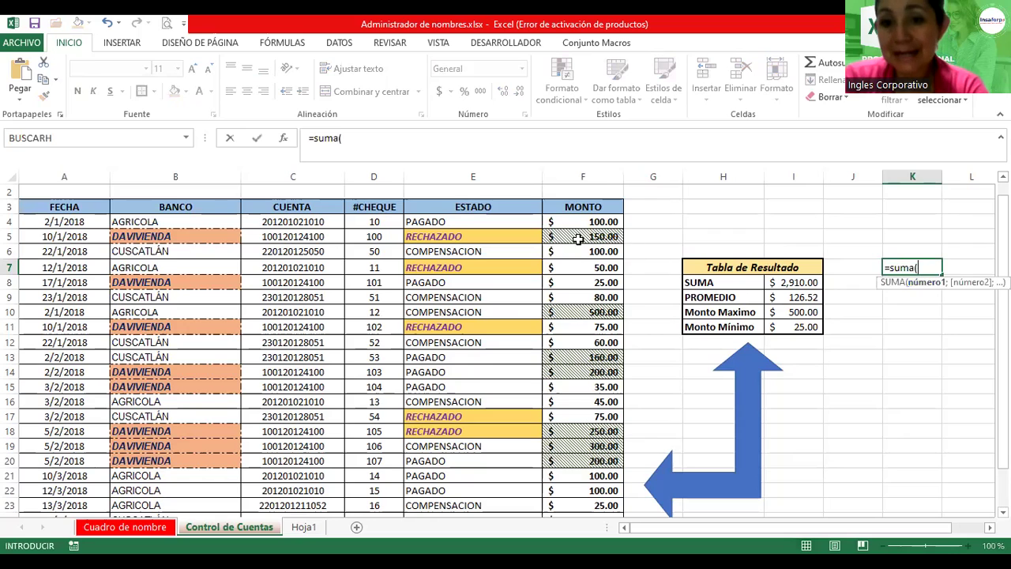
{"action": "left_click_drag", "start_coordinate": [572, 219], "coordinate": [573, 240]}
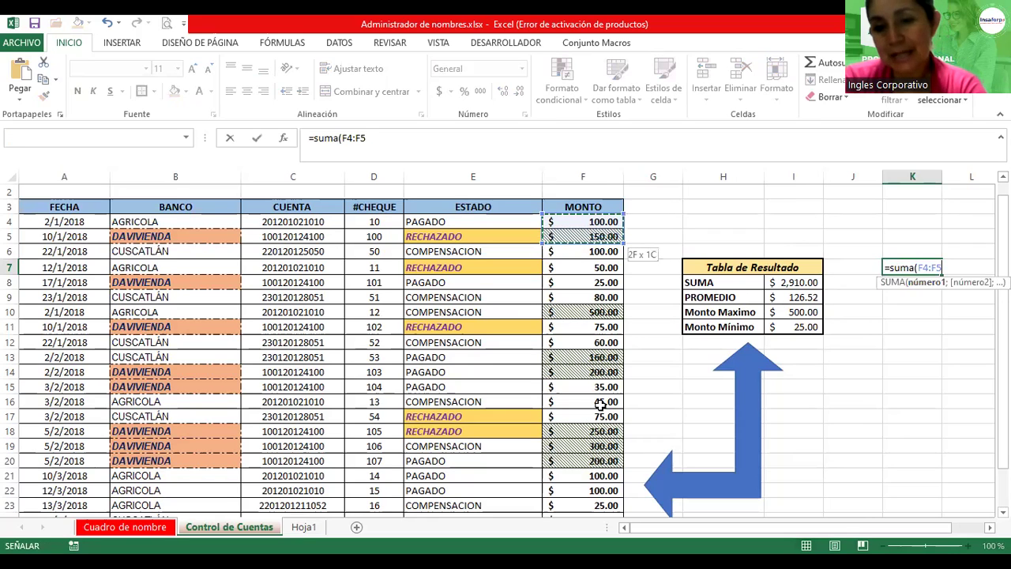
{"action": "mouse_move", "coordinate": [604, 451]}
{"action": "left_mouse_down"}
{"action": "mouse_move", "coordinate": [606, 509]}
{"action": "mouse_move", "coordinate": [604, 490]}
{"action": "left_mouse_up"}
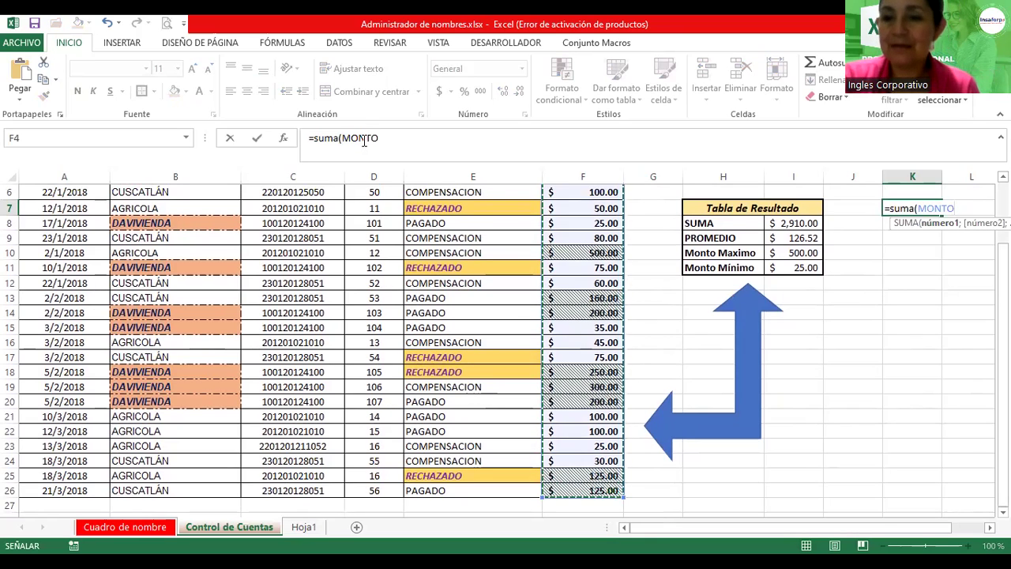
{"action": "key", "text": "Return"}
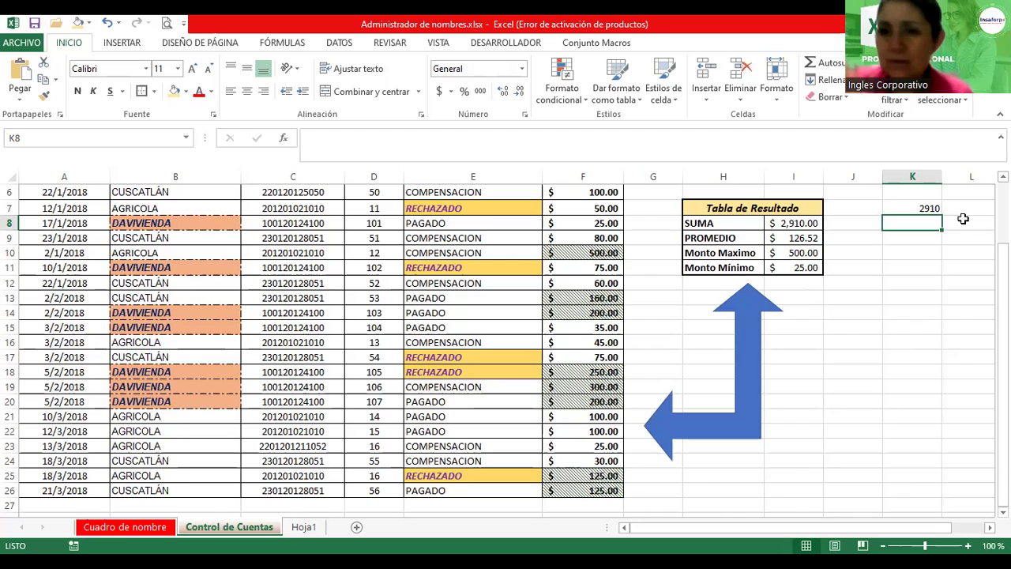
Step: Delete the test total from K7
{"action": "left_click", "coordinate": [923, 207]}
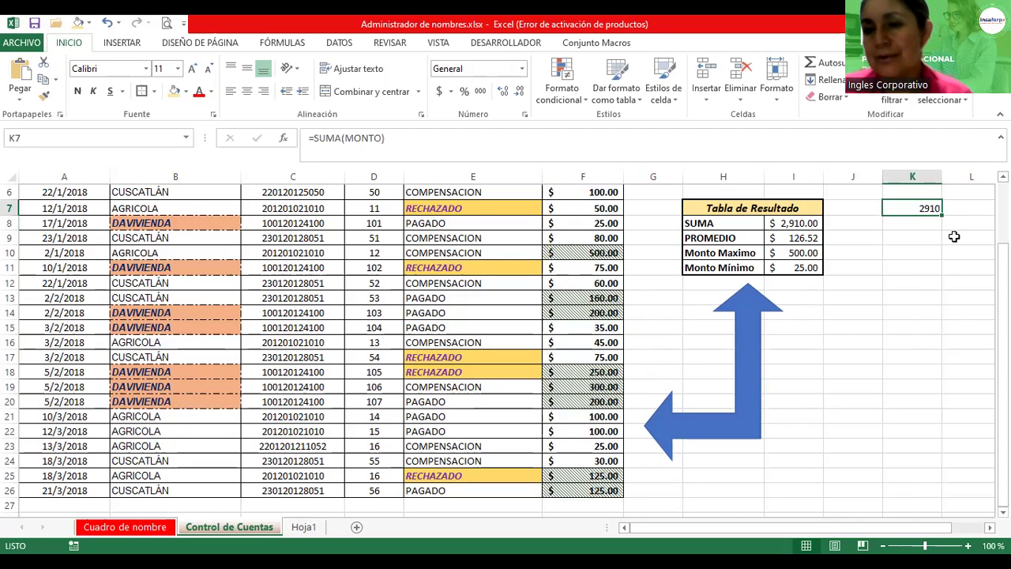
{"action": "key", "text": "Delete"}
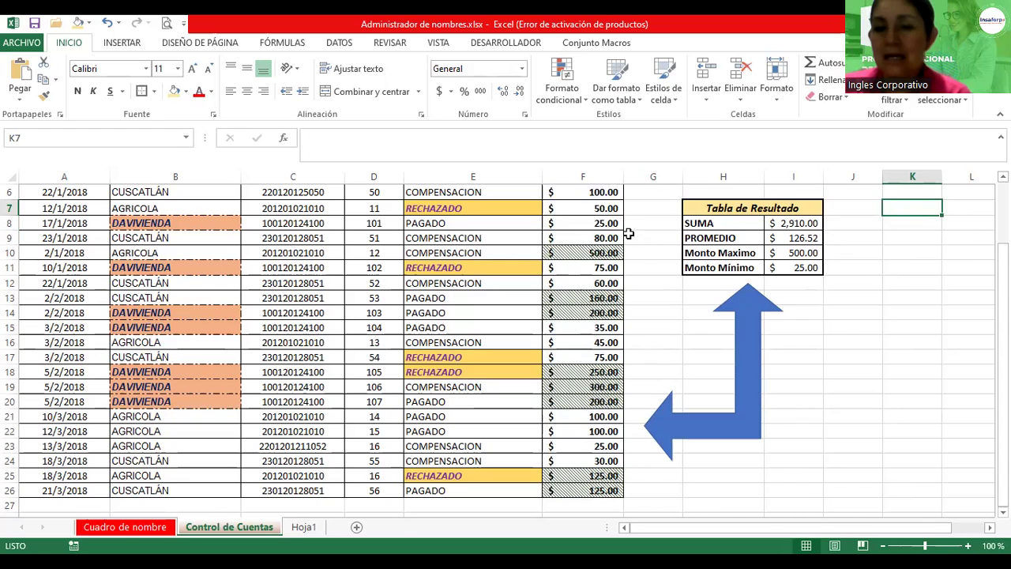
{"action": "left_click", "coordinate": [601, 225]}
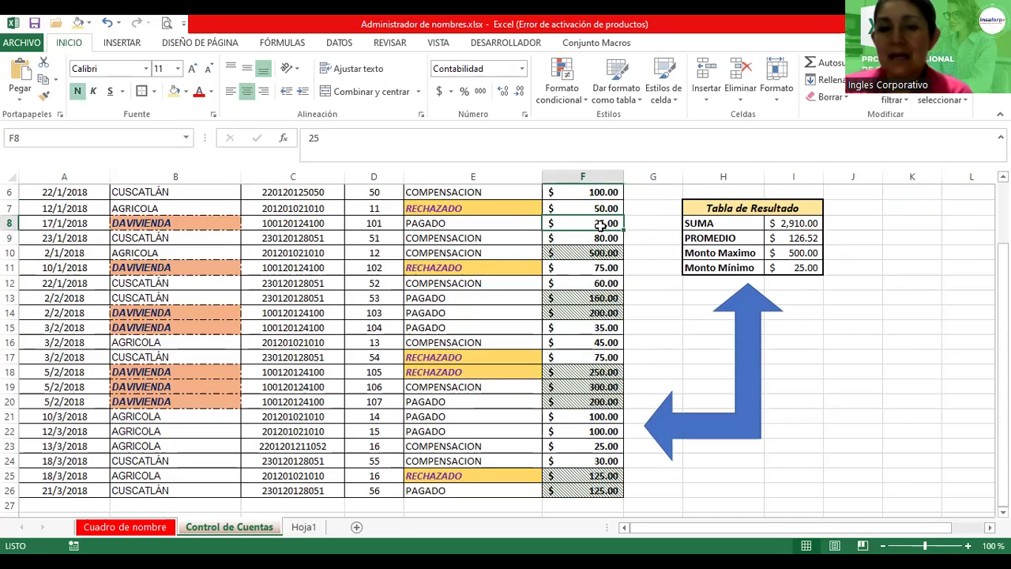
Step: Jump to the Cuentas and then MONTO named ranges, and zoom out to 90%
{"action": "left_click", "coordinate": [188, 139]}
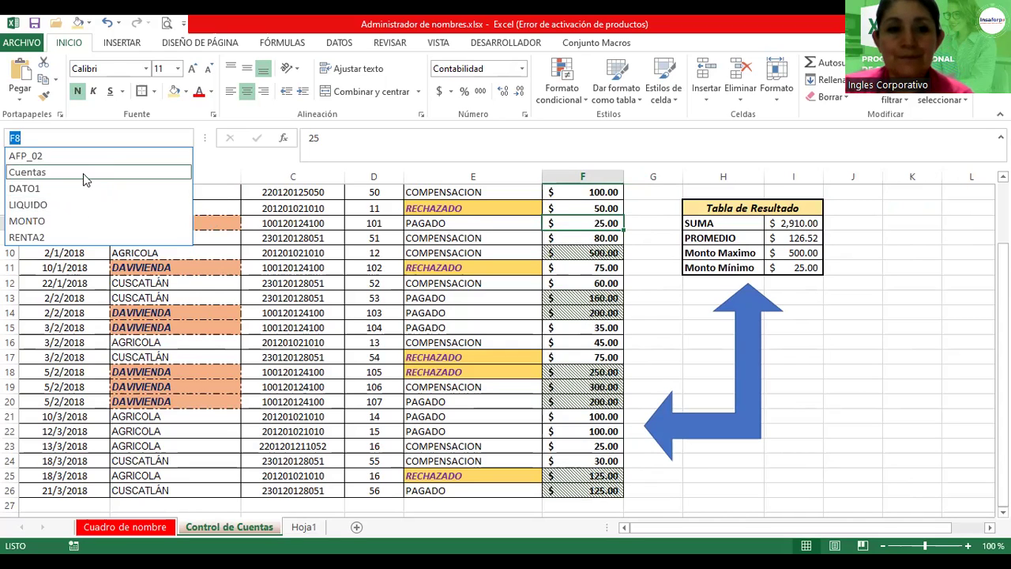
{"action": "left_click", "coordinate": [82, 174]}
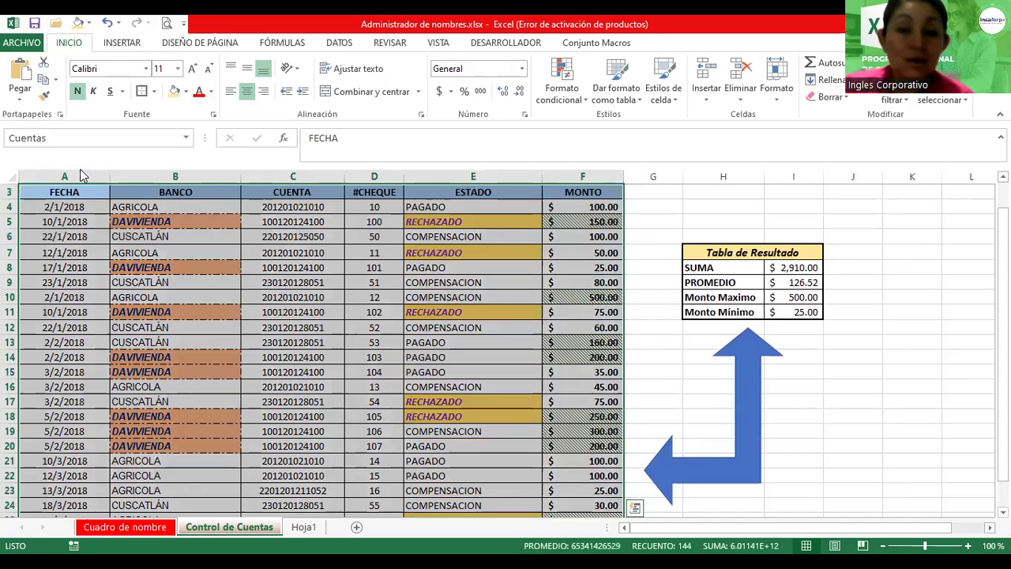
{"action": "left_click", "coordinate": [188, 139]}
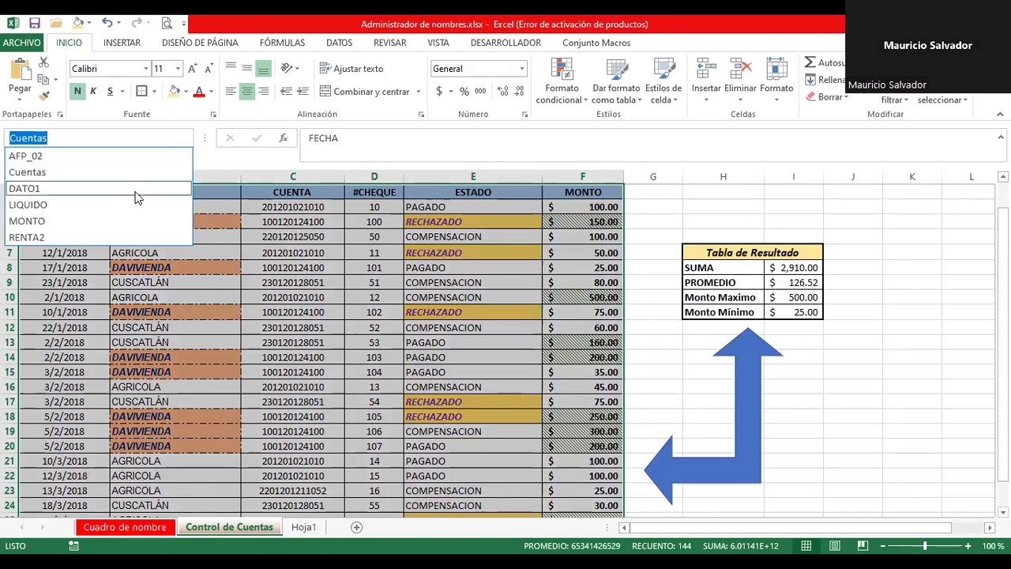
{"action": "left_click", "coordinate": [129, 223]}
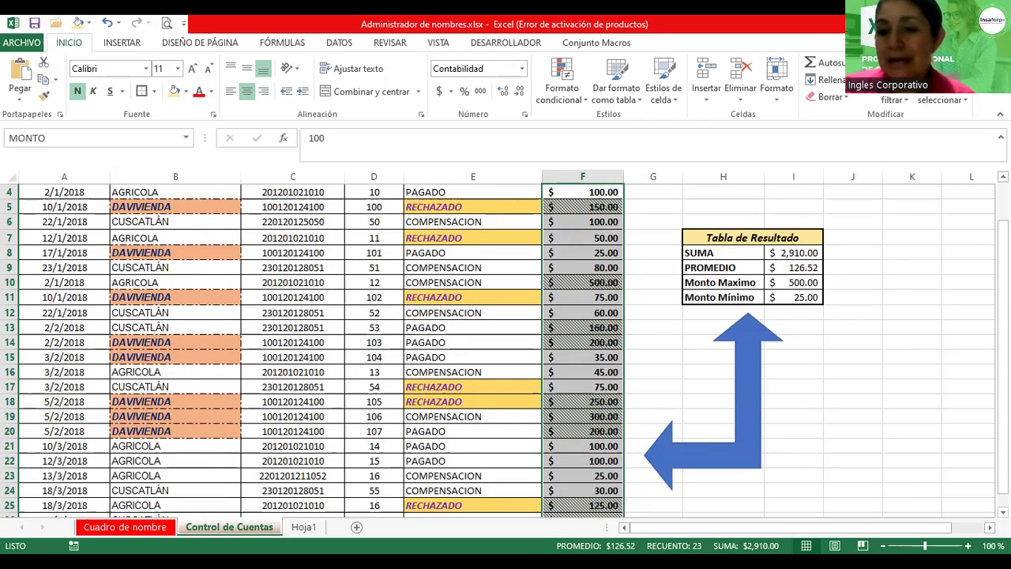
{"action": "left_click", "coordinate": [883, 545]}
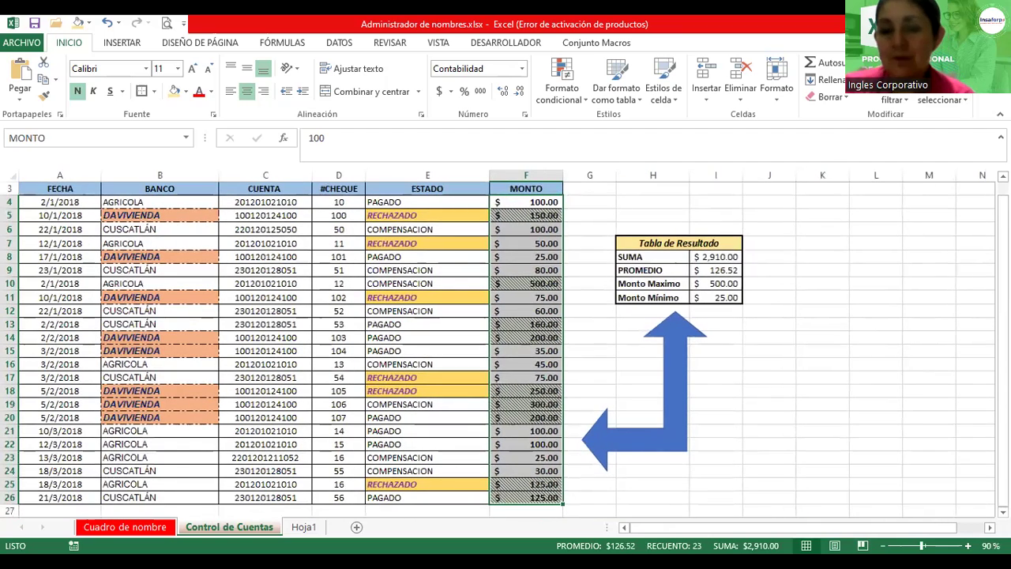
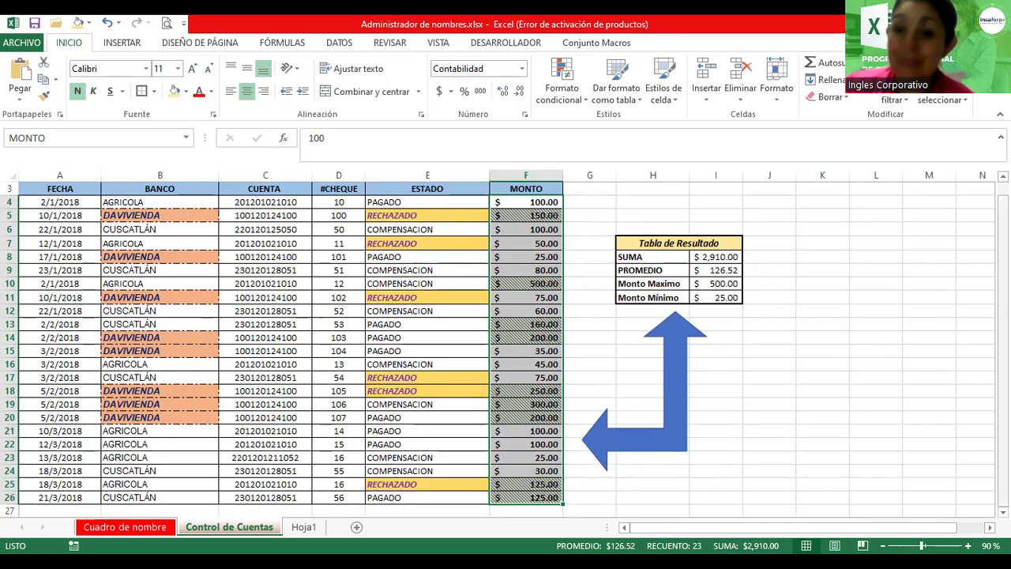
Step: Deselect the MONTO amounts in column F and scroll to review the Control de Cuentas sheet
{"action": "left_click", "coordinate": [842, 376]}
{"action": "scroll", "coordinate": [506, 348], "scroll_direction": "up", "scroll_amount": 1}
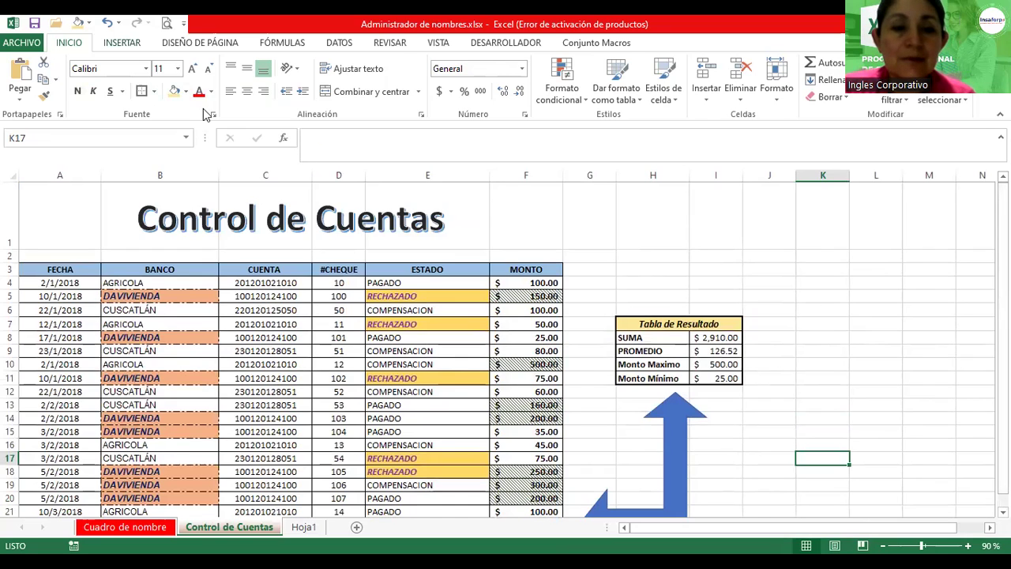
{"action": "scroll", "coordinate": [207, 114], "scroll_direction": "down", "scroll_amount": 1}
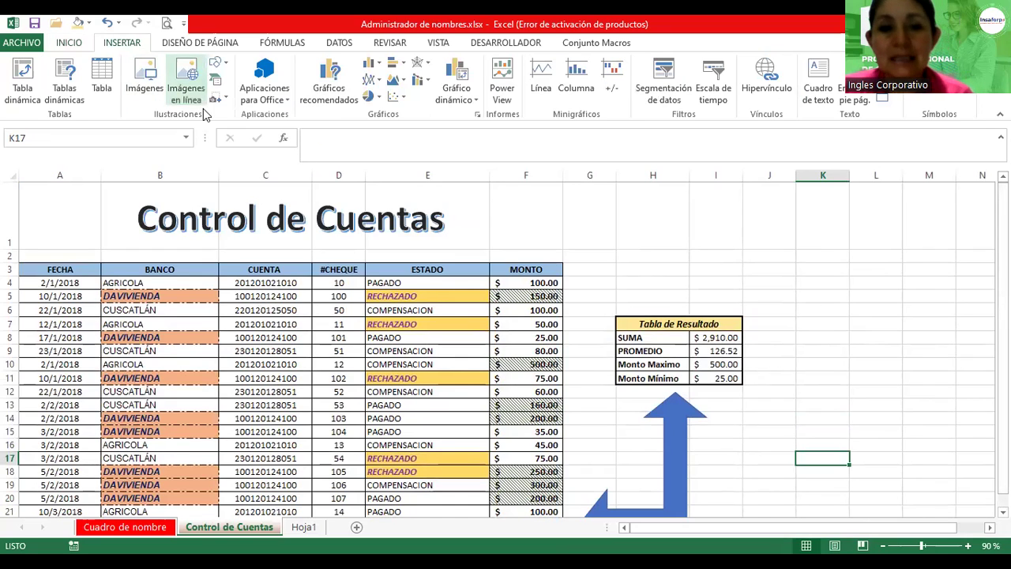
Step: Search Bing online images for 'cuentas' and insert the calculator photo
{"action": "left_click", "coordinate": [187, 83]}
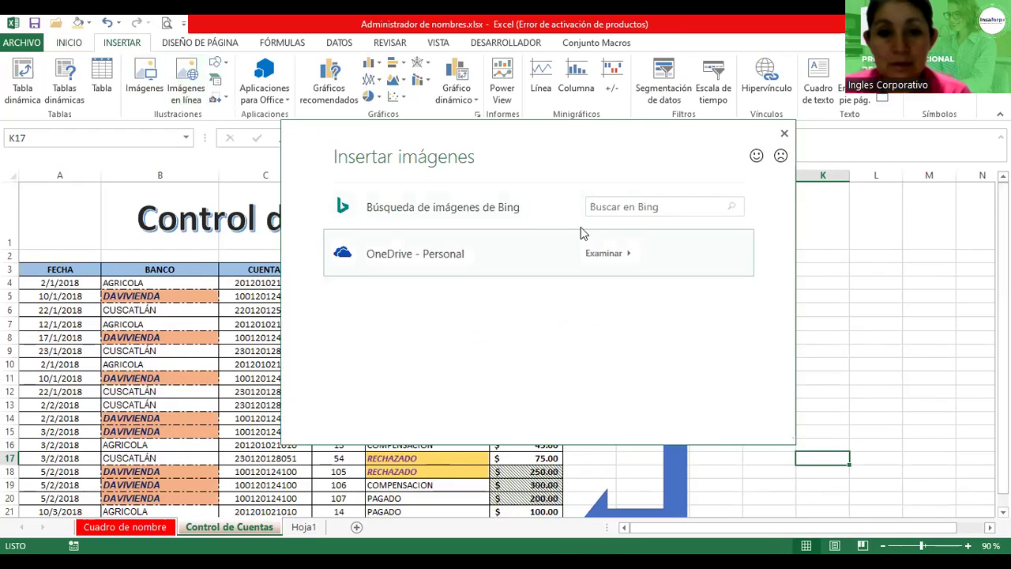
{"action": "left_click", "coordinate": [618, 208]}
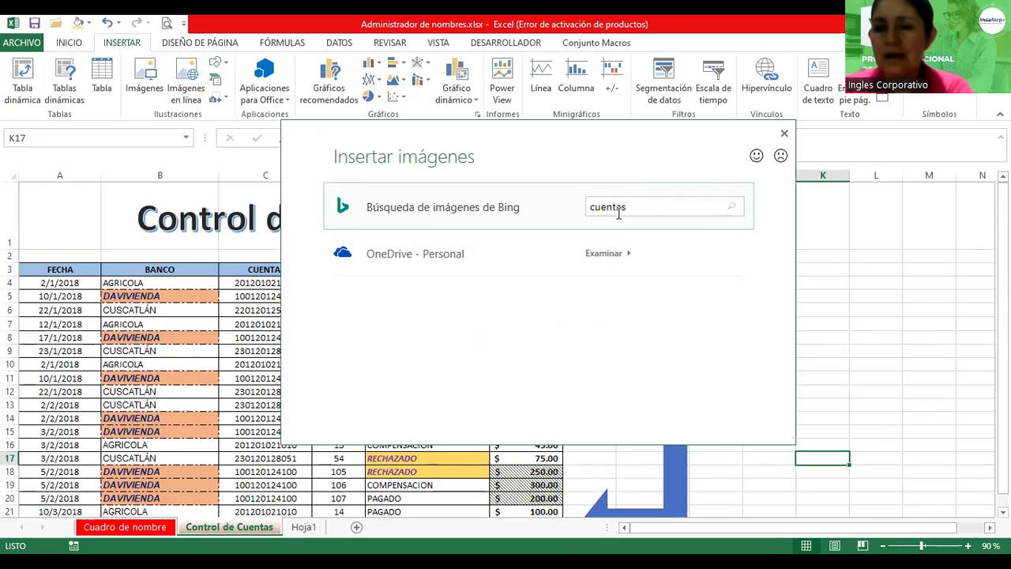
{"action": "key", "text": "Return"}
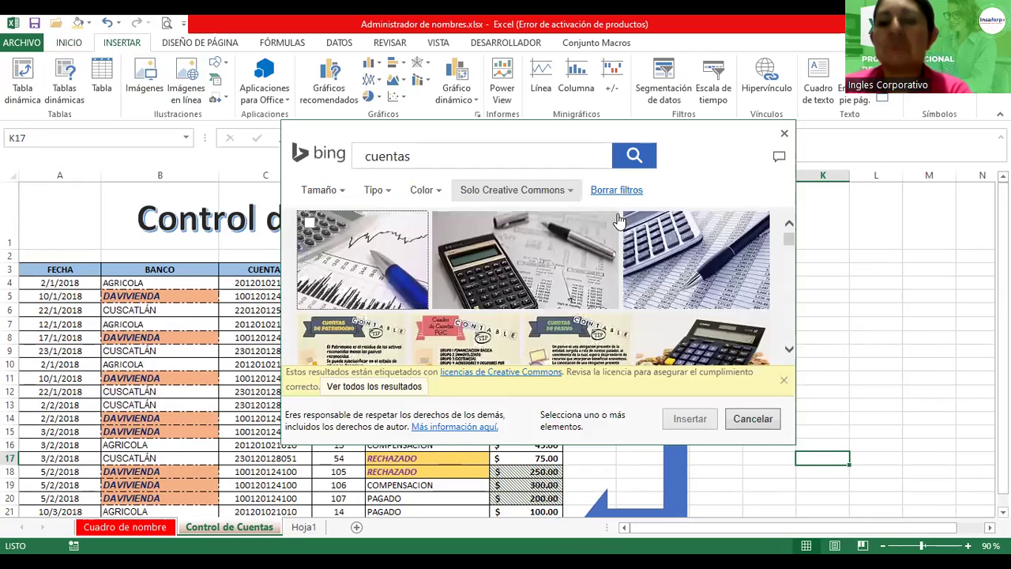
{"action": "left_click", "coordinate": [555, 252]}
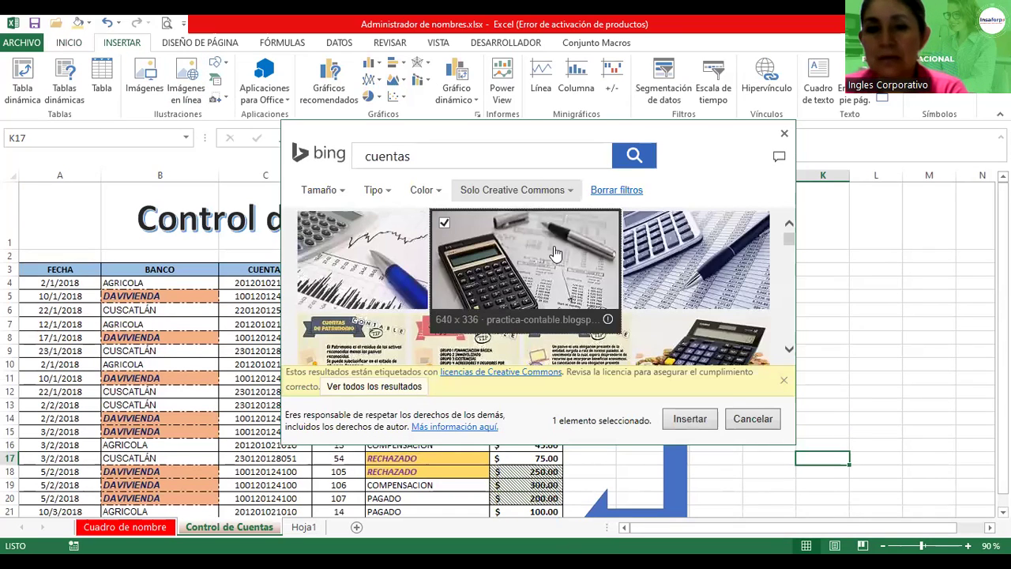
{"action": "left_click", "coordinate": [679, 421]}
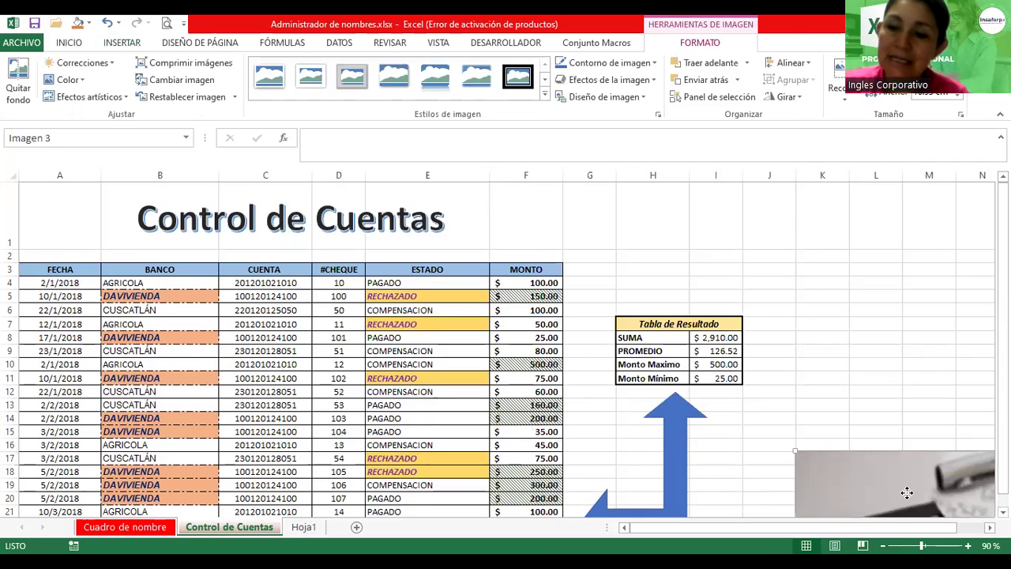
Step: Move the calculator photo up beside the title and shrink it to uncover Tabla de Resultado
{"action": "mouse_move", "coordinate": [785, 317]}
{"action": "left_mouse_down"}
{"action": "mouse_move", "coordinate": [794, 280]}
{"action": "mouse_move", "coordinate": [862, 334]}
{"action": "mouse_move", "coordinate": [642, 207]}
{"action": "mouse_move", "coordinate": [639, 218]}
{"action": "left_mouse_up"}
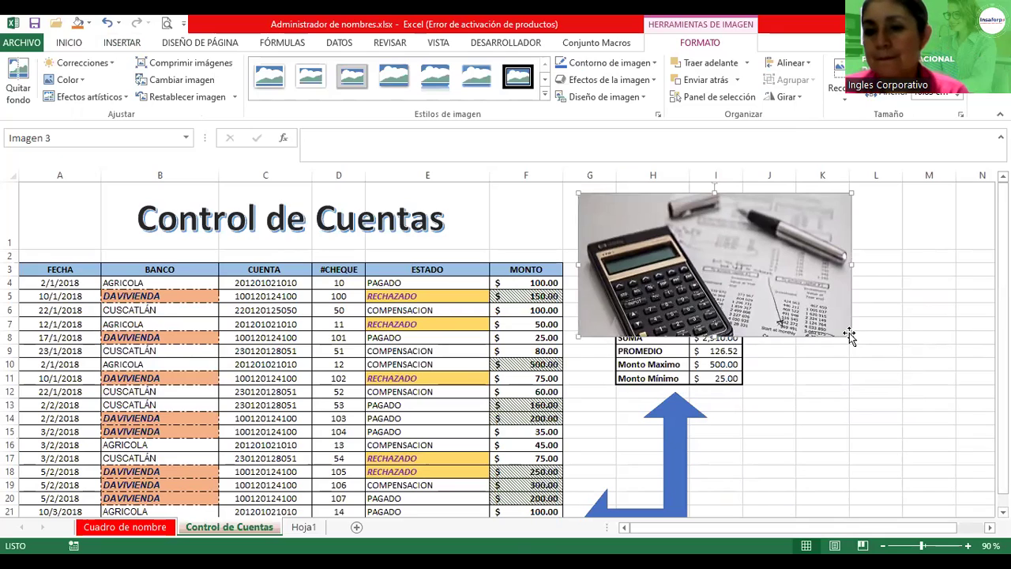
{"action": "left_click_drag", "start_coordinate": [851, 336], "coordinate": [773, 295]}
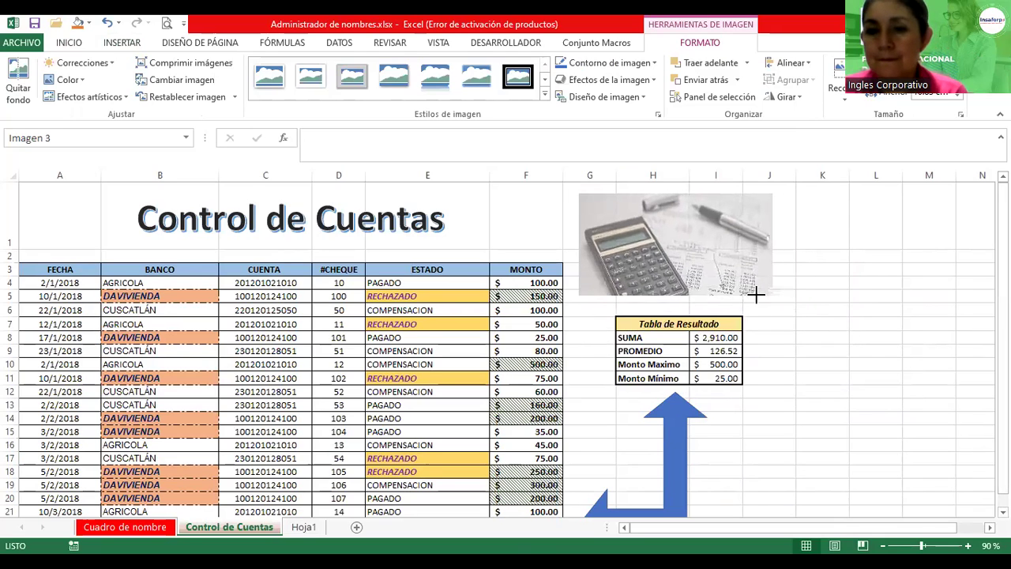
{"action": "left_click_drag", "start_coordinate": [672, 249], "coordinate": [672, 254]}
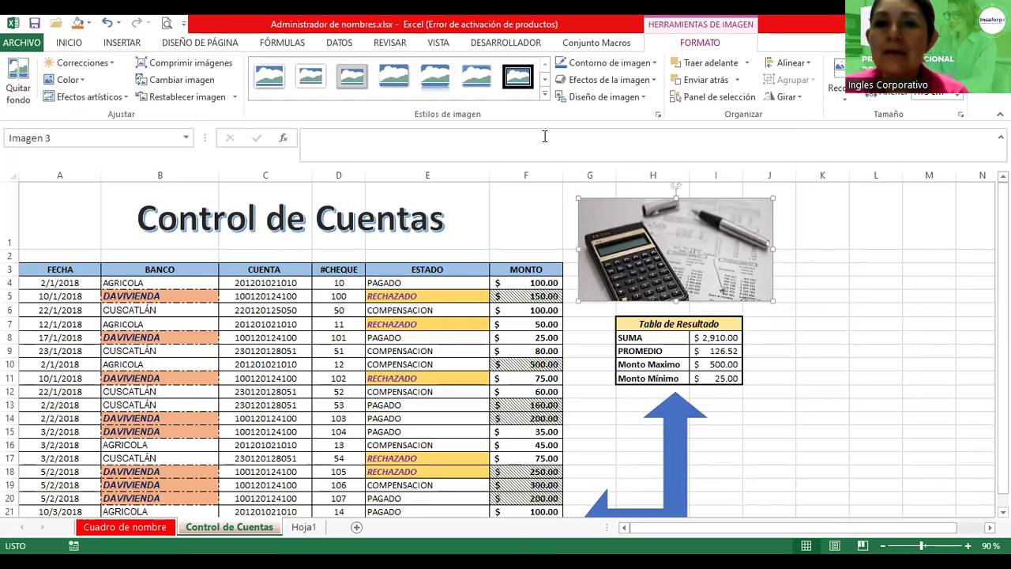
Step: Give the photo a white-framed picture style, tilt it at an angle and shrink it slightly
{"action": "left_click", "coordinate": [545, 97]}
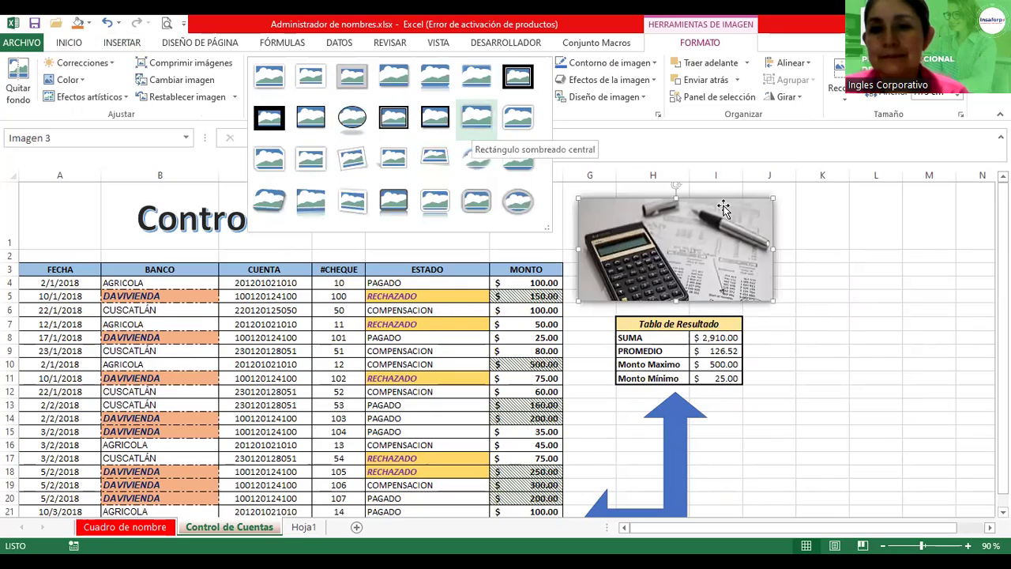
{"action": "left_click_drag", "start_coordinate": [677, 186], "coordinate": [713, 234]}
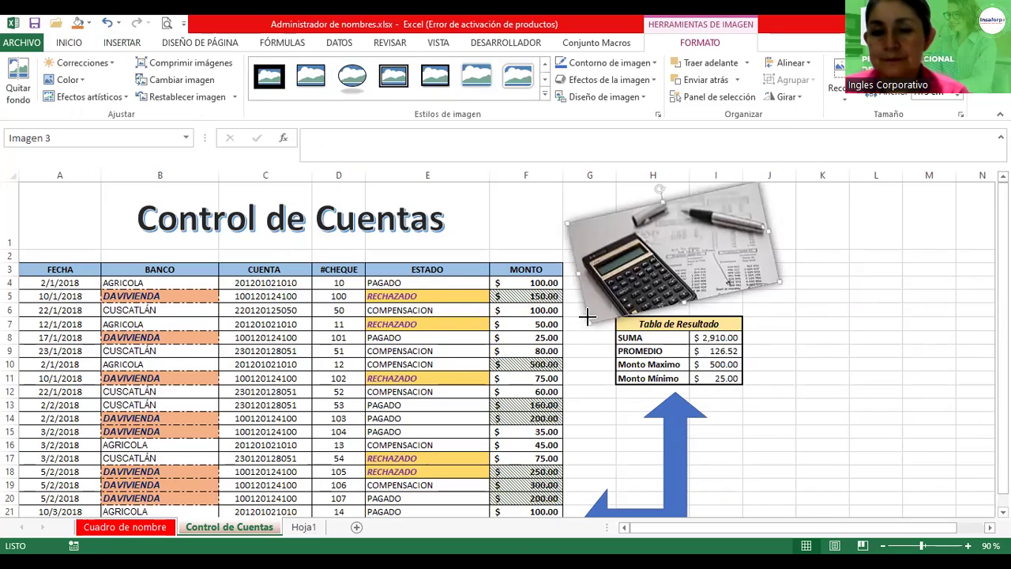
{"action": "left_click_drag", "start_coordinate": [588, 316], "coordinate": [599, 304]}
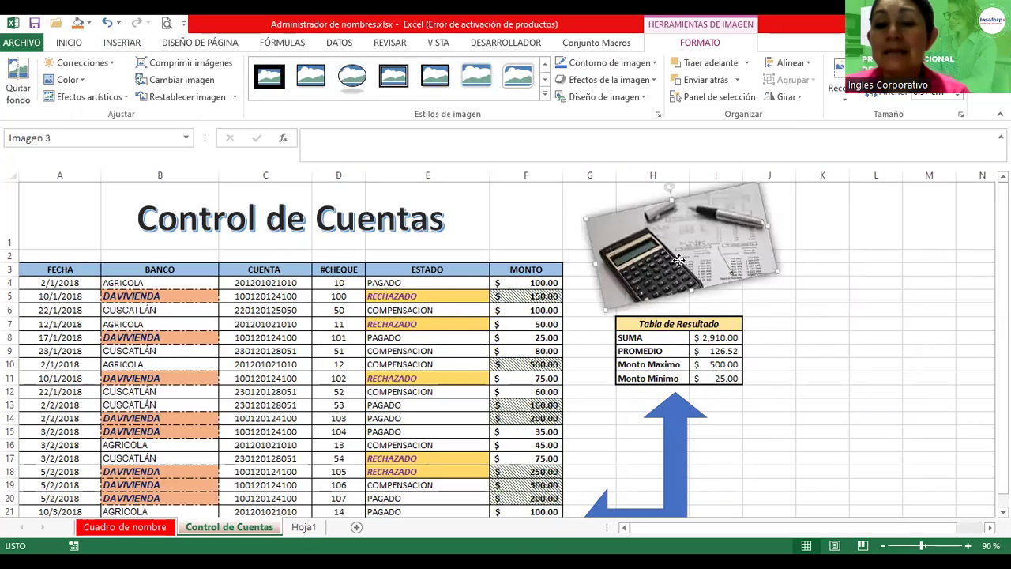
{"action": "left_click", "coordinate": [813, 292]}
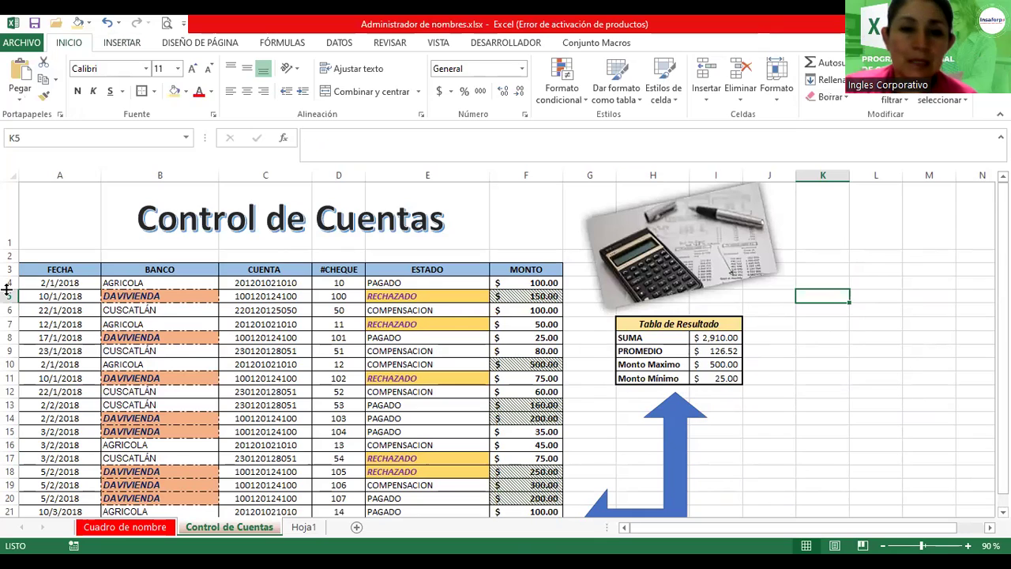
Step: Raise the FECHA–MONTO header row to 12-point text and open its Más colores fill settings
{"action": "left_click_drag", "start_coordinate": [41, 270], "coordinate": [514, 272]}
{"action": "key", "text": "ctrl+shift+greater"}
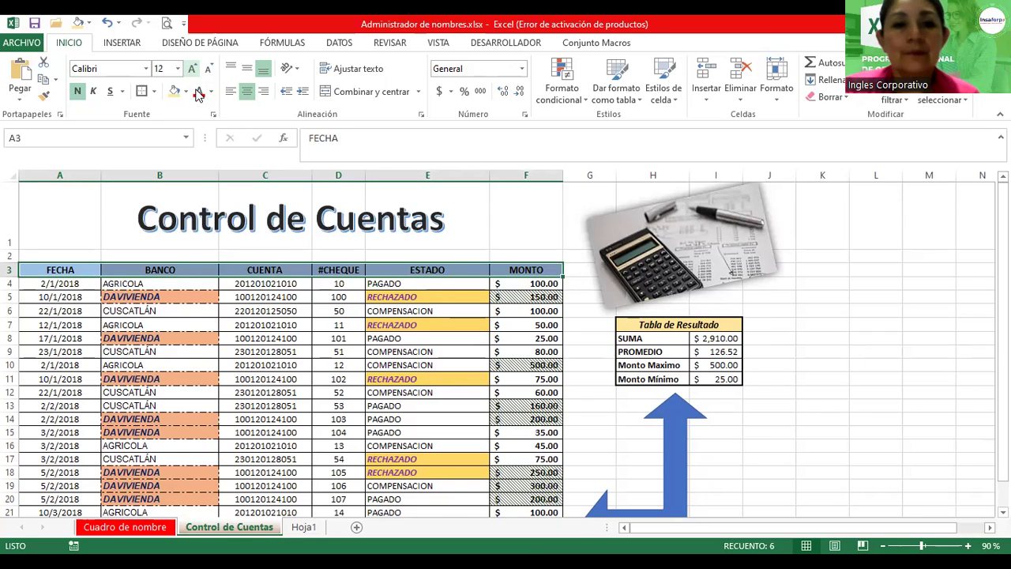
{"action": "left_click", "coordinate": [186, 91]}
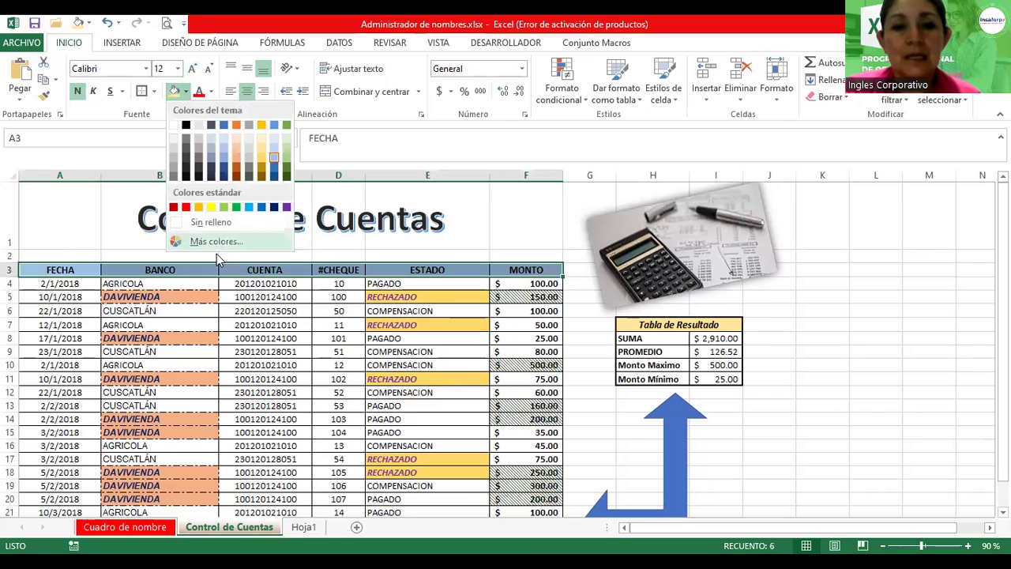
{"action": "left_click", "coordinate": [421, 116]}
{"action": "left_click", "coordinate": [488, 108]}
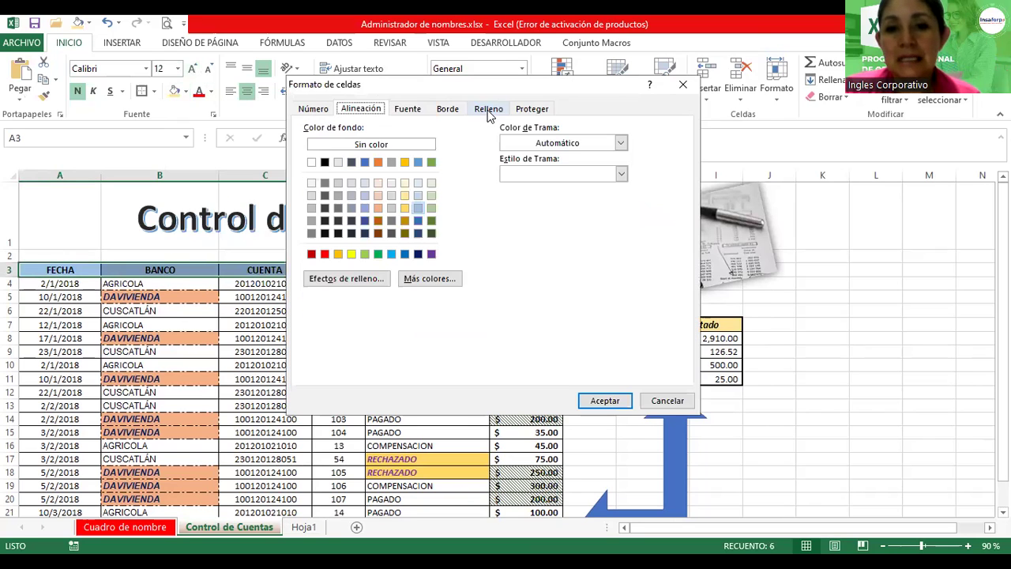
Step: Fill the header row with a horizontal two-colour gradient using dark gold as Color 2
{"action": "left_click", "coordinate": [362, 283]}
{"action": "left_click", "coordinate": [506, 188]}
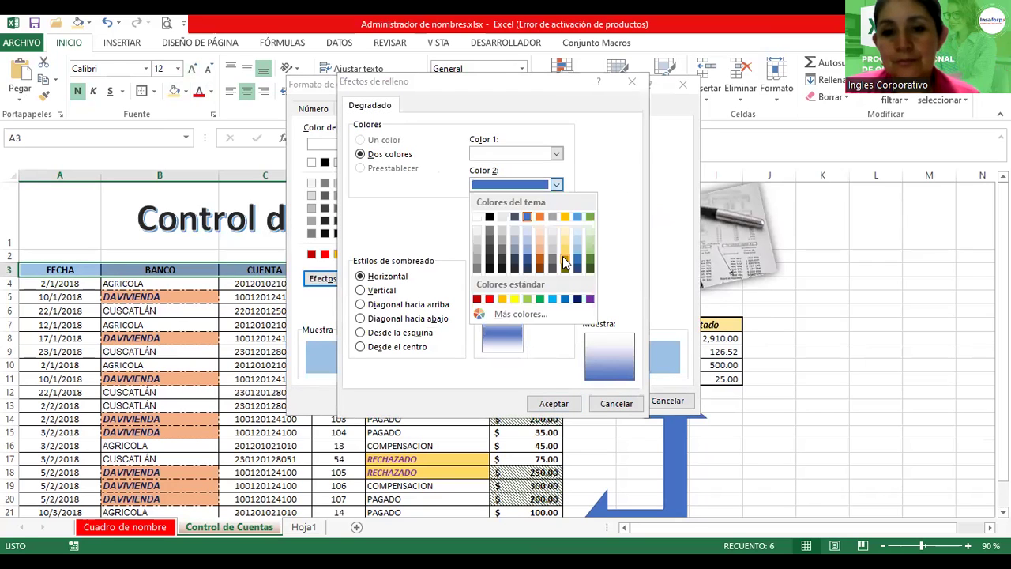
{"action": "left_click", "coordinate": [565, 263]}
{"action": "left_click", "coordinate": [541, 294]}
{"action": "left_click", "coordinate": [380, 320]}
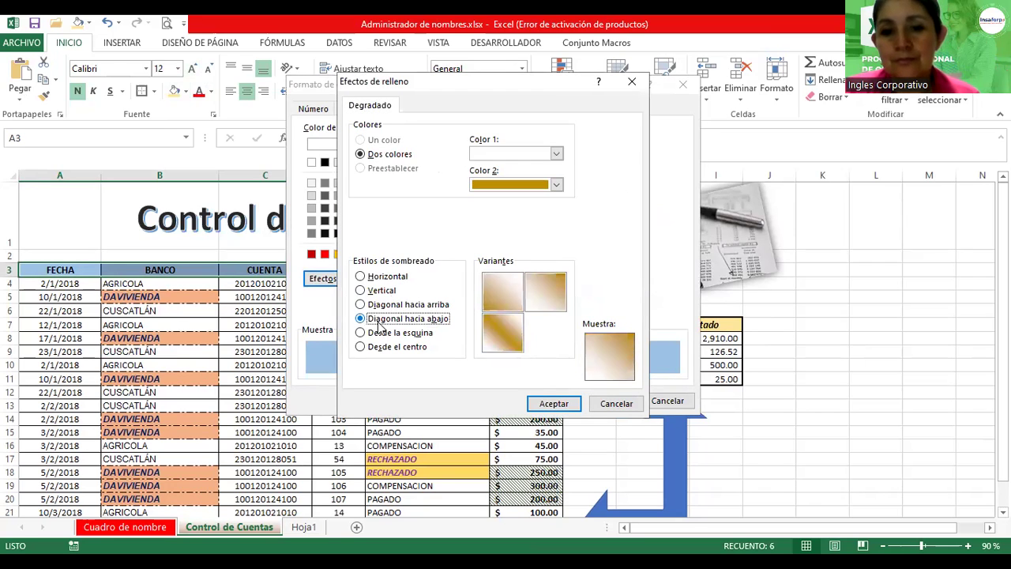
{"action": "left_click", "coordinate": [403, 304]}
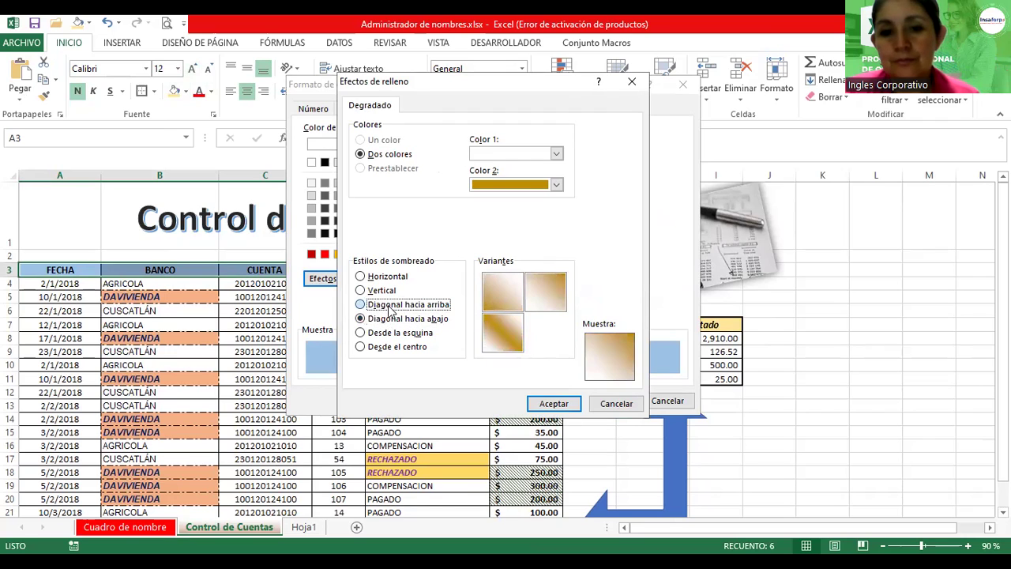
{"action": "left_click", "coordinate": [377, 278]}
{"action": "left_click", "coordinate": [381, 289]}
{"action": "left_click", "coordinate": [386, 277]}
{"action": "left_click", "coordinate": [553, 293]}
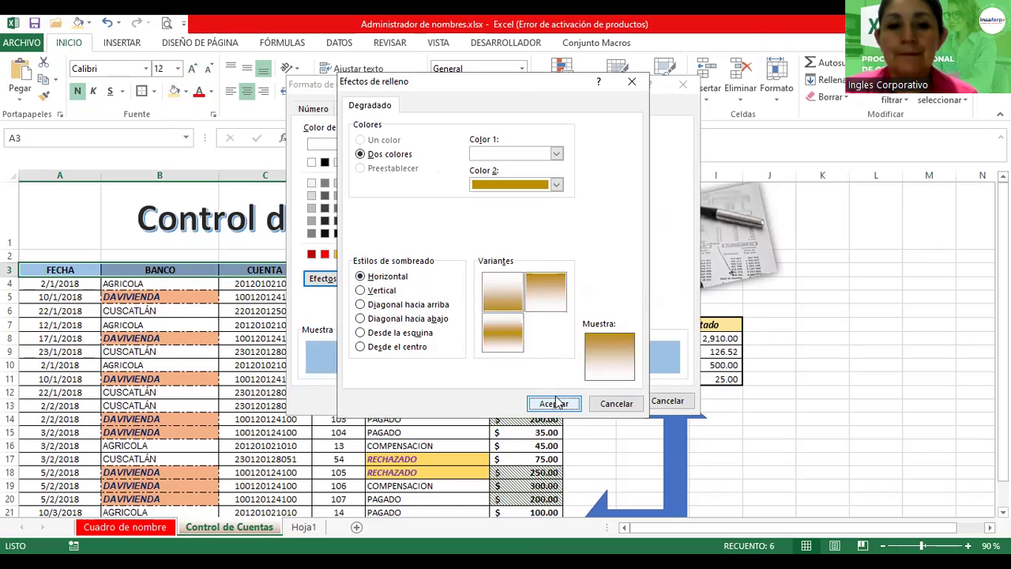
{"action": "left_click", "coordinate": [556, 403]}
{"action": "left_click", "coordinate": [591, 404]}
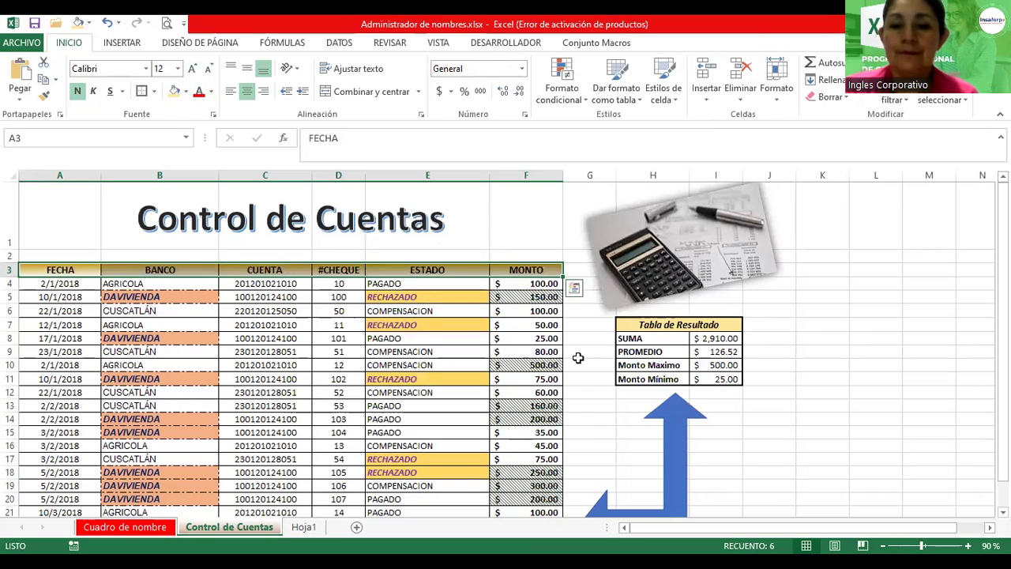
Step: Zoom in on the sheet and select the Control de Cuentas title box
{"action": "left_click", "coordinate": [579, 356]}
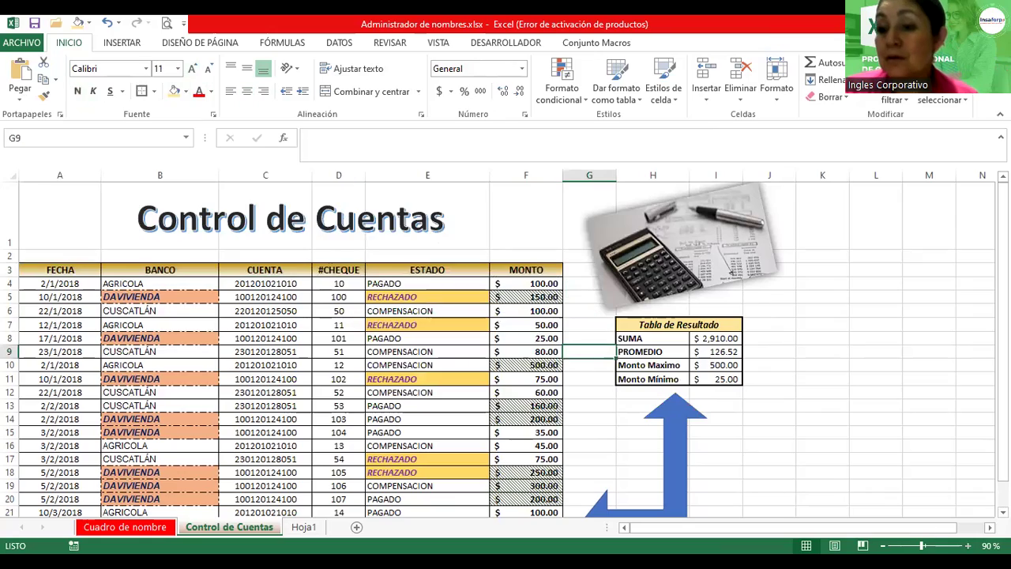
{"action": "left_click", "coordinate": [967, 546]}
{"action": "left_click", "coordinate": [968, 545]}
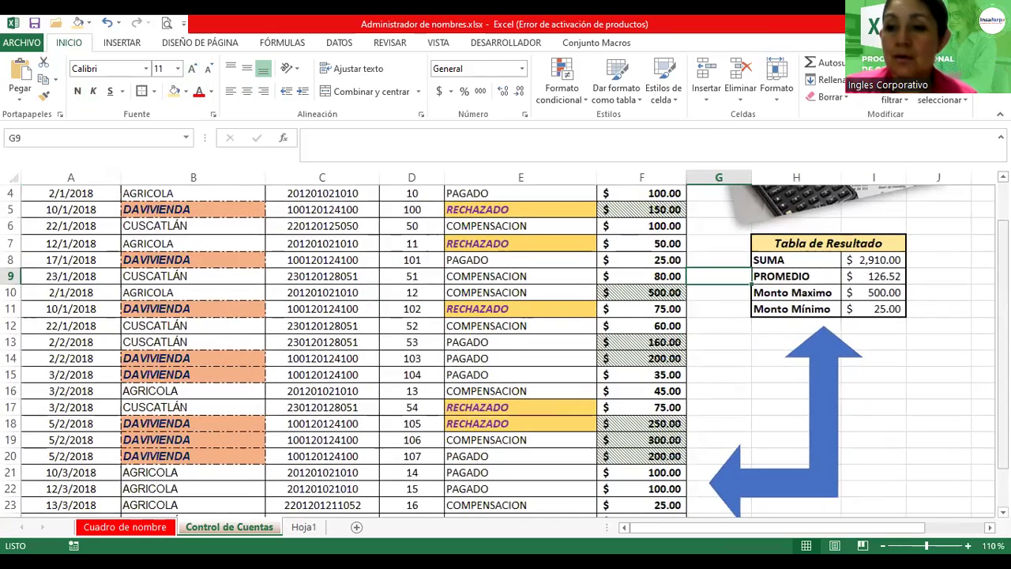
{"action": "scroll", "coordinate": [600, 267], "scroll_direction": "up", "scroll_amount": 2}
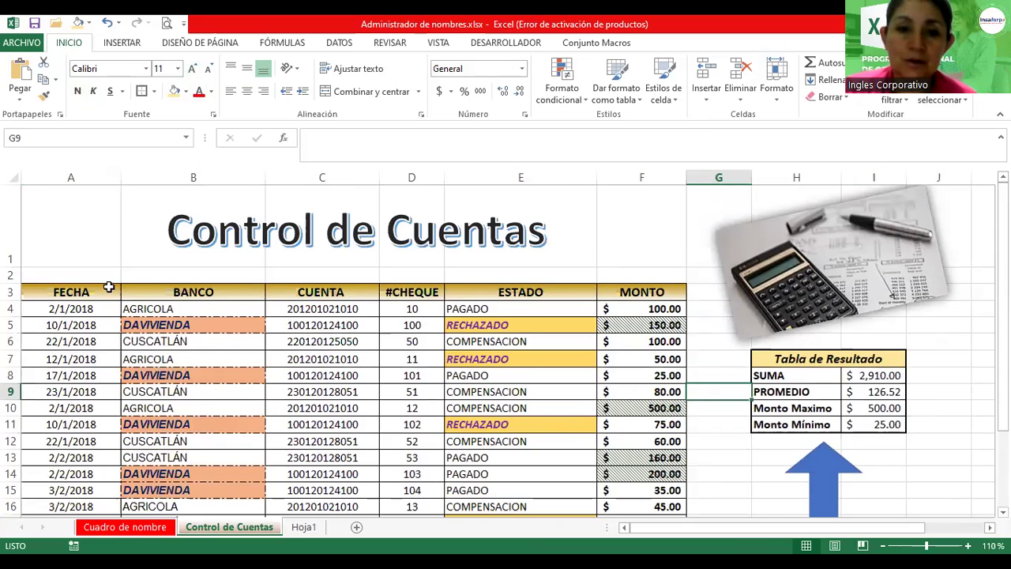
{"action": "left_click", "coordinate": [144, 237]}
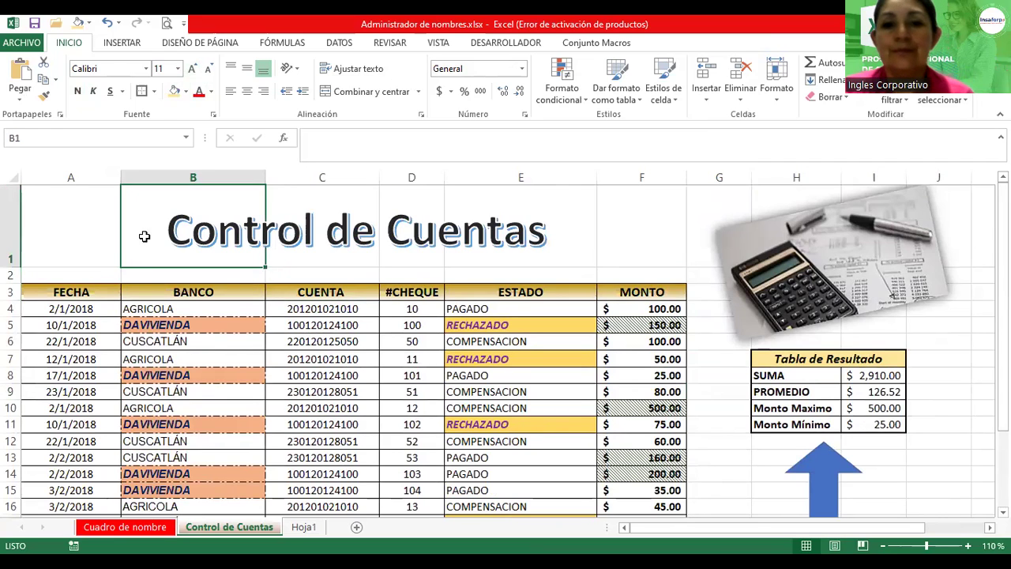
{"action": "left_click", "coordinate": [215, 232]}
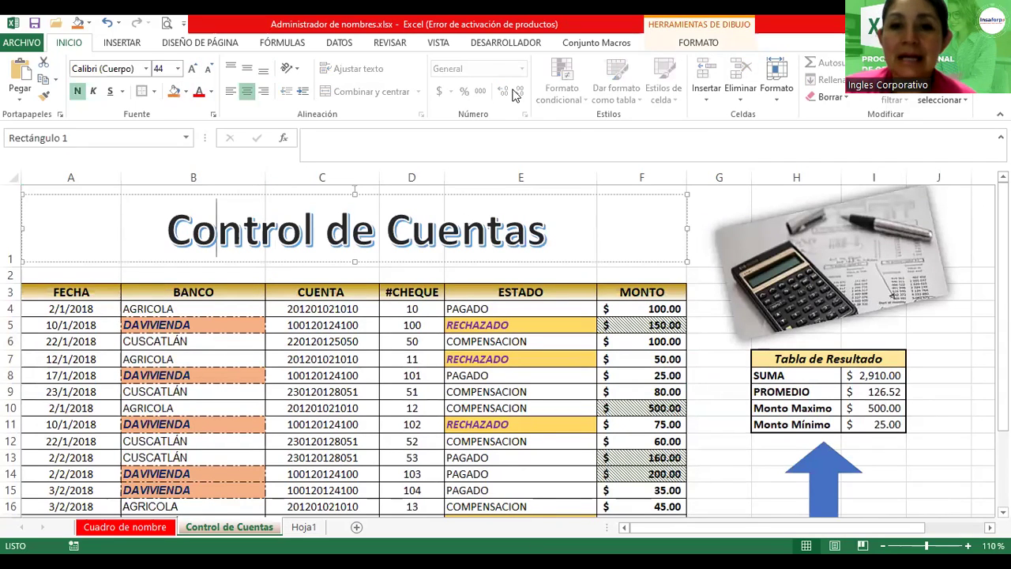
Step: Apply an orange shape style to the Control de Cuentas title box
{"action": "left_click", "coordinate": [698, 42]}
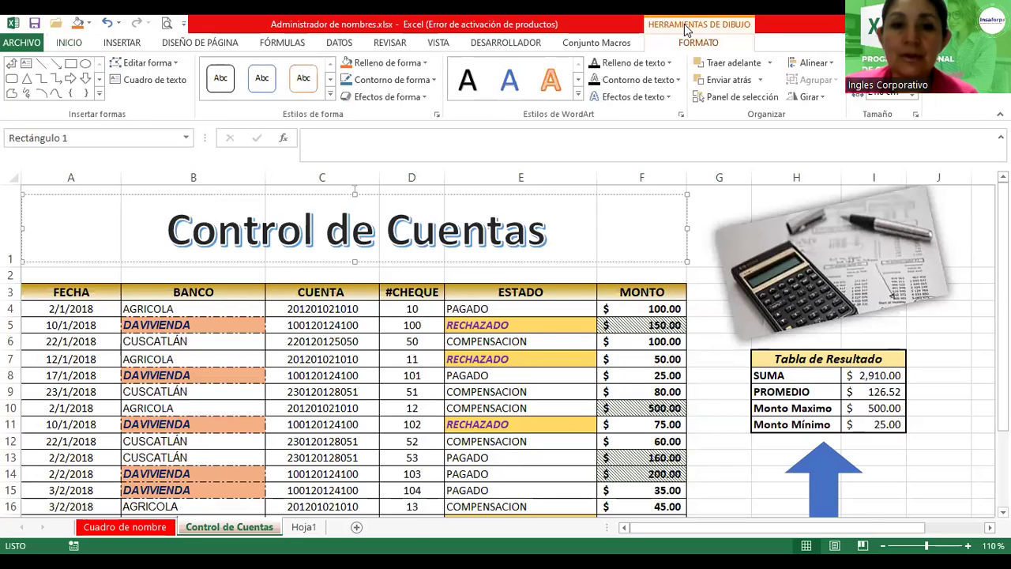
{"action": "left_click", "coordinate": [330, 98]}
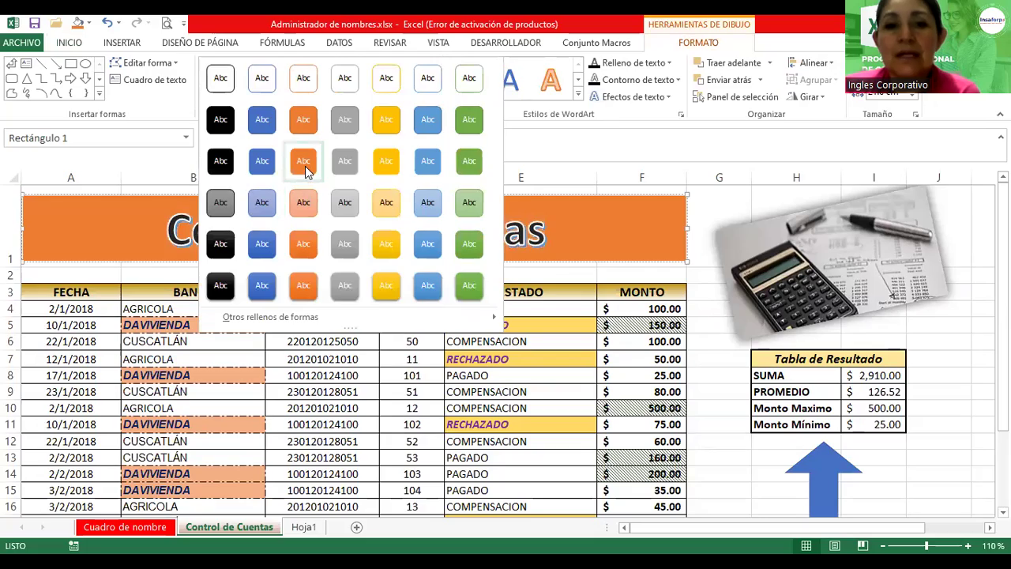
{"action": "left_click", "coordinate": [307, 162]}
{"action": "left_click", "coordinate": [719, 424]}
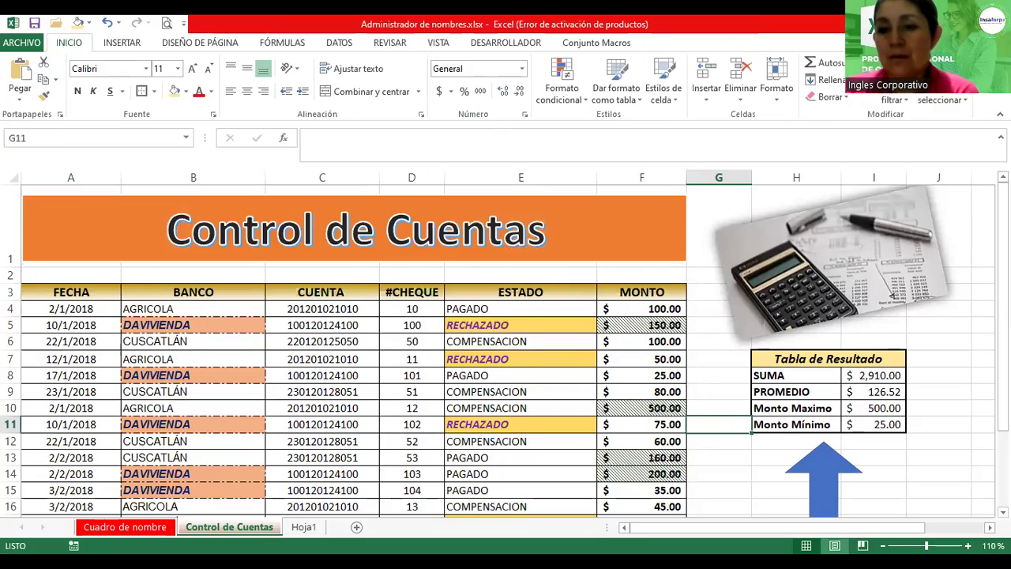
Step: Replace the title's orange look with a gold shape style matching the header row
{"action": "scroll", "coordinate": [387, 237], "scroll_direction": "down", "scroll_amount": 1}
{"action": "scroll", "coordinate": [388, 237], "scroll_direction": "down", "scroll_amount": 1}
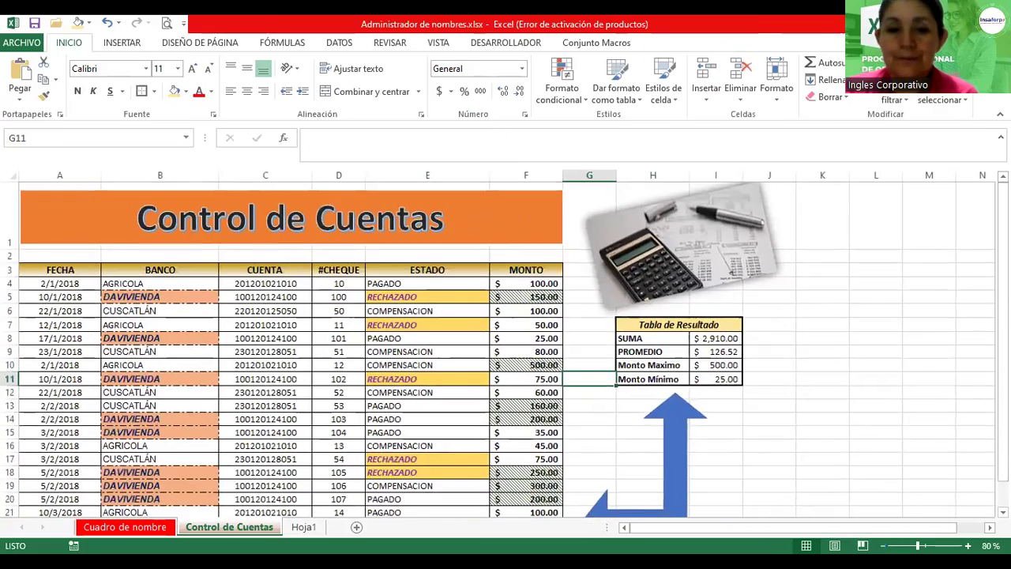
{"action": "scroll", "coordinate": [387, 237], "scroll_direction": "down", "scroll_amount": 2}
{"action": "left_click", "coordinate": [387, 237]}
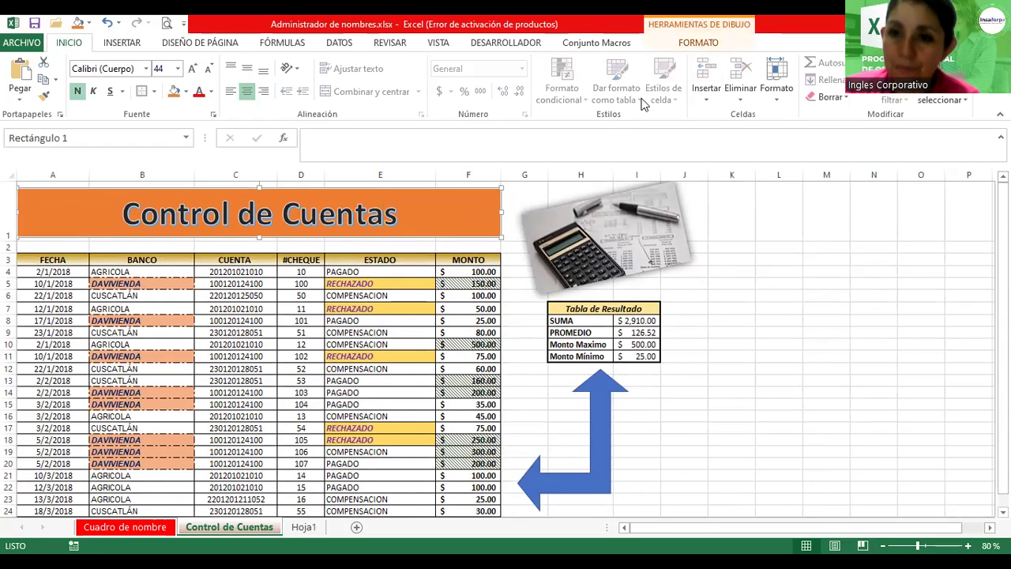
{"action": "scroll", "coordinate": [644, 105], "scroll_direction": "down", "scroll_amount": 9}
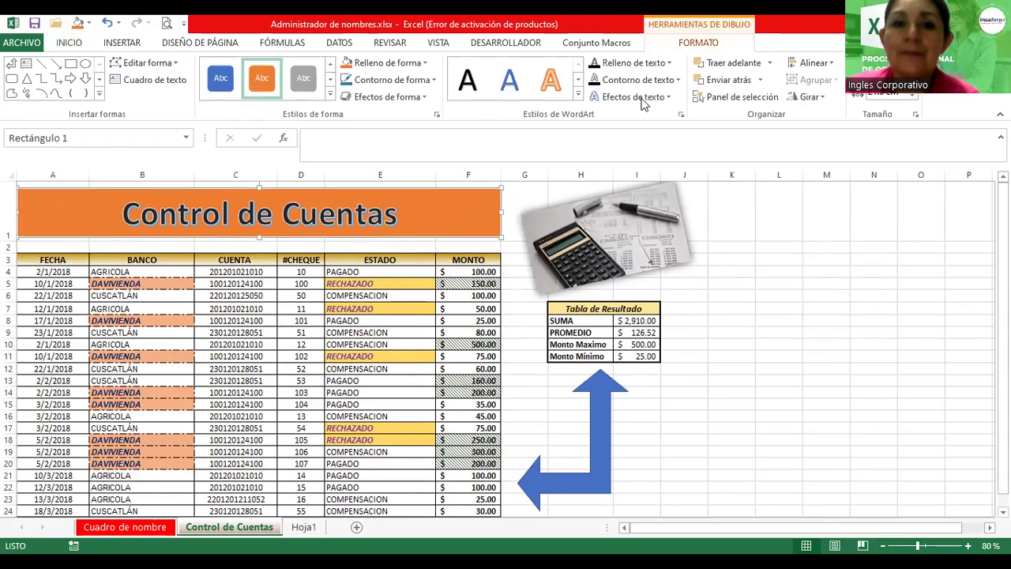
{"action": "left_click", "coordinate": [330, 96]}
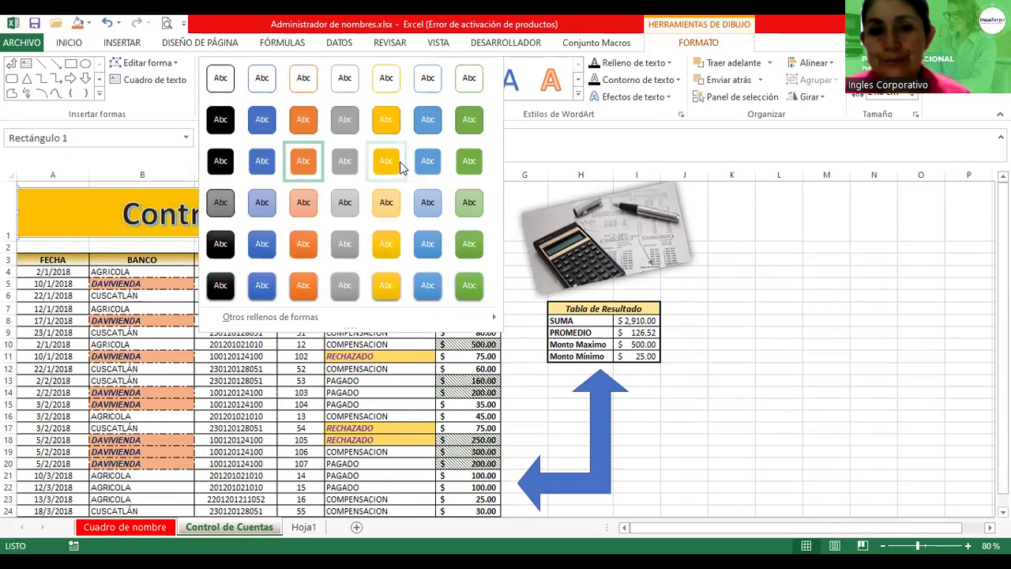
{"action": "key", "text": "Escape"}
{"action": "left_click", "coordinate": [827, 260]}
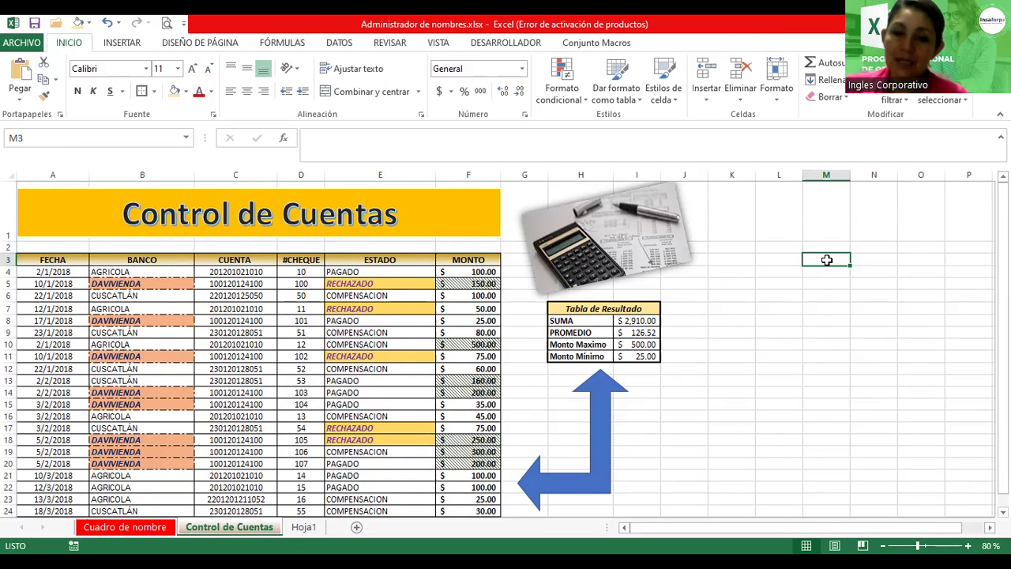
Step: Flip between the Cuadro de nombre and Control de Cuentas sheets
{"action": "left_click", "coordinate": [154, 535]}
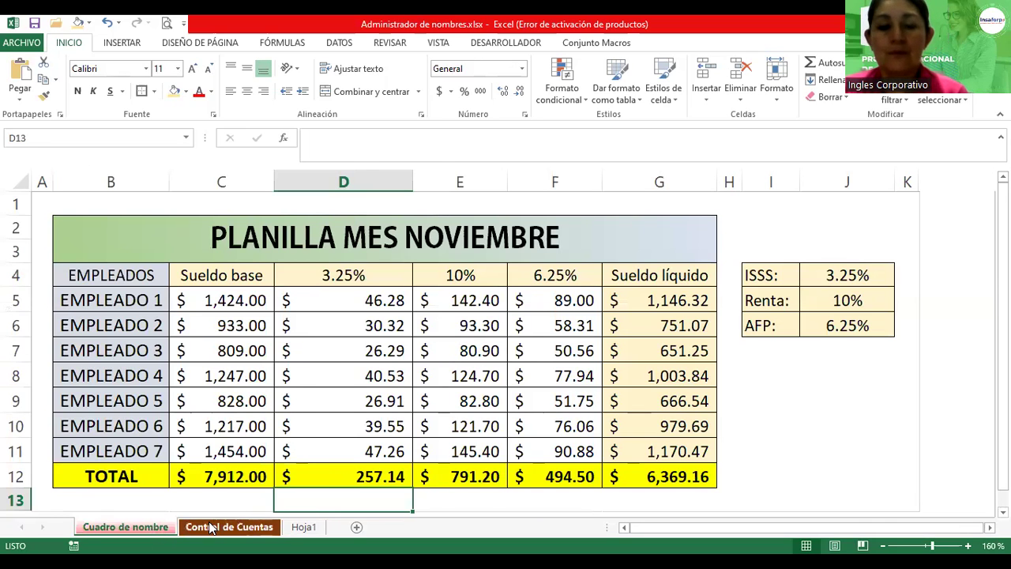
{"action": "left_click", "coordinate": [210, 528]}
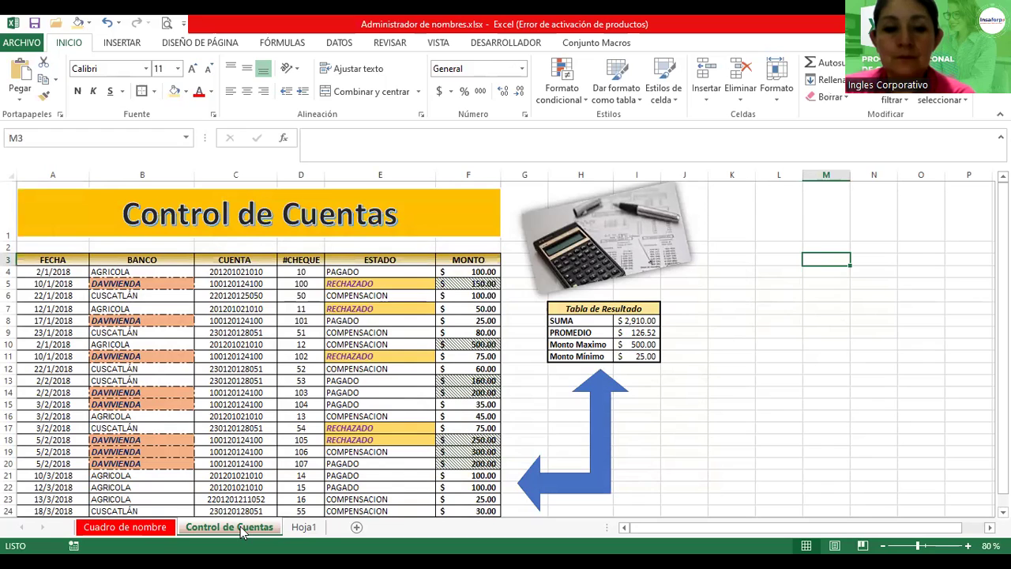
{"action": "left_click", "coordinate": [142, 527]}
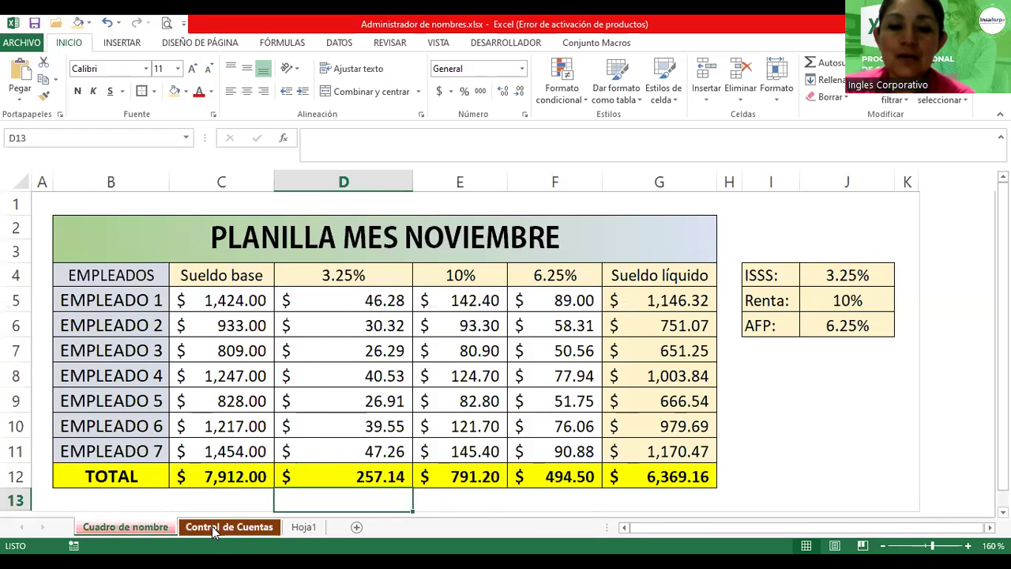
{"action": "left_click", "coordinate": [213, 527]}
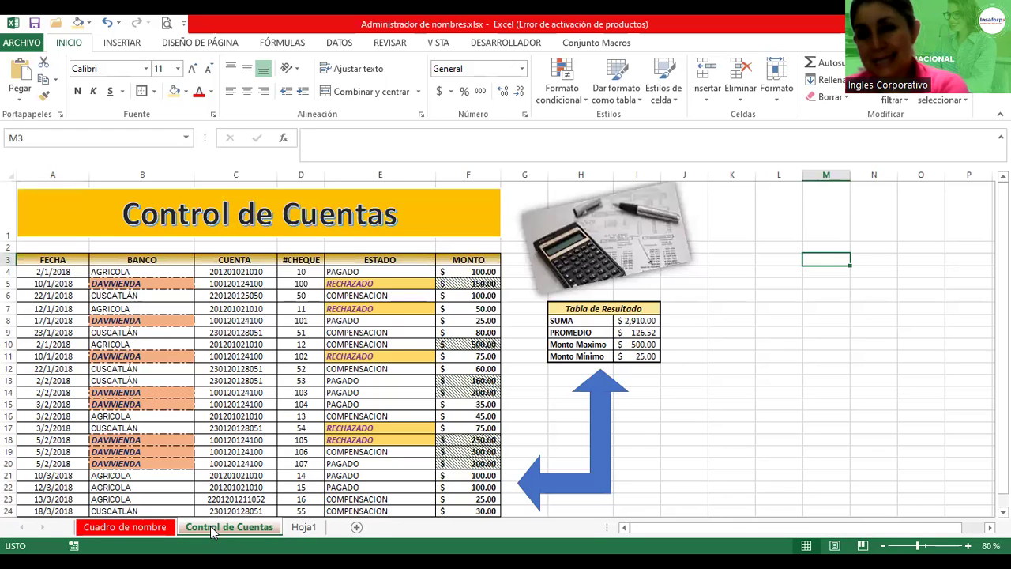
Step: On Hoja1, nudge the sales table picture slightly downward
{"action": "left_click", "coordinate": [300, 529]}
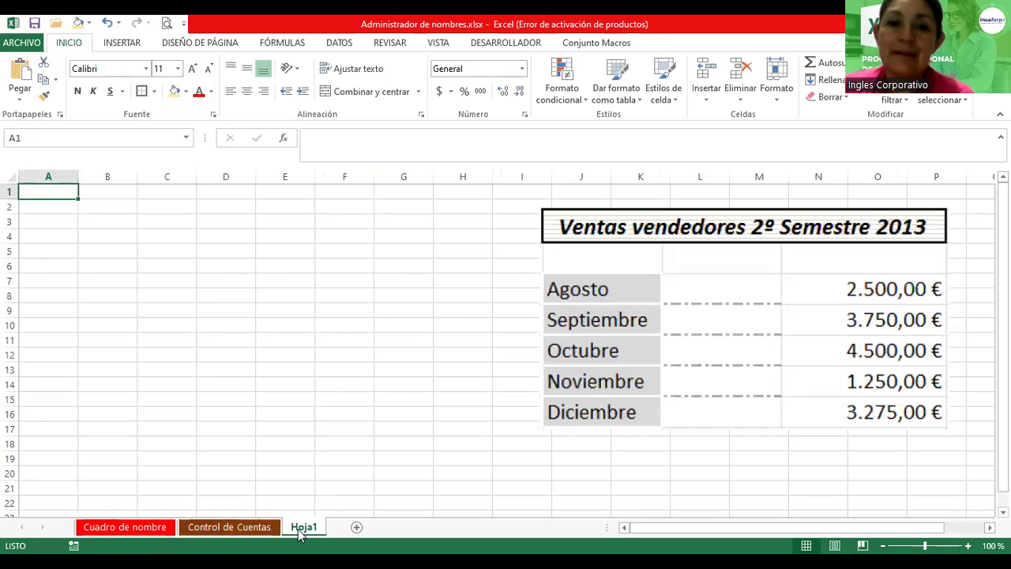
{"action": "left_click", "coordinate": [648, 396]}
{"action": "left_click_drag", "start_coordinate": [648, 397], "coordinate": [647, 405]}
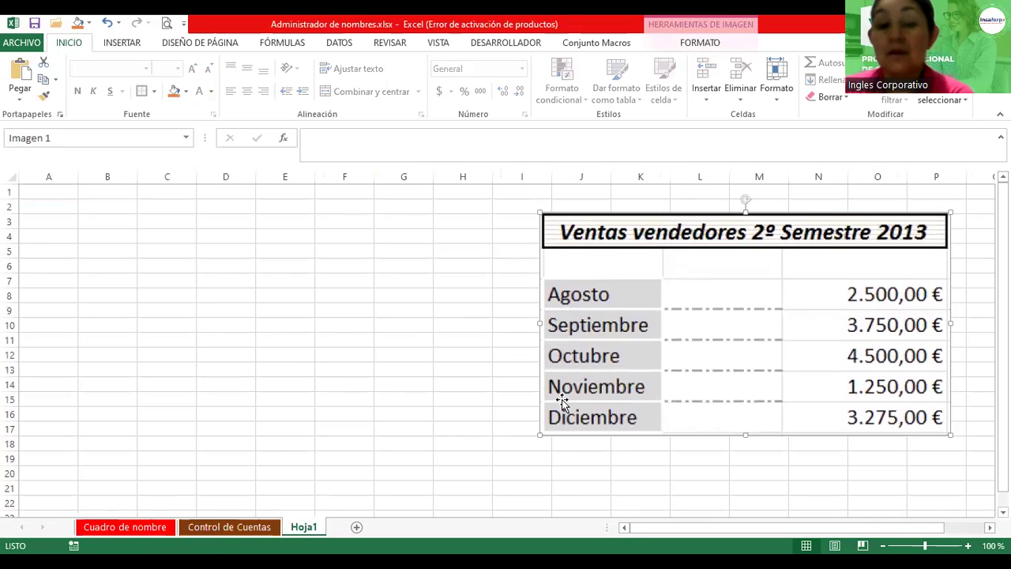
{"action": "left_click", "coordinate": [65, 206]}
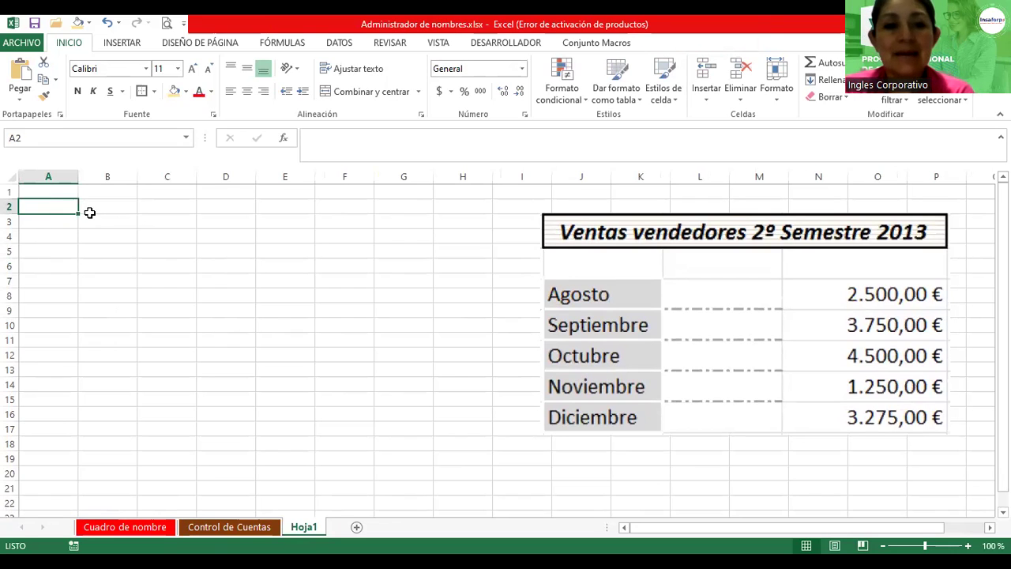
Step: Enter the heading 'Ventas Vendedores 2º Semestre 2023' in cell B2
{"action": "left_click", "coordinate": [96, 208]}
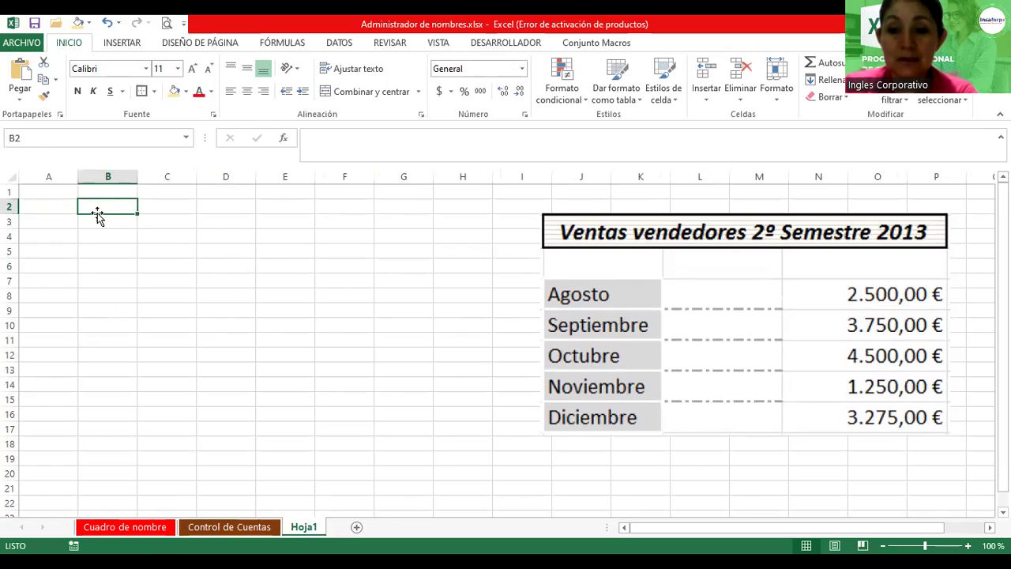
{"action": "type", "text": "Ventasve"}
{"action": "key", "text": "BackSpace"}
{"action": "key", "text": "BackSpace"}
{"action": "type", "text": "Vendedores 2"}
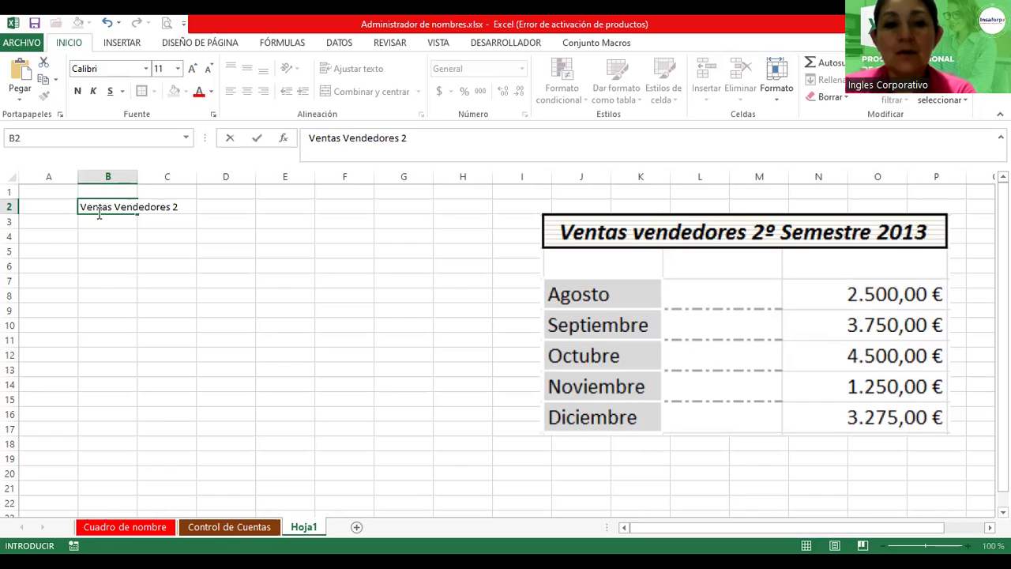
{"action": "type", "text": "seme"}
{"action": "key", "text": "BackSpace"}
{"action": "key", "text": "BackSpace"}
{"action": "key", "text": "BackSpace"}
{"action": "key", "text": "BackSpace"}
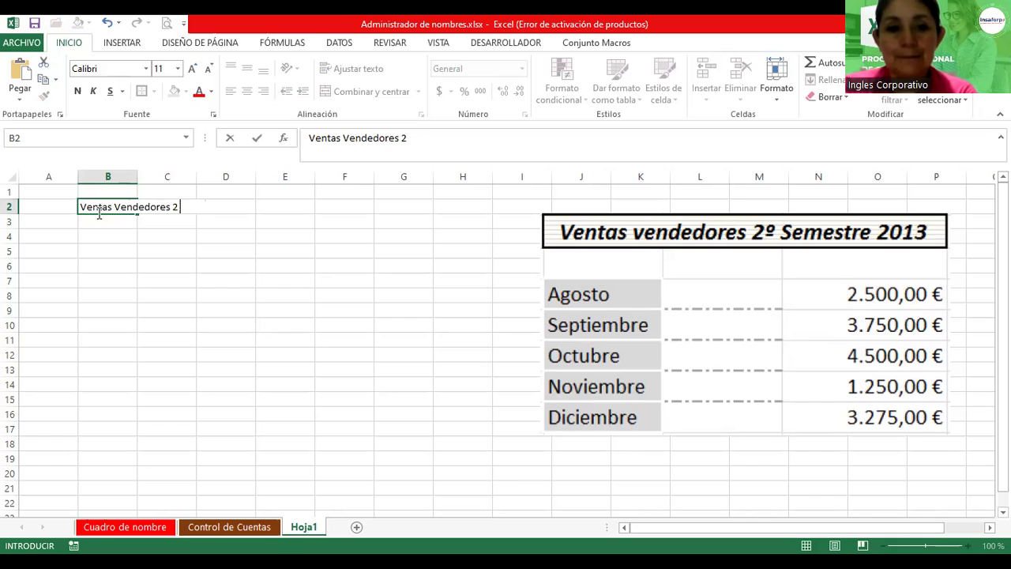
{"action": "type", "text": "S"}
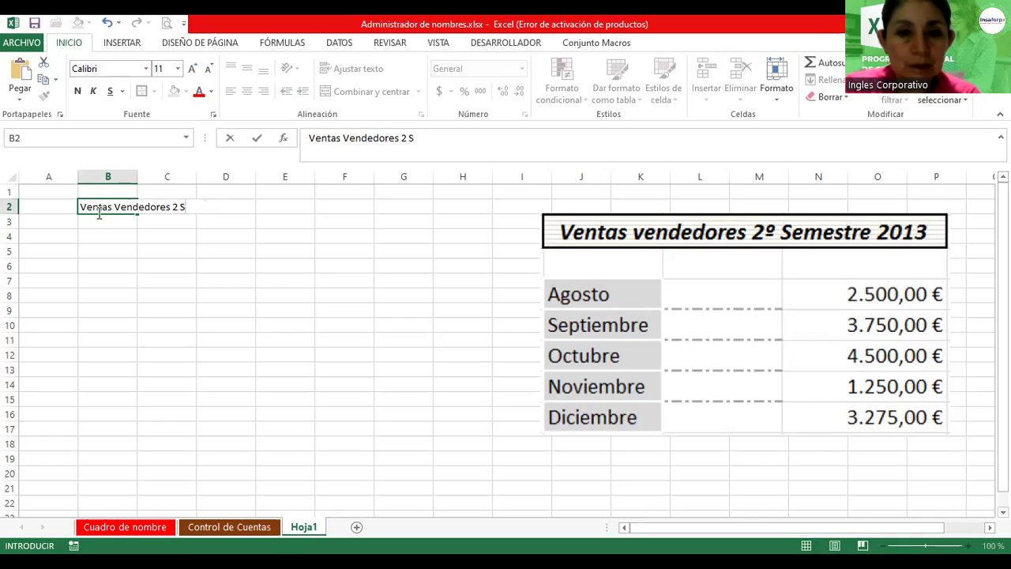
{"action": "key", "text": "BackSpace"}
{"action": "type", "text": "°"}
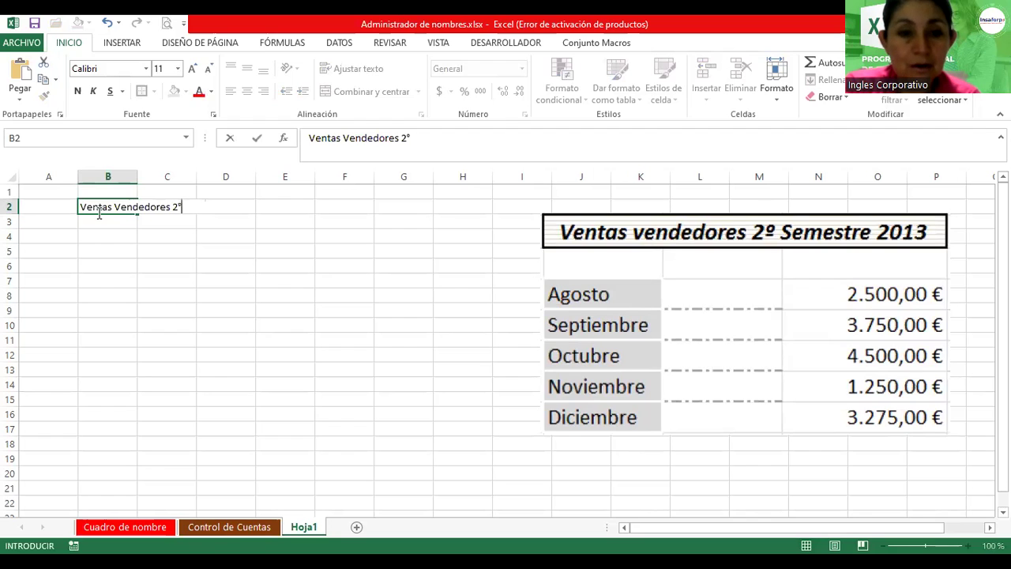
{"action": "type", "text": "Semestre 2023"}
{"action": "key", "text": "Return"}
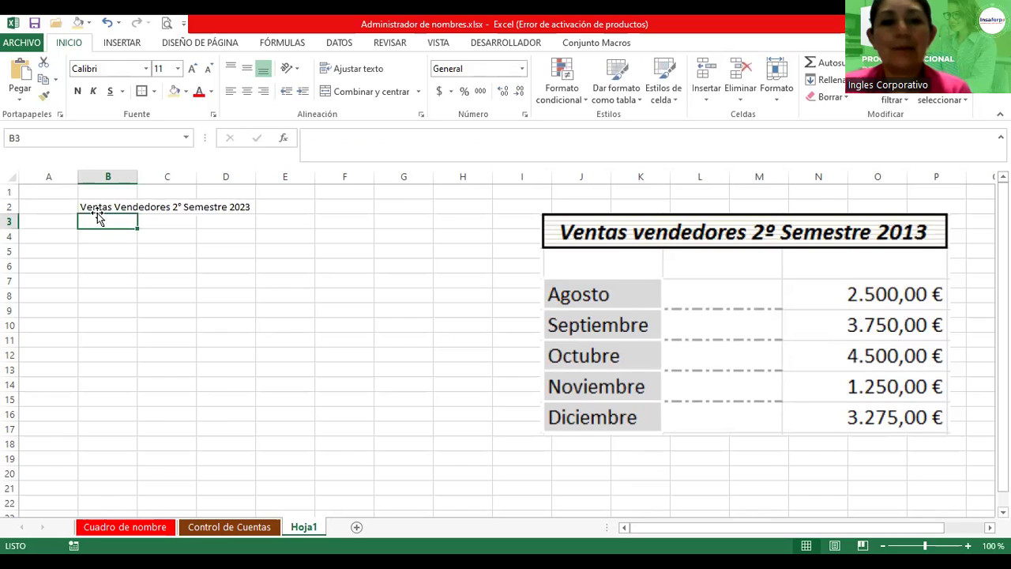
Step: Enter the first month, Agosto, in cell B4
{"action": "left_click", "coordinate": [95, 232]}
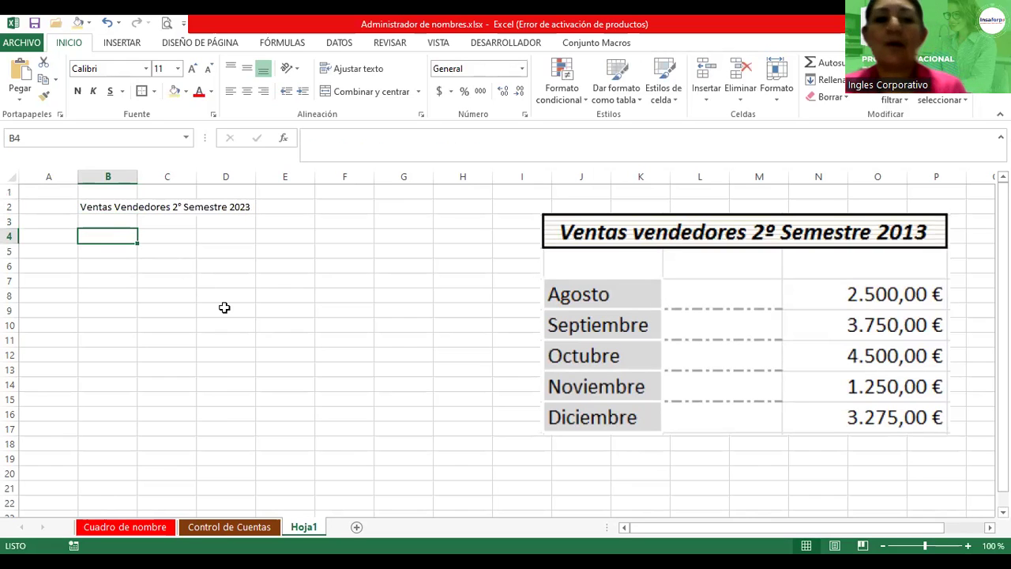
{"action": "type", "text": "AGosto"}
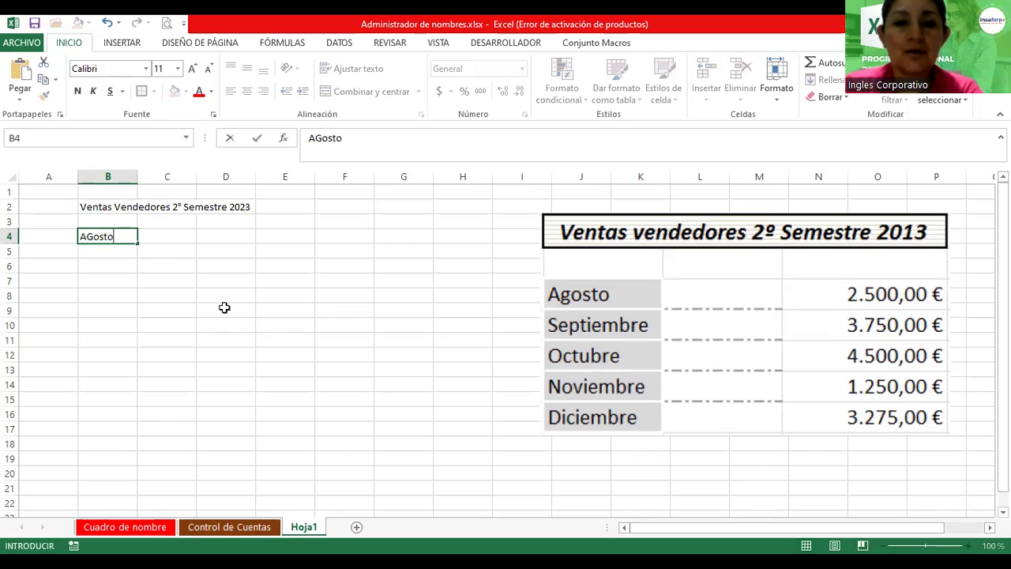
{"action": "key", "text": "Return"}
{"action": "key", "text": "Right"}
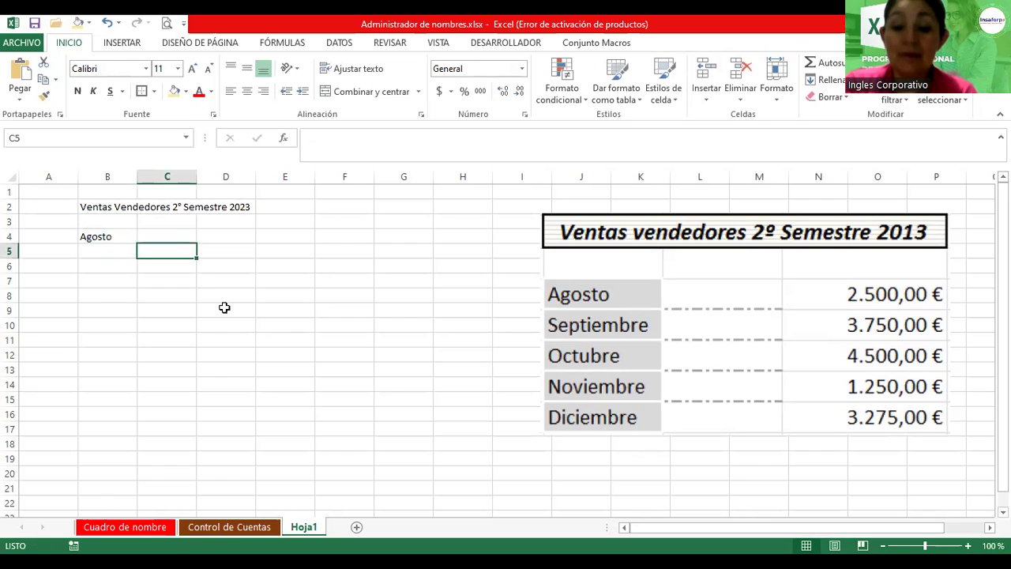
{"action": "key", "text": "Up"}
{"action": "key", "text": "Left"}
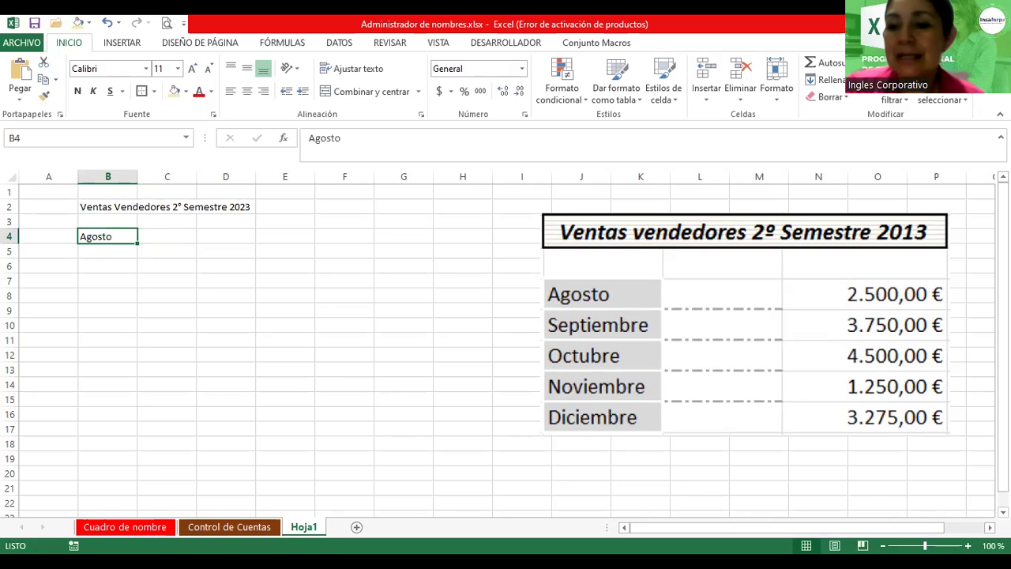
Step: Shift the sales picture left and fill the months from Agosto down through B9
{"action": "scroll", "coordinate": [864, 429], "scroll_direction": "up", "scroll_amount": 2}
{"action": "scroll", "coordinate": [865, 429], "scroll_direction": "up", "scroll_amount": 2}
{"action": "left_click_drag", "start_coordinate": [864, 429], "coordinate": [595, 418]}
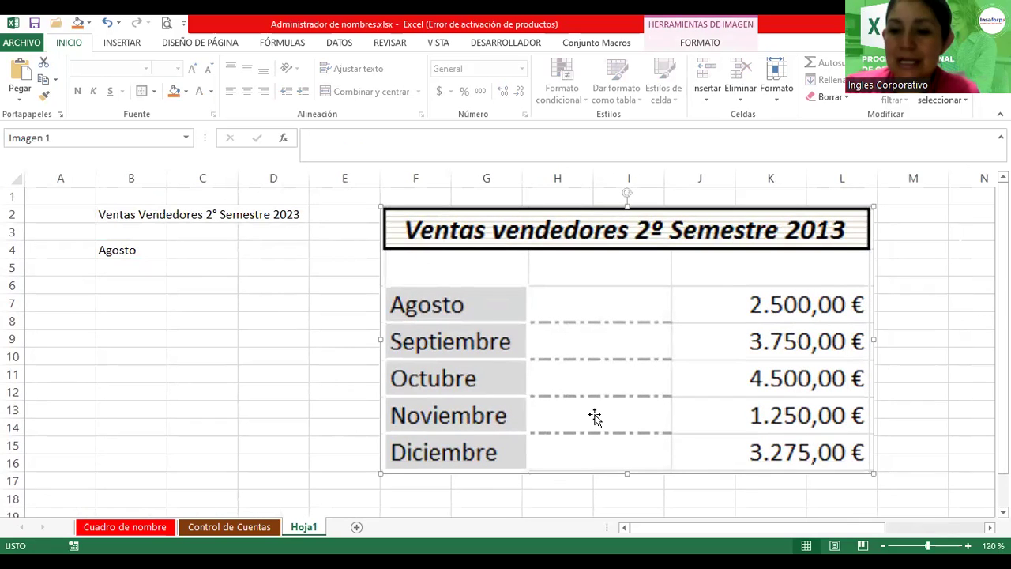
{"action": "left_click", "coordinate": [126, 253]}
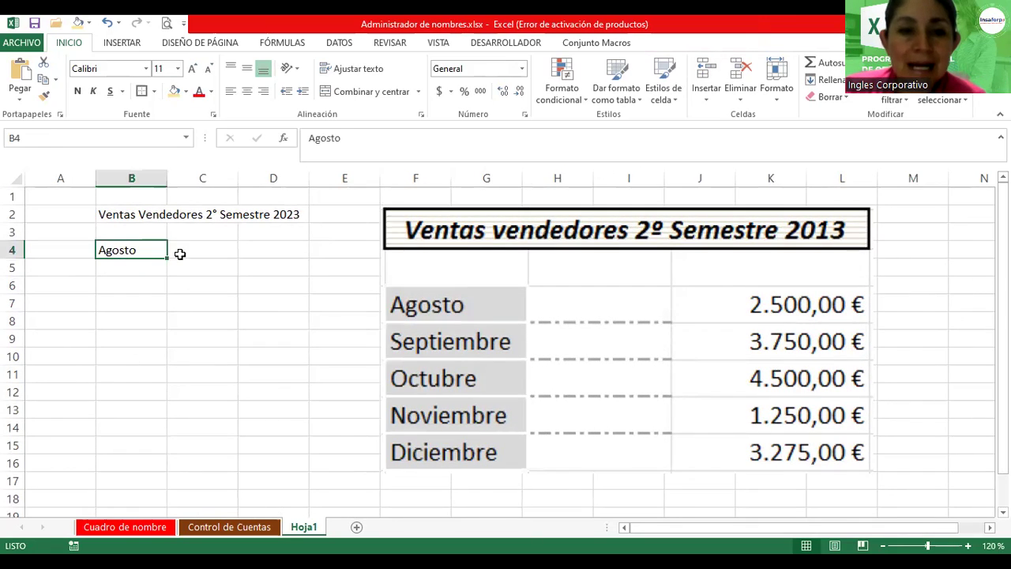
{"action": "left_click_drag", "start_coordinate": [167, 258], "coordinate": [168, 258]}
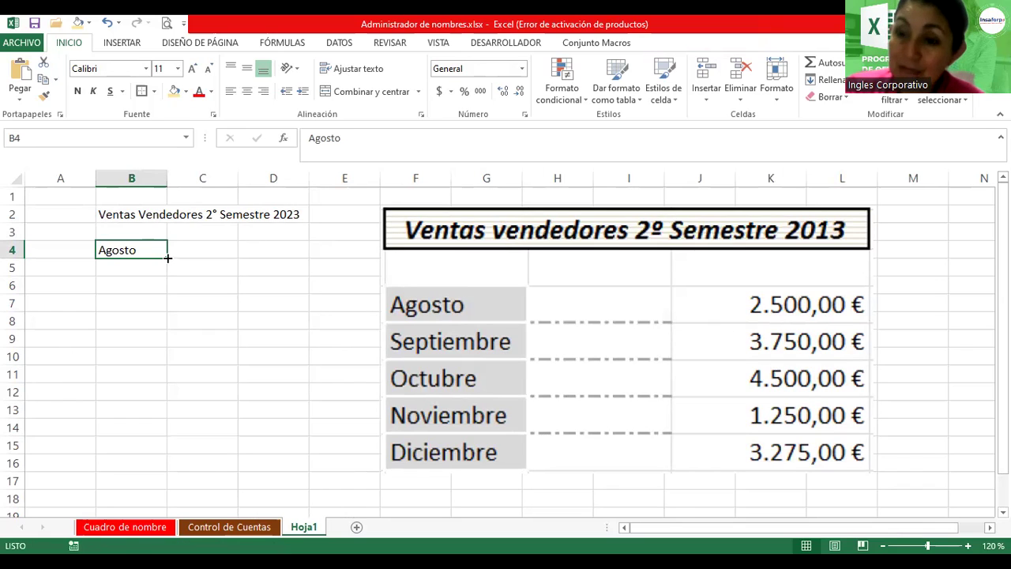
{"action": "left_click_drag", "start_coordinate": [169, 258], "coordinate": [177, 351]}
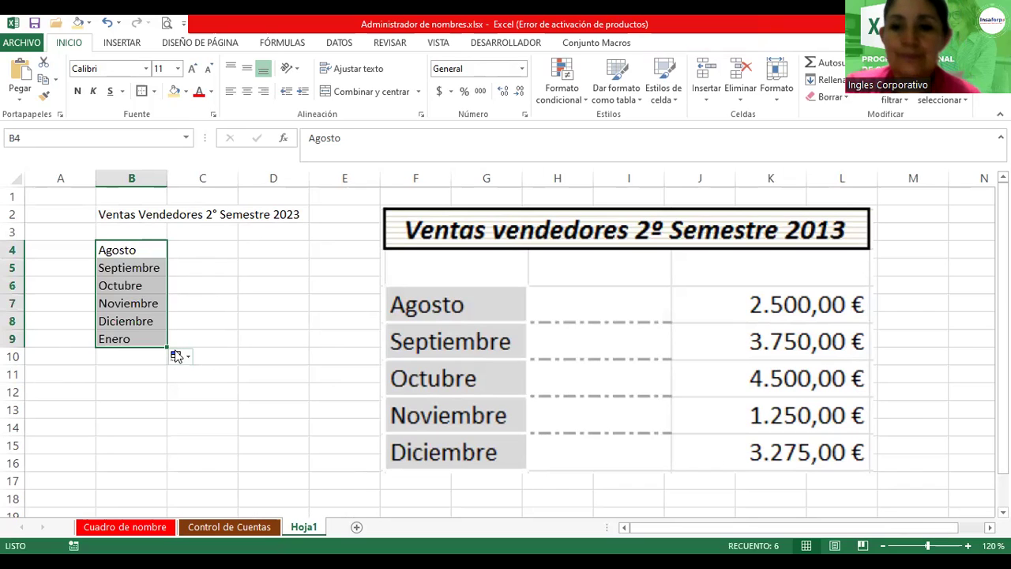
Step: Enter the amounts 2500, 3750, 4500, 1250 and 3275 down column D from D4
{"action": "left_click", "coordinate": [270, 250]}
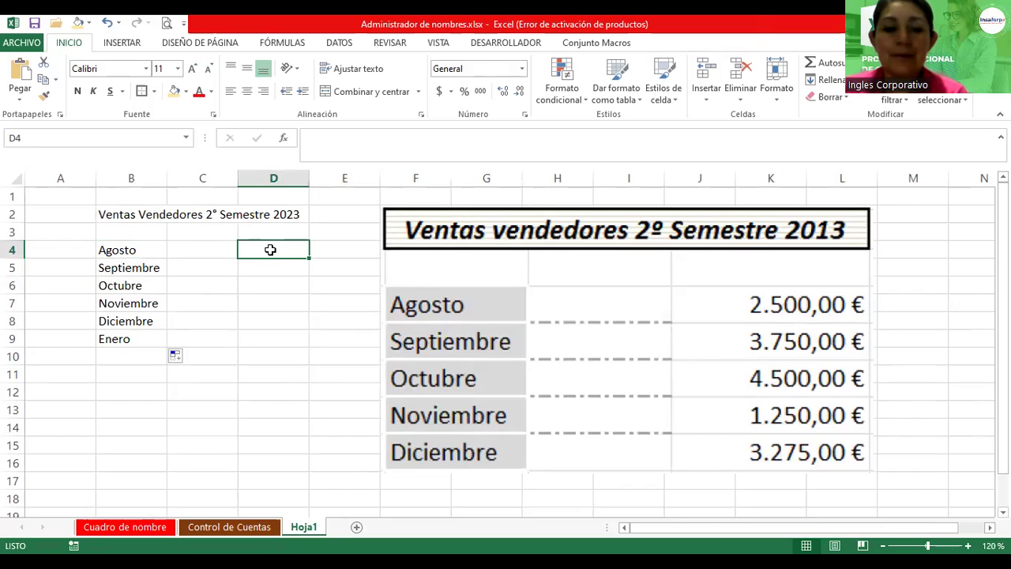
{"action": "type", "text": "2500"}
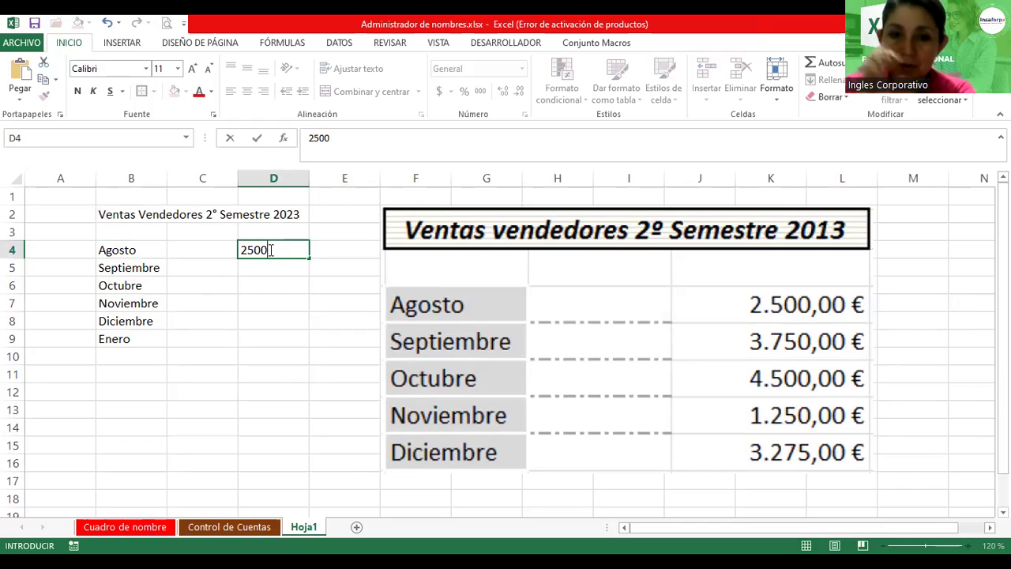
{"action": "key", "text": "Return"}
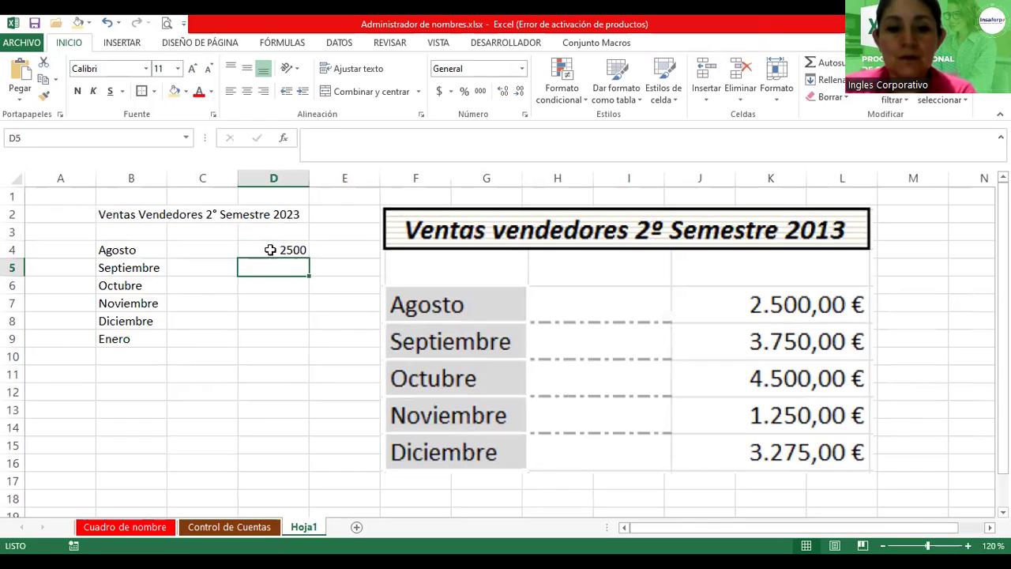
{"action": "type", "text": "37"}
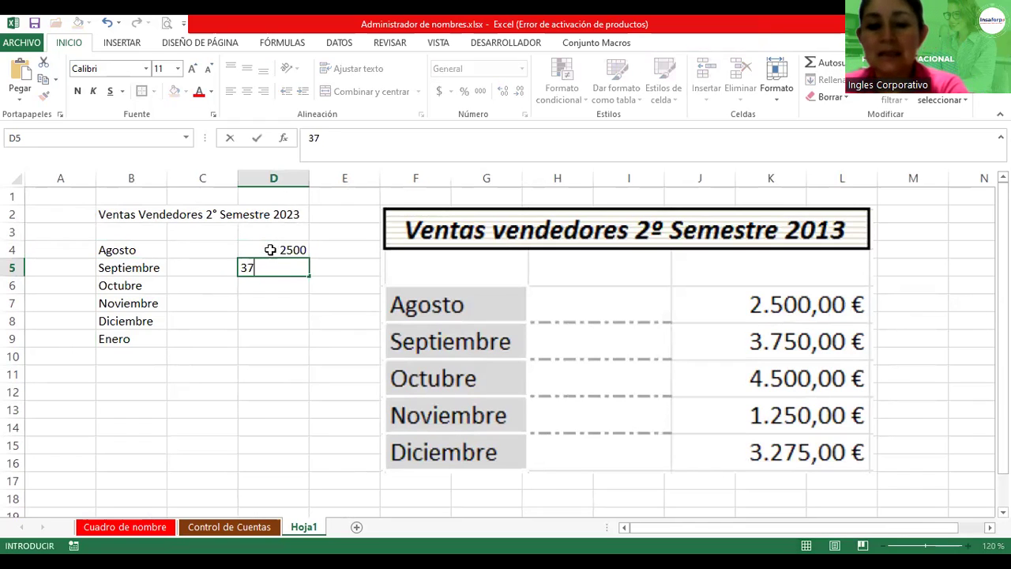
{"action": "type", "text": "50"}
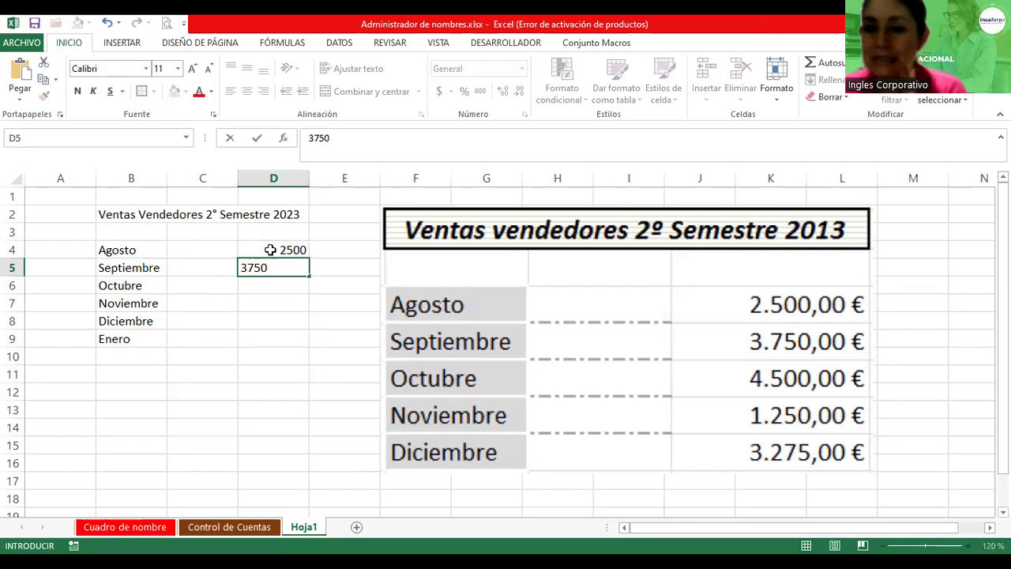
{"action": "key", "text": "Return"}
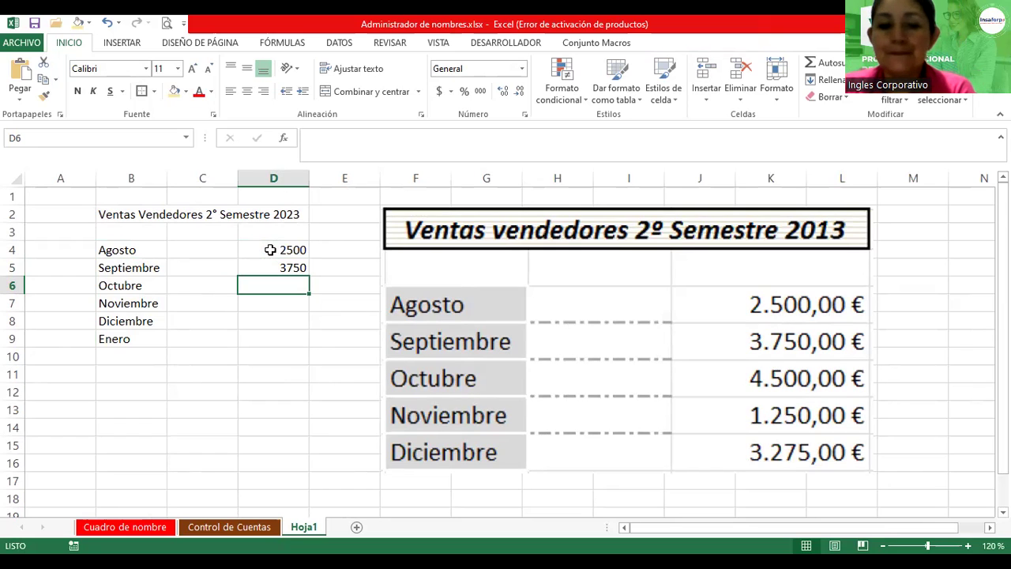
{"action": "type", "text": "4500"}
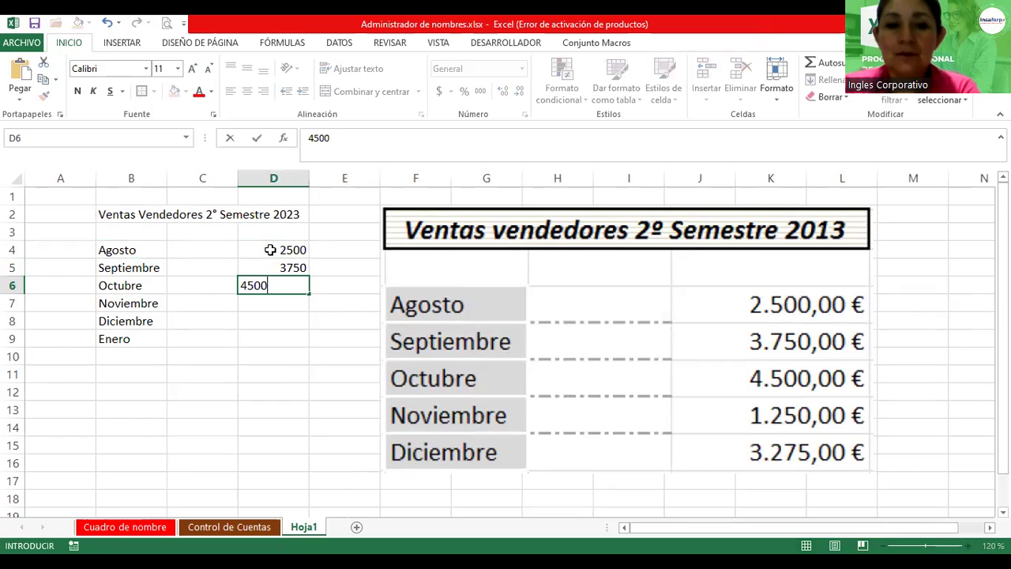
{"action": "key", "text": "Return"}
{"action": "type", "text": "125"}
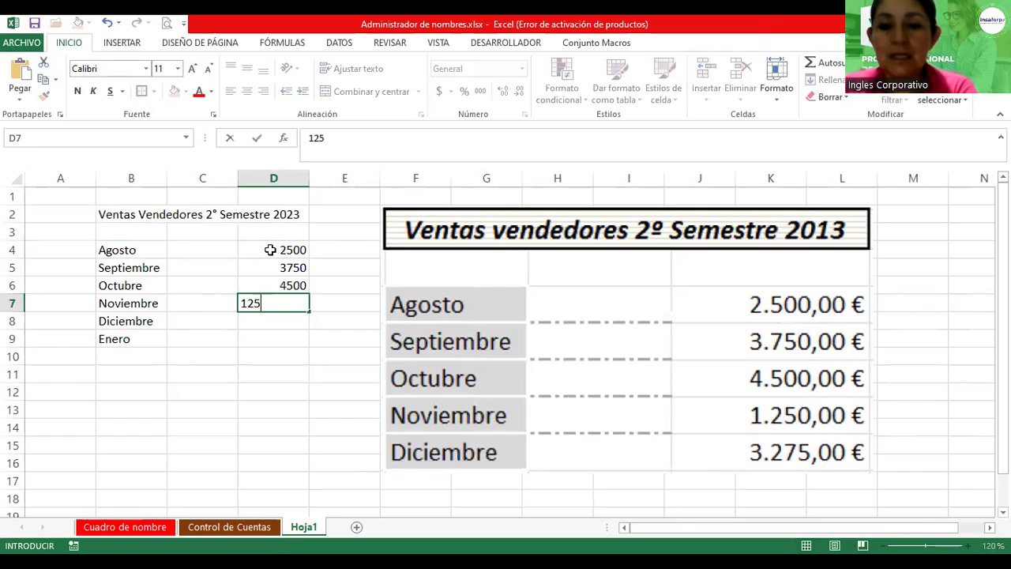
{"action": "type", "text": "0"}
{"action": "key", "text": "Return"}
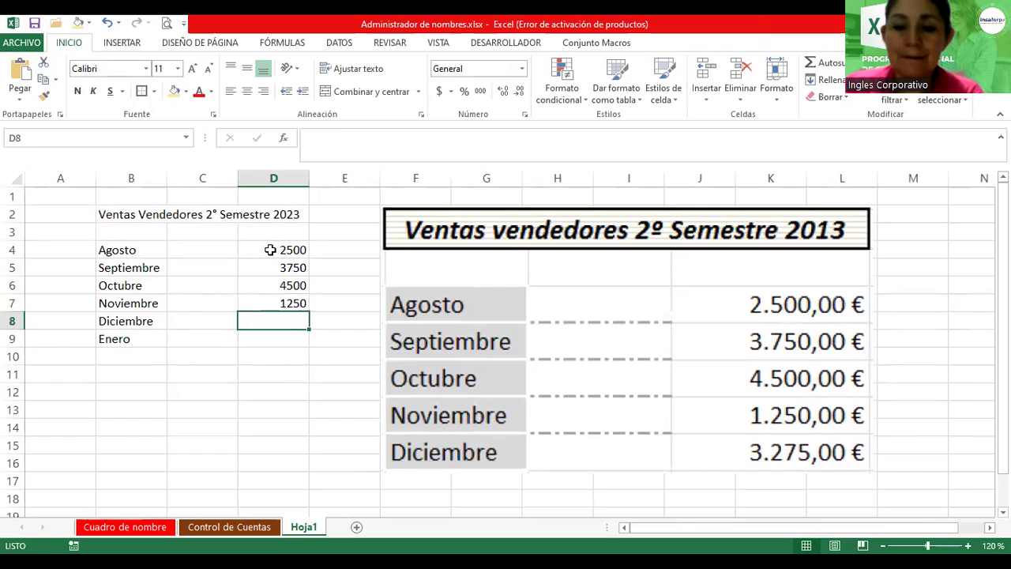
{"action": "type", "text": "3275"}
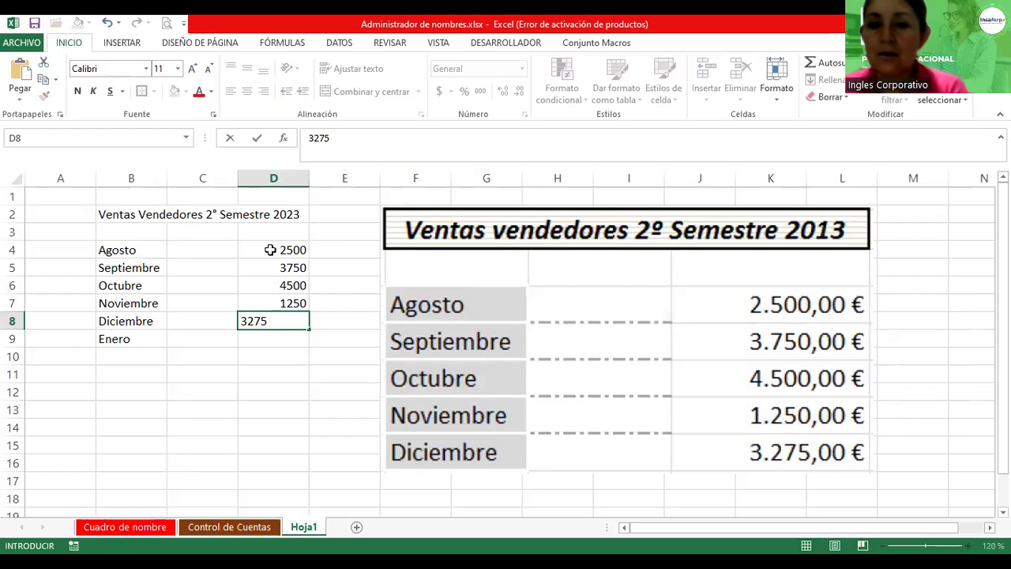
{"action": "key", "text": "Return"}
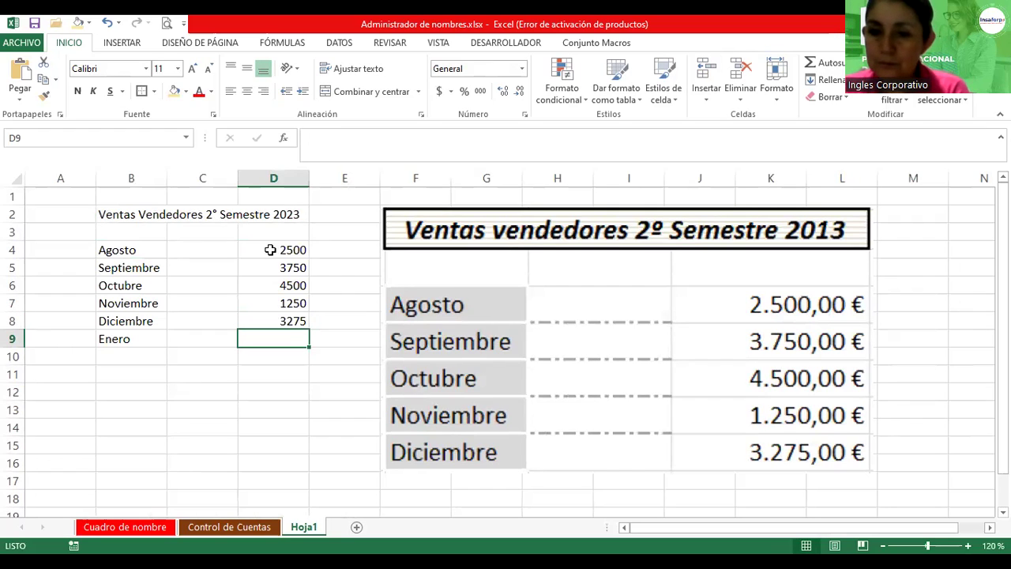
Step: Move 3275 down to D9 and enter 125 in D8
{"action": "key", "text": "Up"}
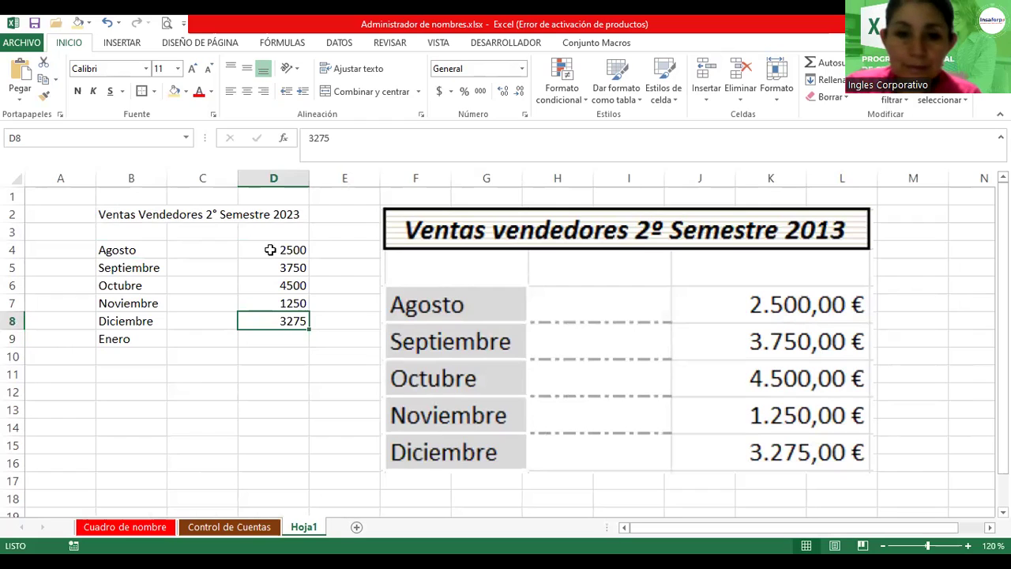
{"action": "left_click_drag", "start_coordinate": [274, 331], "coordinate": [273, 338]}
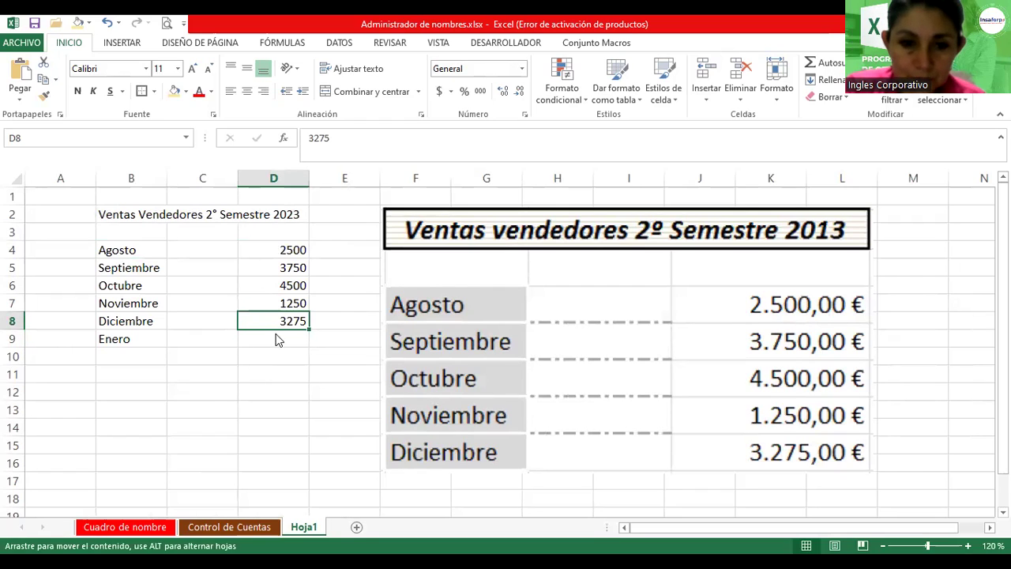
{"action": "left_click", "coordinate": [276, 320]}
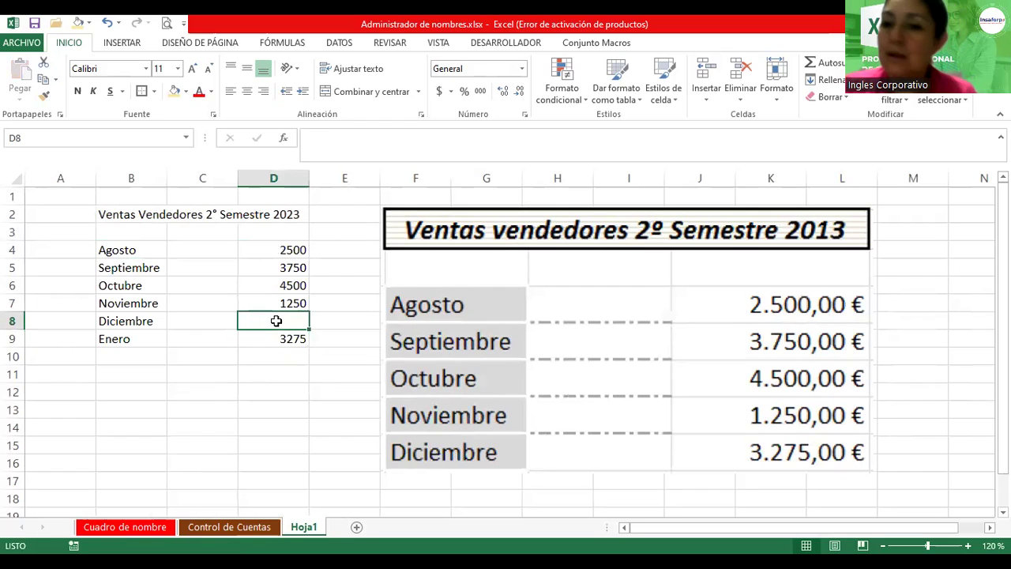
{"action": "type", "text": "125"}
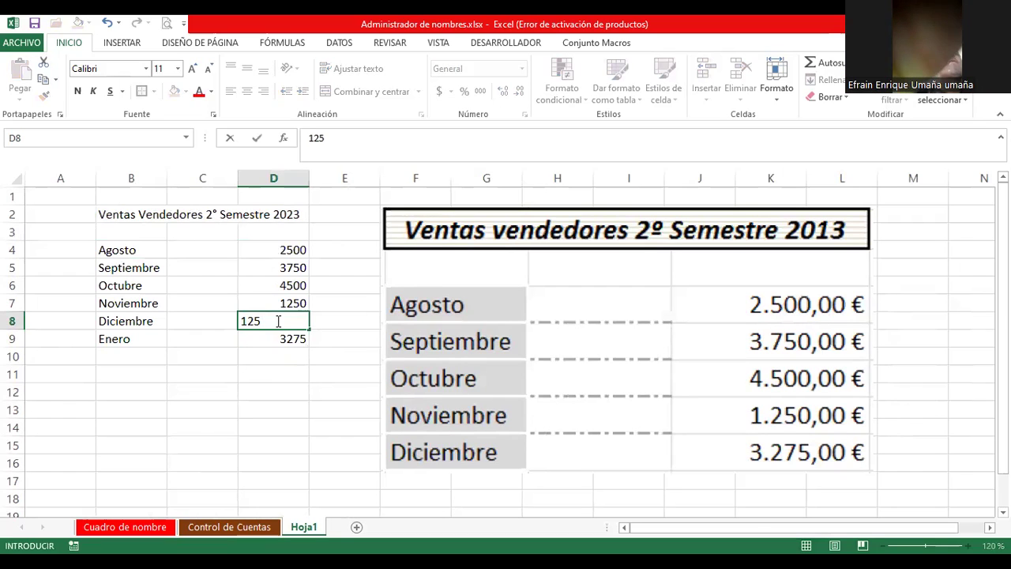
{"action": "left_click", "coordinate": [180, 345]}
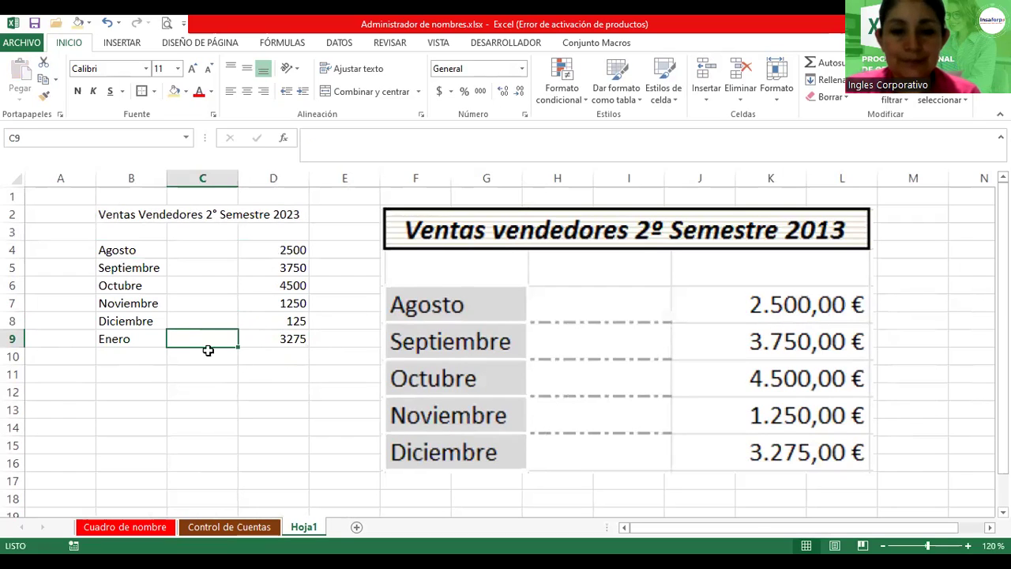
Step: Delete the extra Enero from B9 and move 3275 back into D8 beside Diciembre
{"action": "left_click", "coordinate": [101, 339]}
{"action": "key", "text": "Delete"}
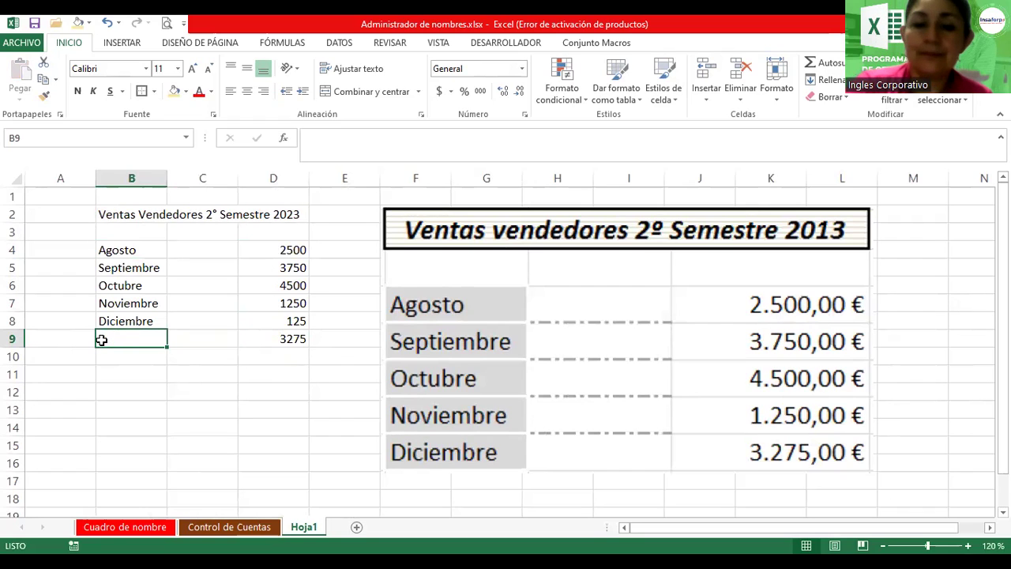
{"action": "left_click", "coordinate": [261, 343]}
{"action": "left_click_drag", "start_coordinate": [289, 333], "coordinate": [289, 320]}
{"action": "left_click", "coordinate": [469, 329]}
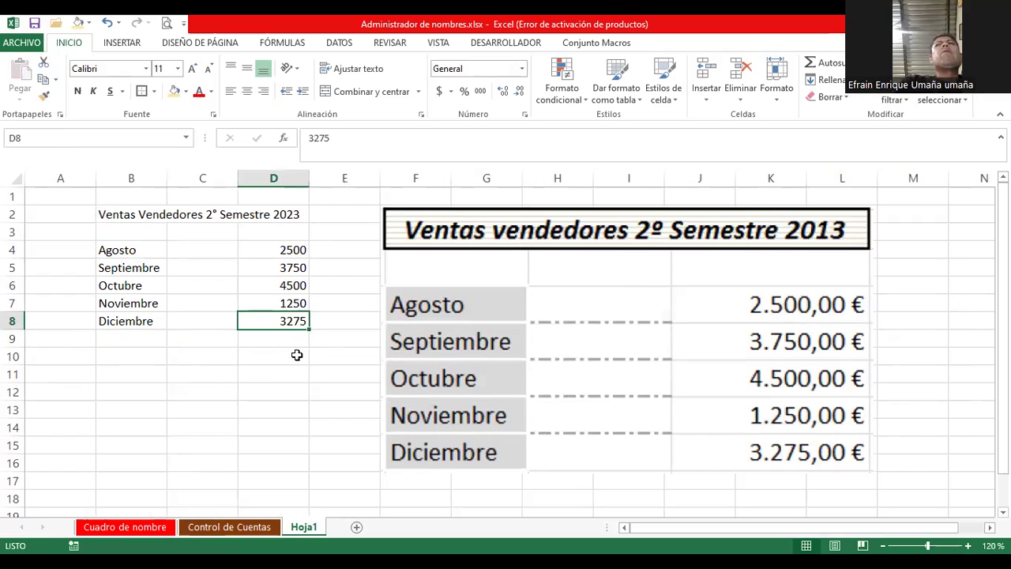
{"action": "left_click", "coordinate": [297, 354]}
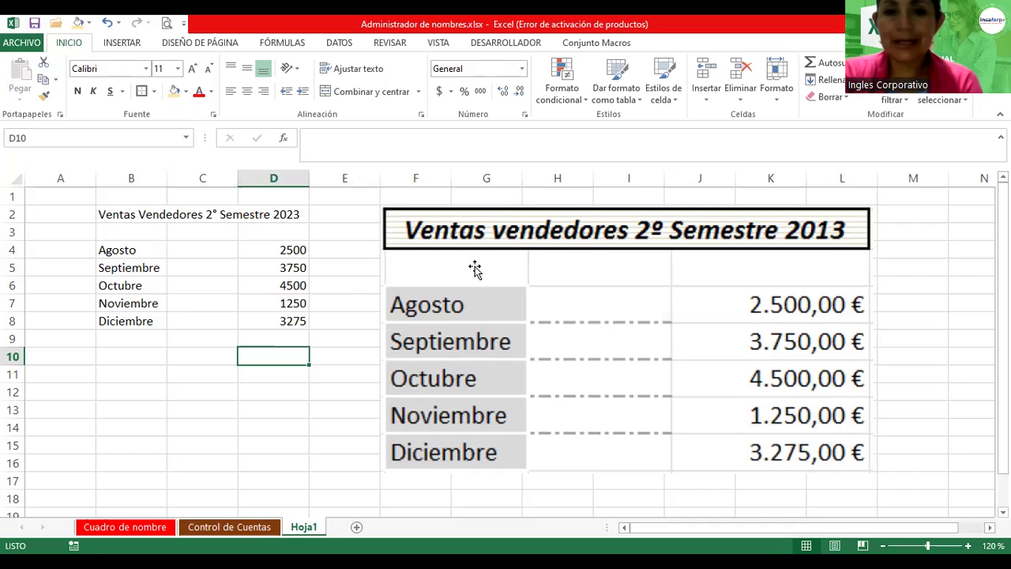
Step: Nudge the sales table picture slightly left and up
{"action": "left_click_drag", "start_coordinate": [461, 304], "coordinate": [447, 300]}
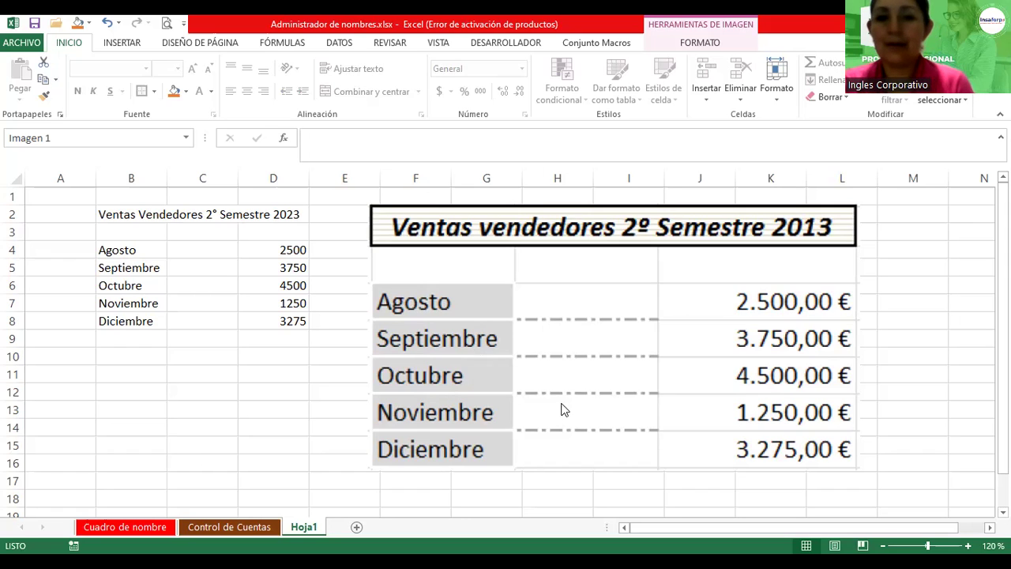
Step: Apply the € Español (España) accounting format to the amounts in D4:D8
{"action": "left_click", "coordinate": [277, 249]}
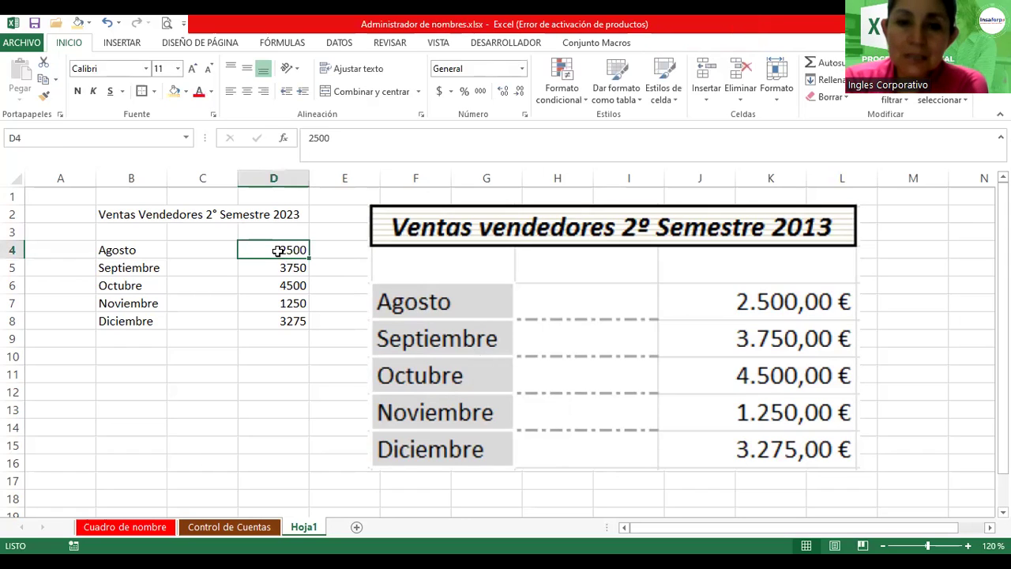
{"action": "left_click_drag", "start_coordinate": [279, 268], "coordinate": [289, 320]}
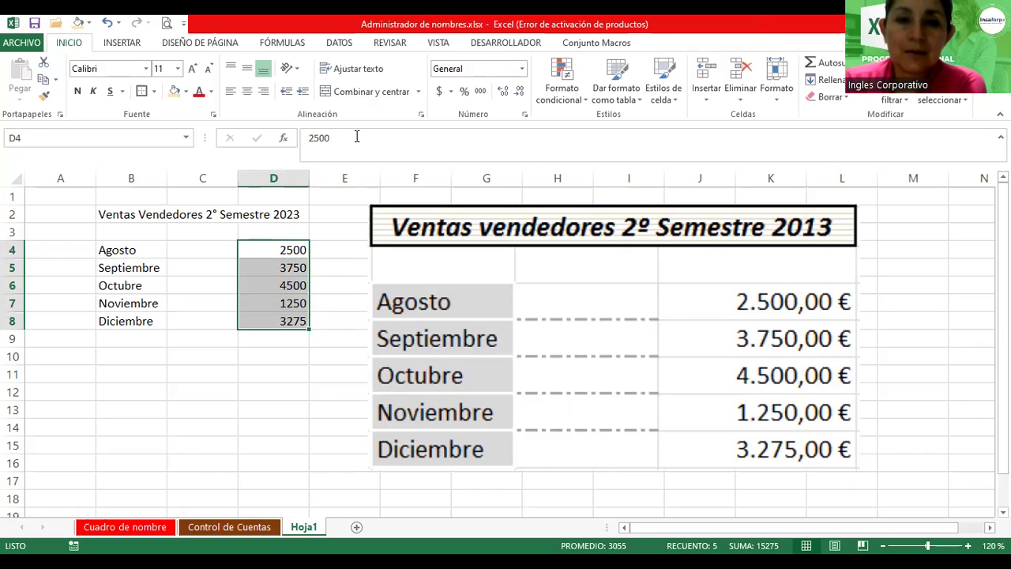
{"action": "key", "text": "alt+o+a+j"}
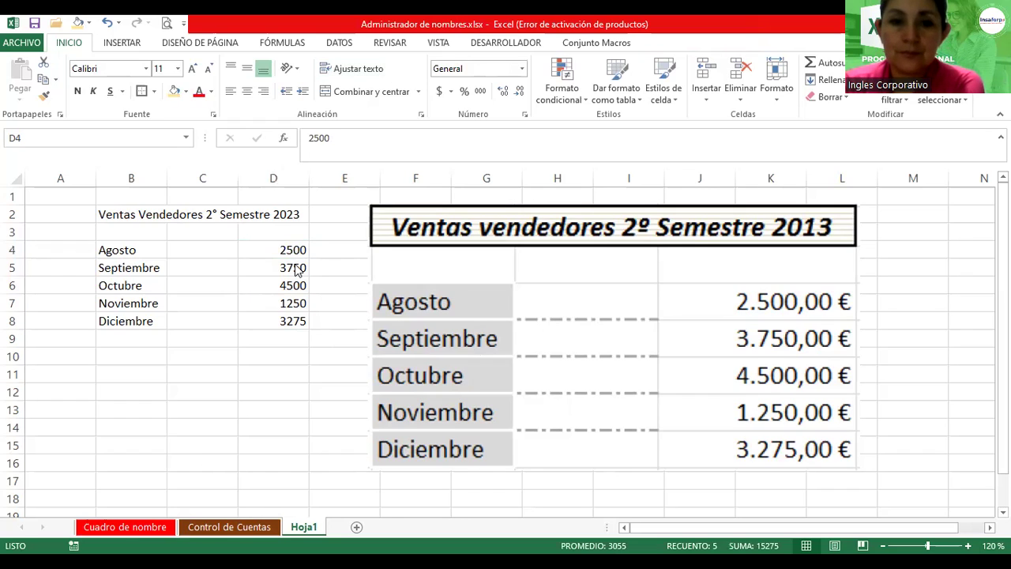
{"action": "left_click", "coordinate": [453, 92]}
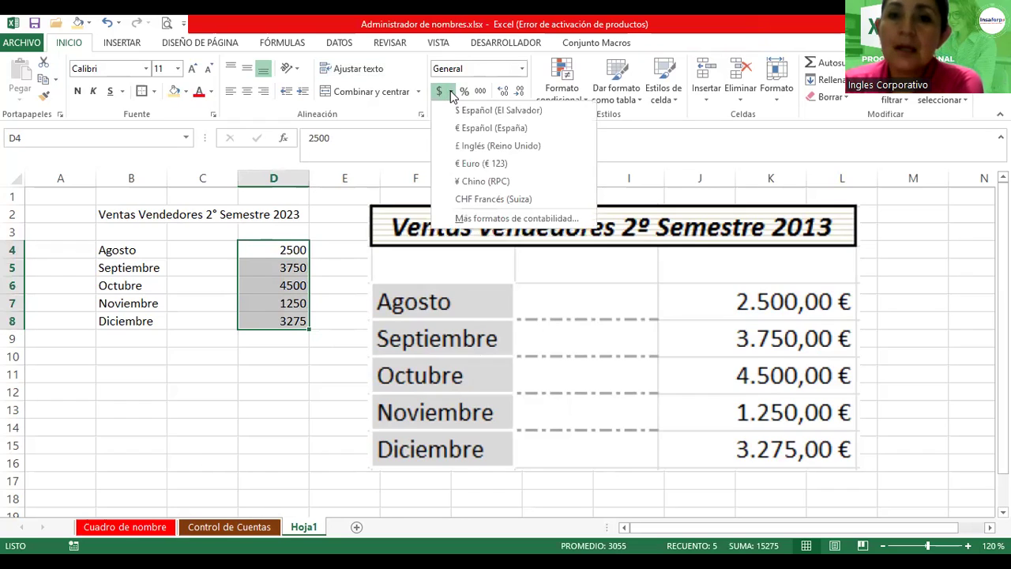
{"action": "left_click", "coordinate": [463, 131]}
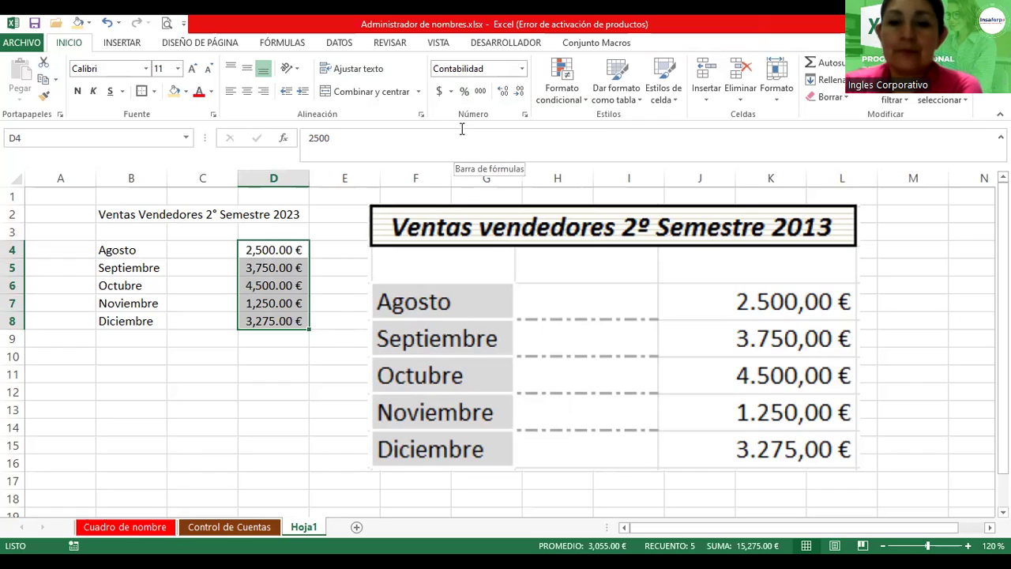
Step: Raise the months and amounts in B4:D8 to 16-point text
{"action": "left_click_drag", "start_coordinate": [137, 247], "coordinate": [243, 317]}
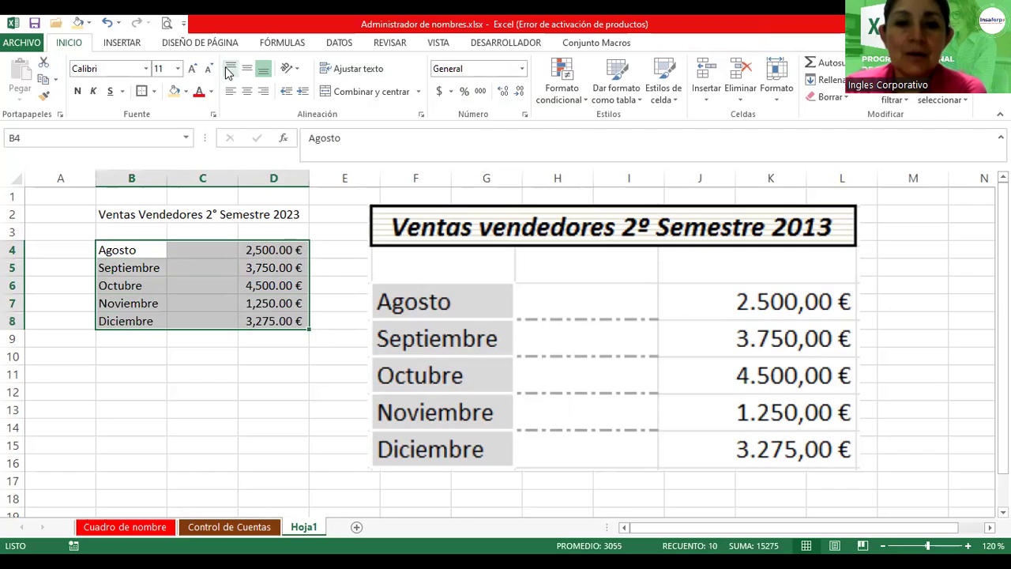
{"action": "left_click", "coordinate": [192, 70]}
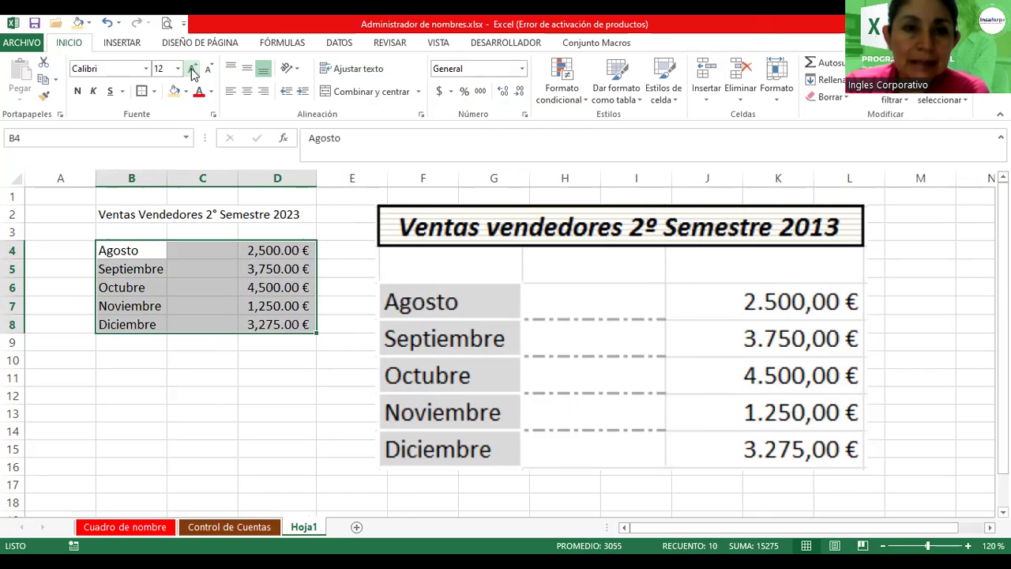
{"action": "left_click", "coordinate": [192, 69]}
{"action": "left_click", "coordinate": [193, 71]}
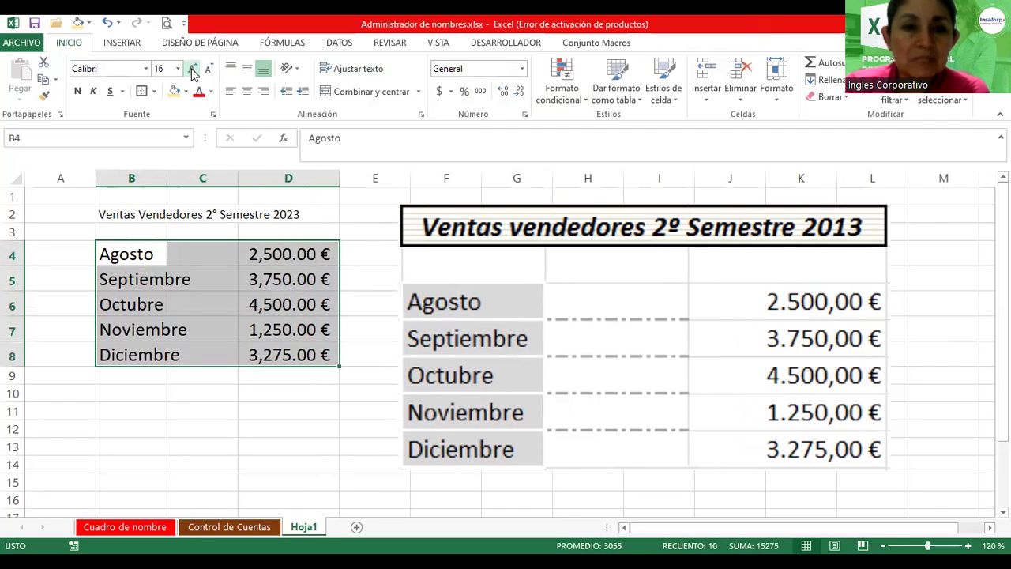
Step: Widen columns B and C to fit the enlarged text
{"action": "left_click", "coordinate": [115, 215]}
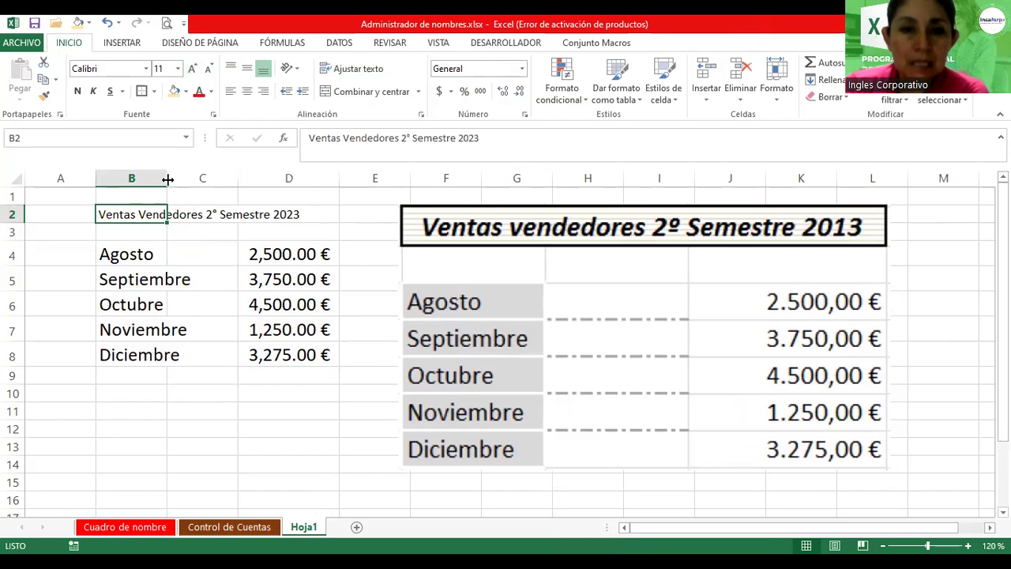
{"action": "left_click_drag", "start_coordinate": [167, 180], "coordinate": [205, 179]}
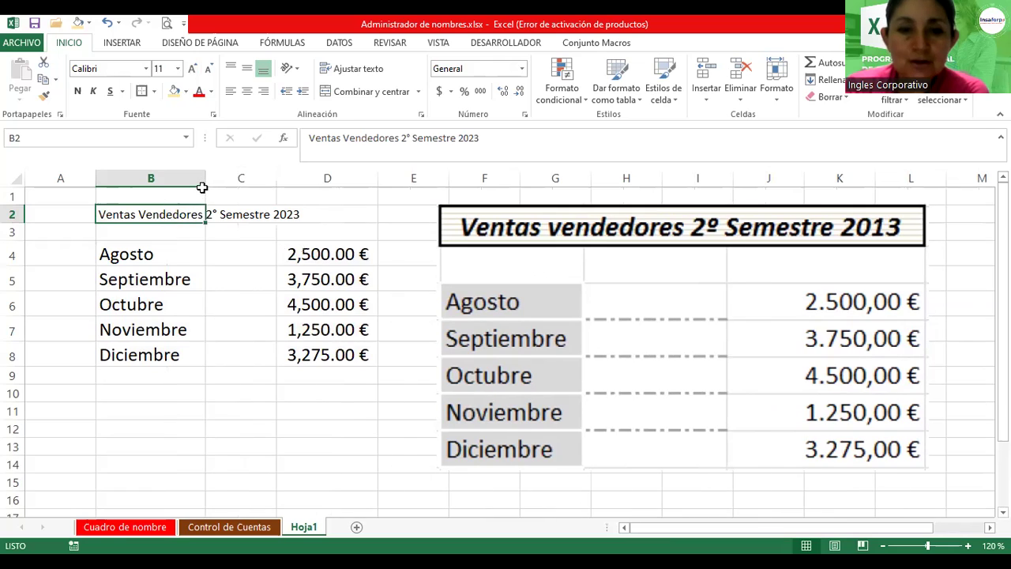
{"action": "left_click_drag", "start_coordinate": [277, 178], "coordinate": [331, 179]}
{"action": "left_click", "coordinate": [403, 235]}
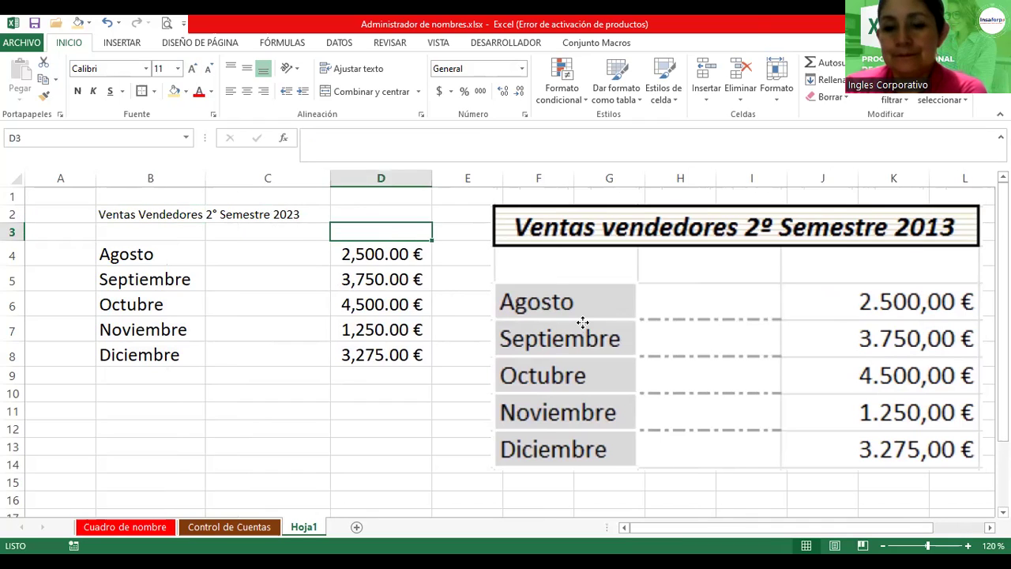
Step: Reposition the sales picture beside the month table
{"action": "left_click_drag", "start_coordinate": [582, 323], "coordinate": [601, 341]}
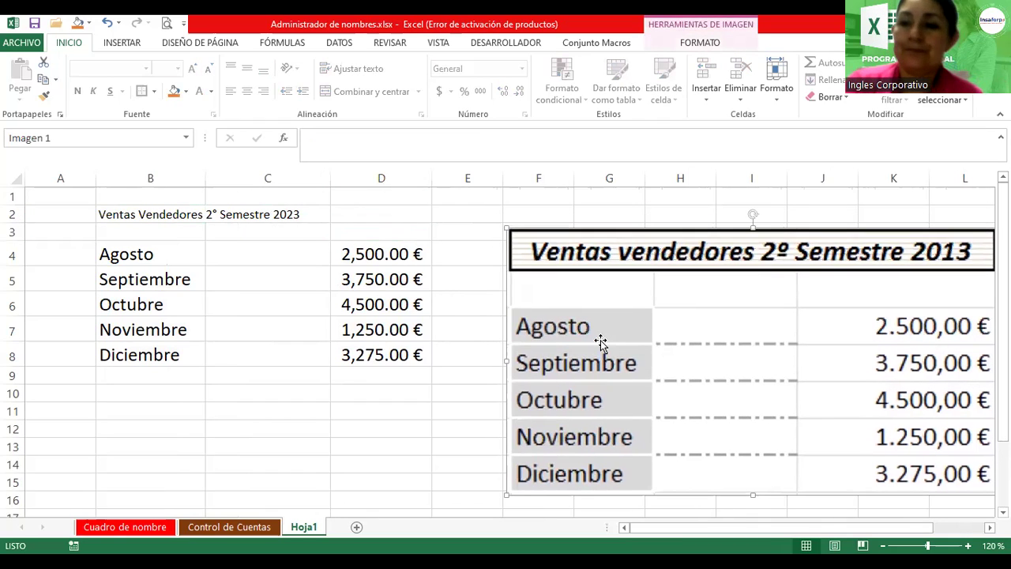
{"action": "left_click", "coordinate": [402, 412]}
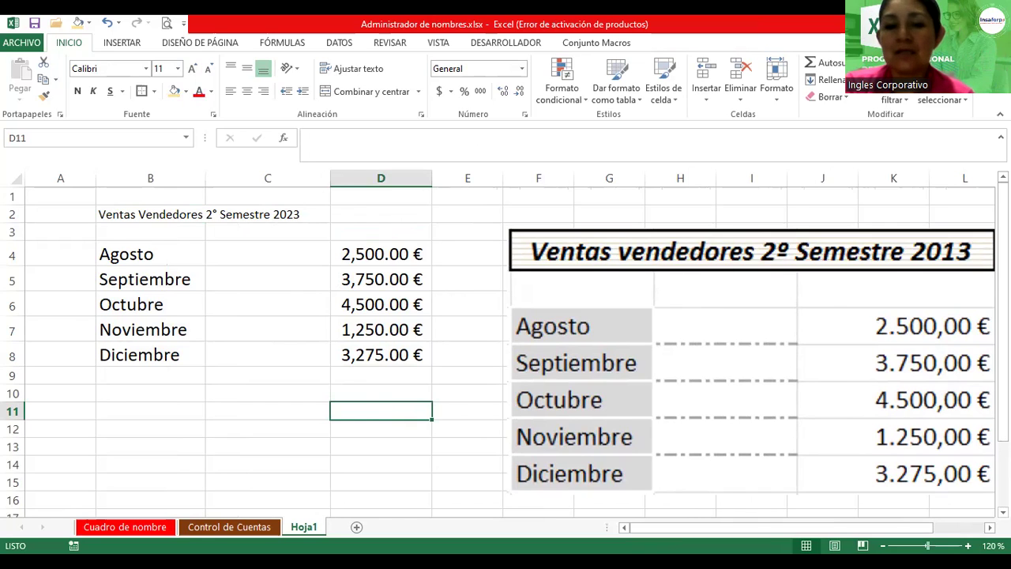
{"action": "scroll", "coordinate": [506, 343], "scroll_direction": "down", "scroll_amount": 2}
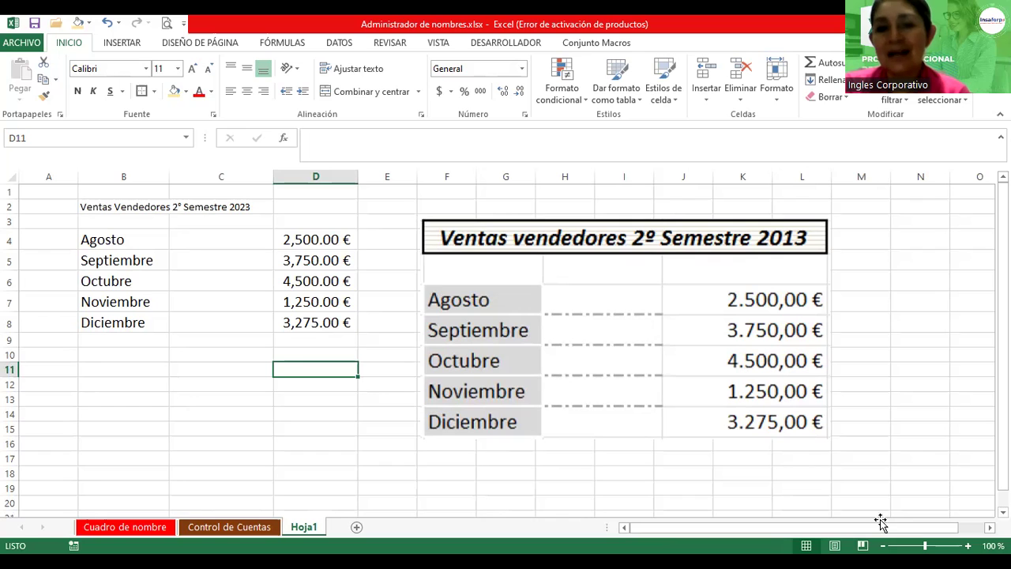
{"action": "left_click_drag", "start_coordinate": [542, 258], "coordinate": [559, 248]}
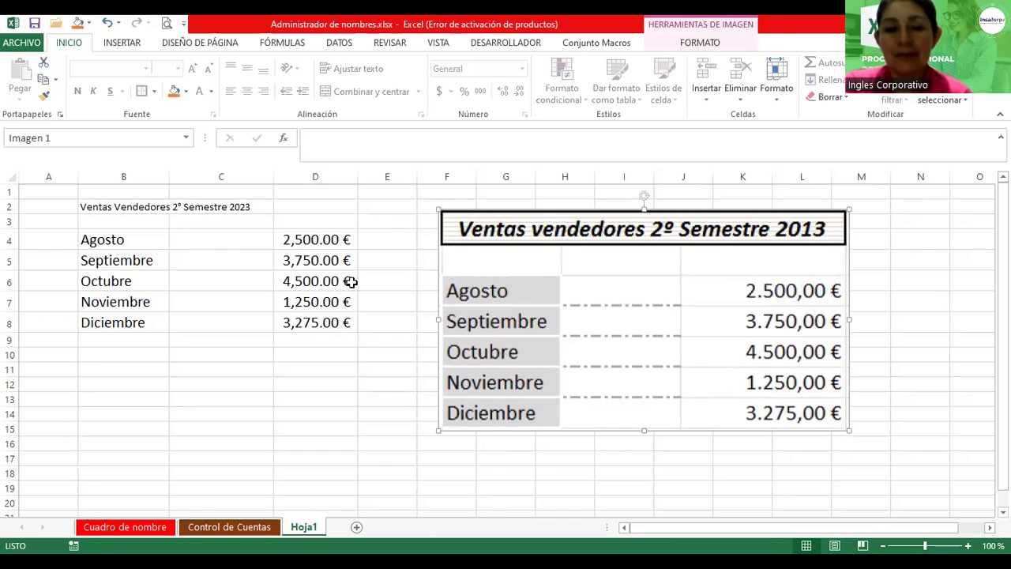
{"action": "left_click", "coordinate": [380, 277]}
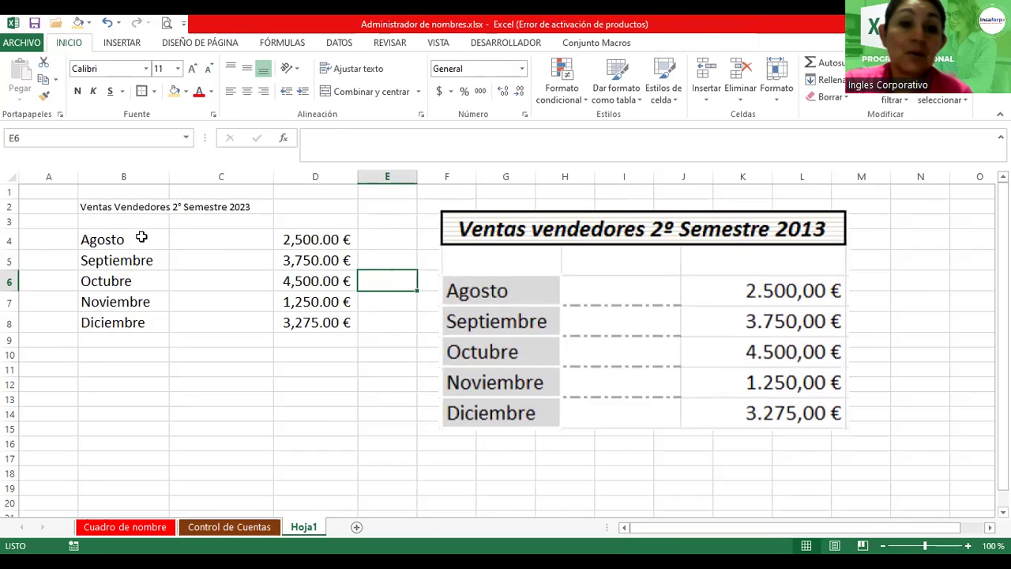
Step: Bold the month names Agosto to Diciembre in B4:B8, then go to the Control de Cuentas sheet
{"action": "left_click_drag", "start_coordinate": [141, 237], "coordinate": [145, 324]}
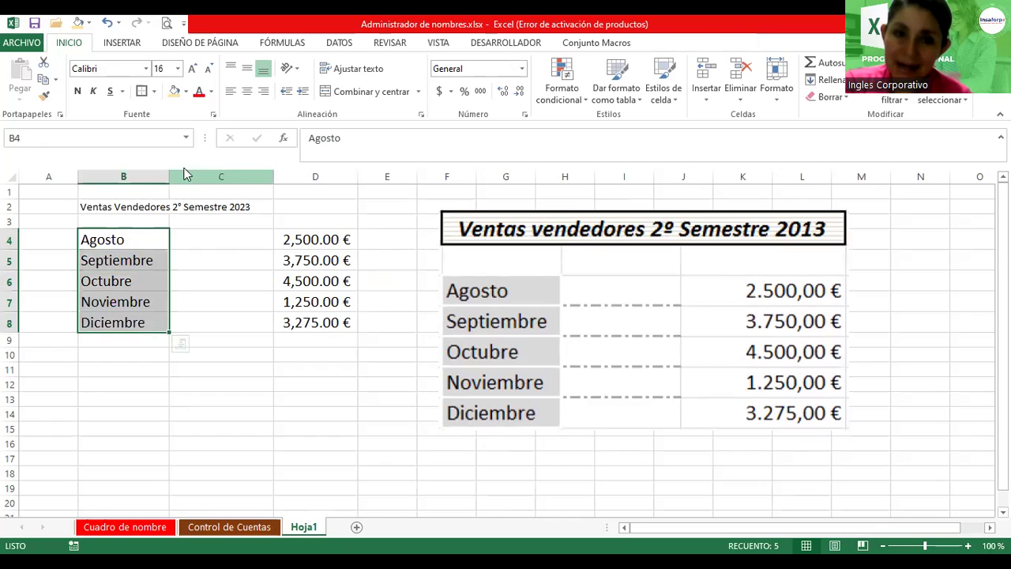
{"action": "left_click", "coordinate": [78, 91]}
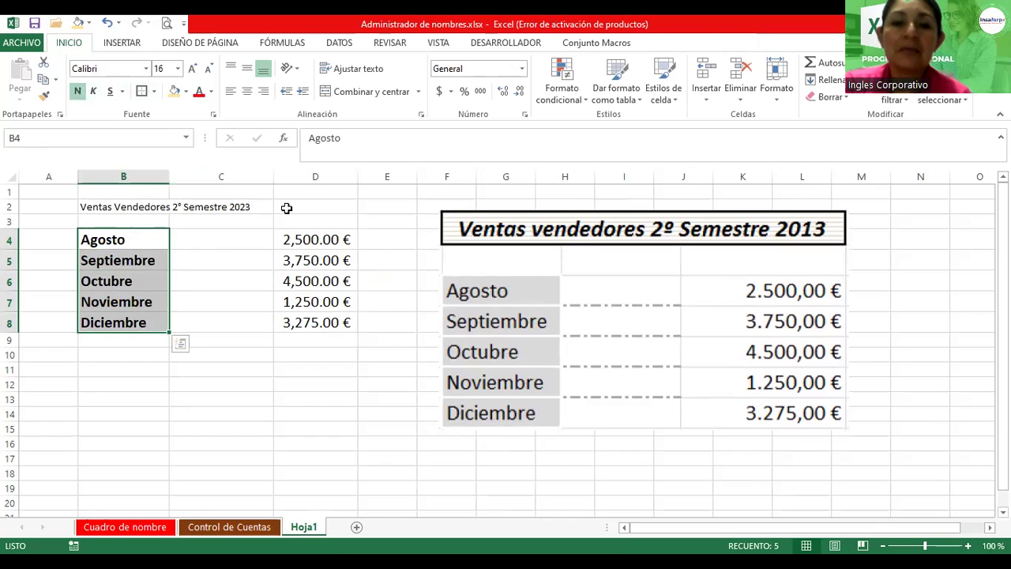
{"action": "left_click", "coordinate": [282, 304]}
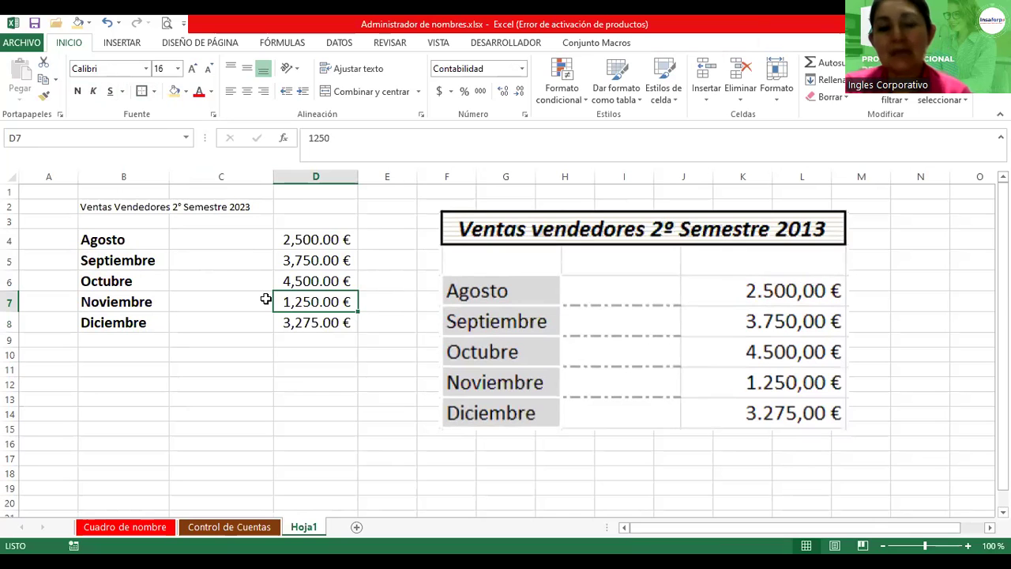
{"action": "left_click", "coordinate": [212, 528]}
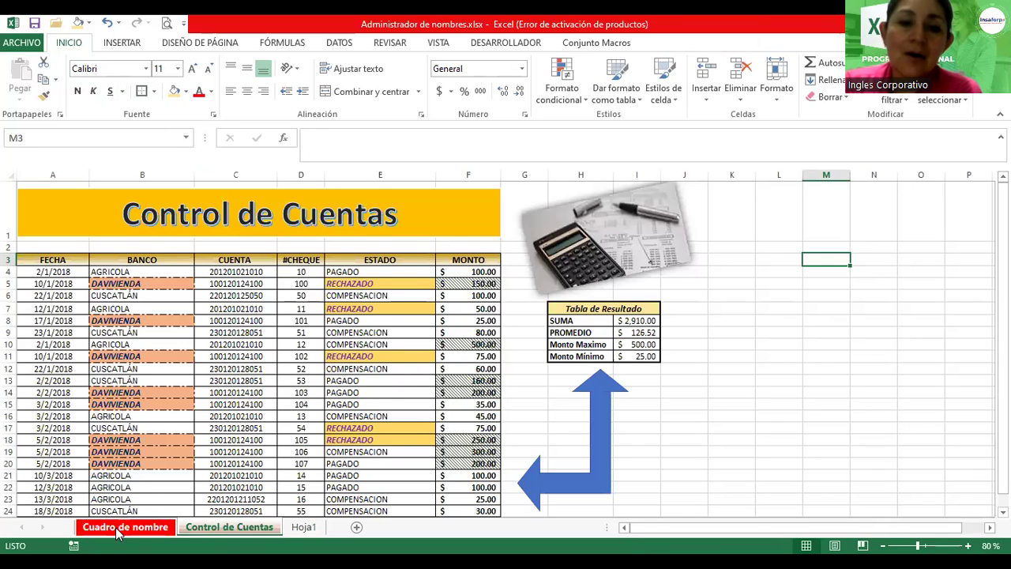
Step: Bring up the Cuadro de nombre sheet with the PLANILLA MES NOVIEMBRE payroll table
{"action": "left_click", "coordinate": [117, 525]}
{"action": "left_click", "coordinate": [210, 528]}
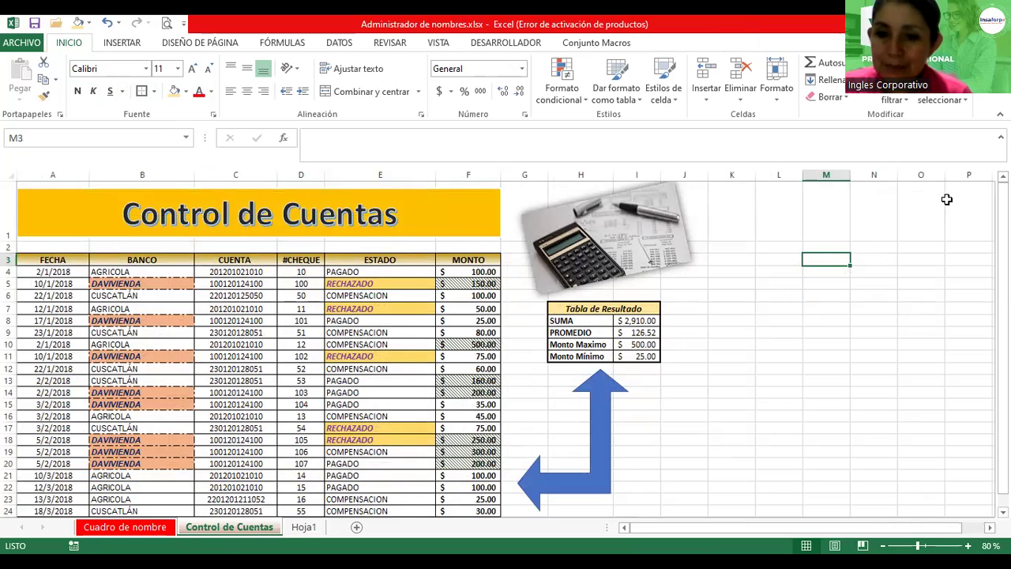
{"action": "left_click", "coordinate": [630, 400]}
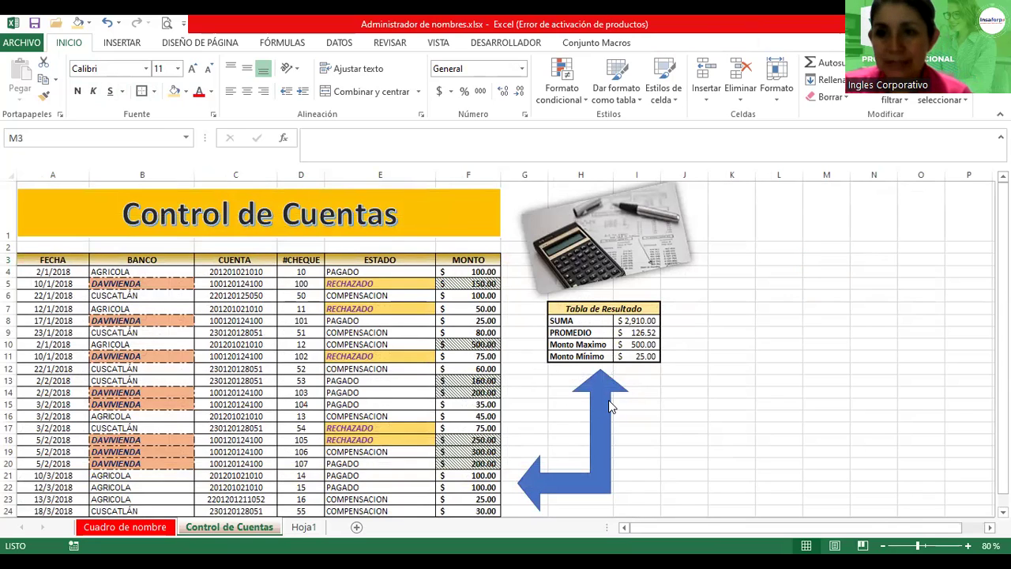
{"action": "left_click", "coordinate": [162, 528]}
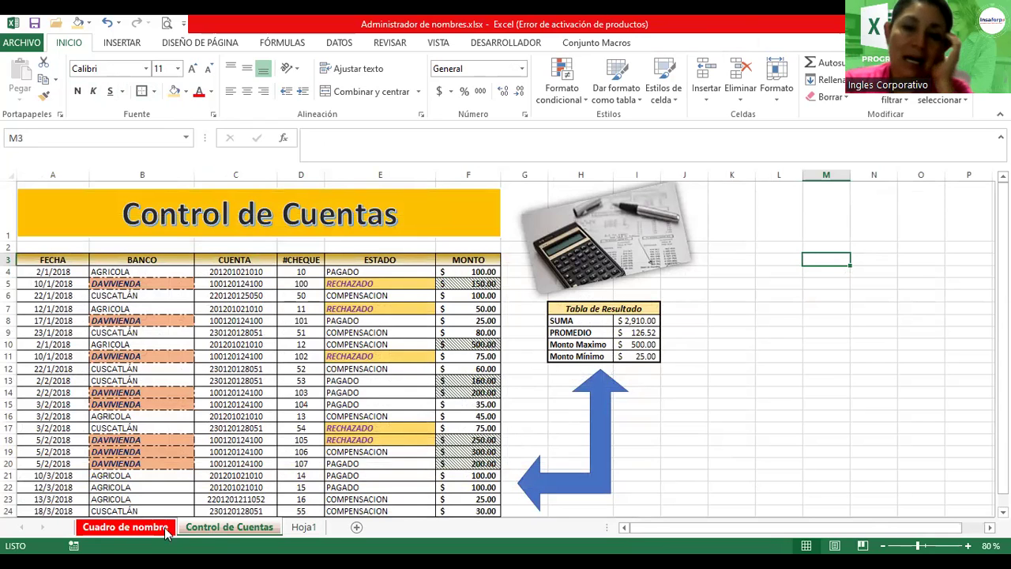
{"action": "double_click", "coordinate": [260, 525]}
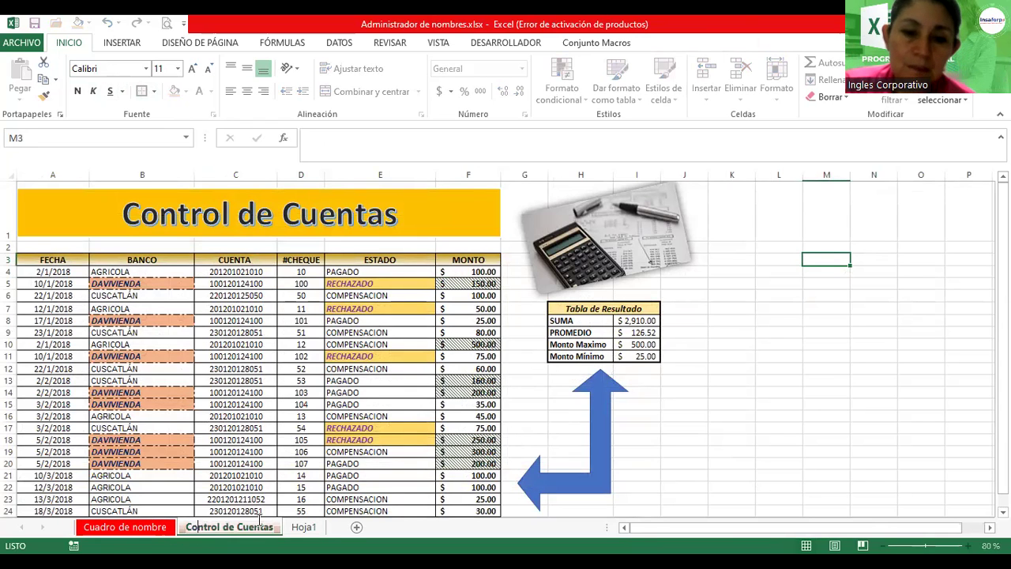
{"action": "left_click", "coordinate": [158, 527]}
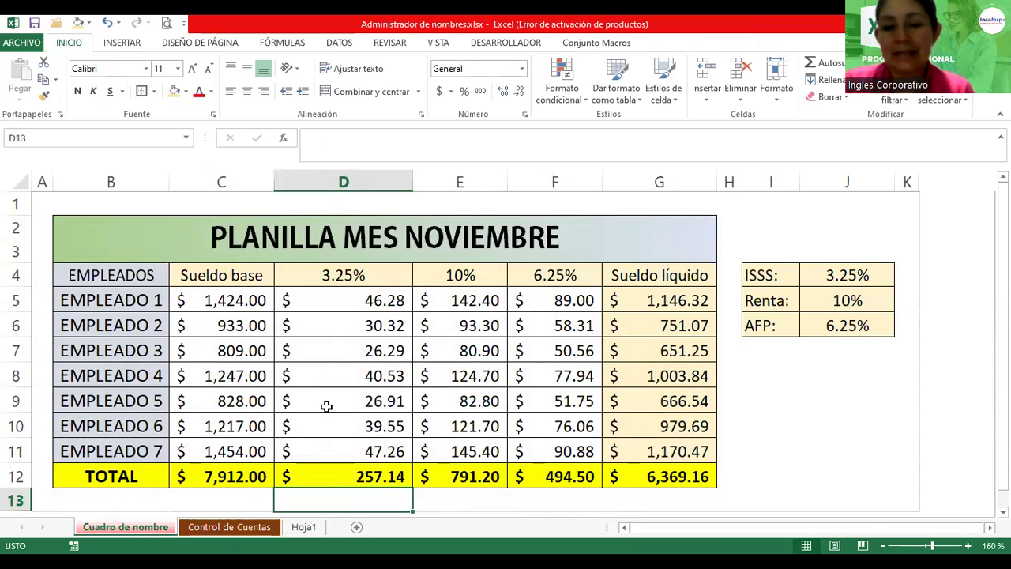